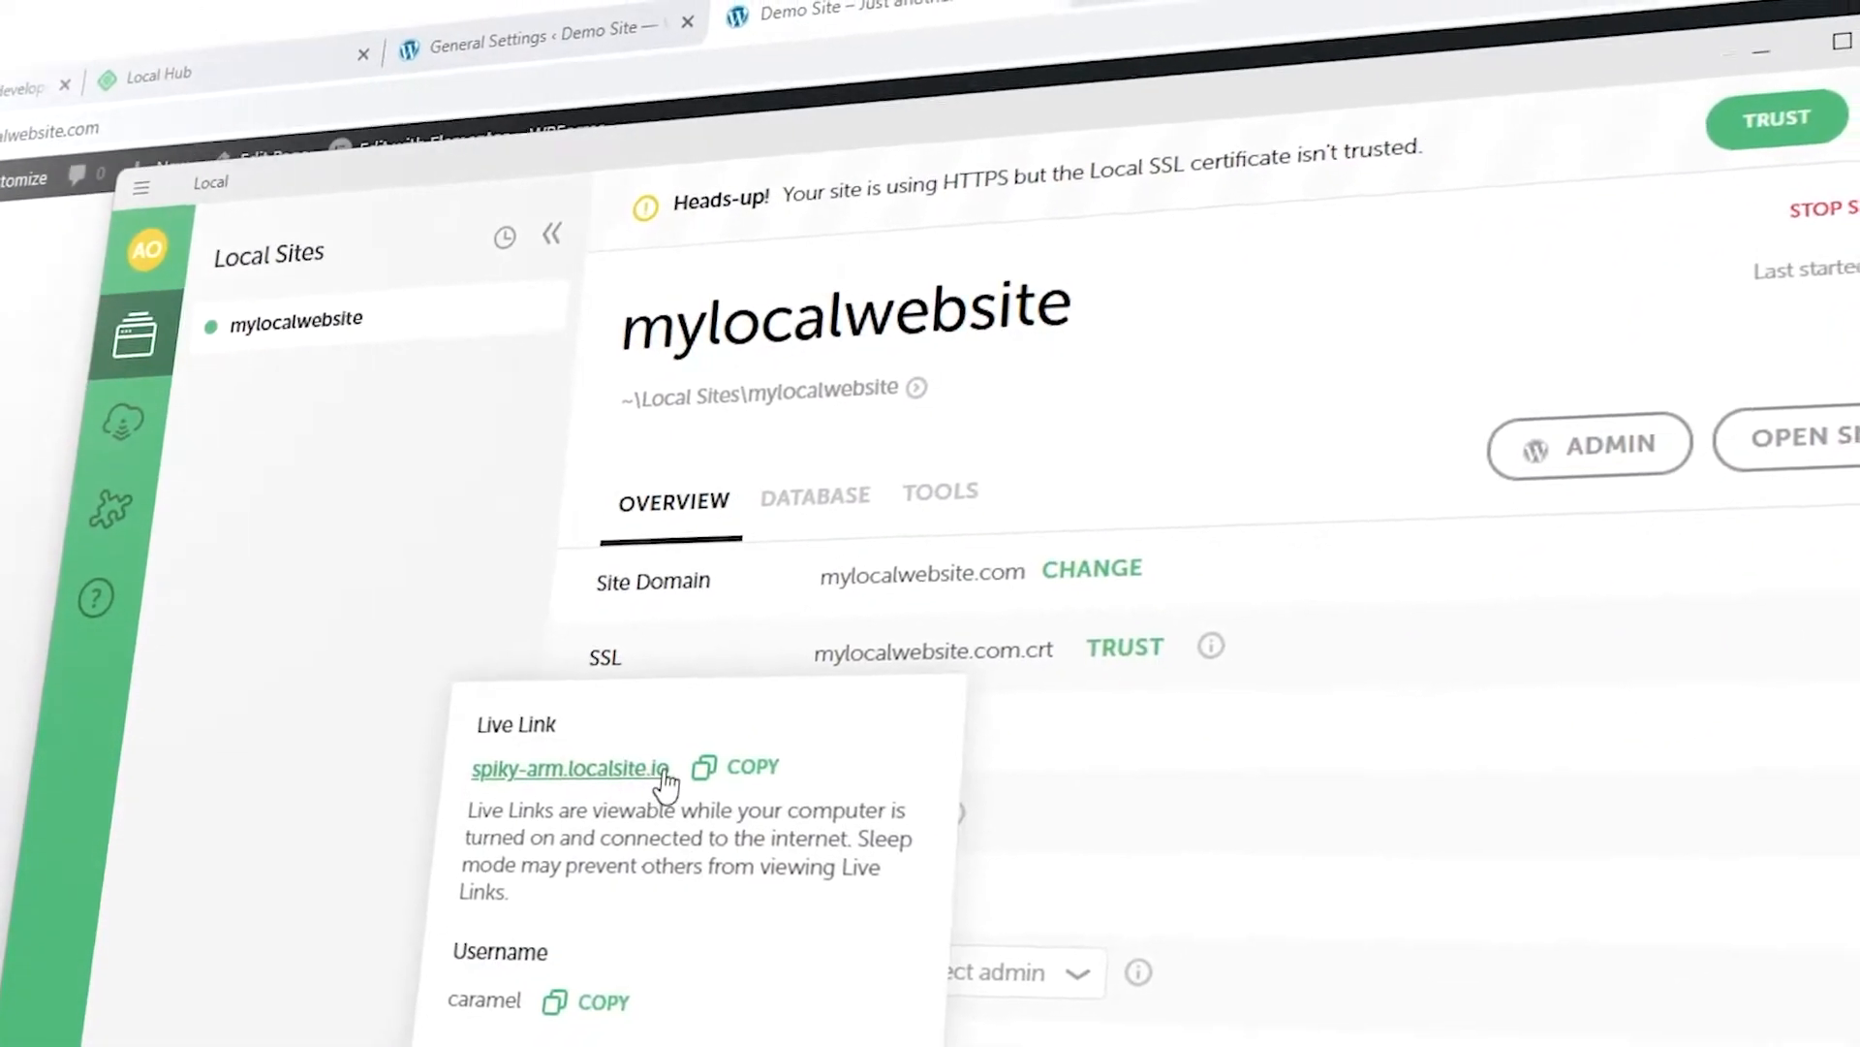
Copy the mylocalwebsite Live Link address and load it in Edge.
left_click(727, 786)
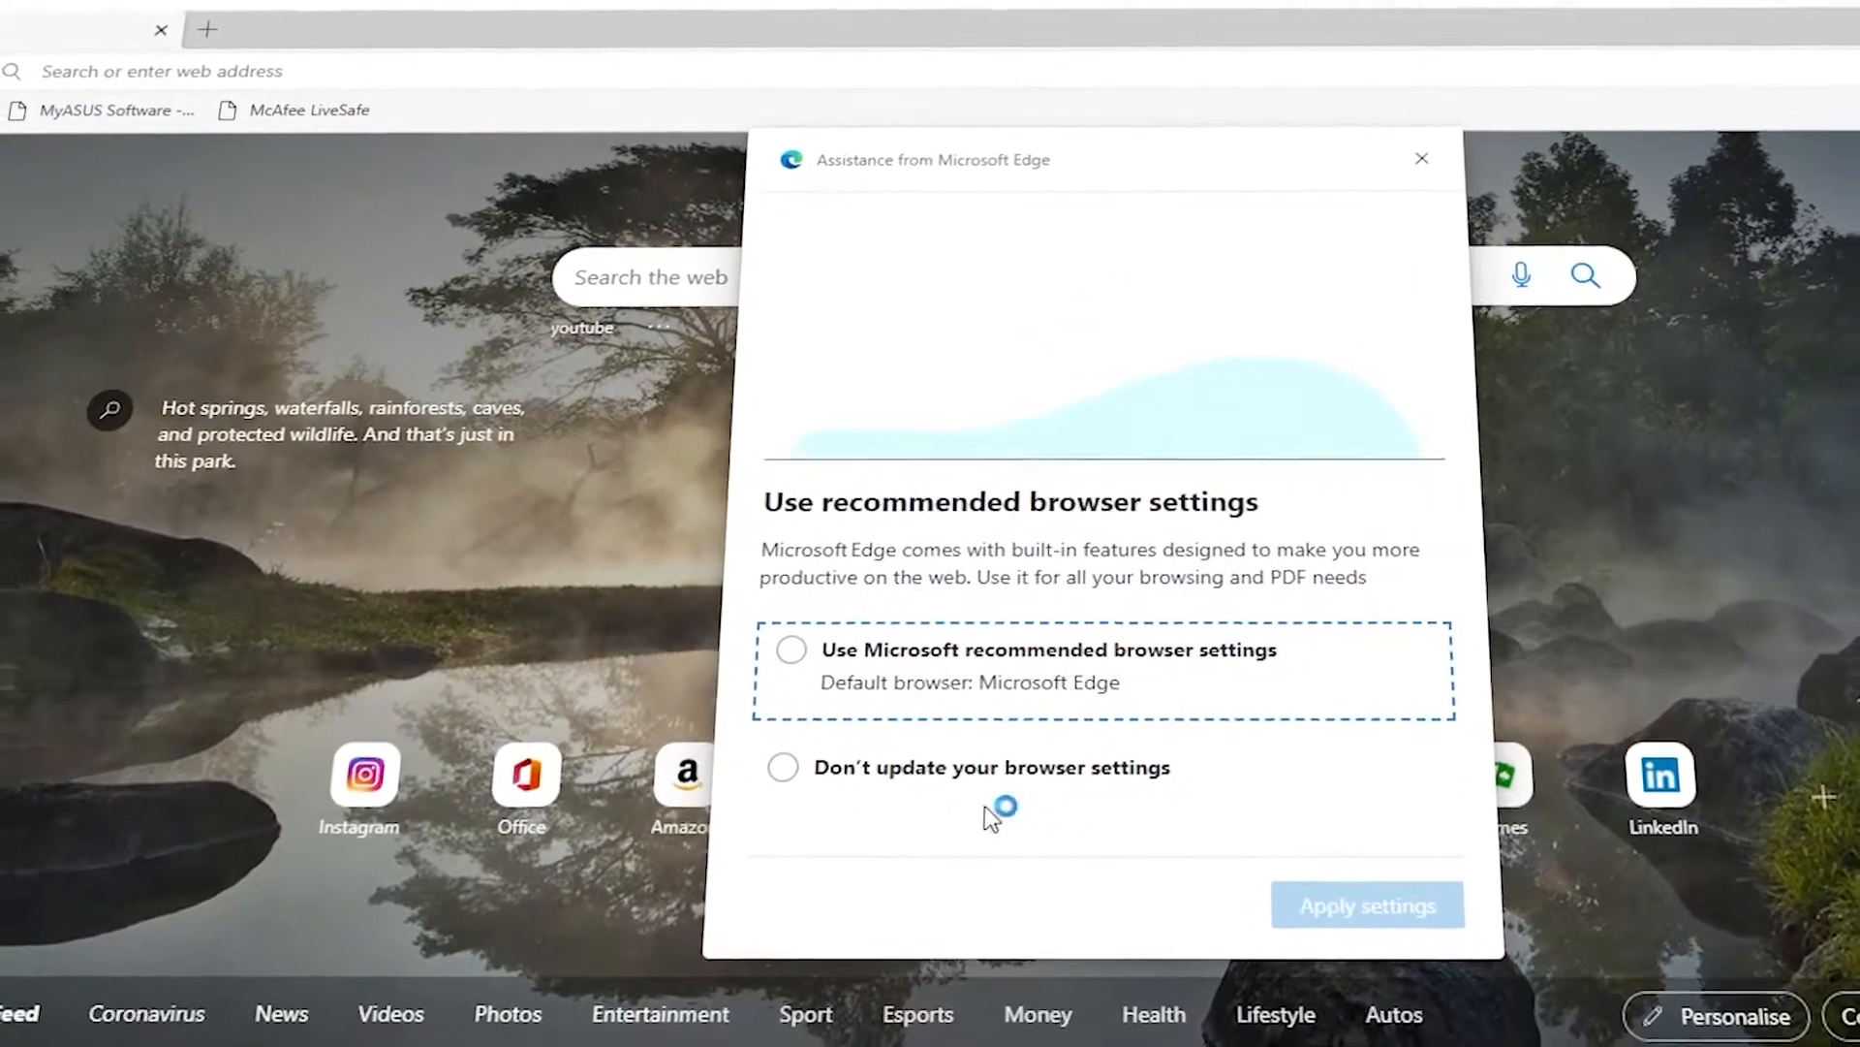
left_click(996, 810)
left_click(1356, 901)
left_click(684, 58)
key("ctrl+v")
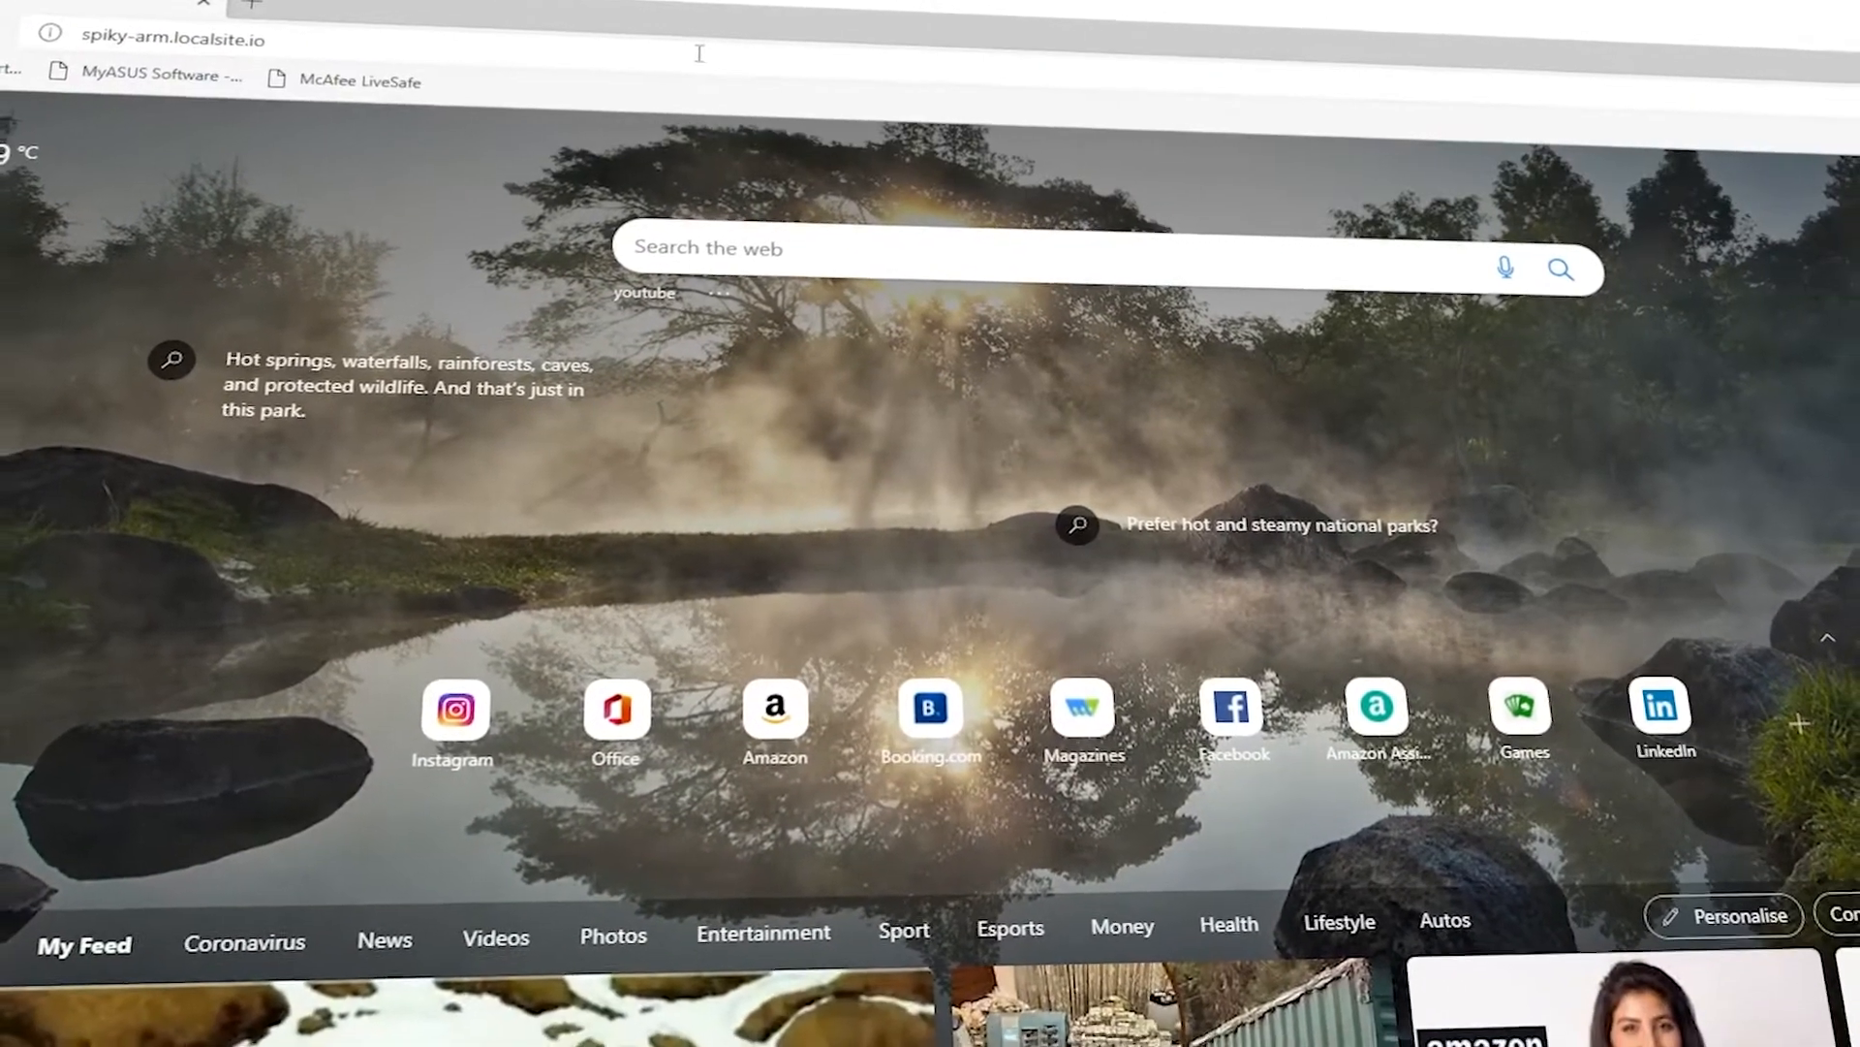
key("Return")
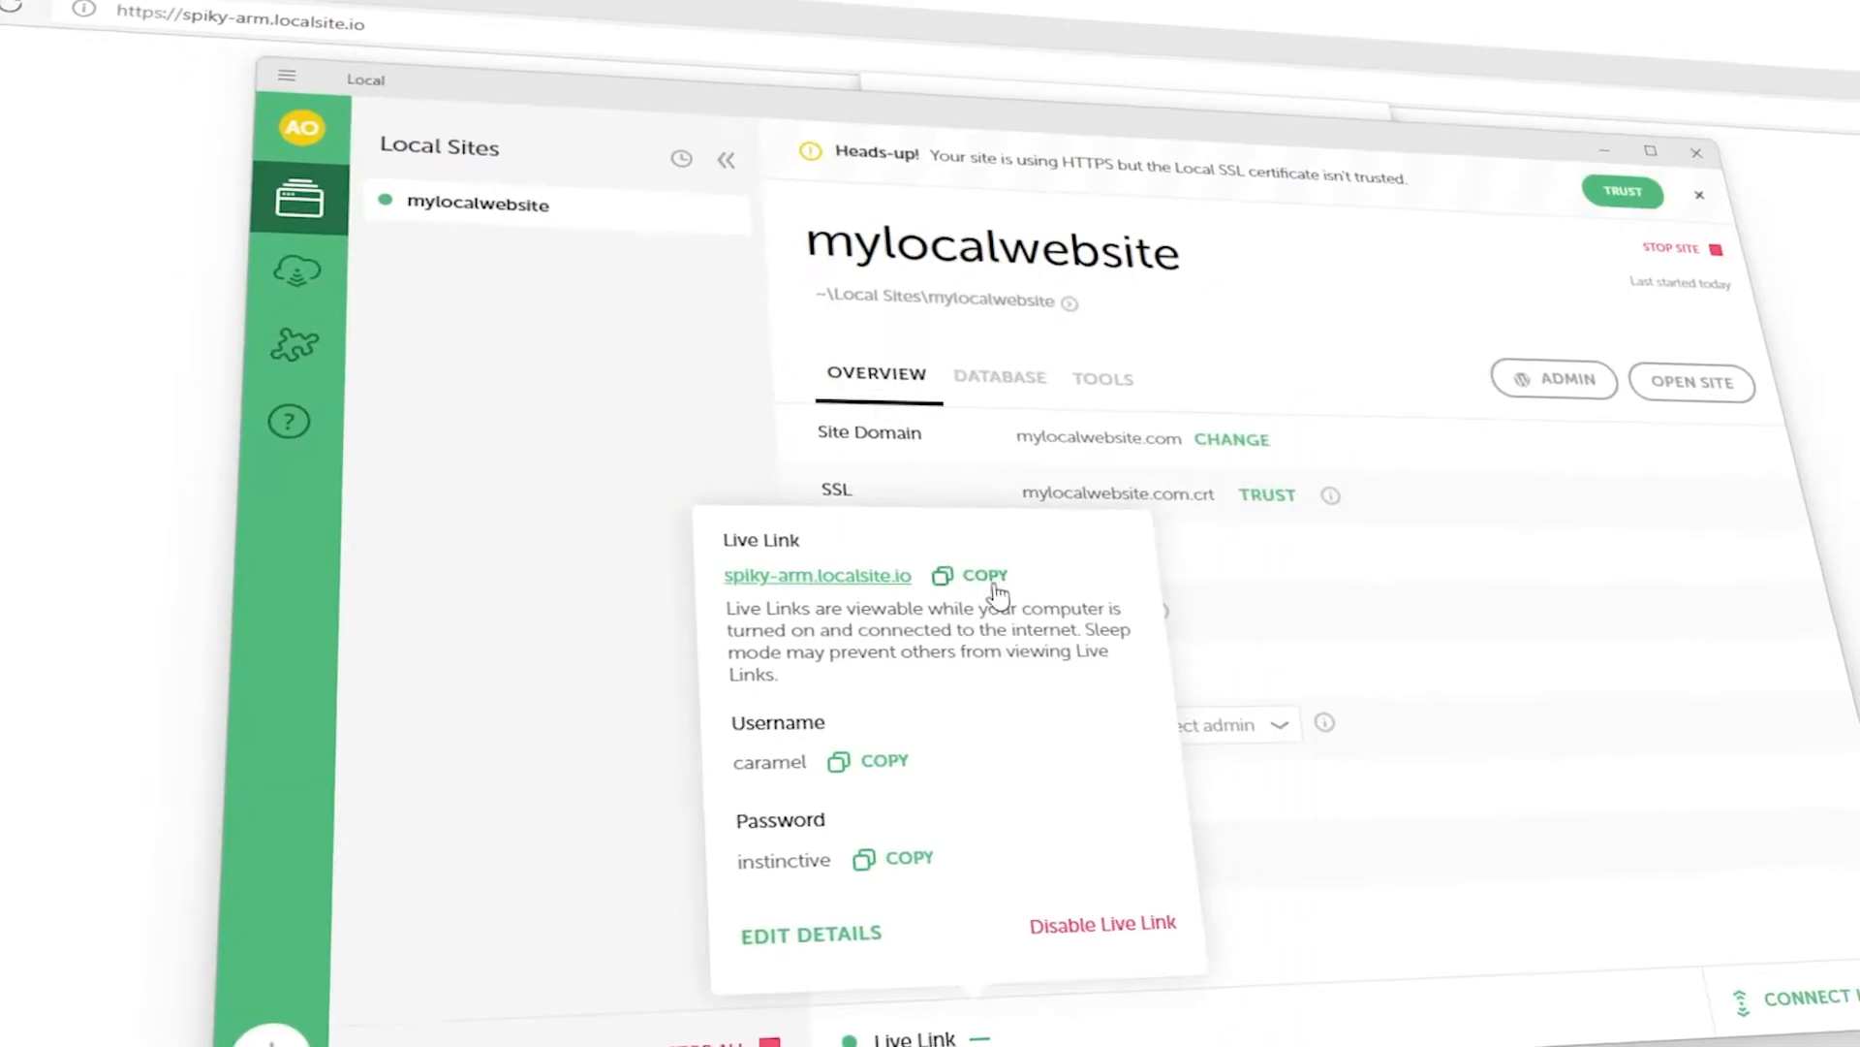
Copy the Live Link username, fill the sign-in dialog and sign in.
left_click(867, 759)
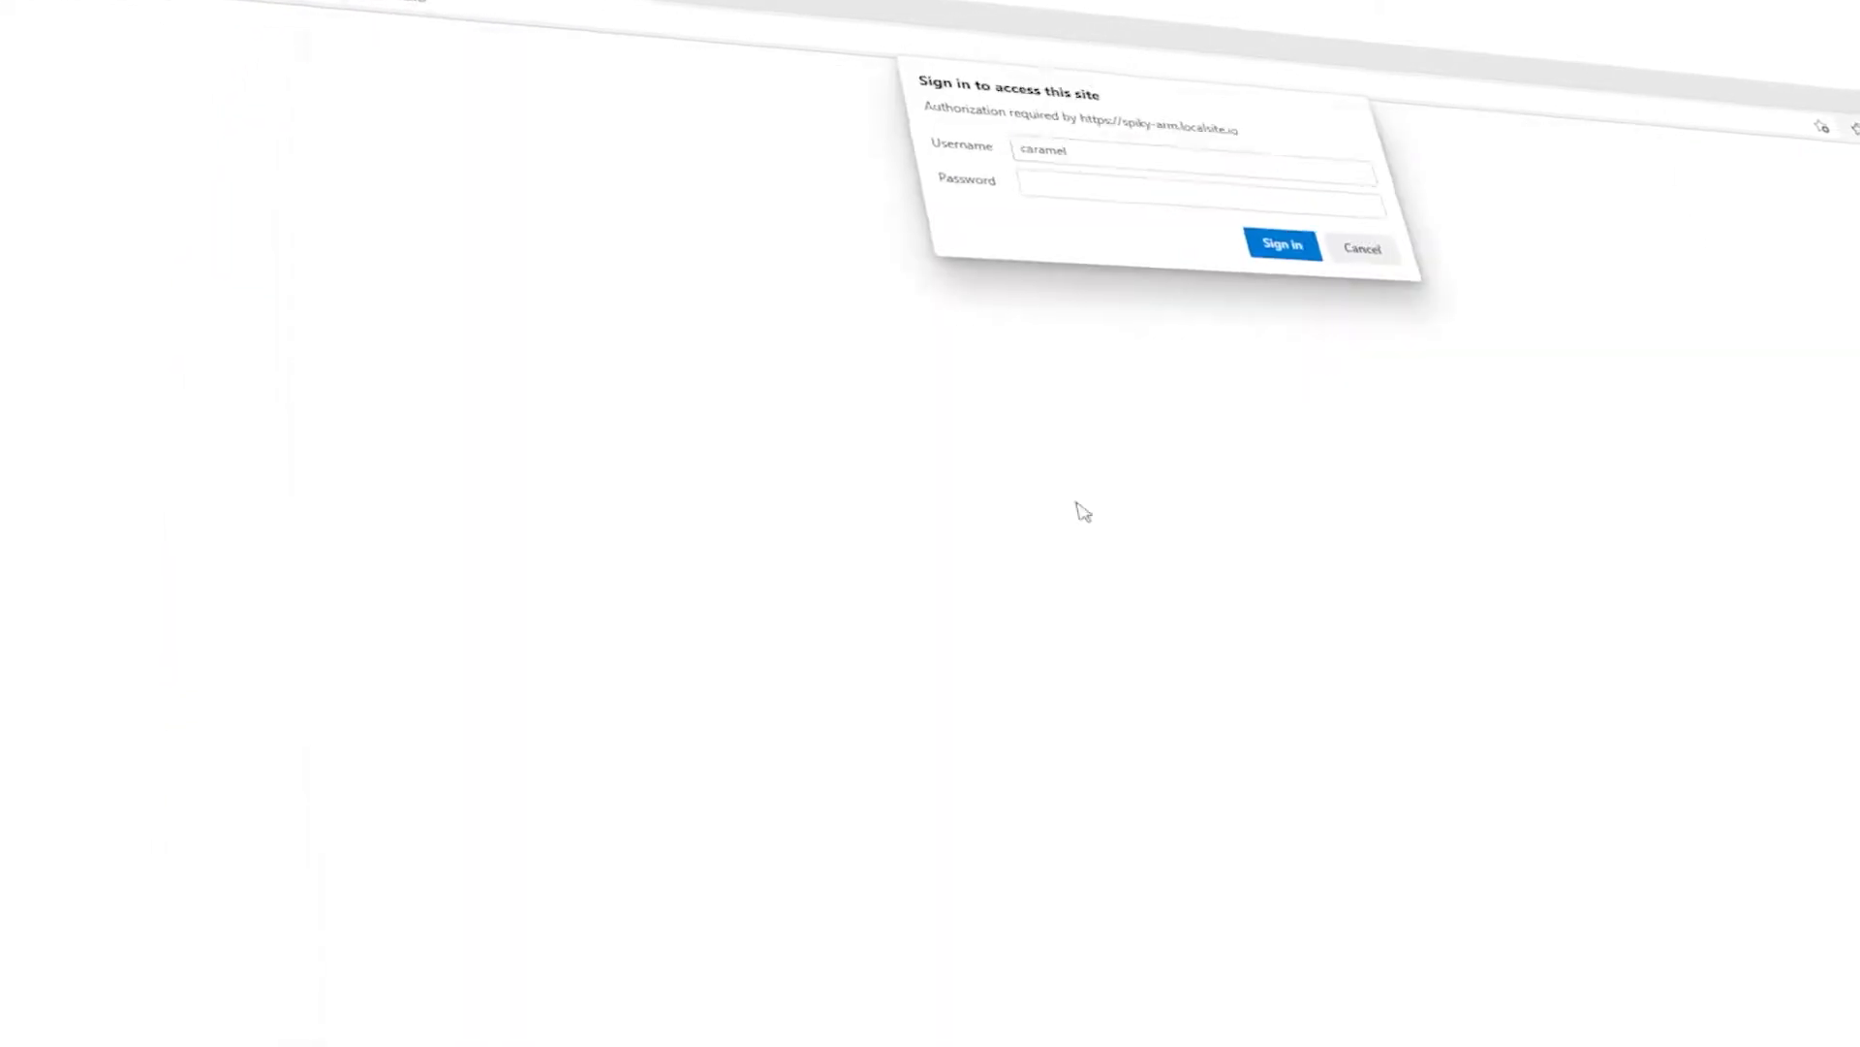
key("ctrl+v")
left_click(1288, 233)
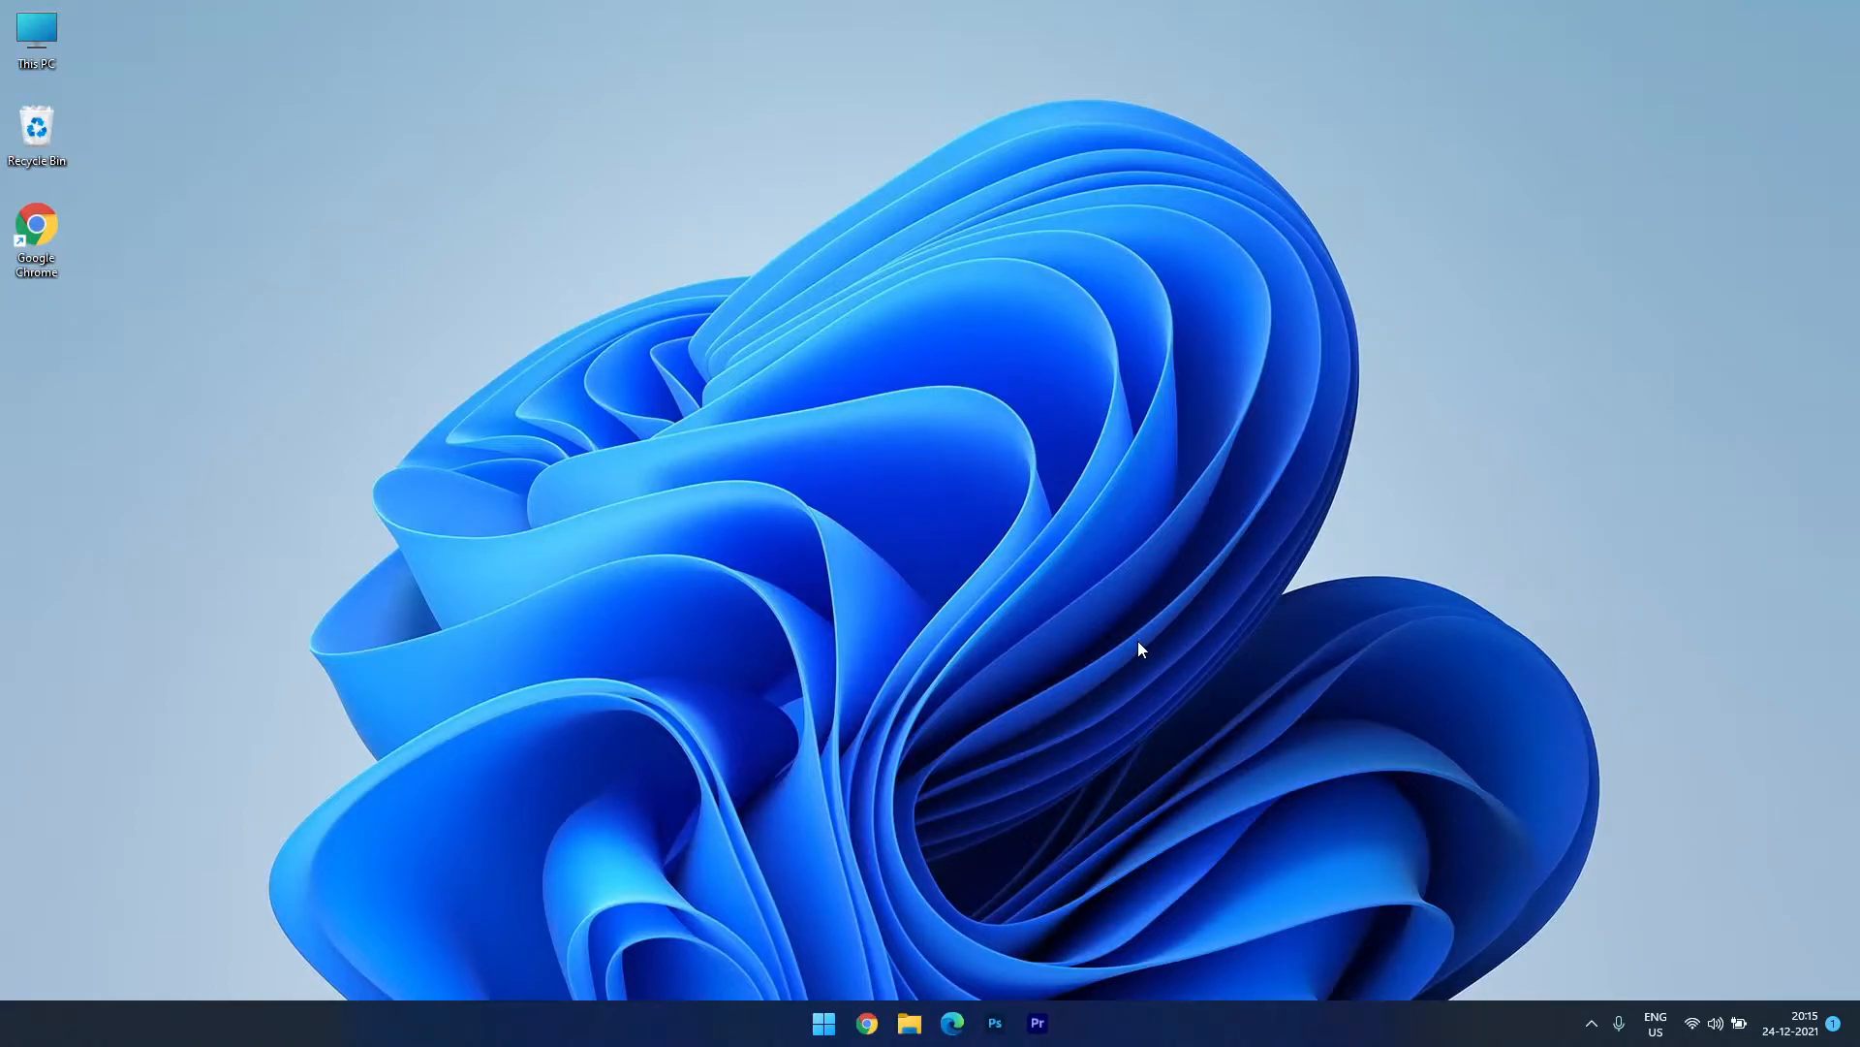
Search Google for 'local wp' in Chrome and open the localwp.com result.
left_click(875, 1025)
type("local wp")
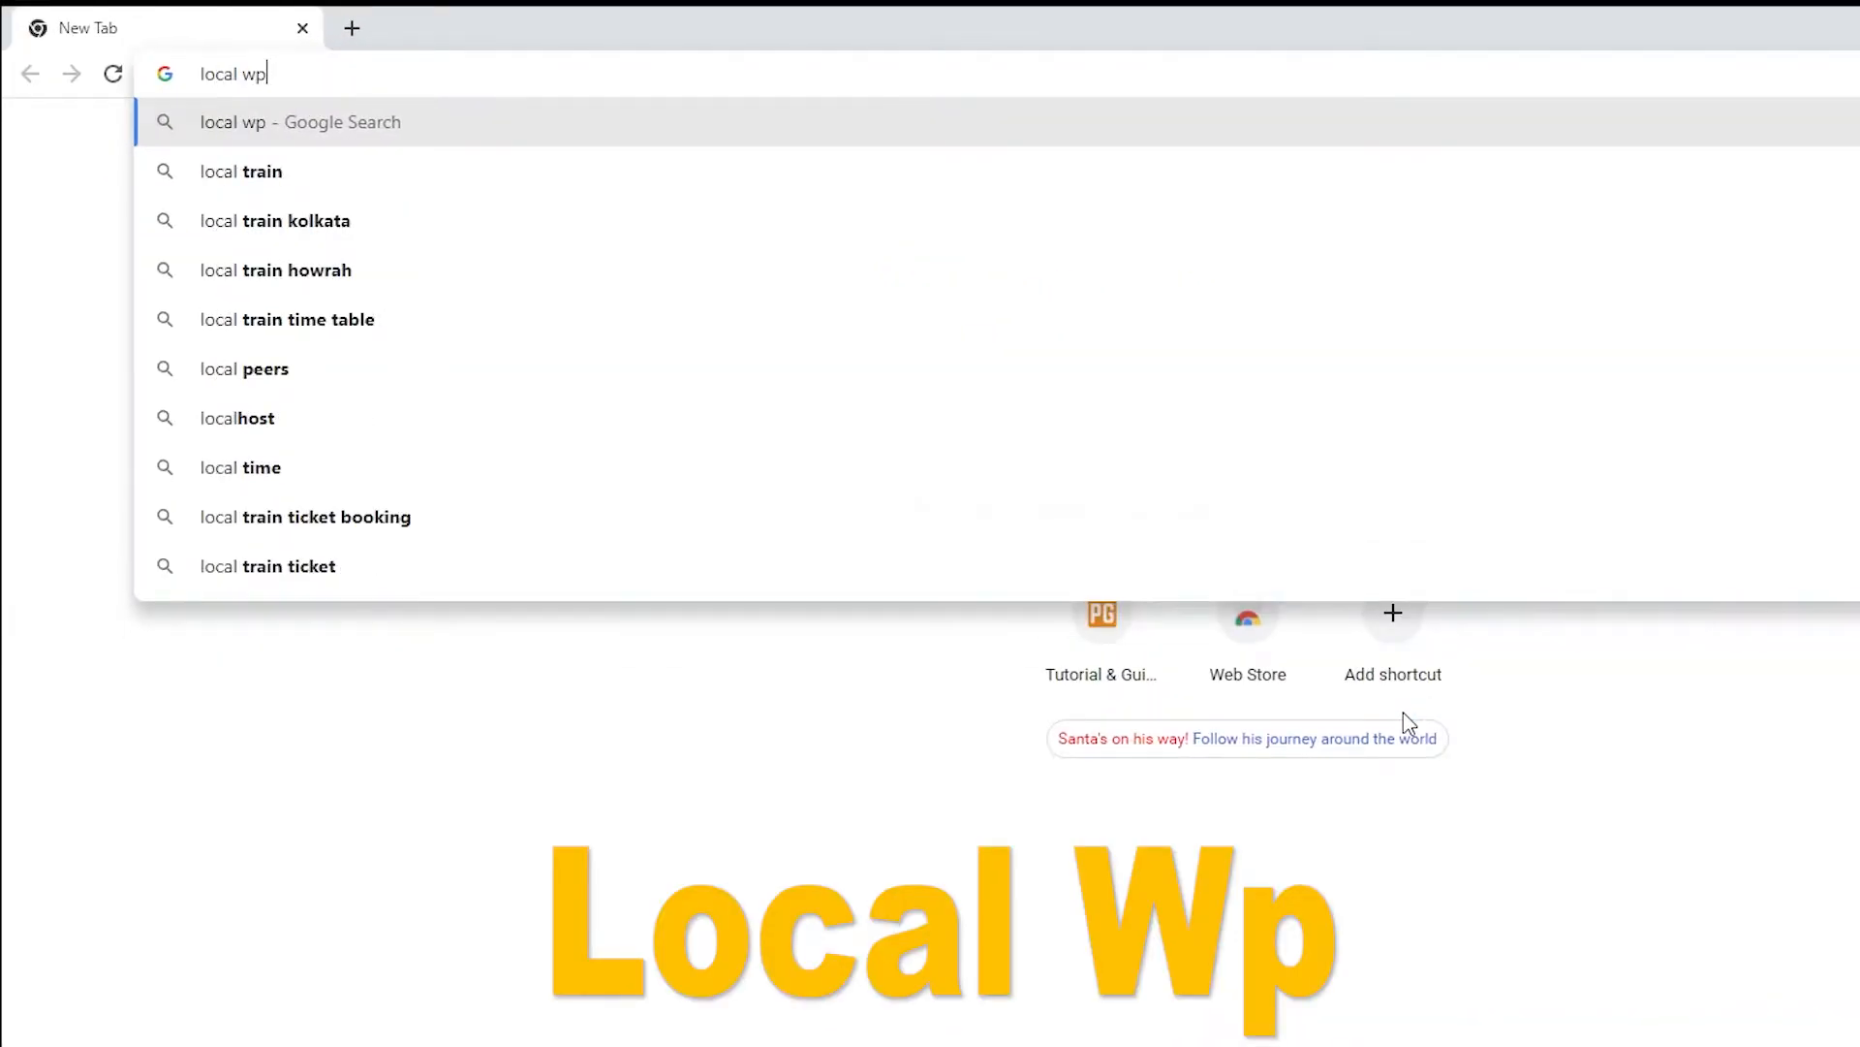
key("Return")
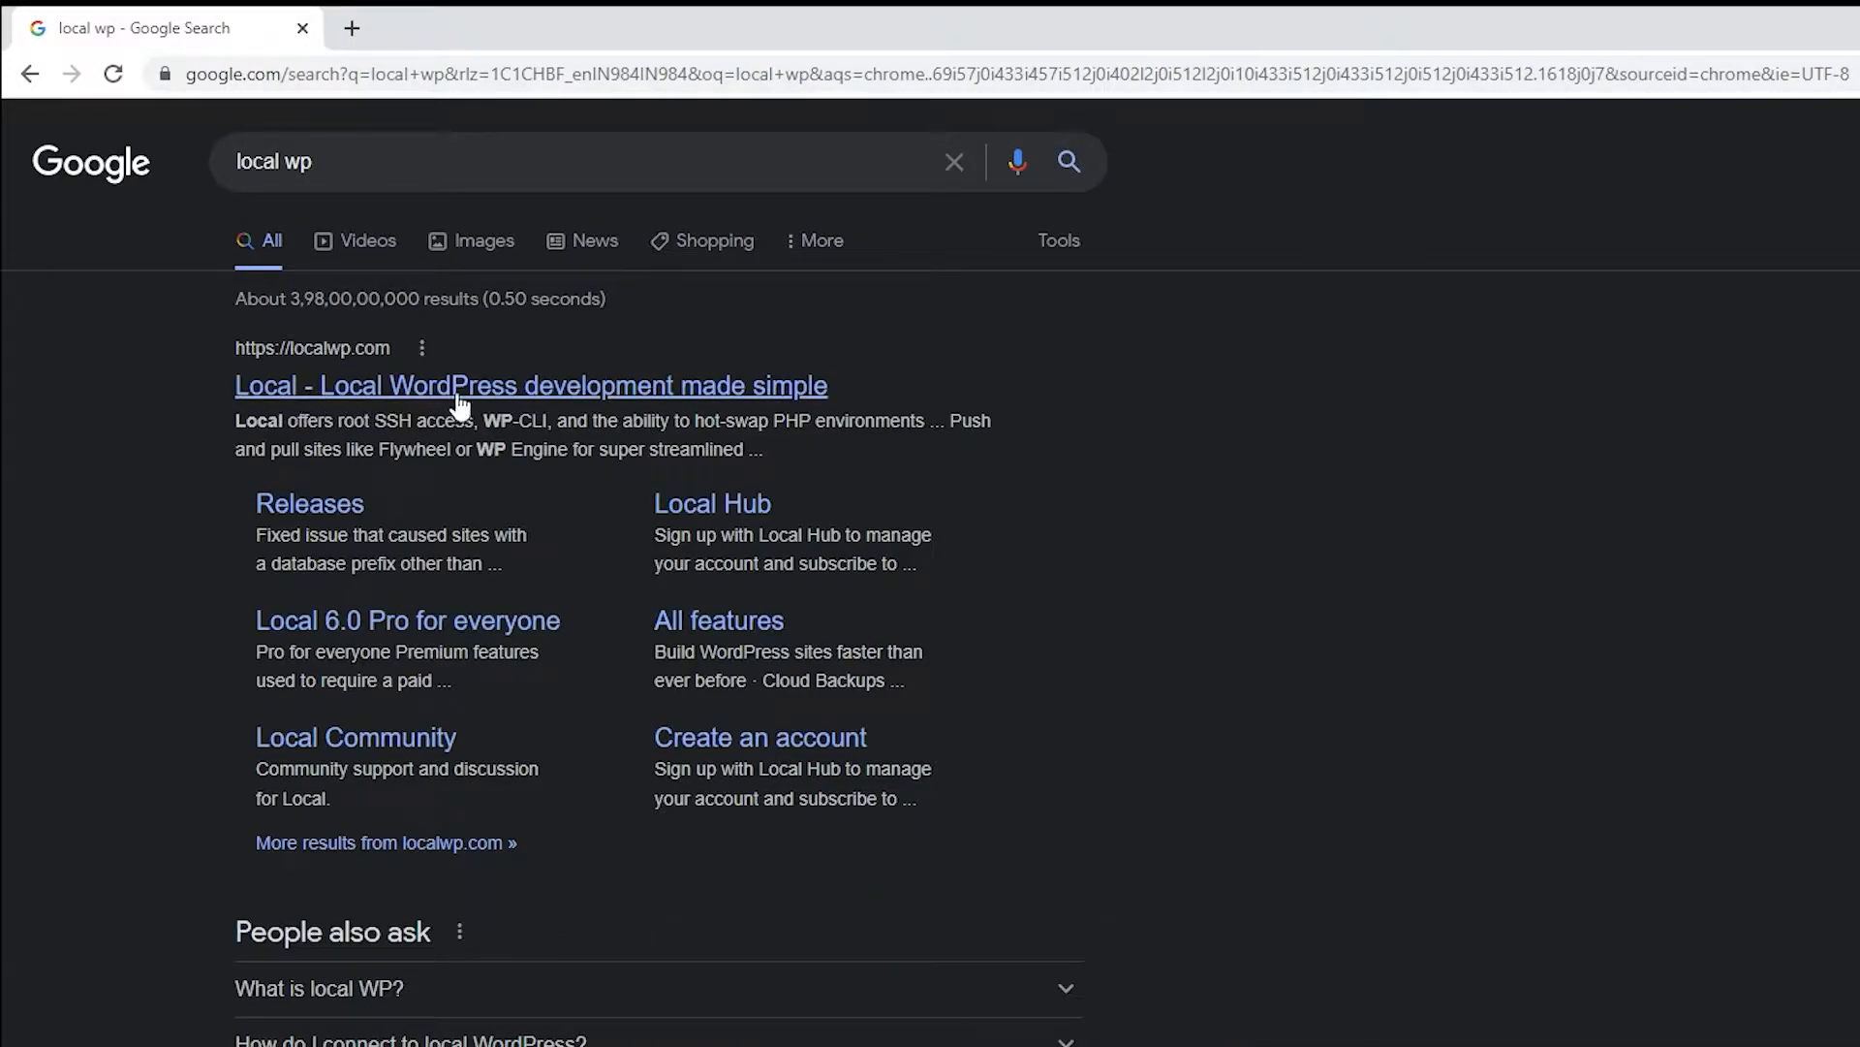
left_click(333, 397)
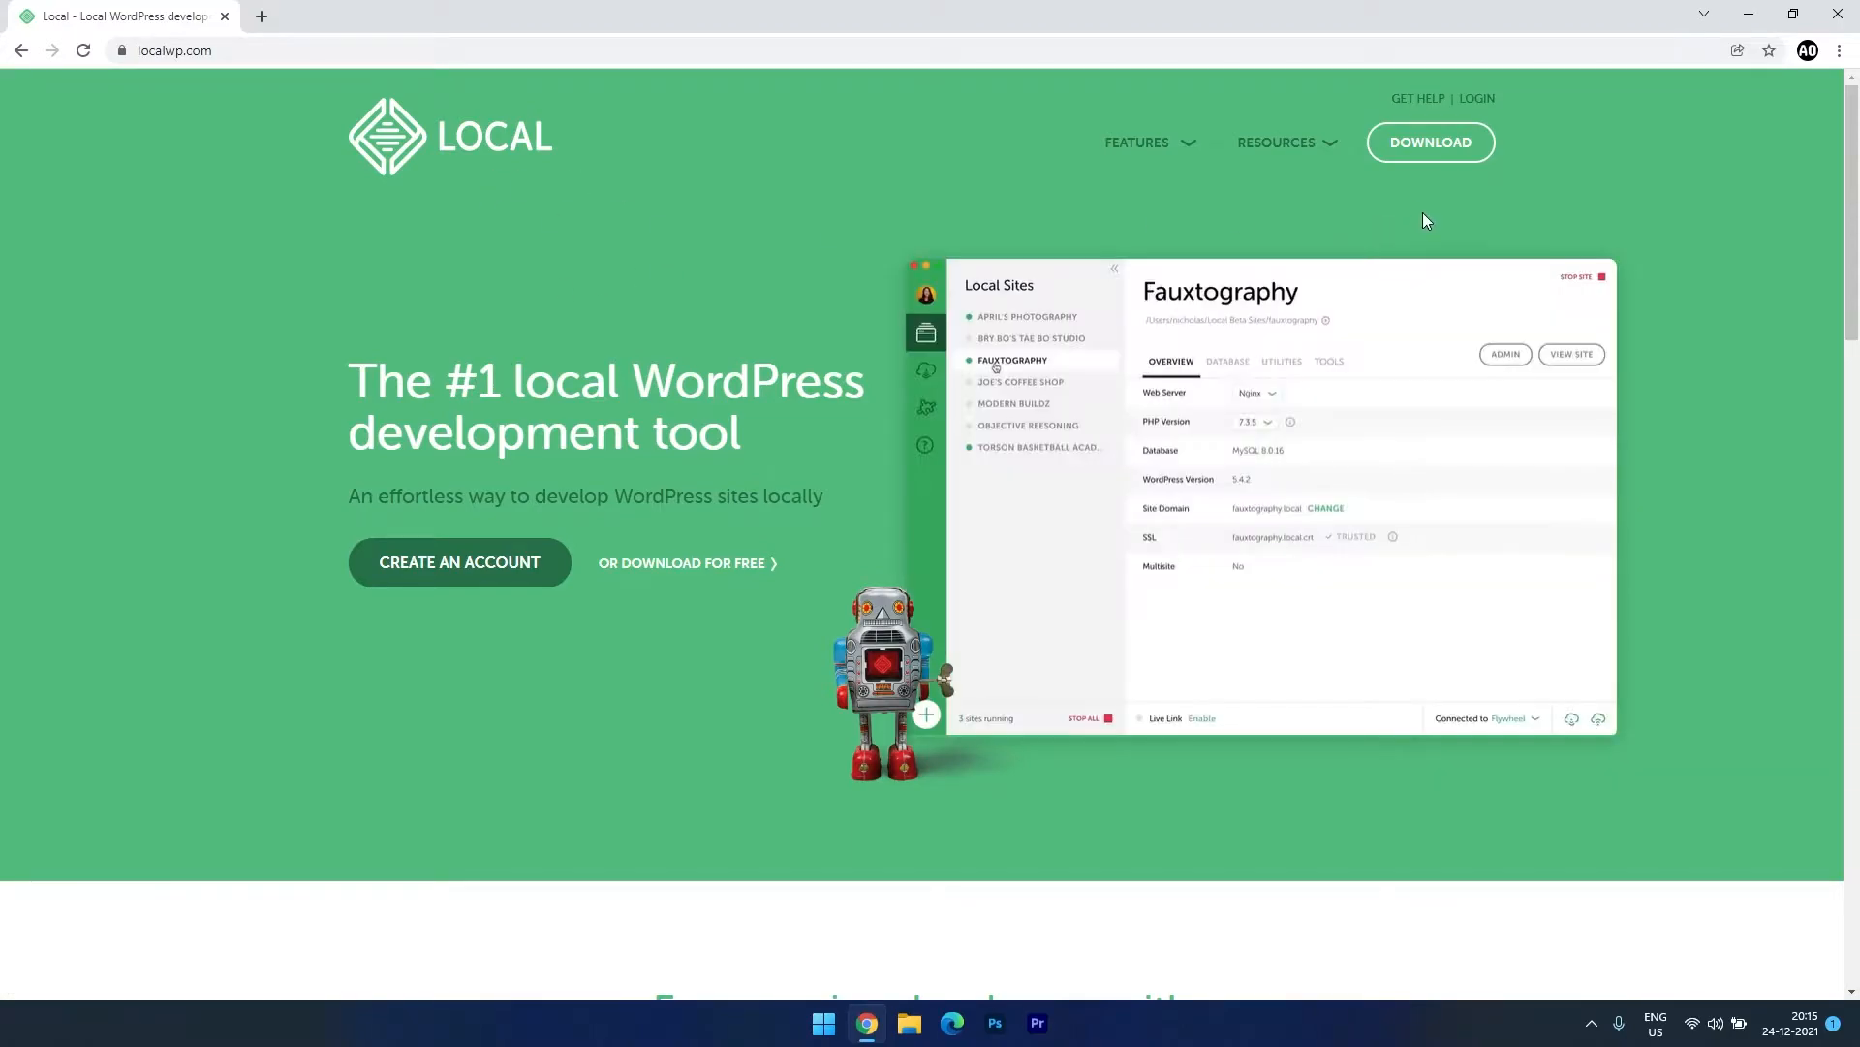
Open the Download Local form and choose Windows as the platform.
left_click(1431, 144)
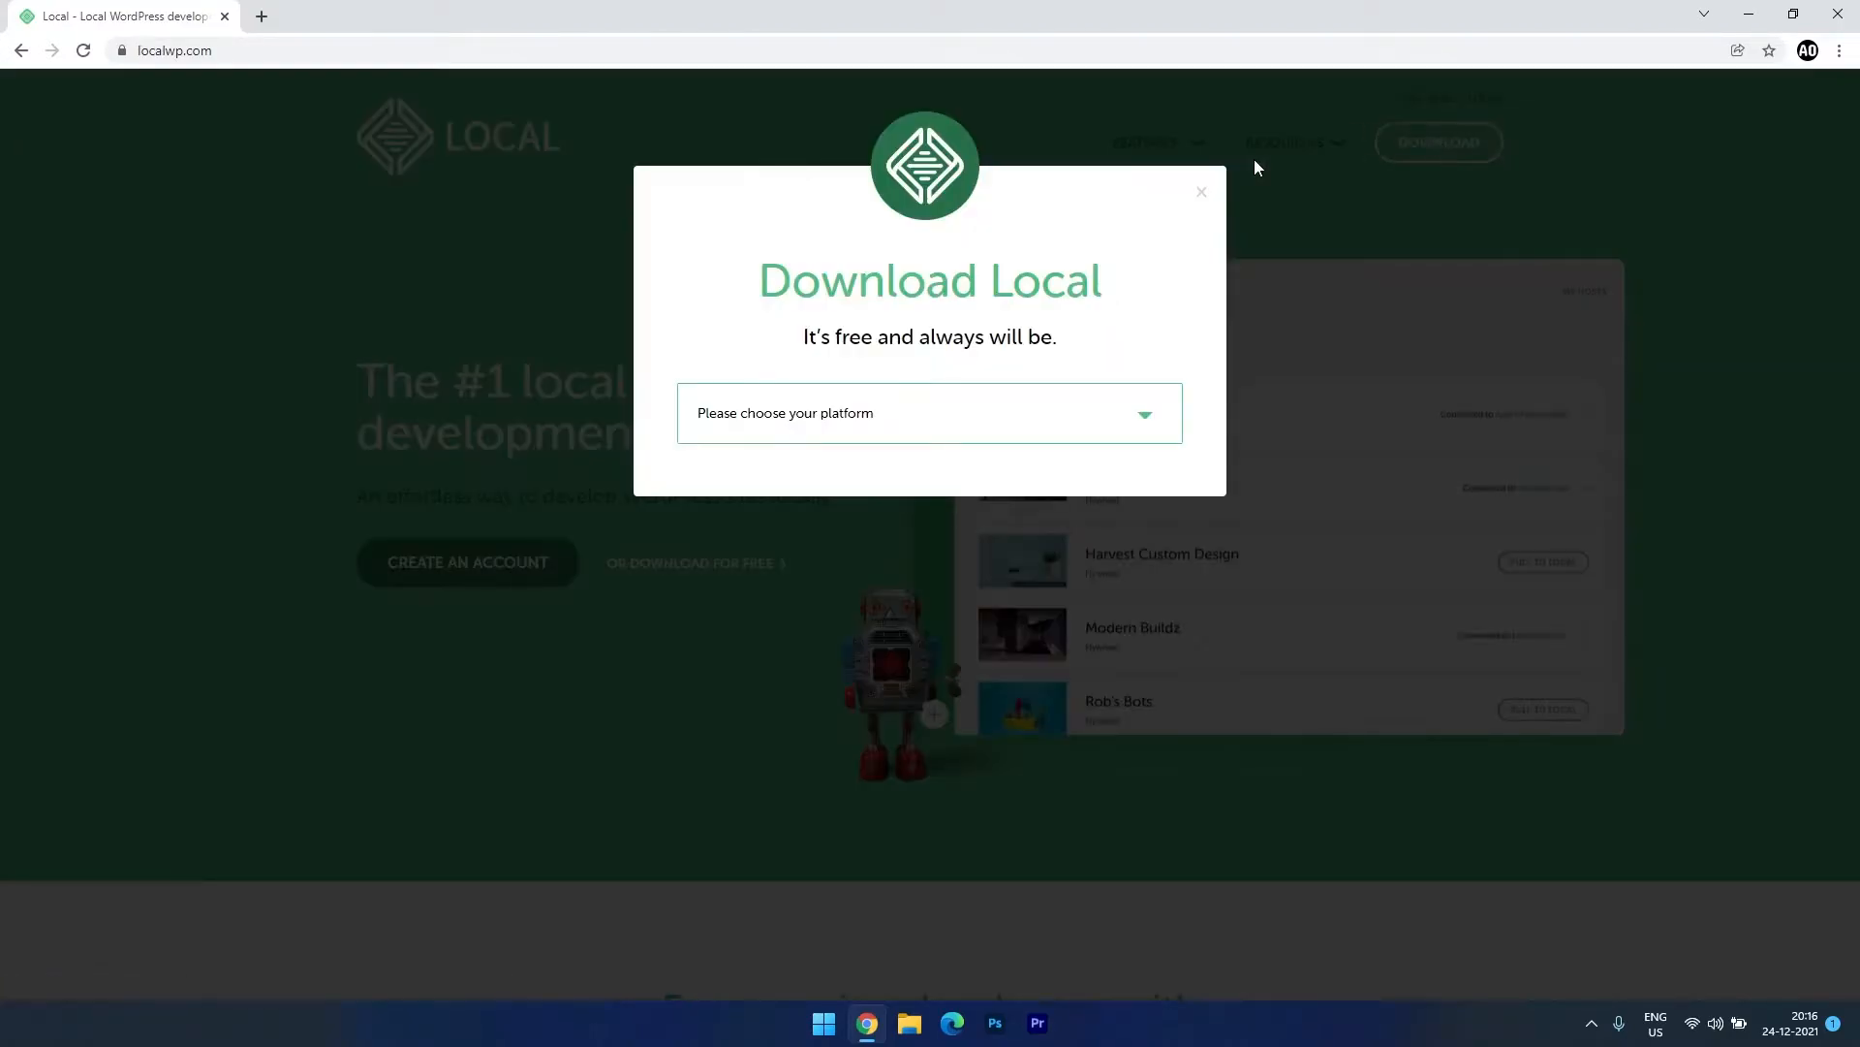
left_click(856, 419)
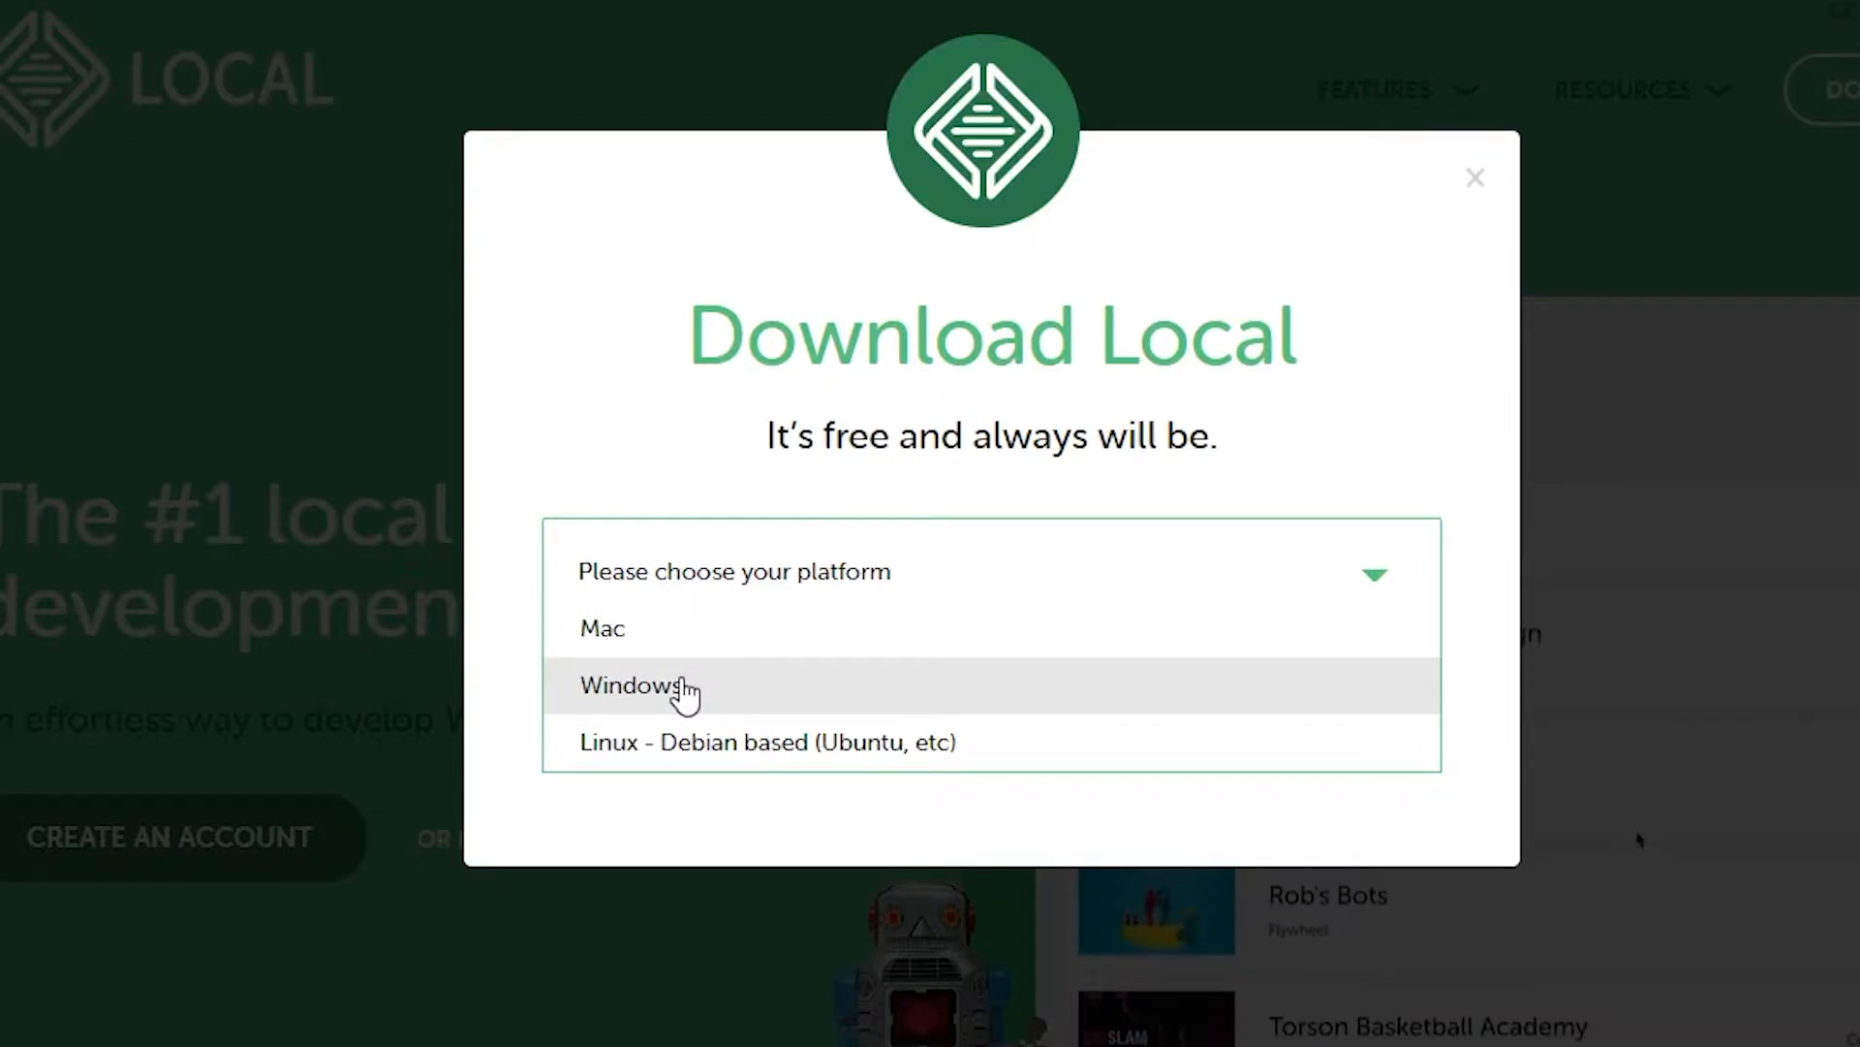
left_click(683, 690)
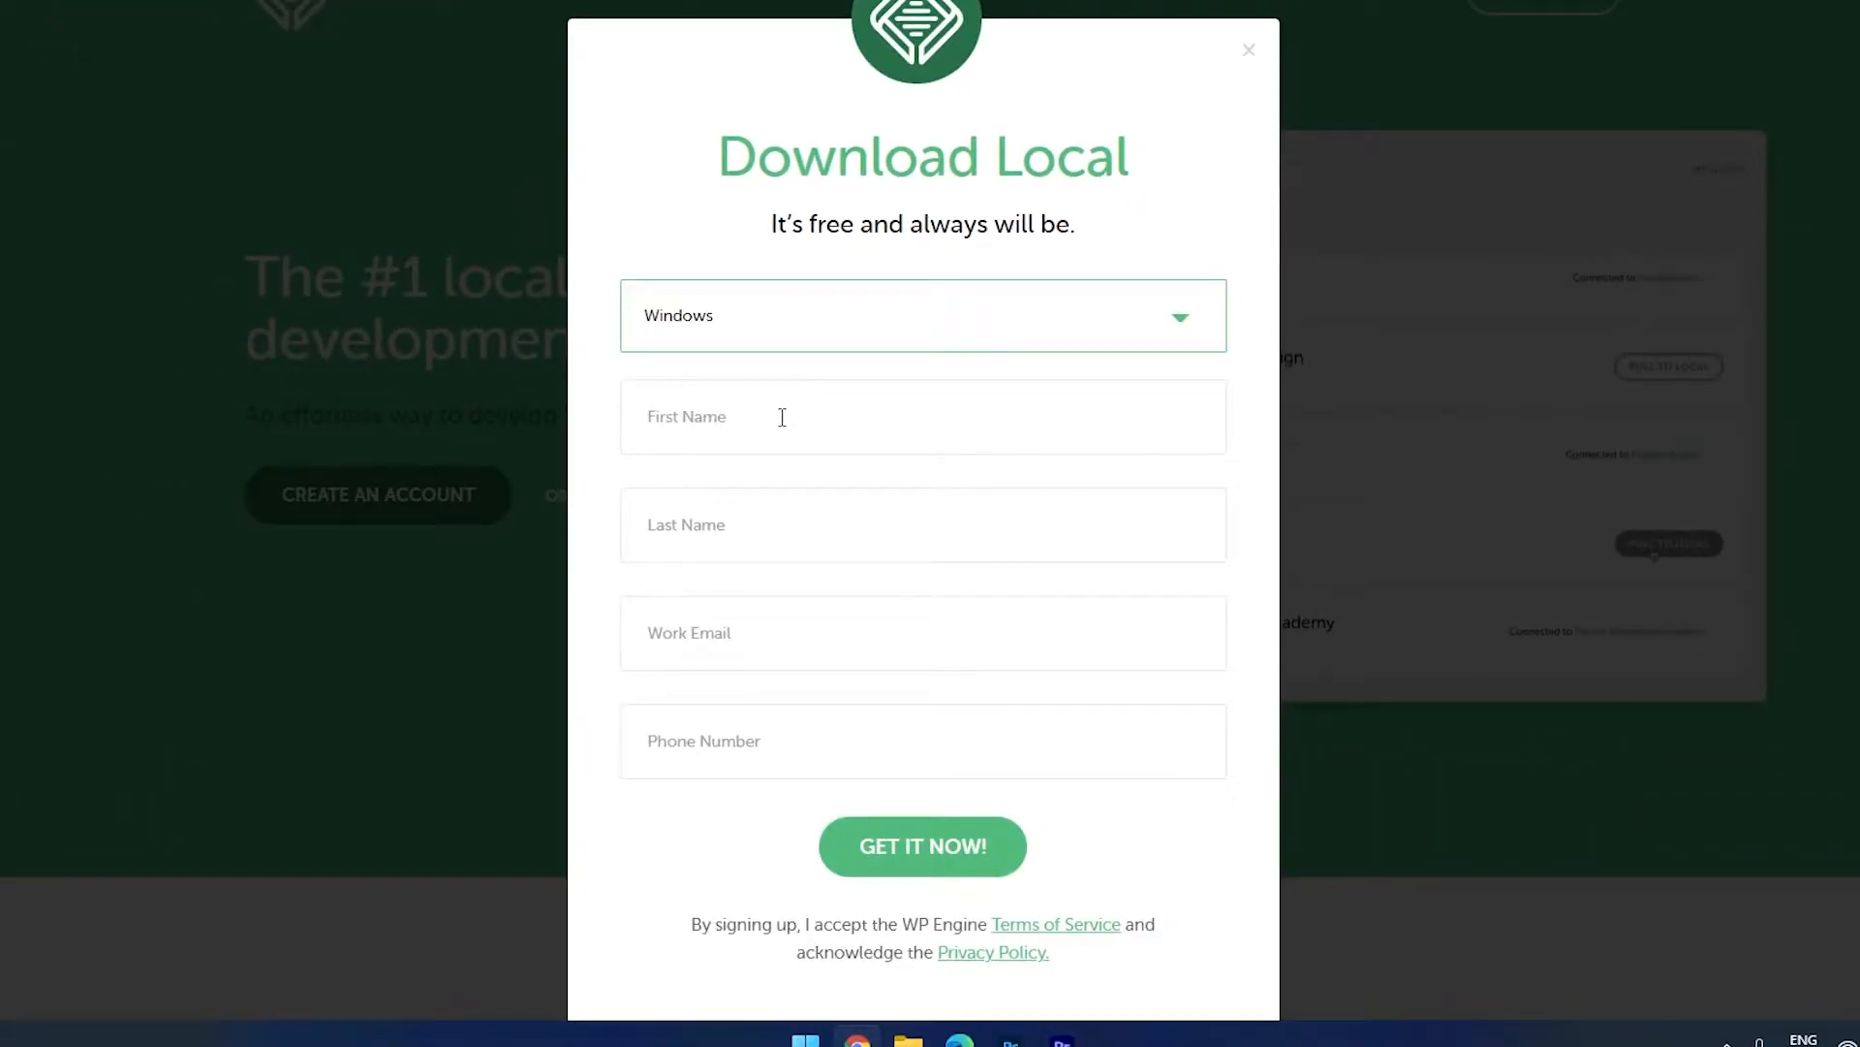
Enter the first name, last name, work e-mail and phone number, then submit the form.
left_click(782, 417)
type("P")
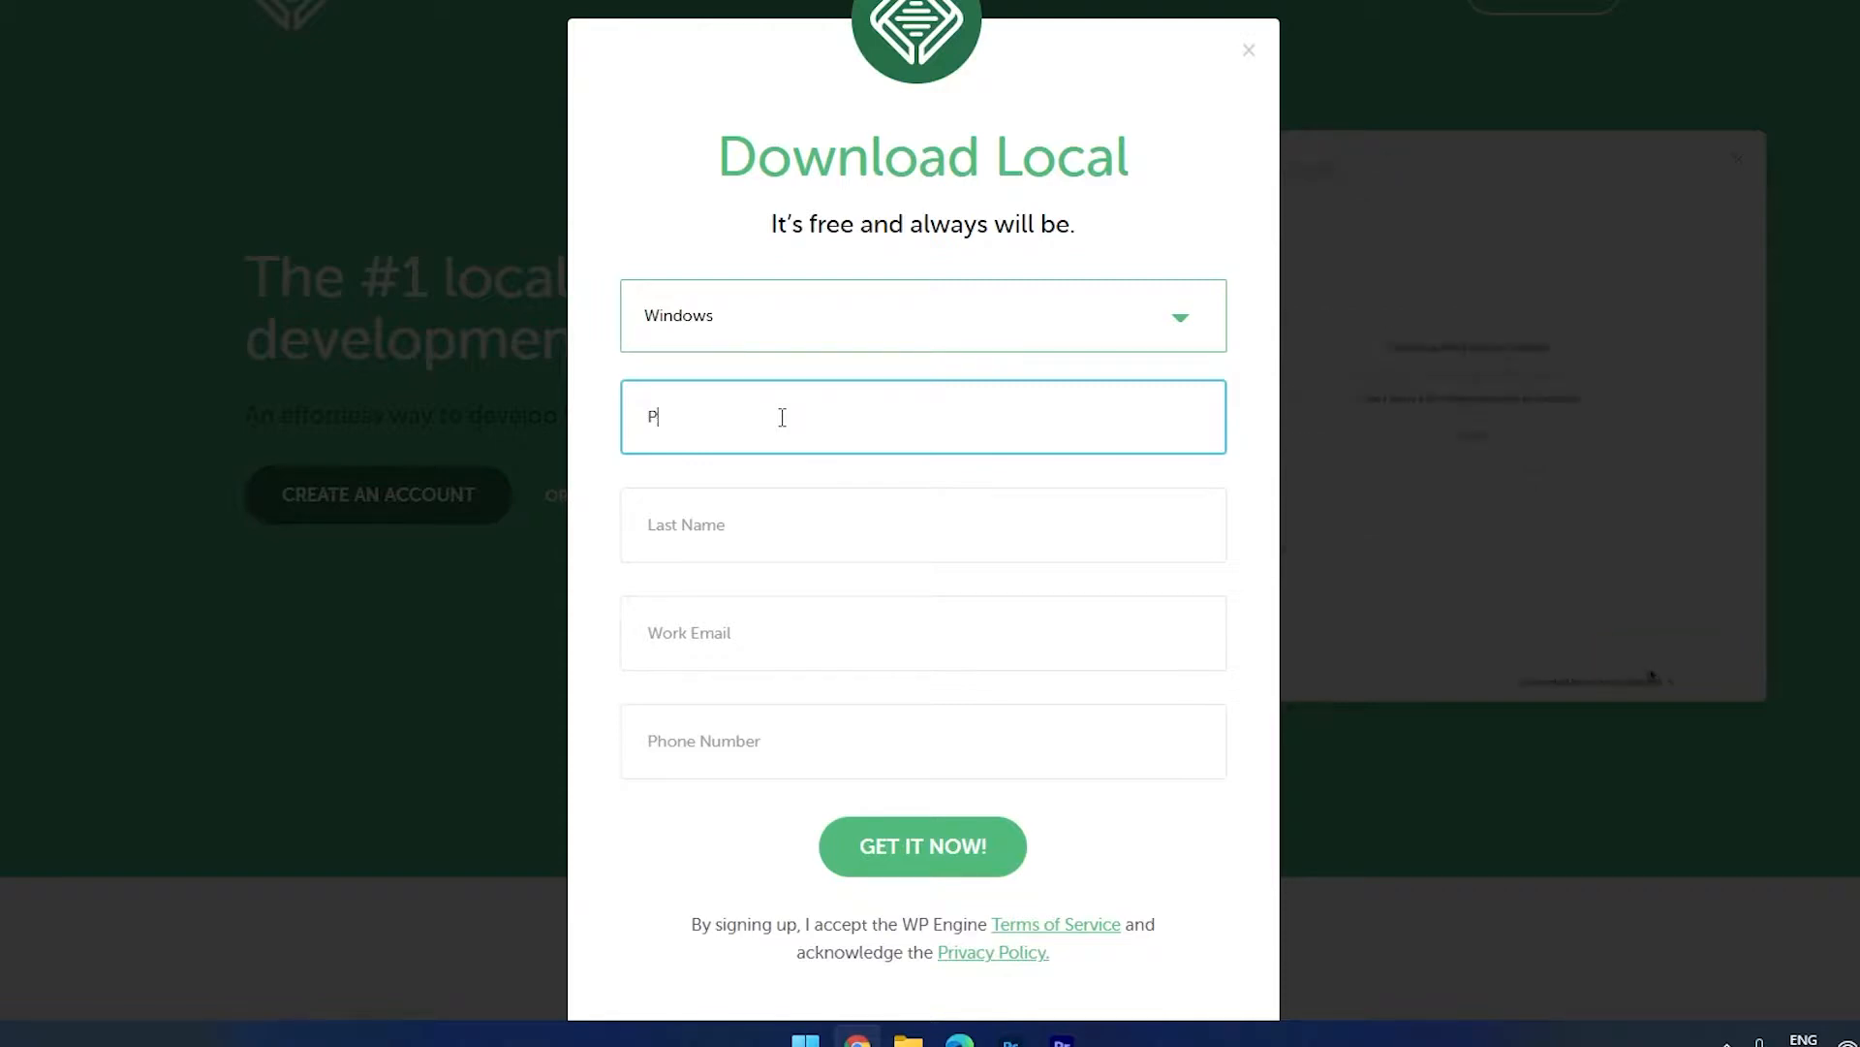
type("ositive")
key("Tab")
type("geek")
key("BackSpace")
key("BackSpace")
key("BackSpace")
key("BackSpace")
type("Geek")
key("Tab")
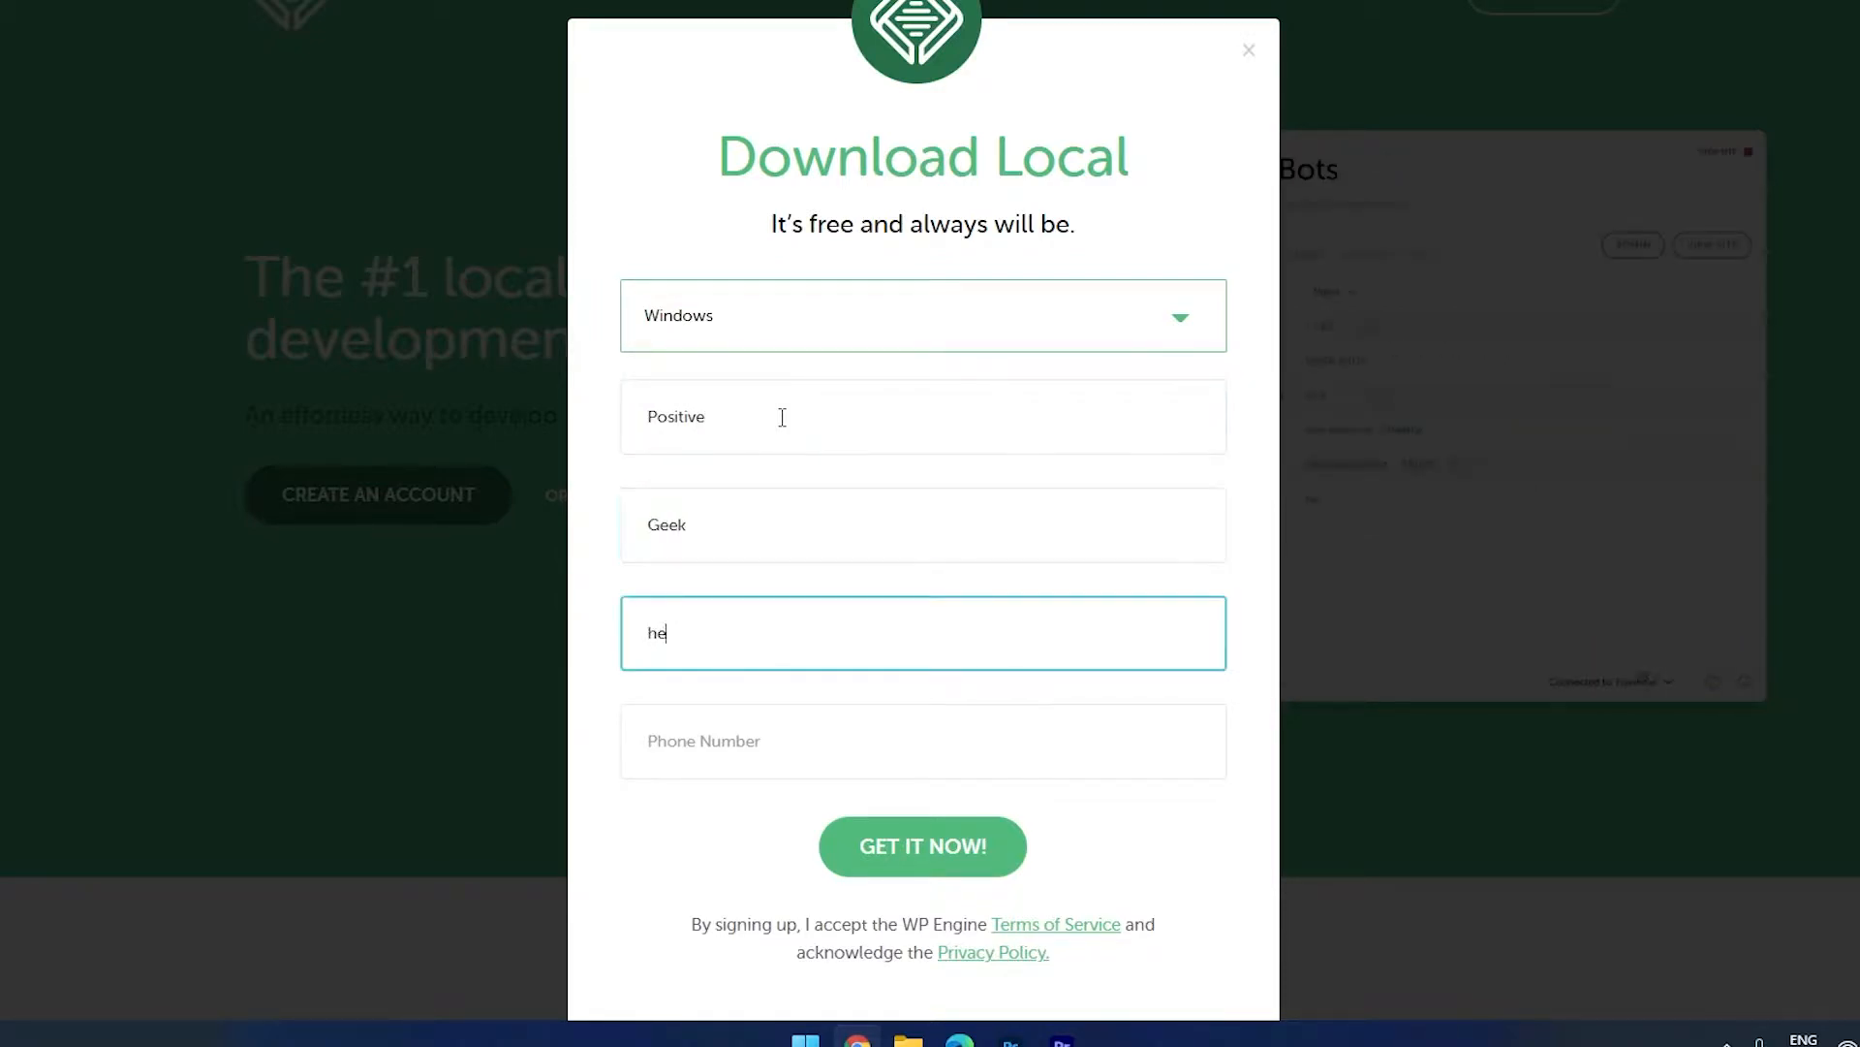
left_click(732, 752)
type("00000000000")
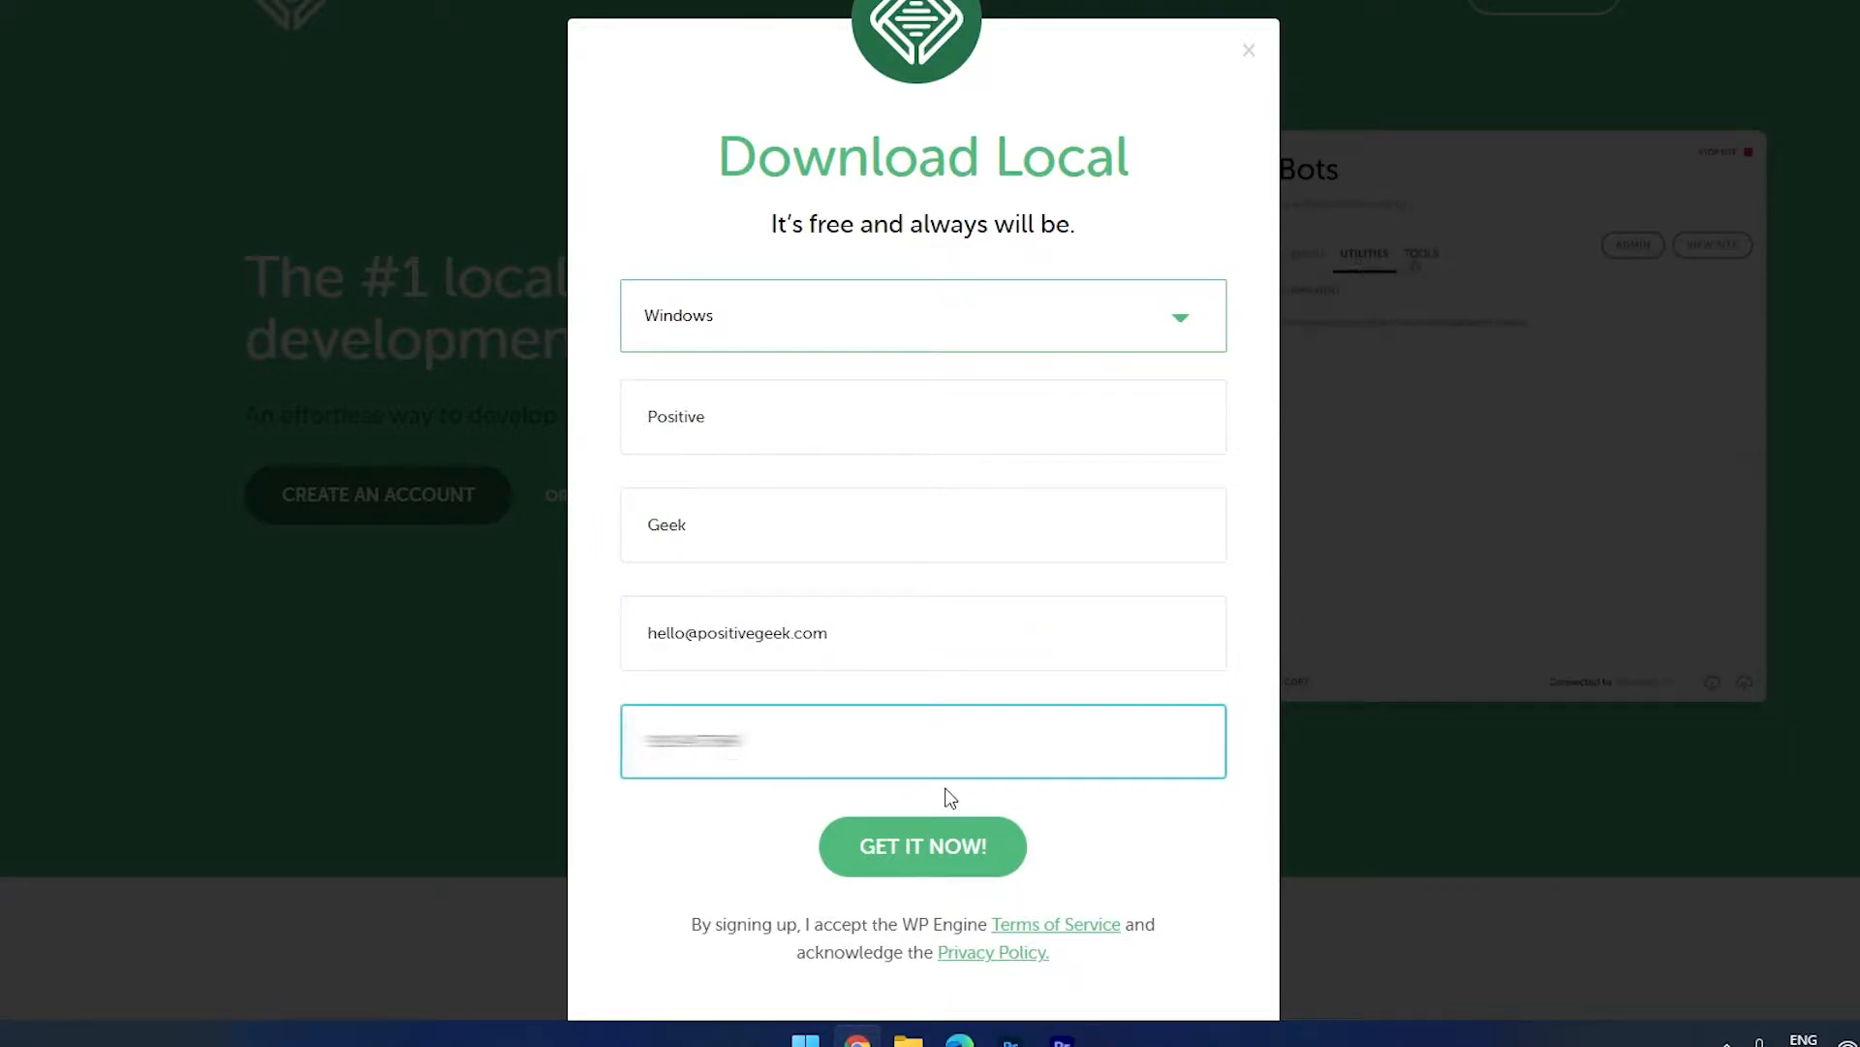
left_click(927, 845)
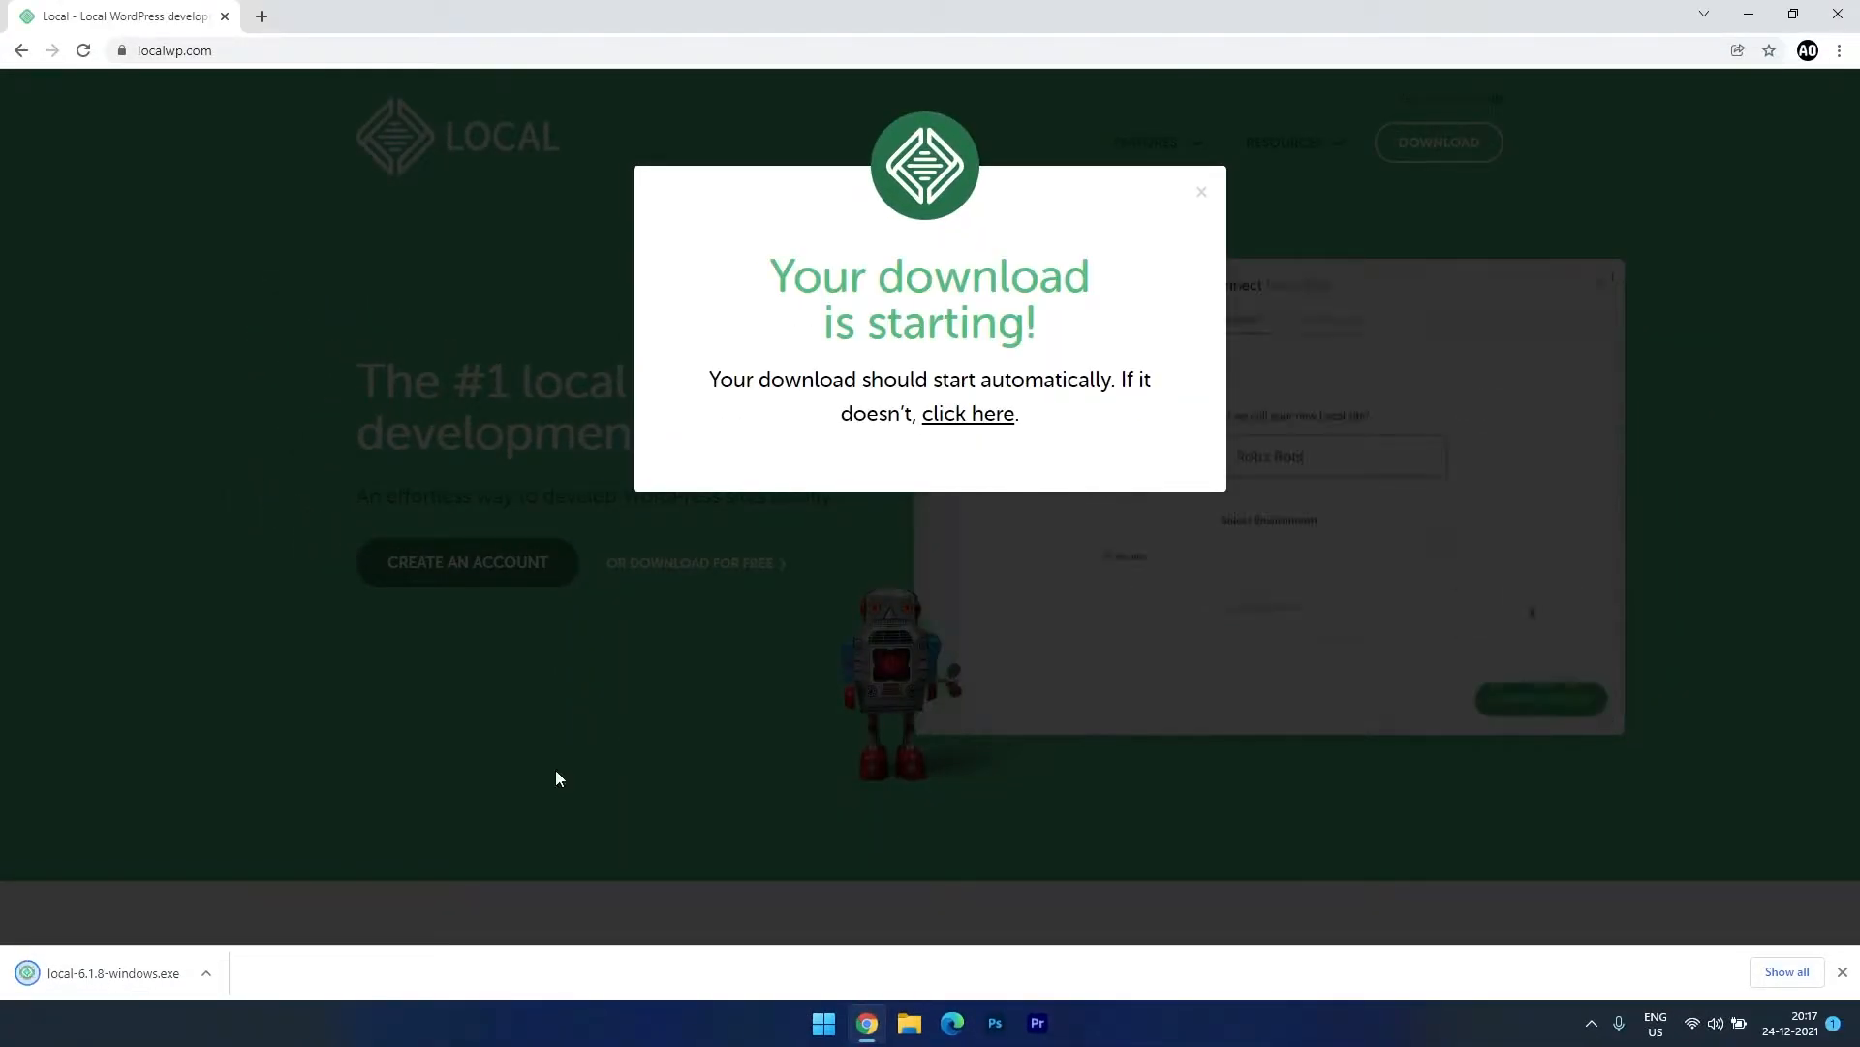
Run the local-6.1.8-windows.exe installer through to Finish and launch Local.
left_click(107, 980)
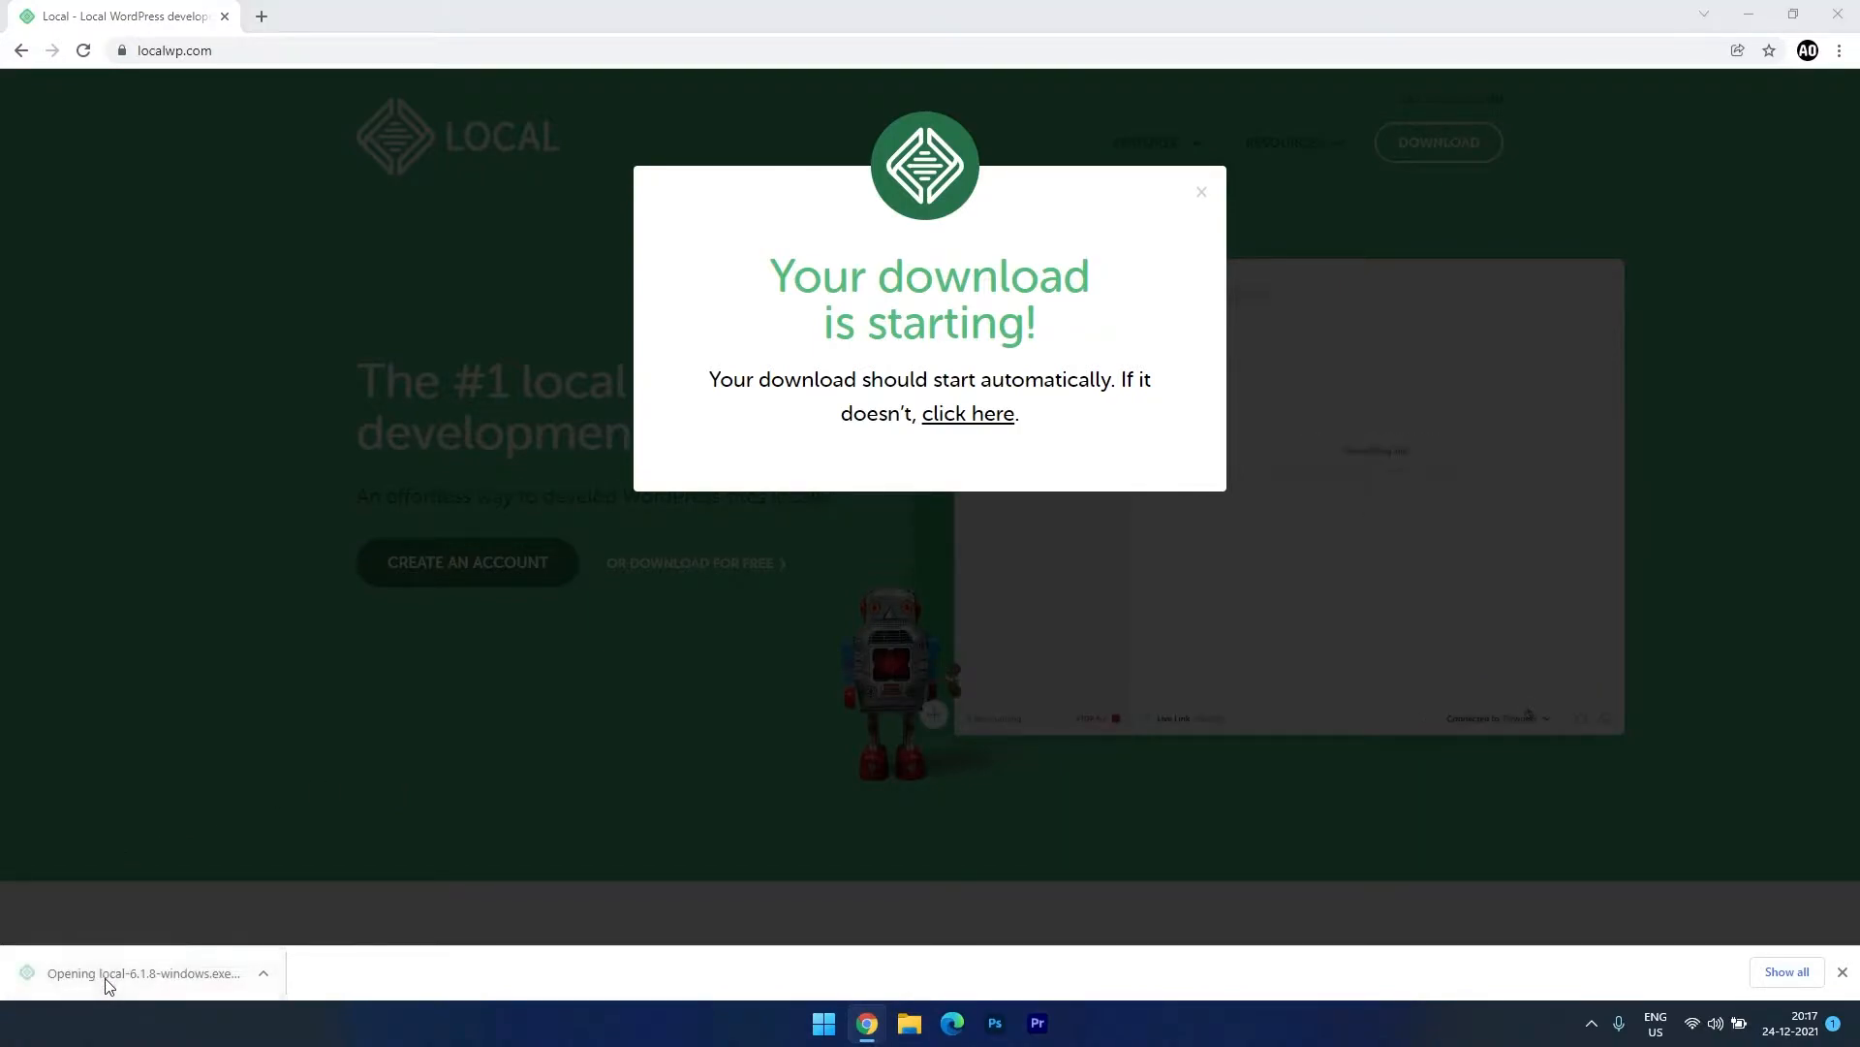
left_click(1048, 664)
left_click(1049, 665)
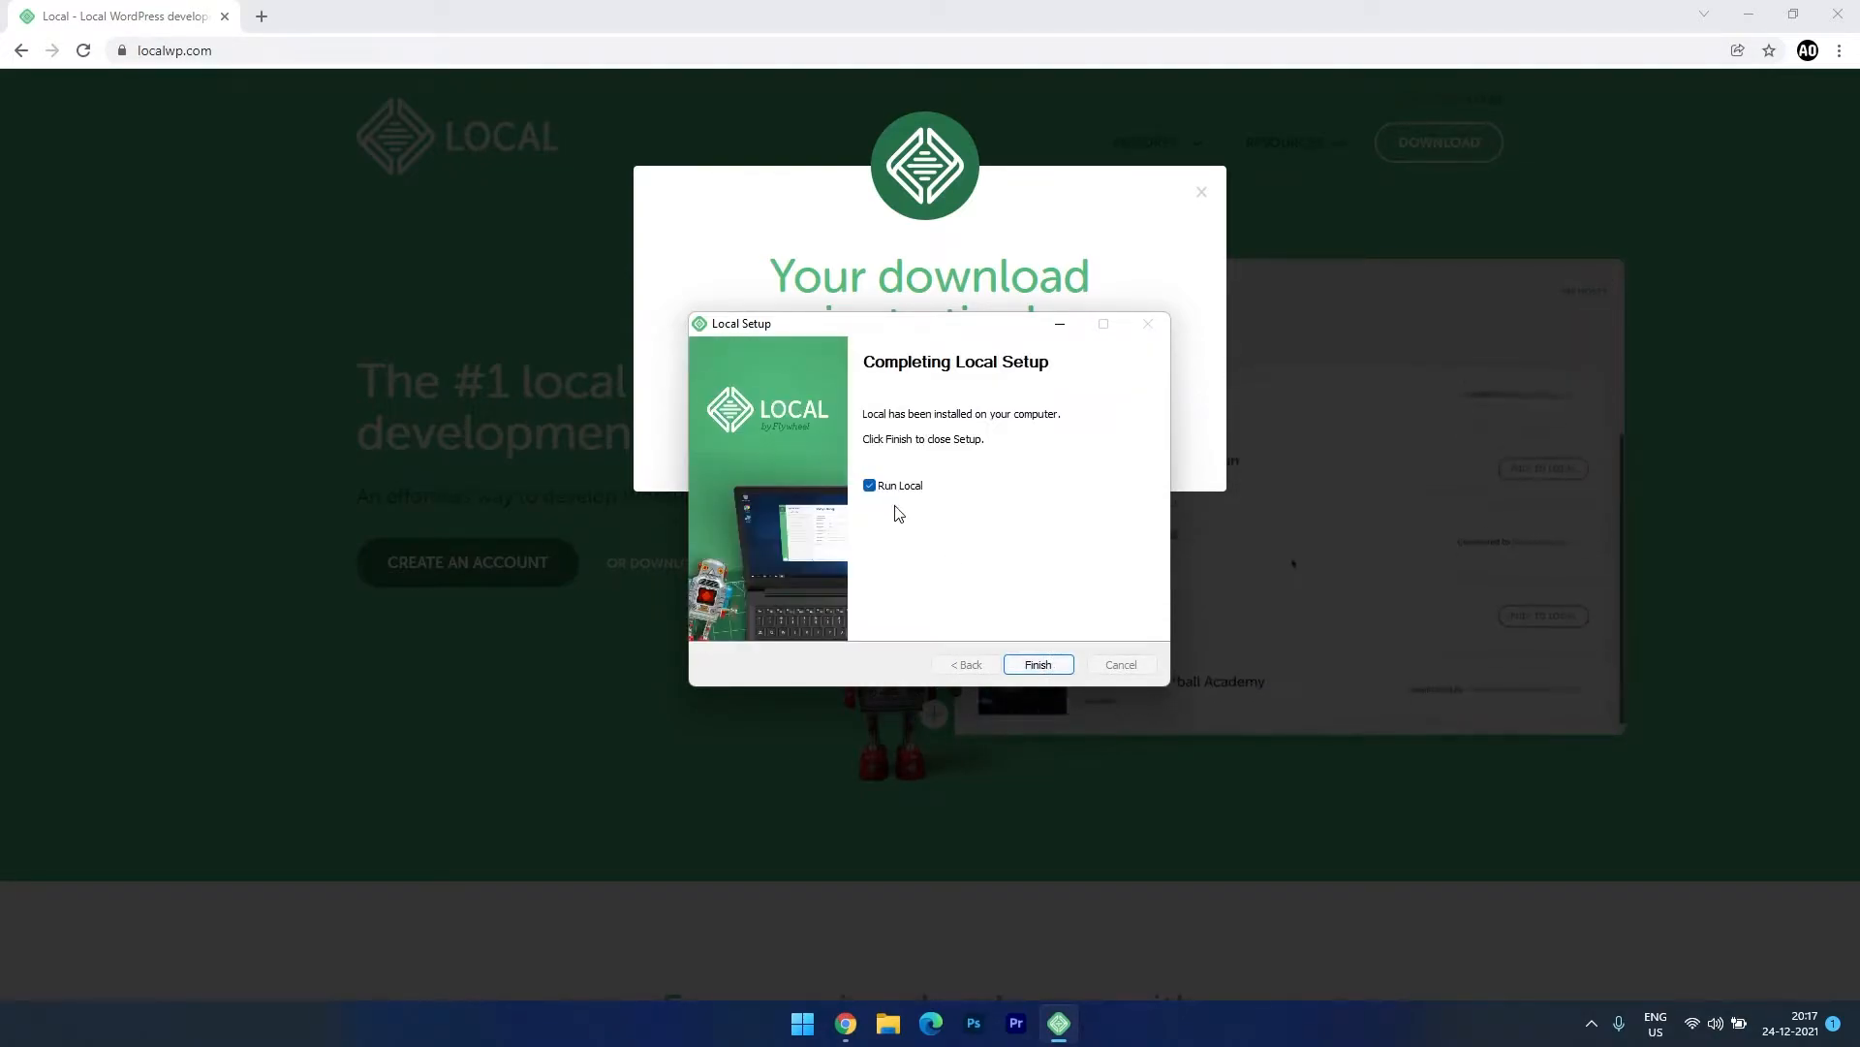
left_click(1038, 665)
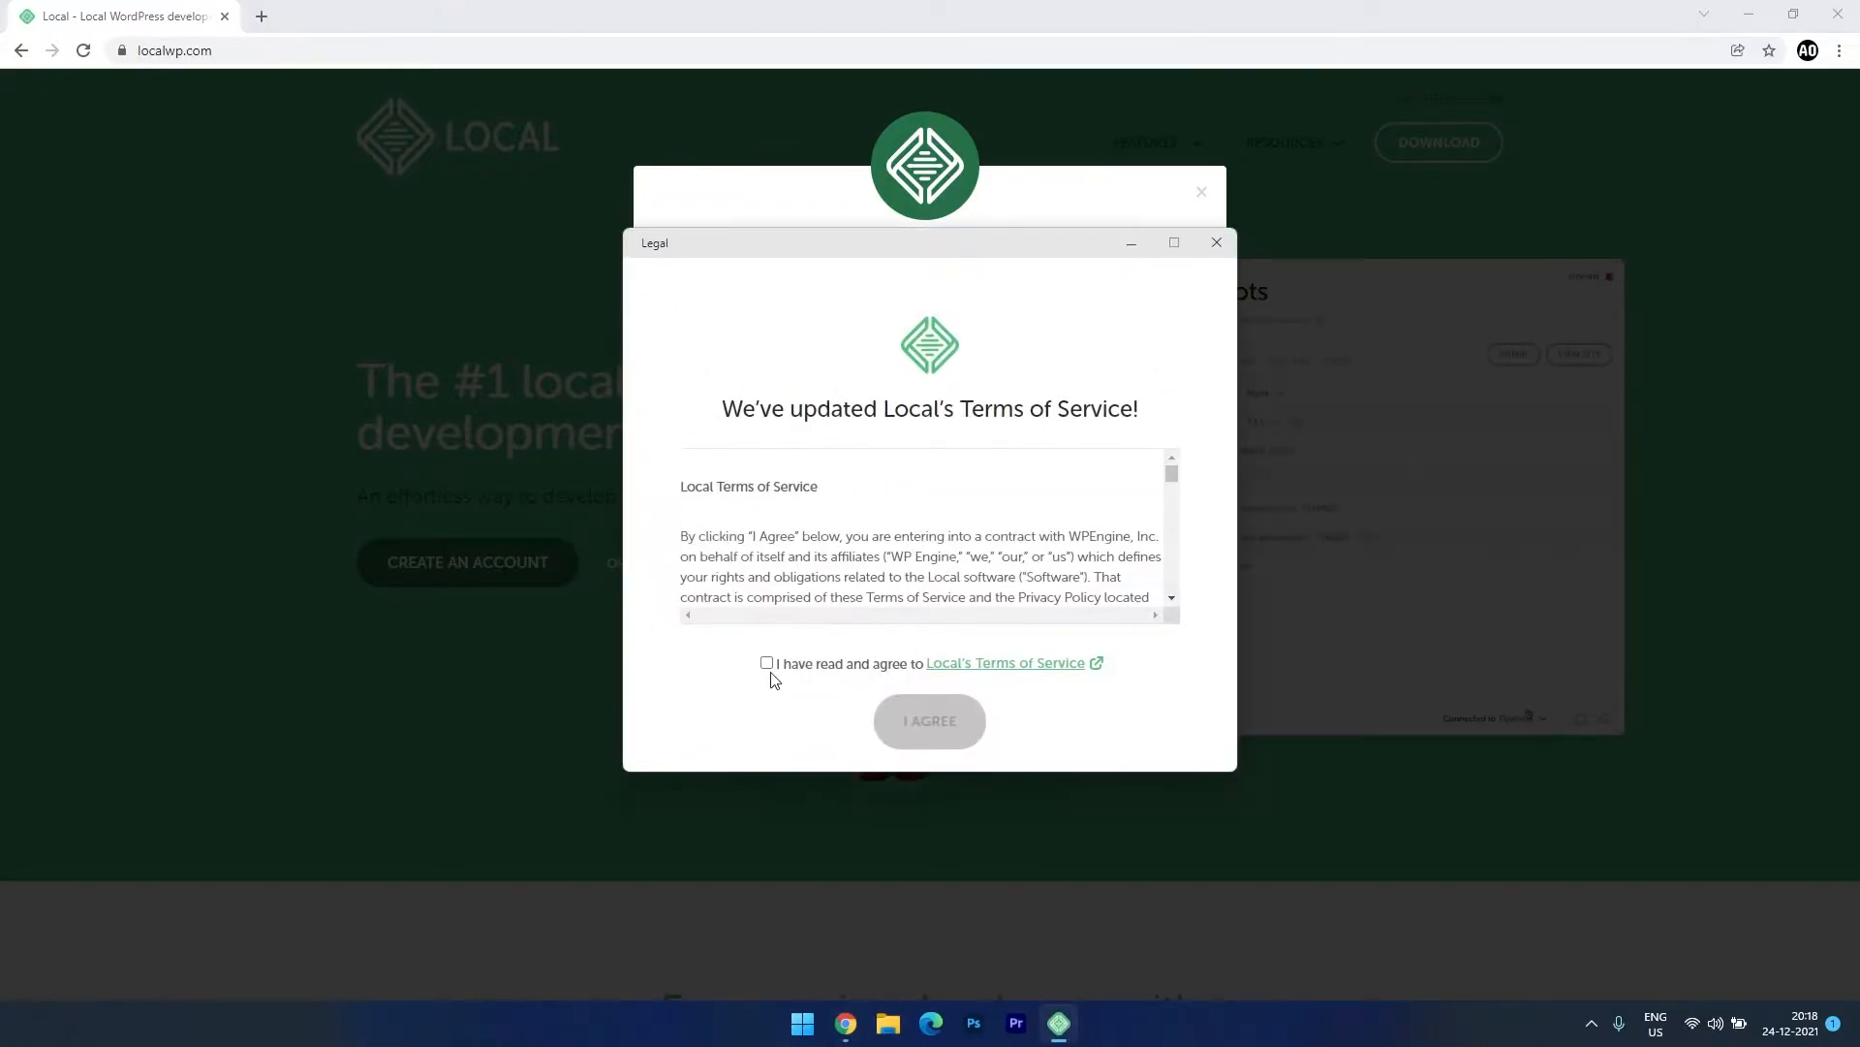
Accept the Terms of Service, enable error reporting, and choose Create a Free Account.
left_click(766, 664)
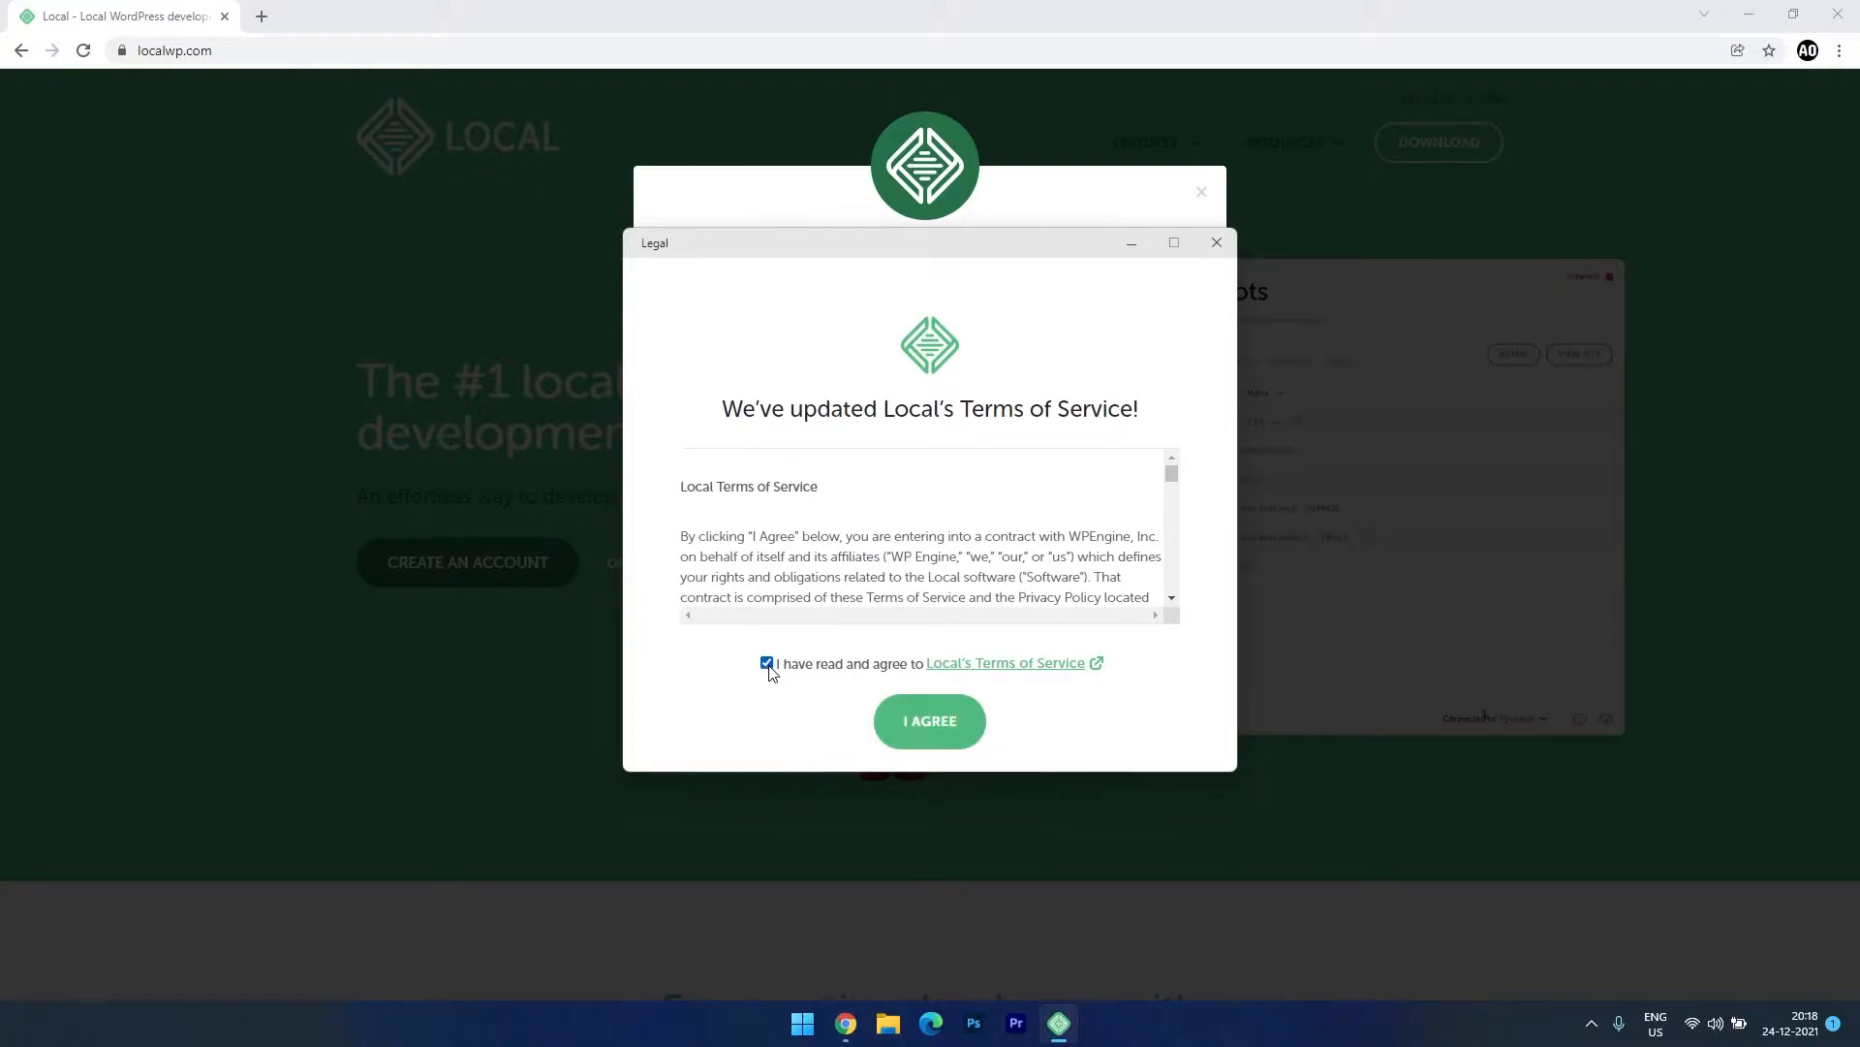
left_click(945, 722)
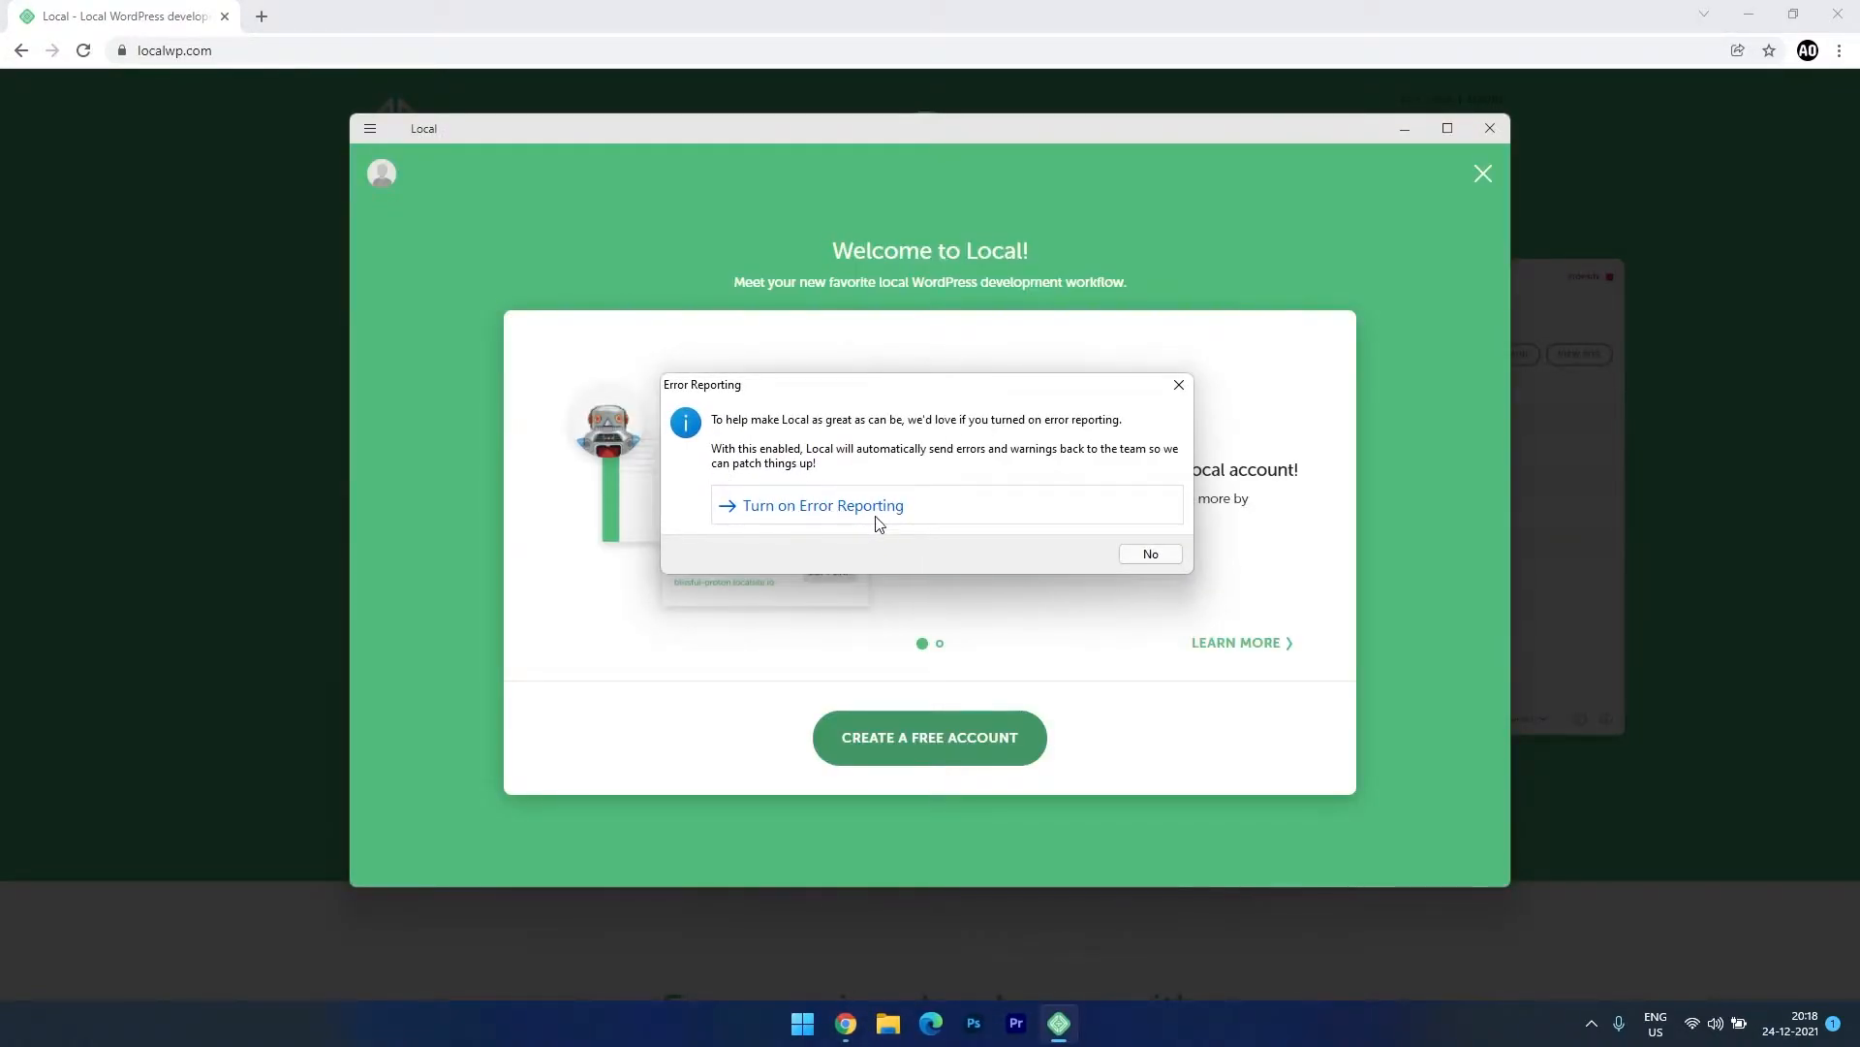
left_click(865, 511)
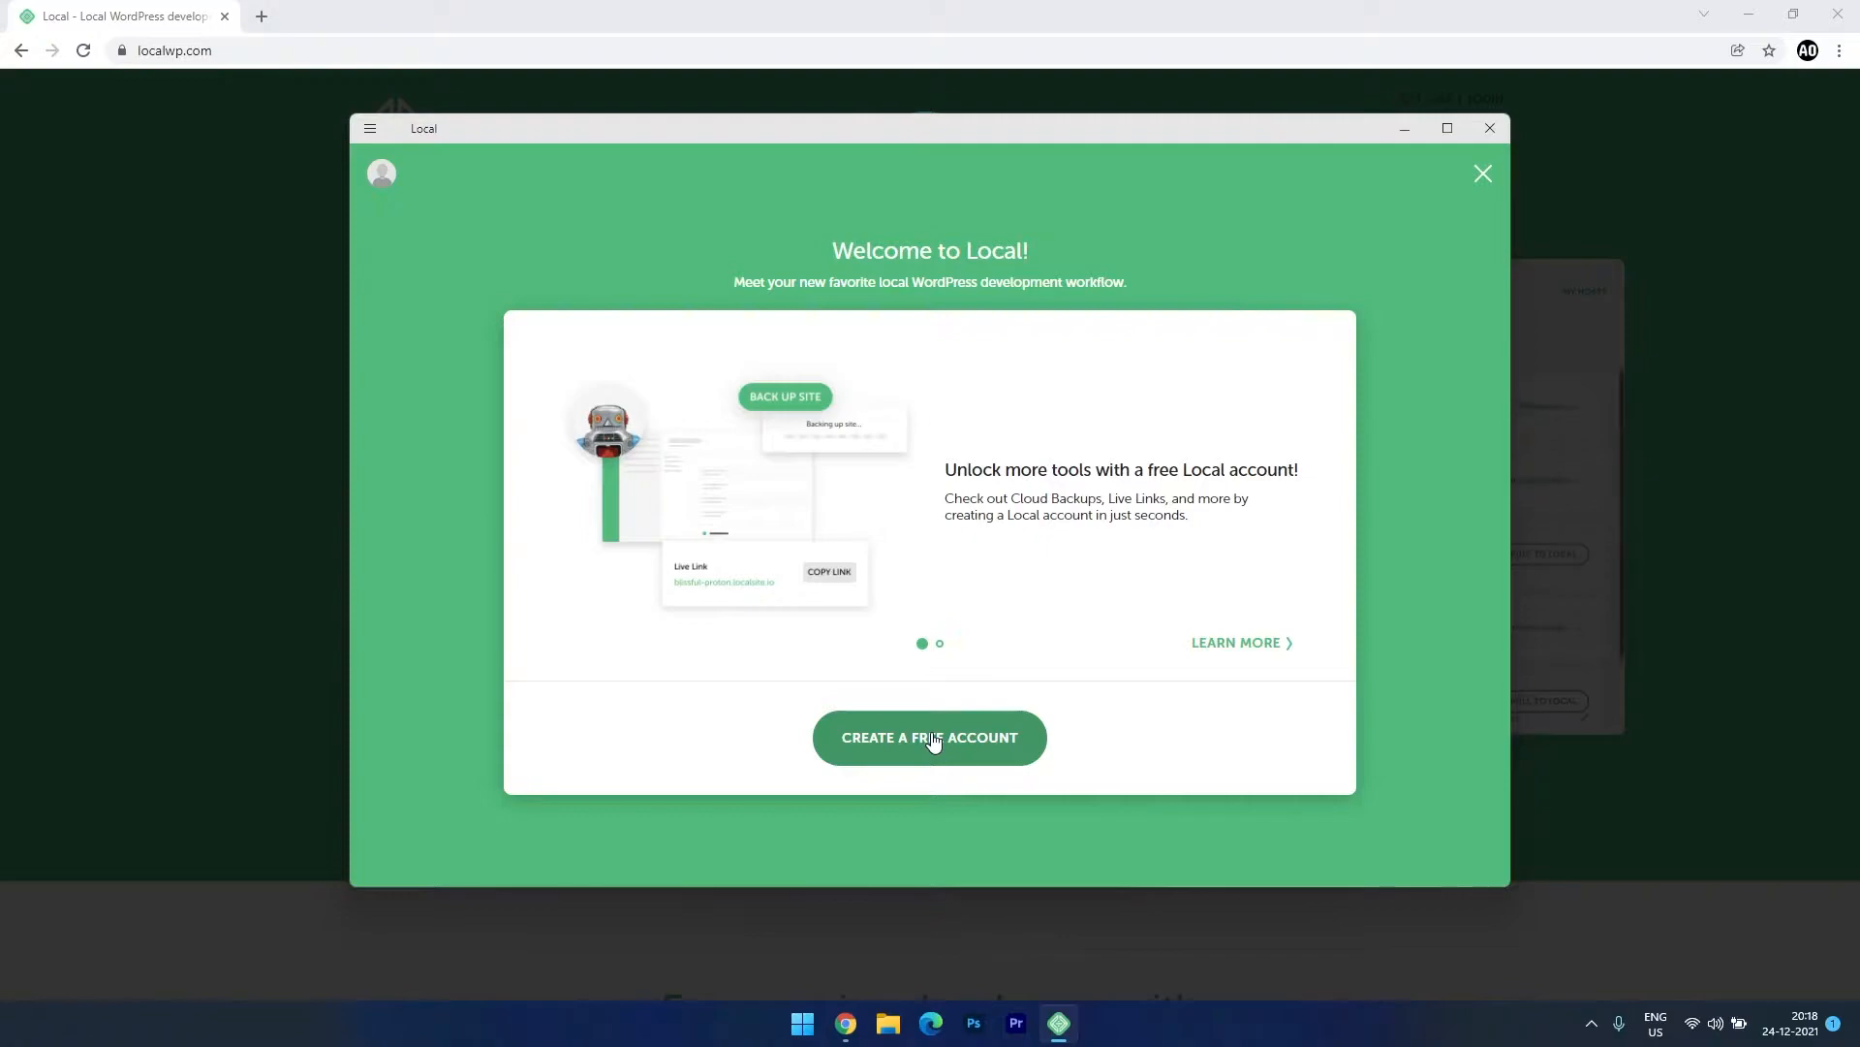
left_click(933, 741)
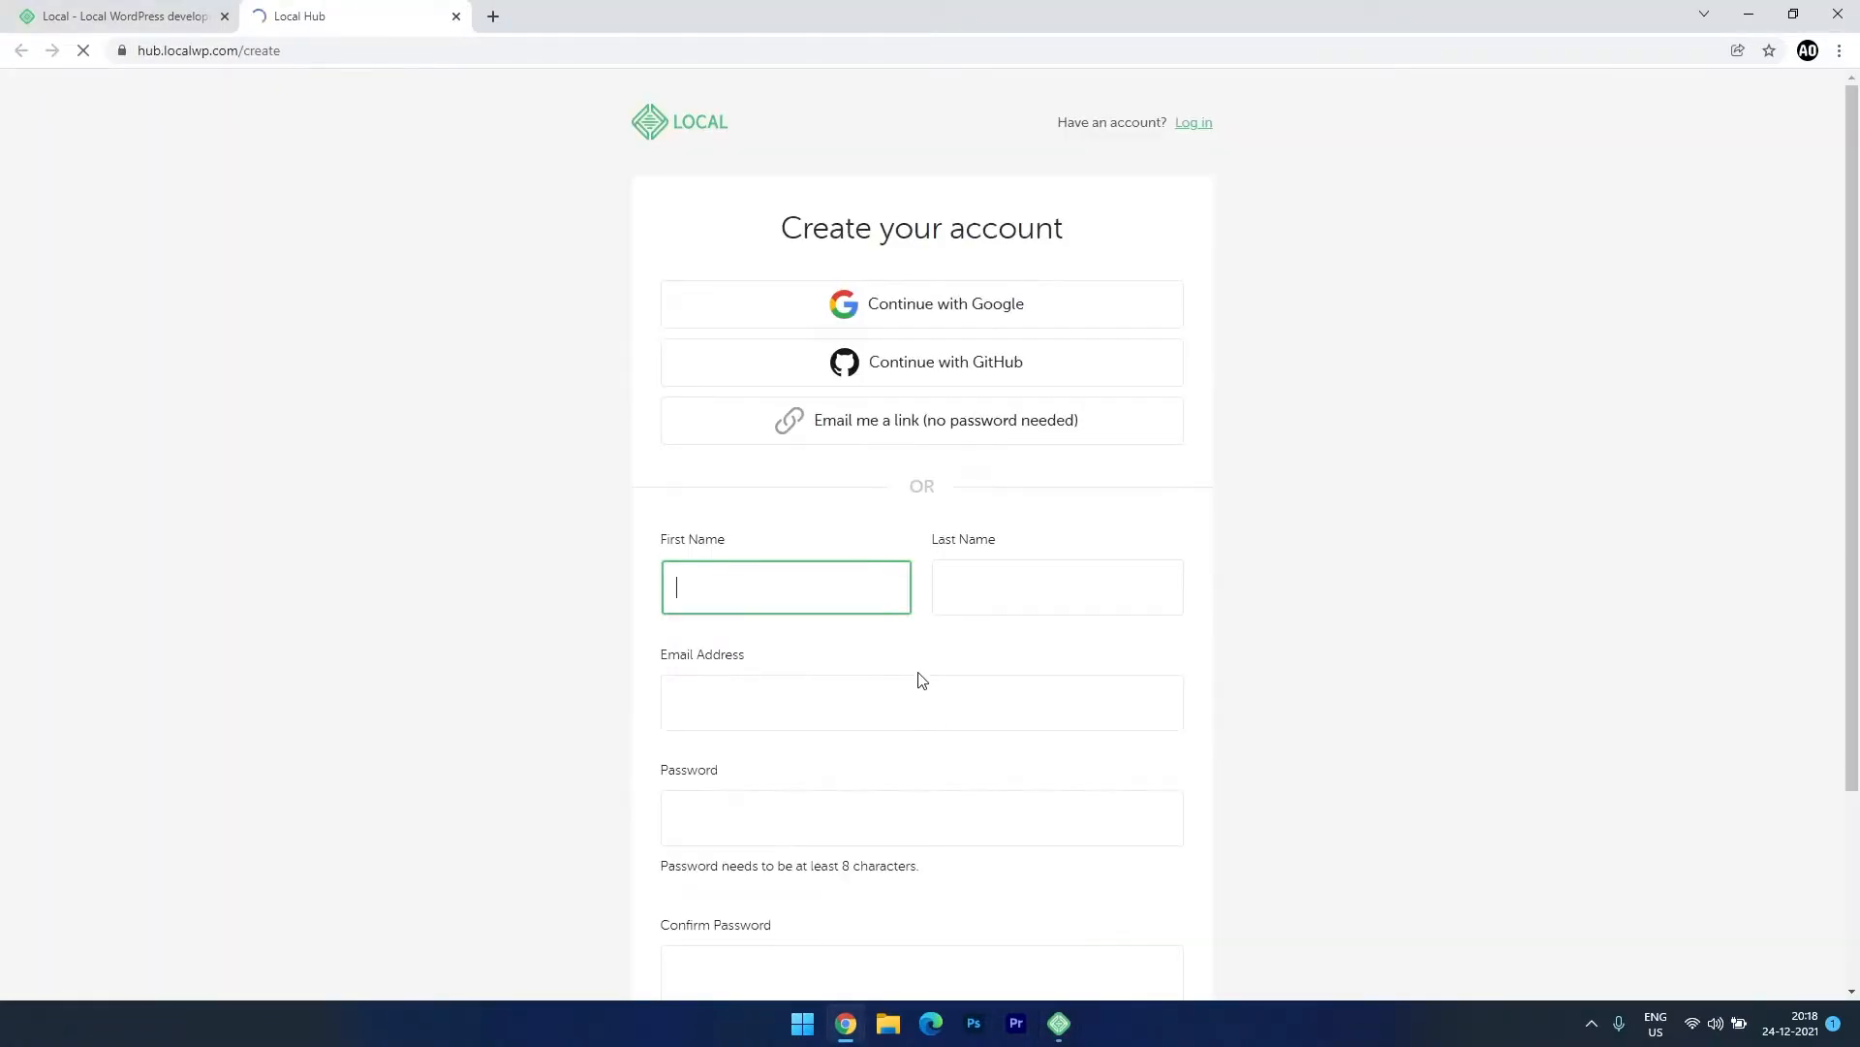
Sign up for Local Hub with a Google account, then reopen the Local app.
left_click(916, 313)
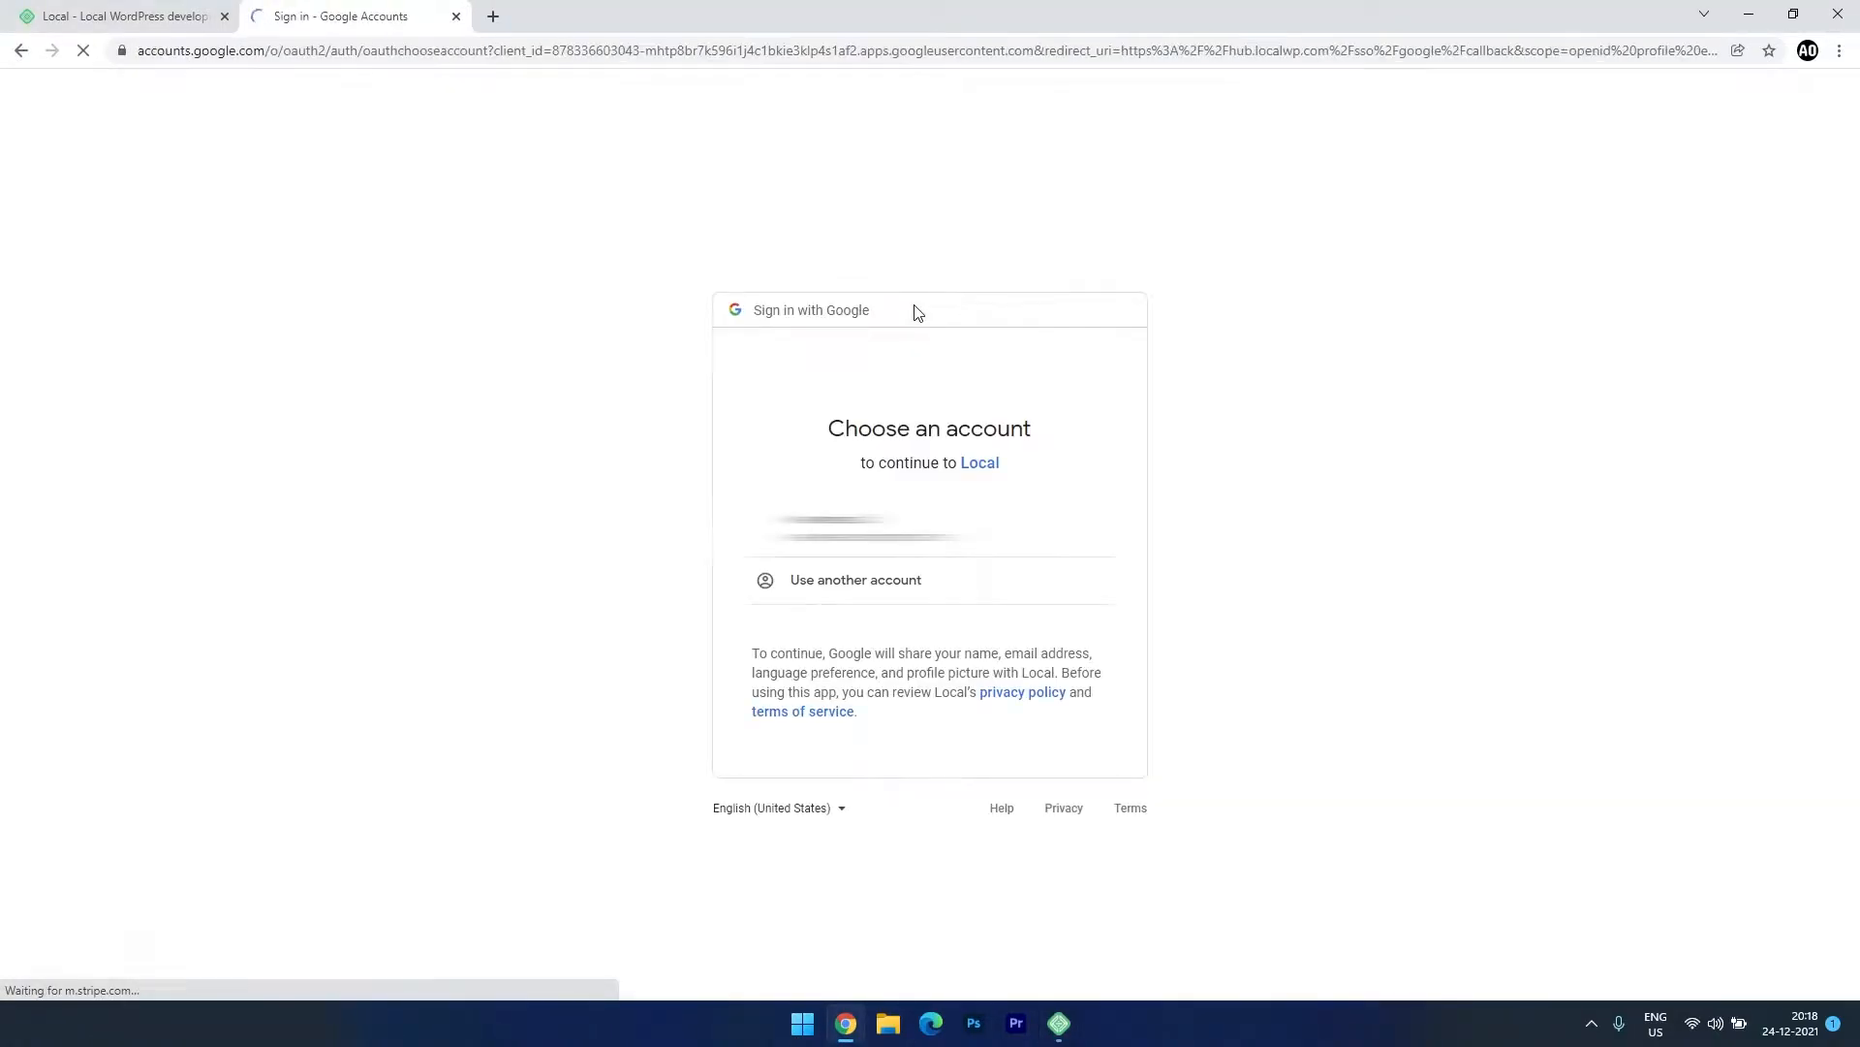
left_click(775, 523)
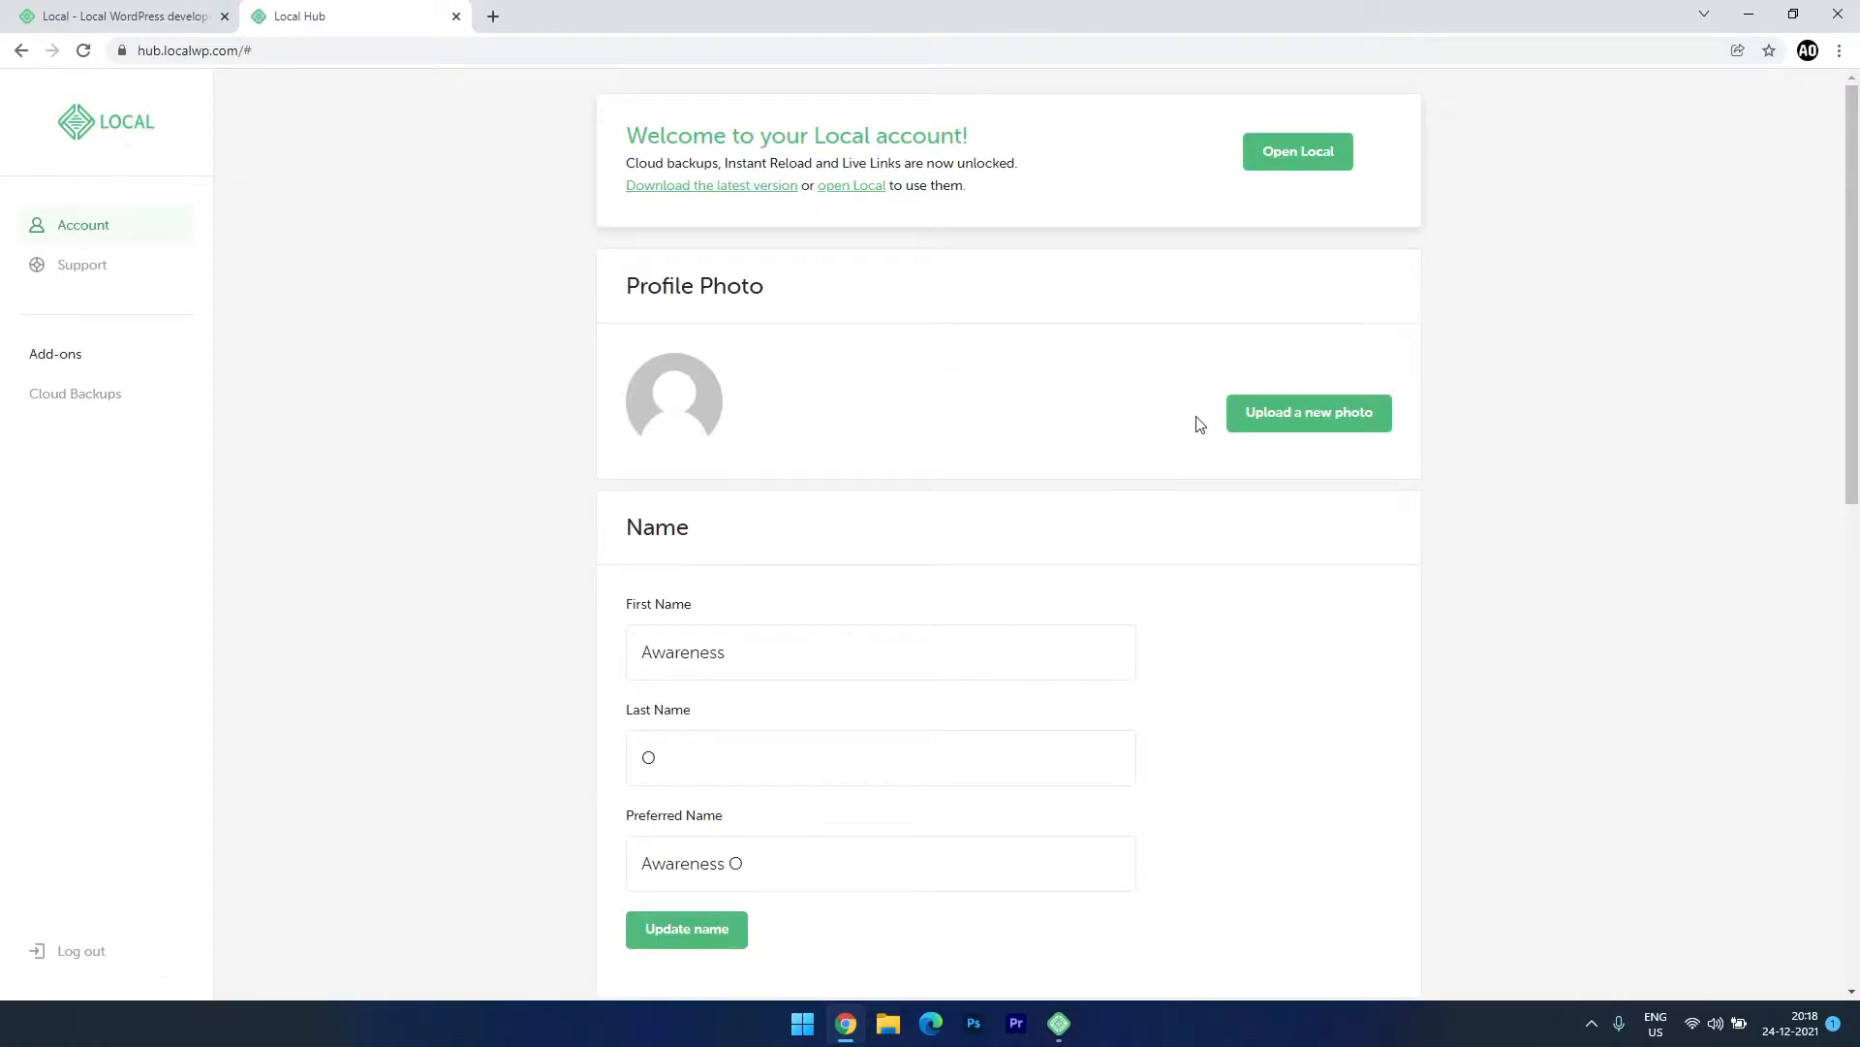
left_click(1286, 160)
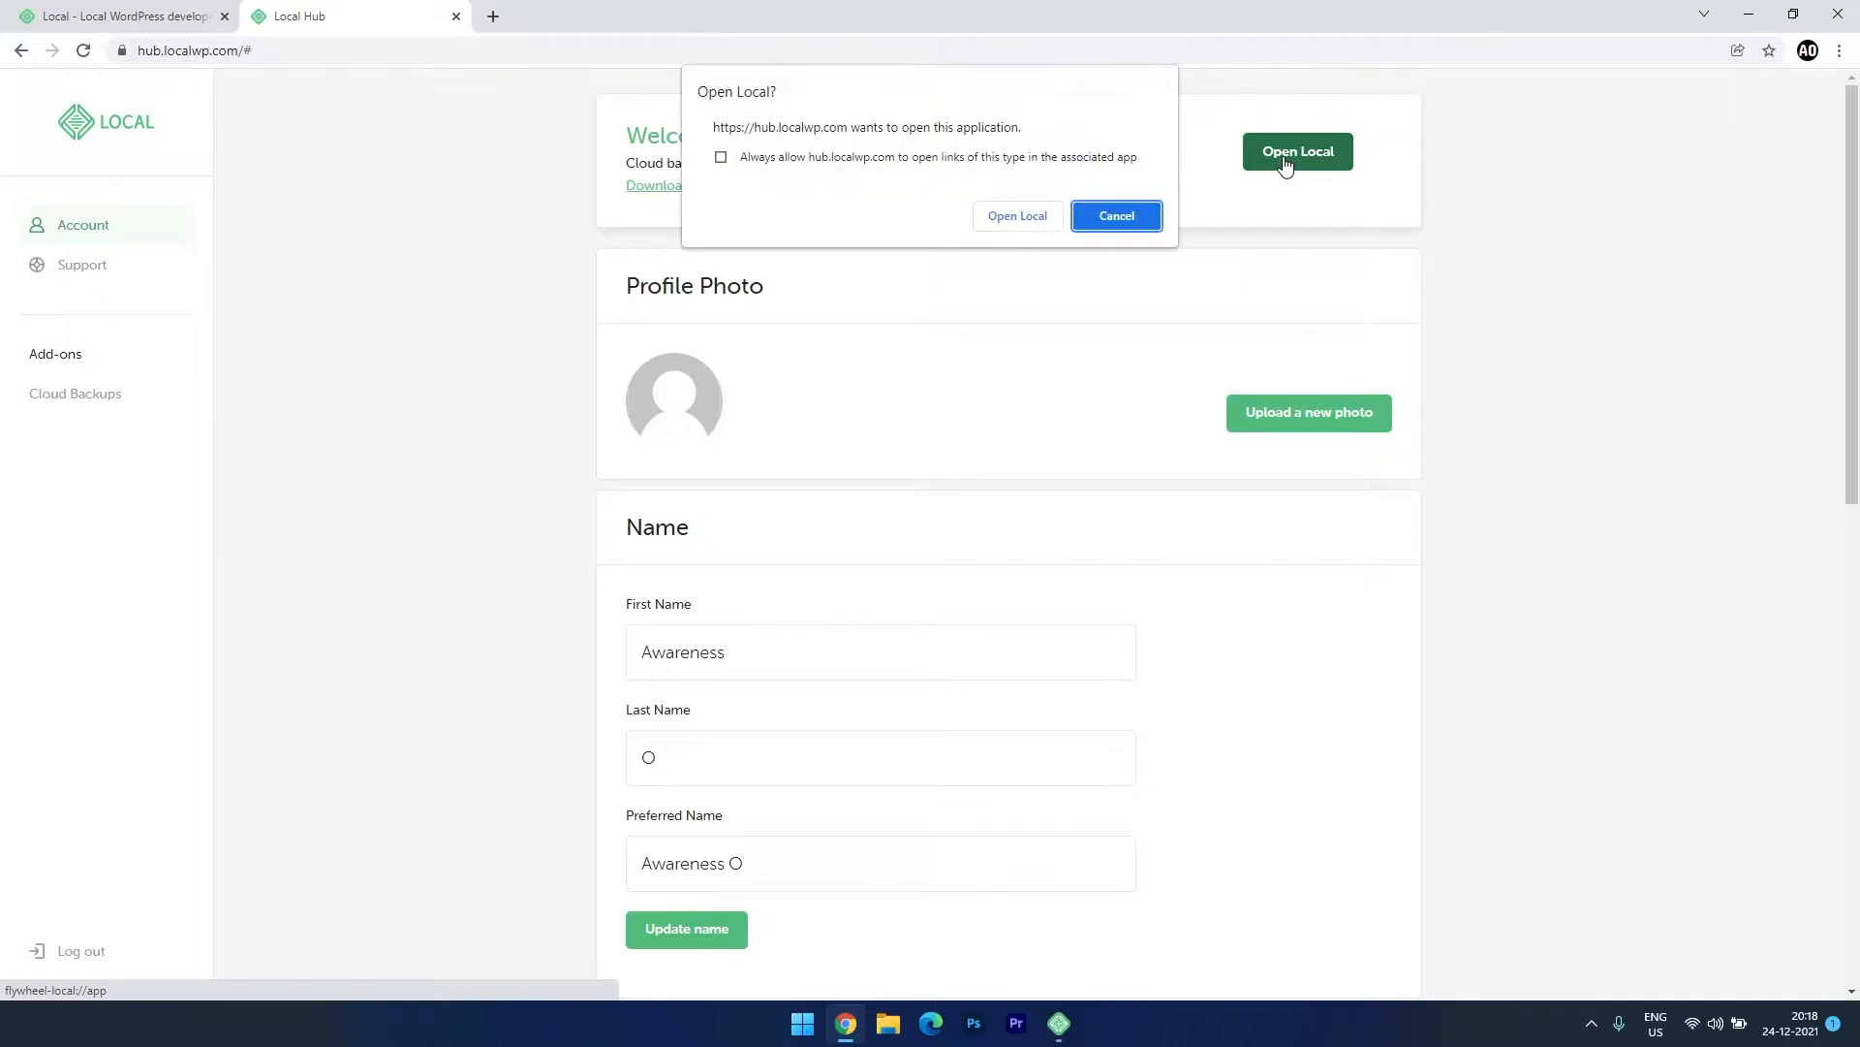
left_click(1017, 219)
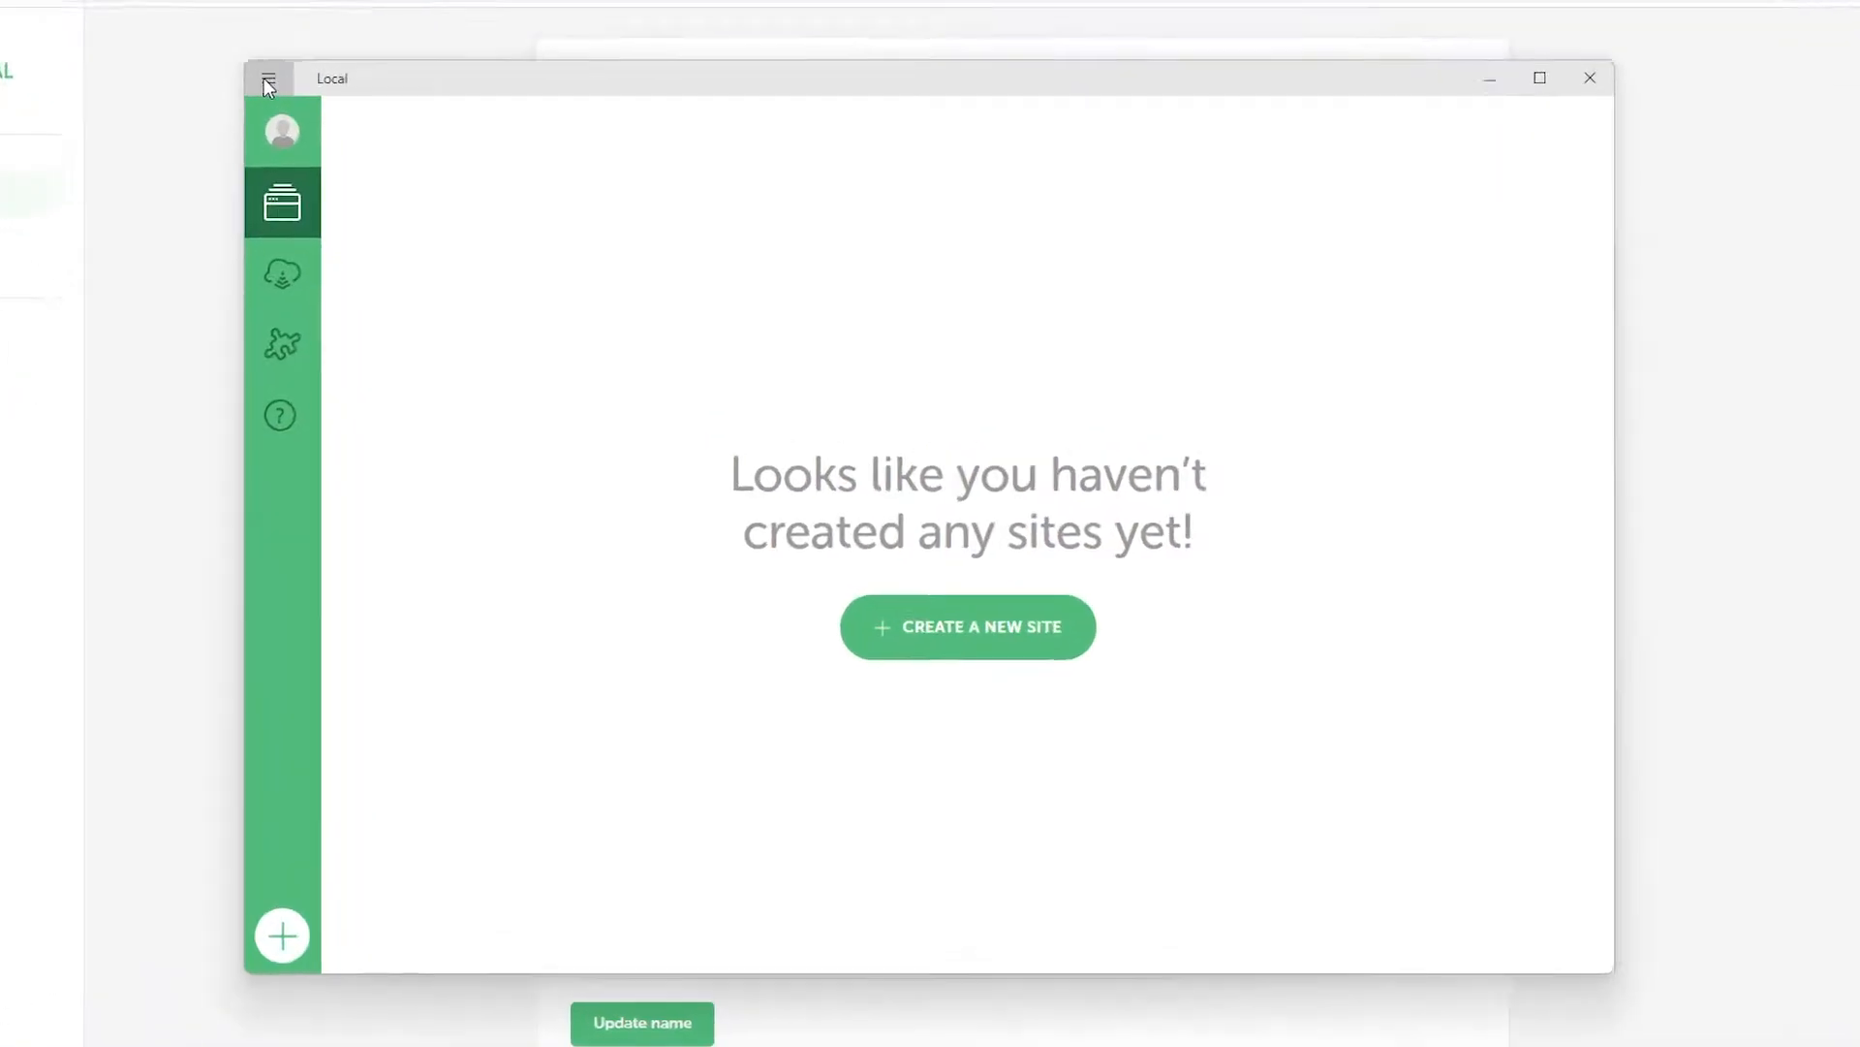
In Preferences > New Site Defaults, replace the admin e-mail, set suffix .com, and apply.
left_click(369, 129)
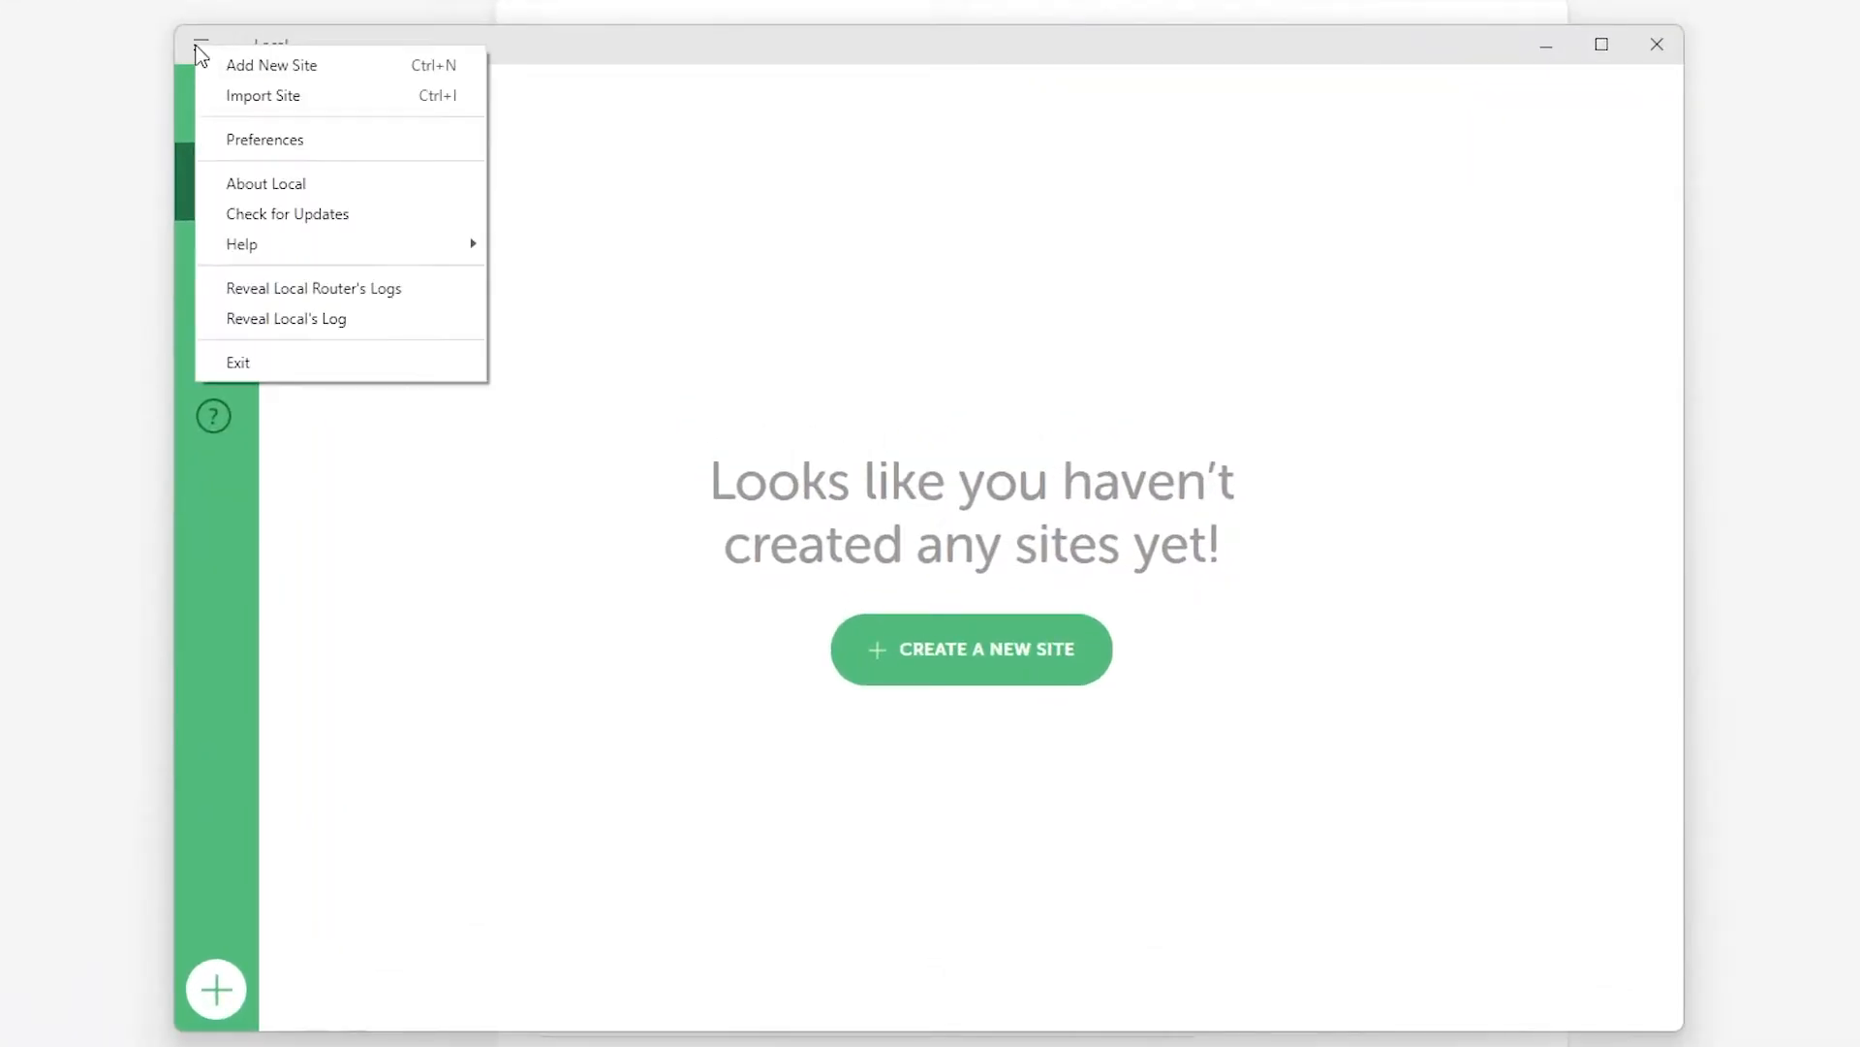
left_click(252, 143)
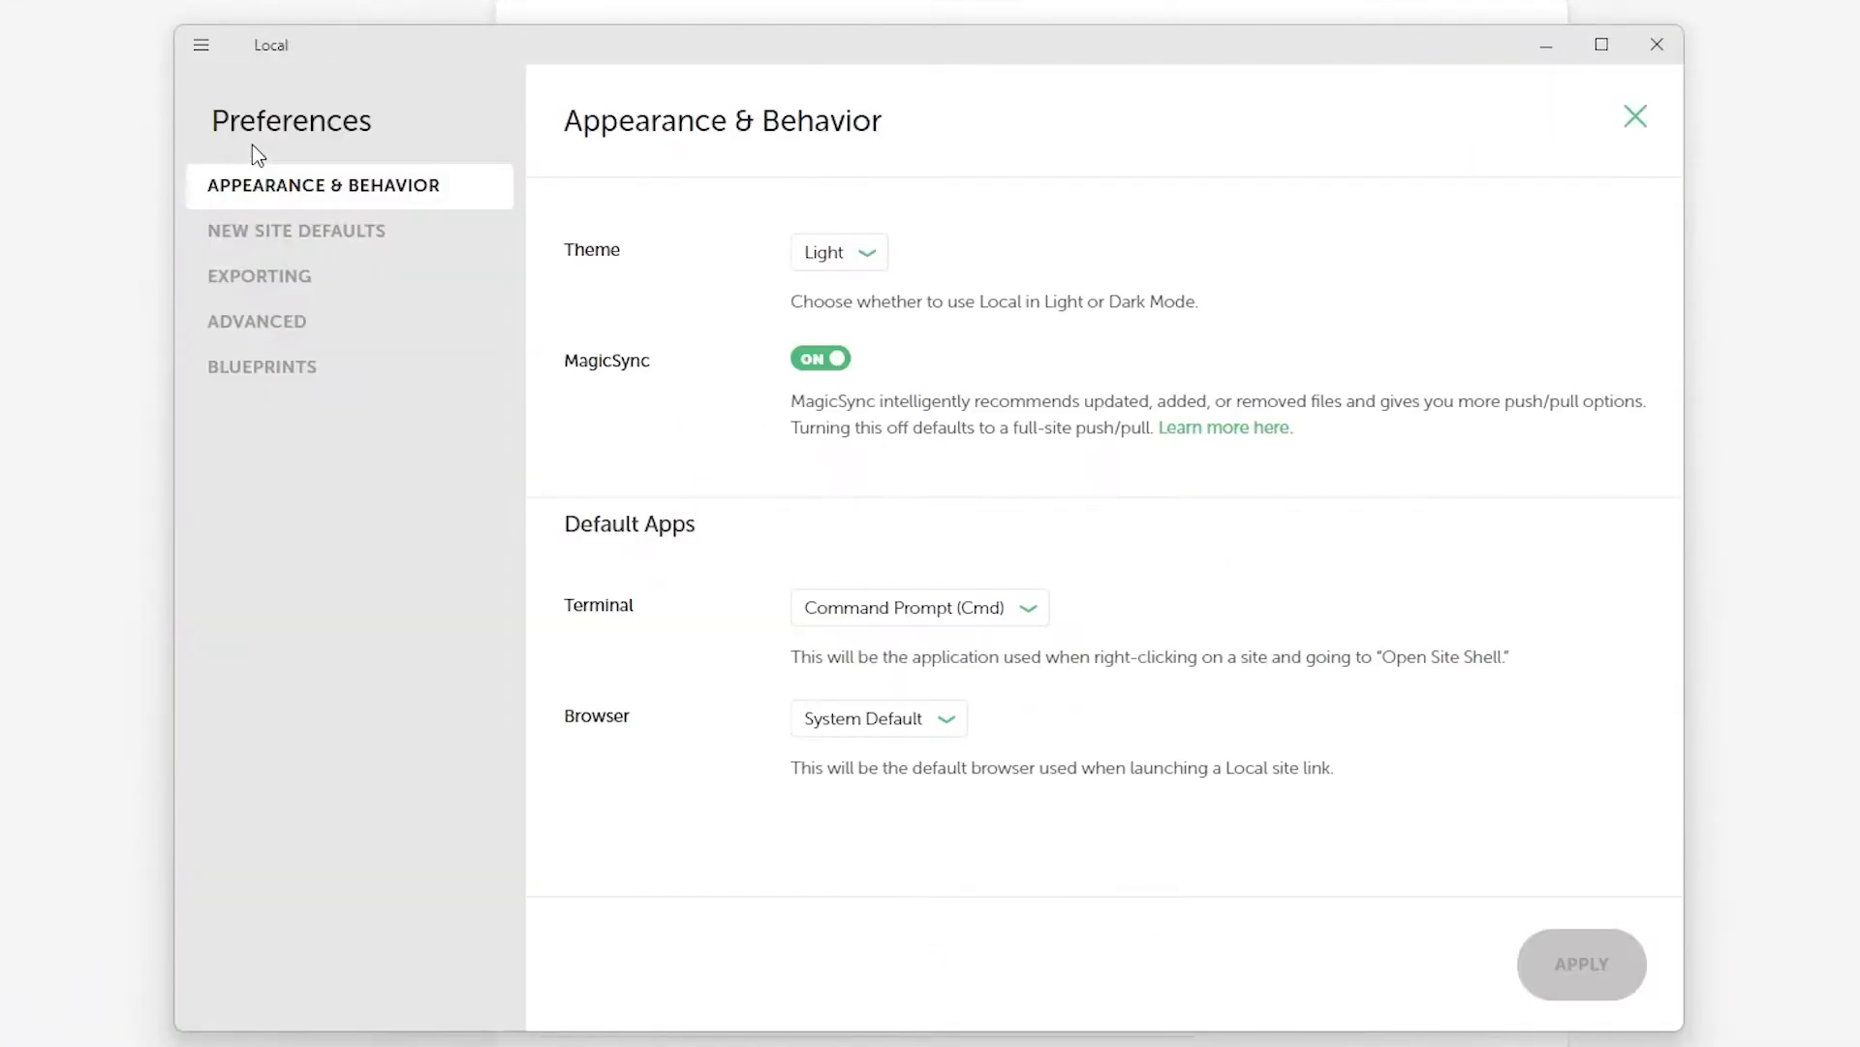
left_click(317, 247)
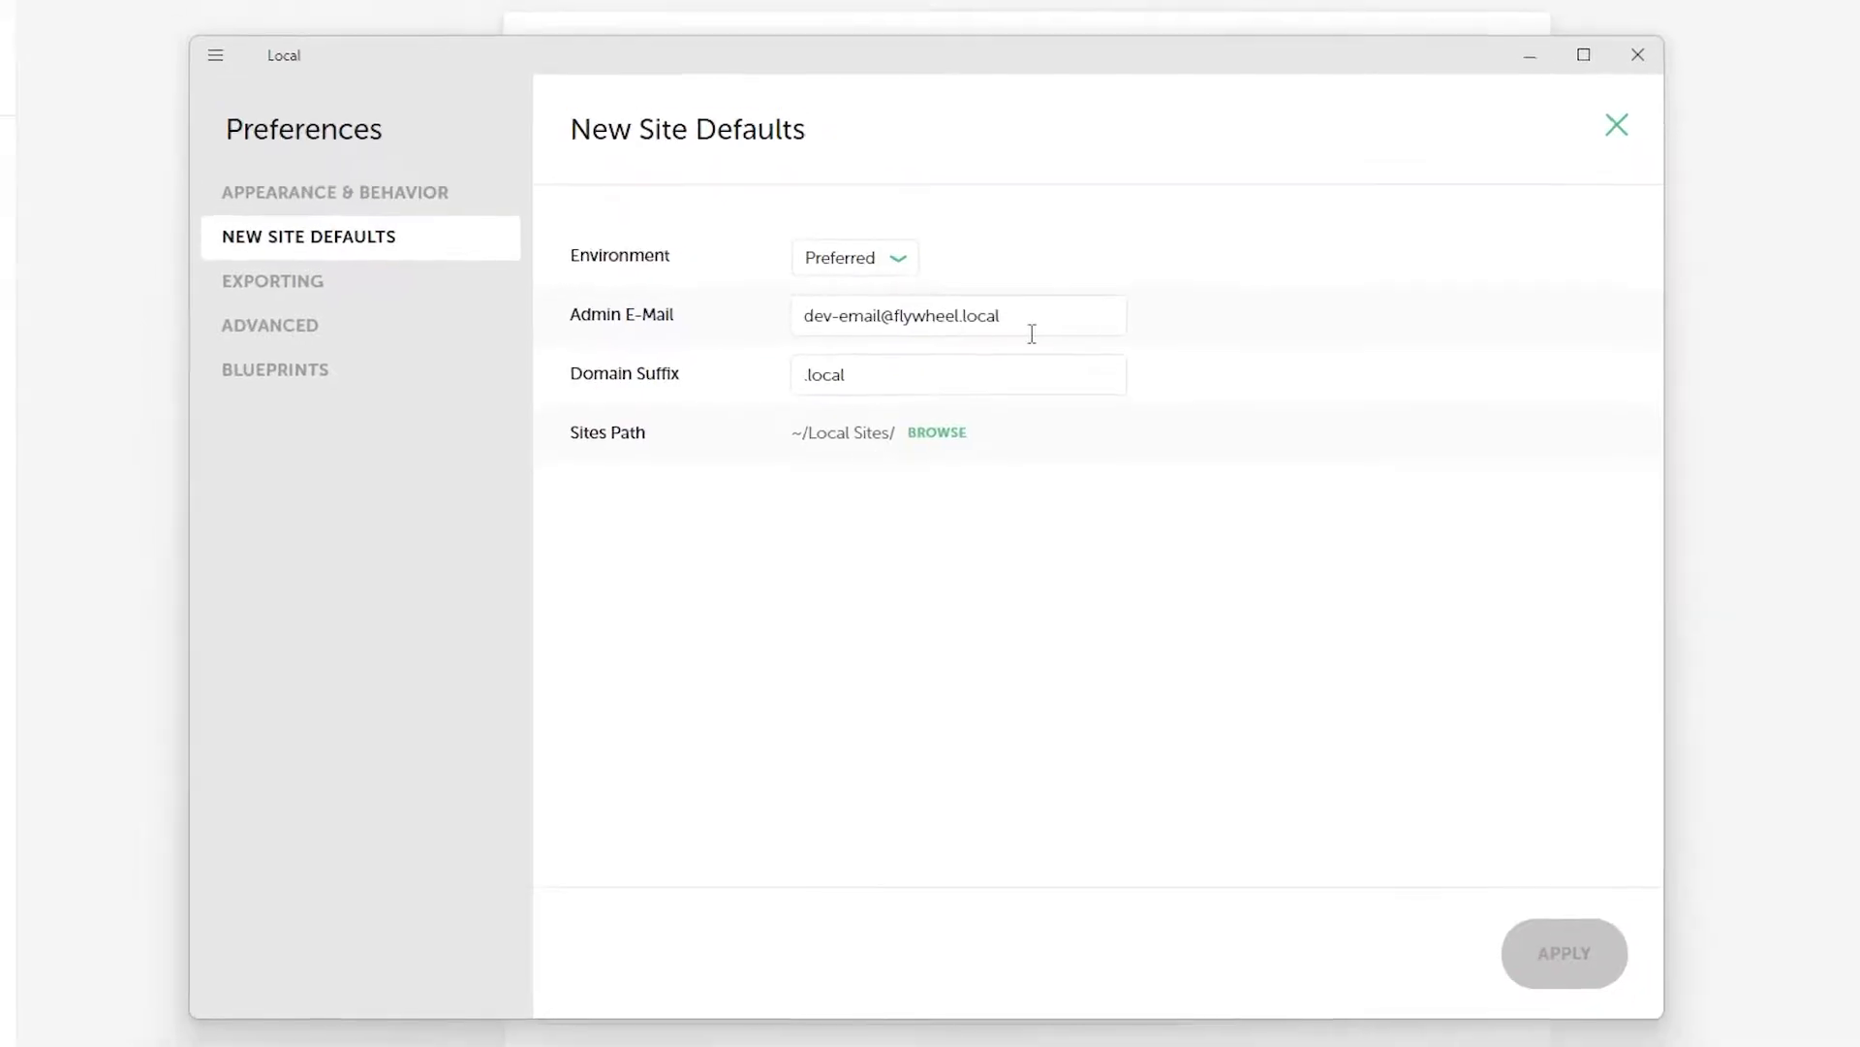
left_click_drag(998, 333, 807, 330)
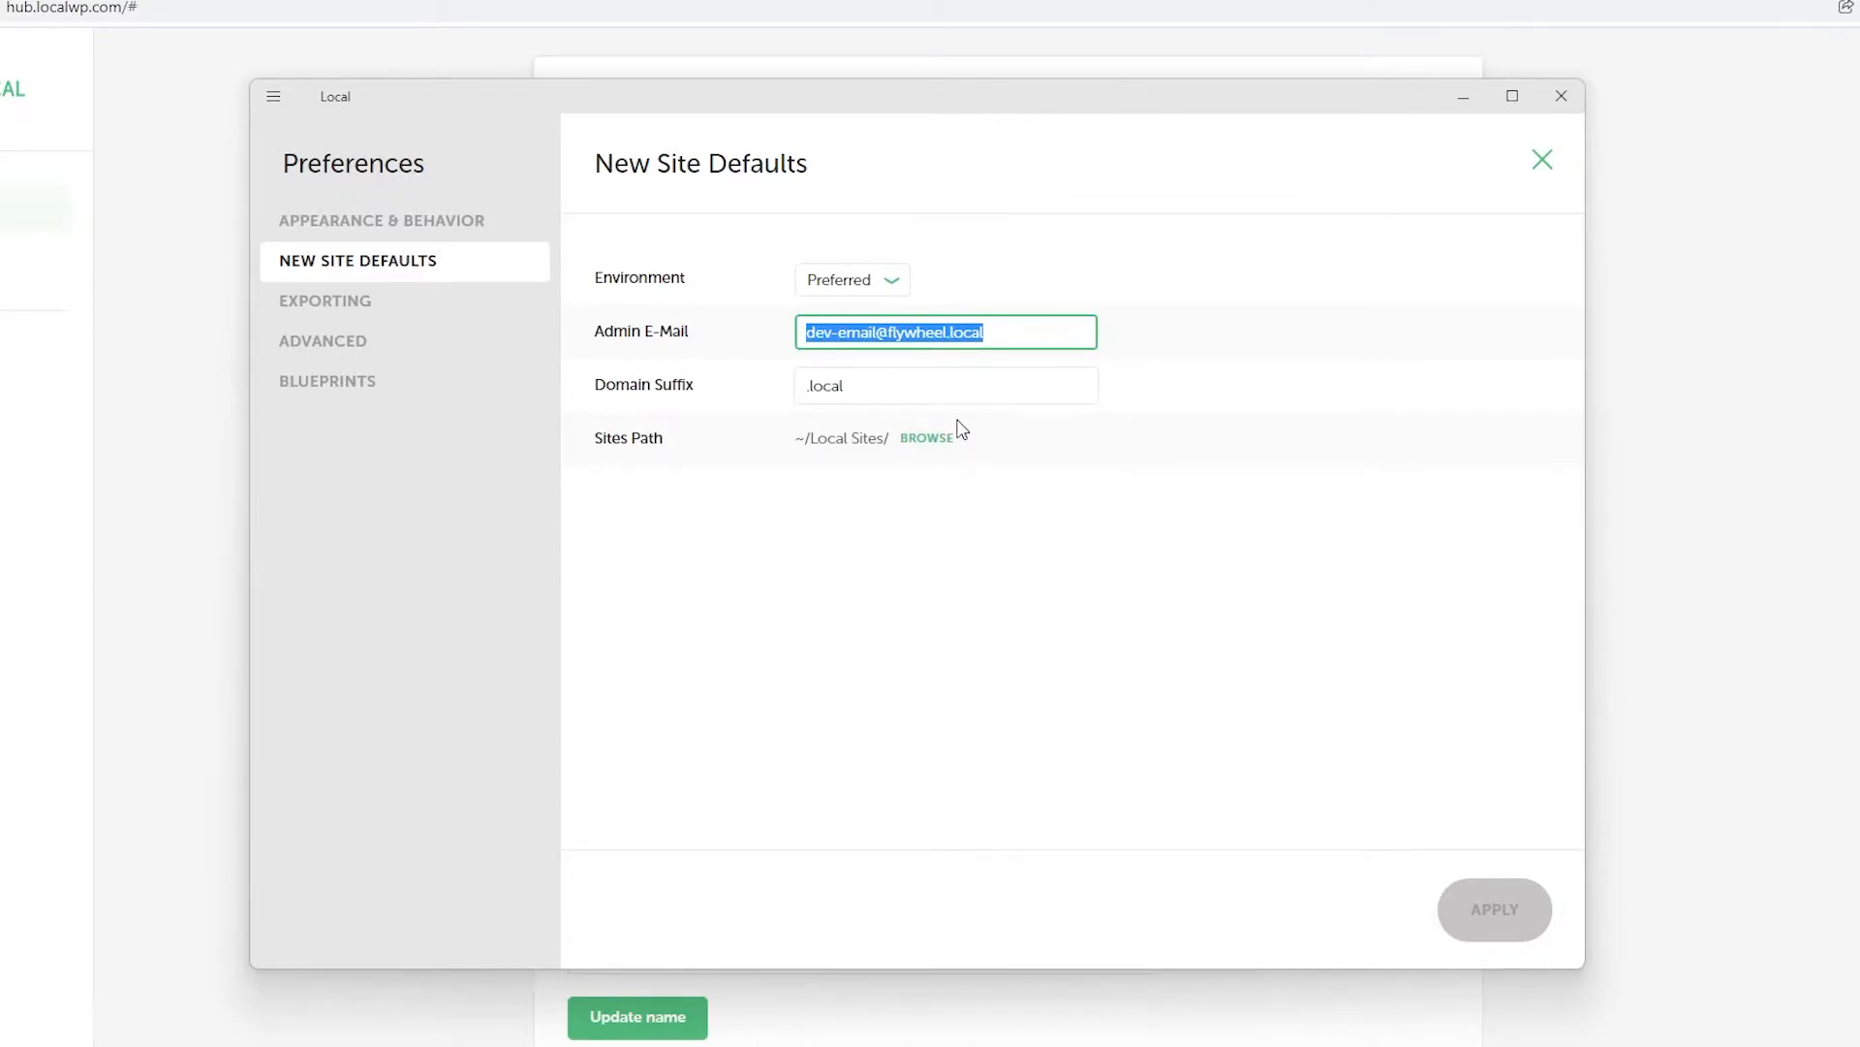
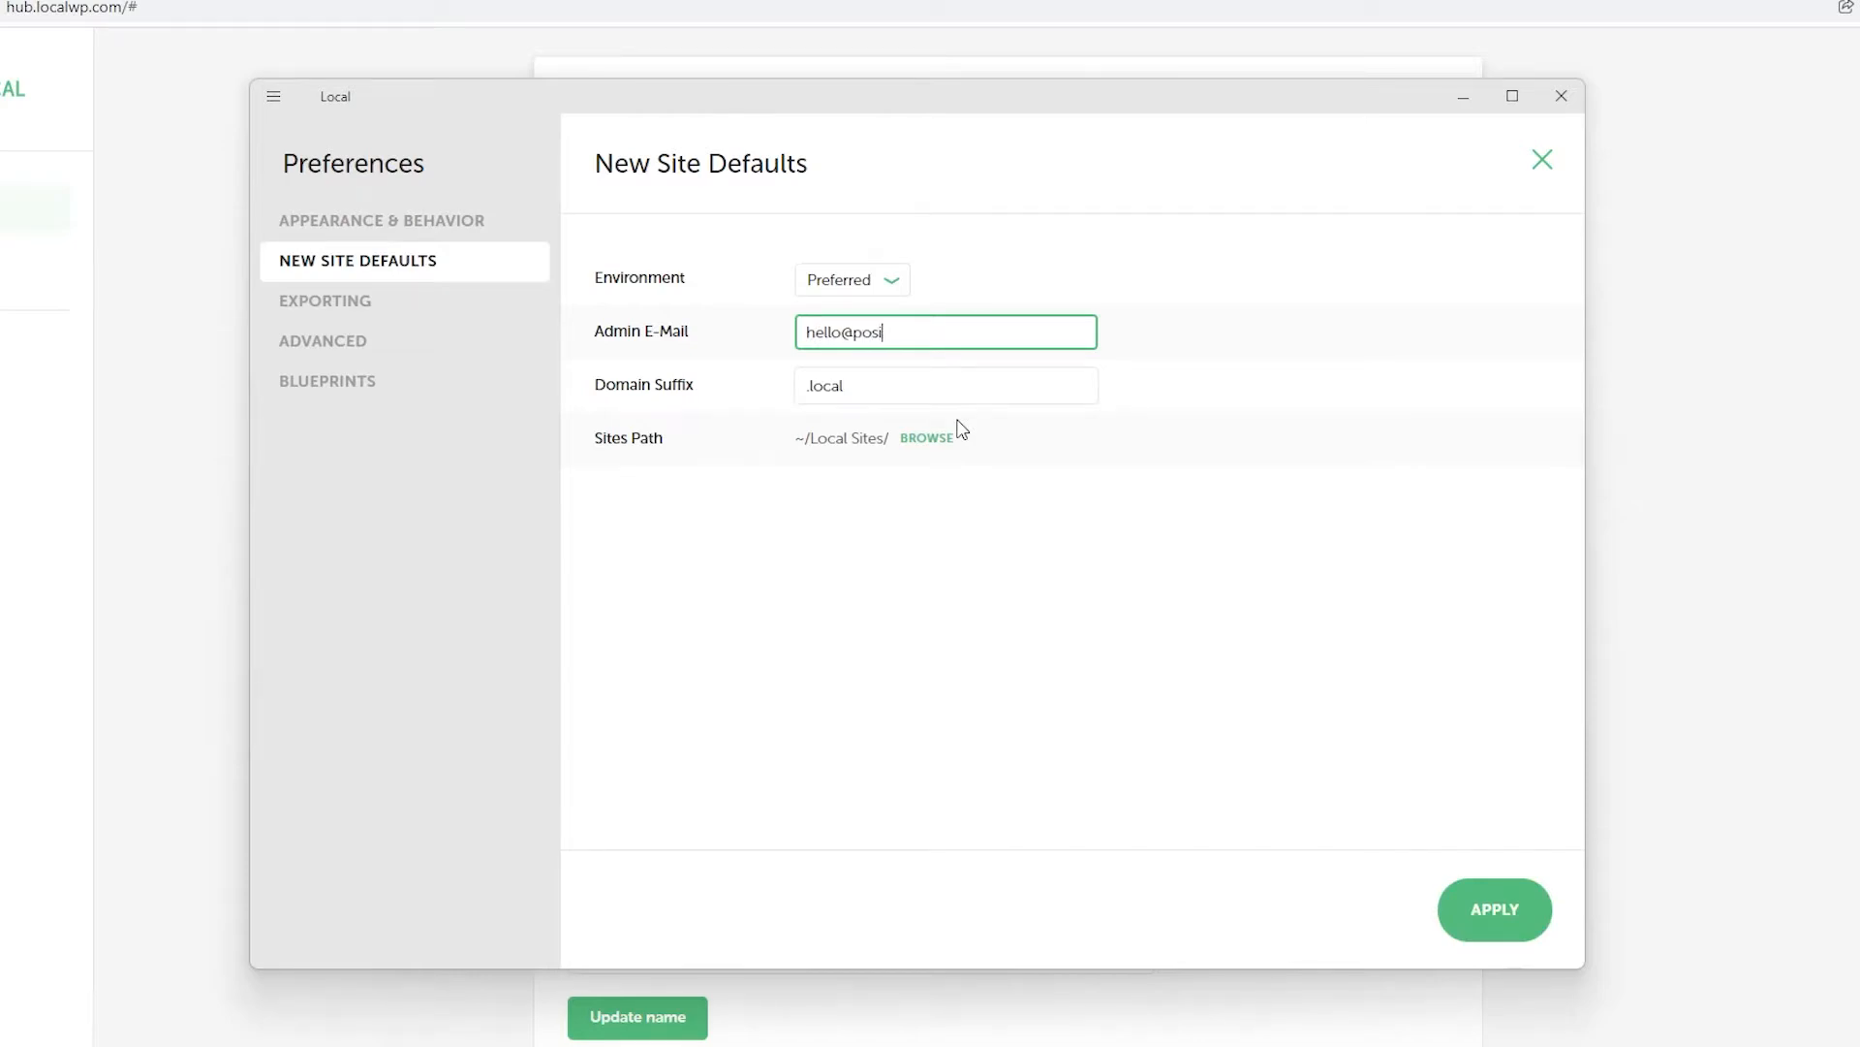
left_click_drag(879, 387, 812, 393)
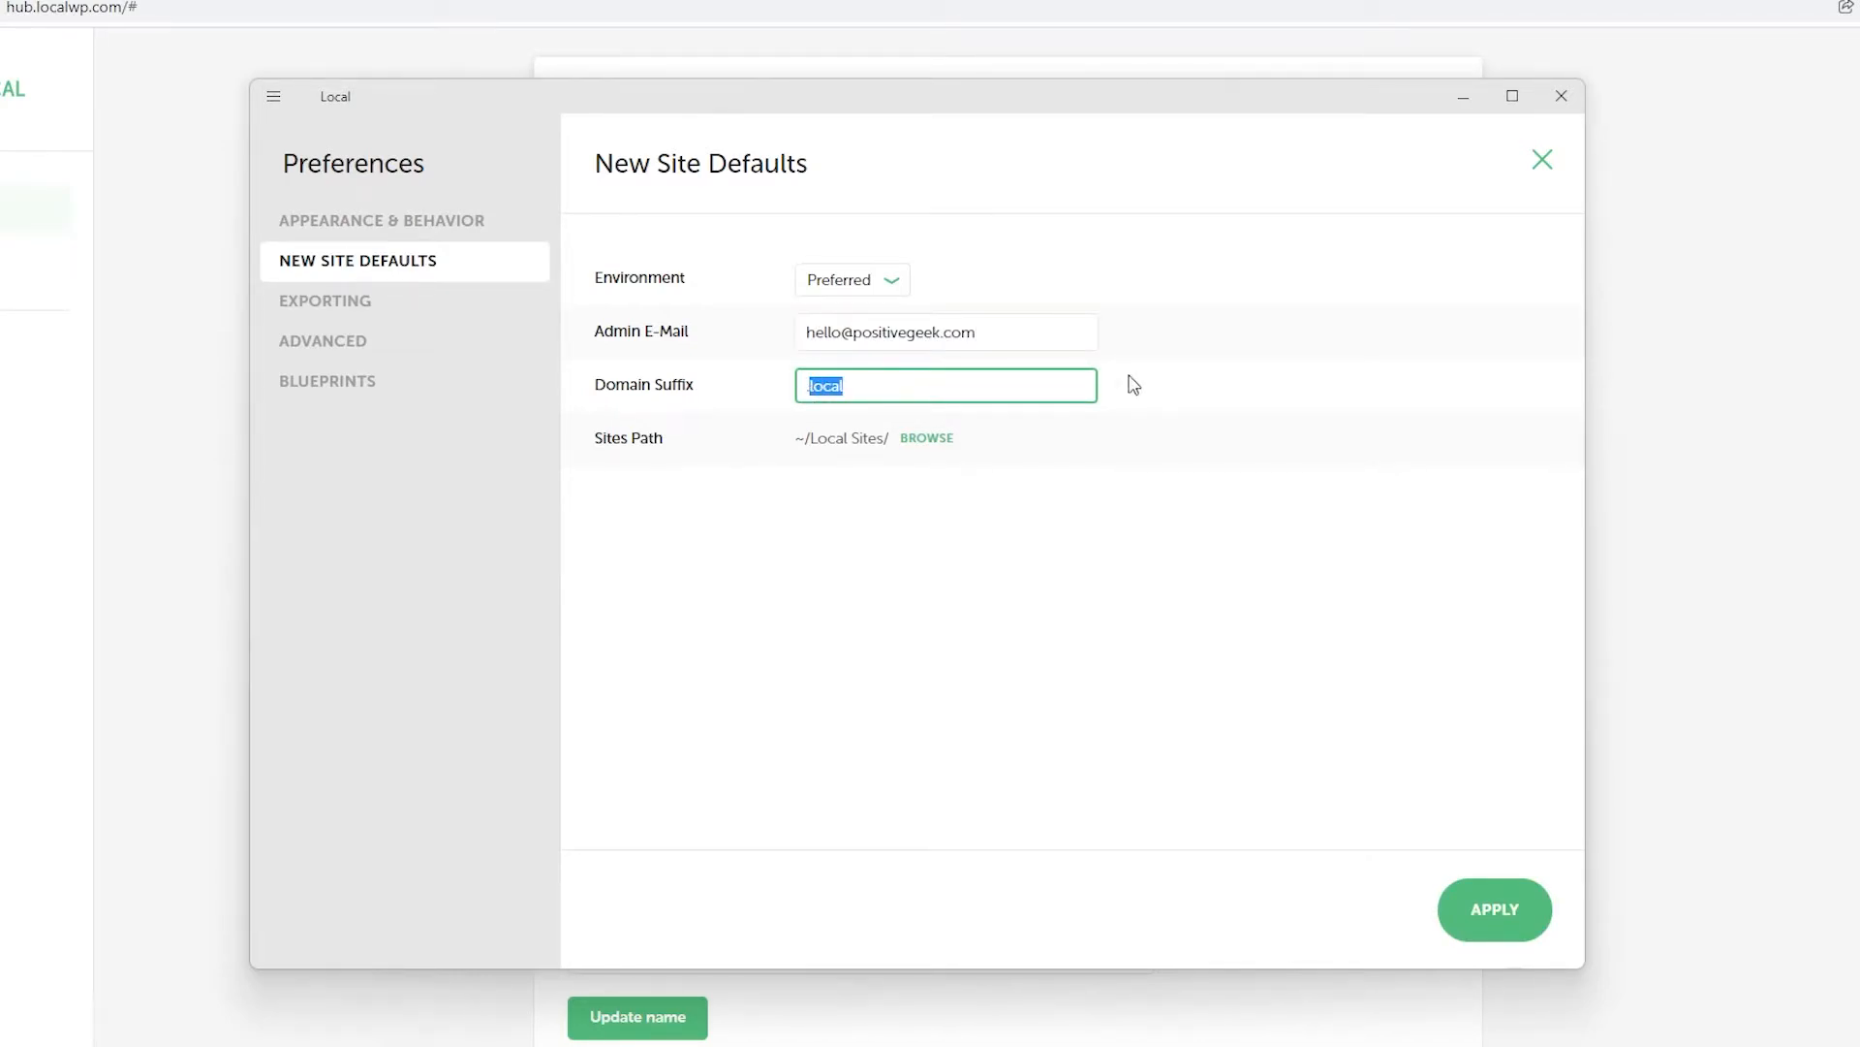
type(".com")
left_click(1480, 911)
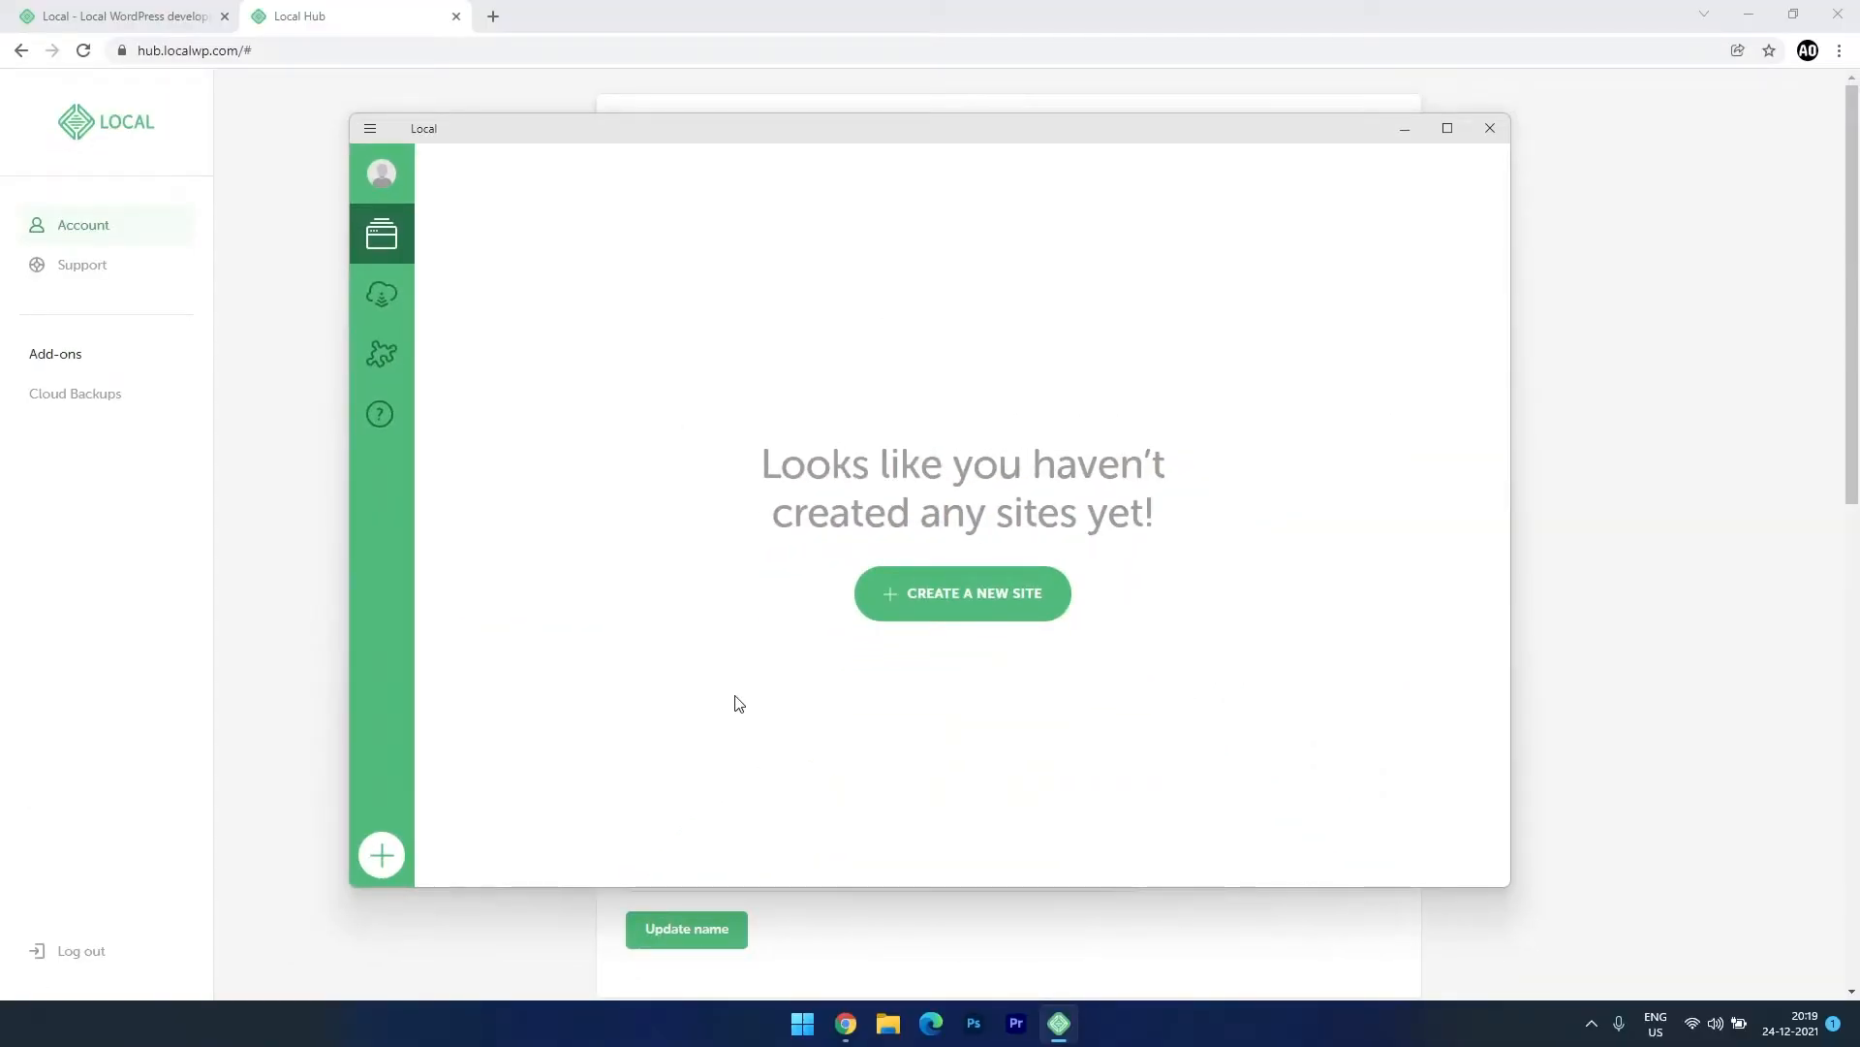
Create a site named mylocalwebsite, review its mylocalwebsite.com domain and path, and continue.
left_click(981, 593)
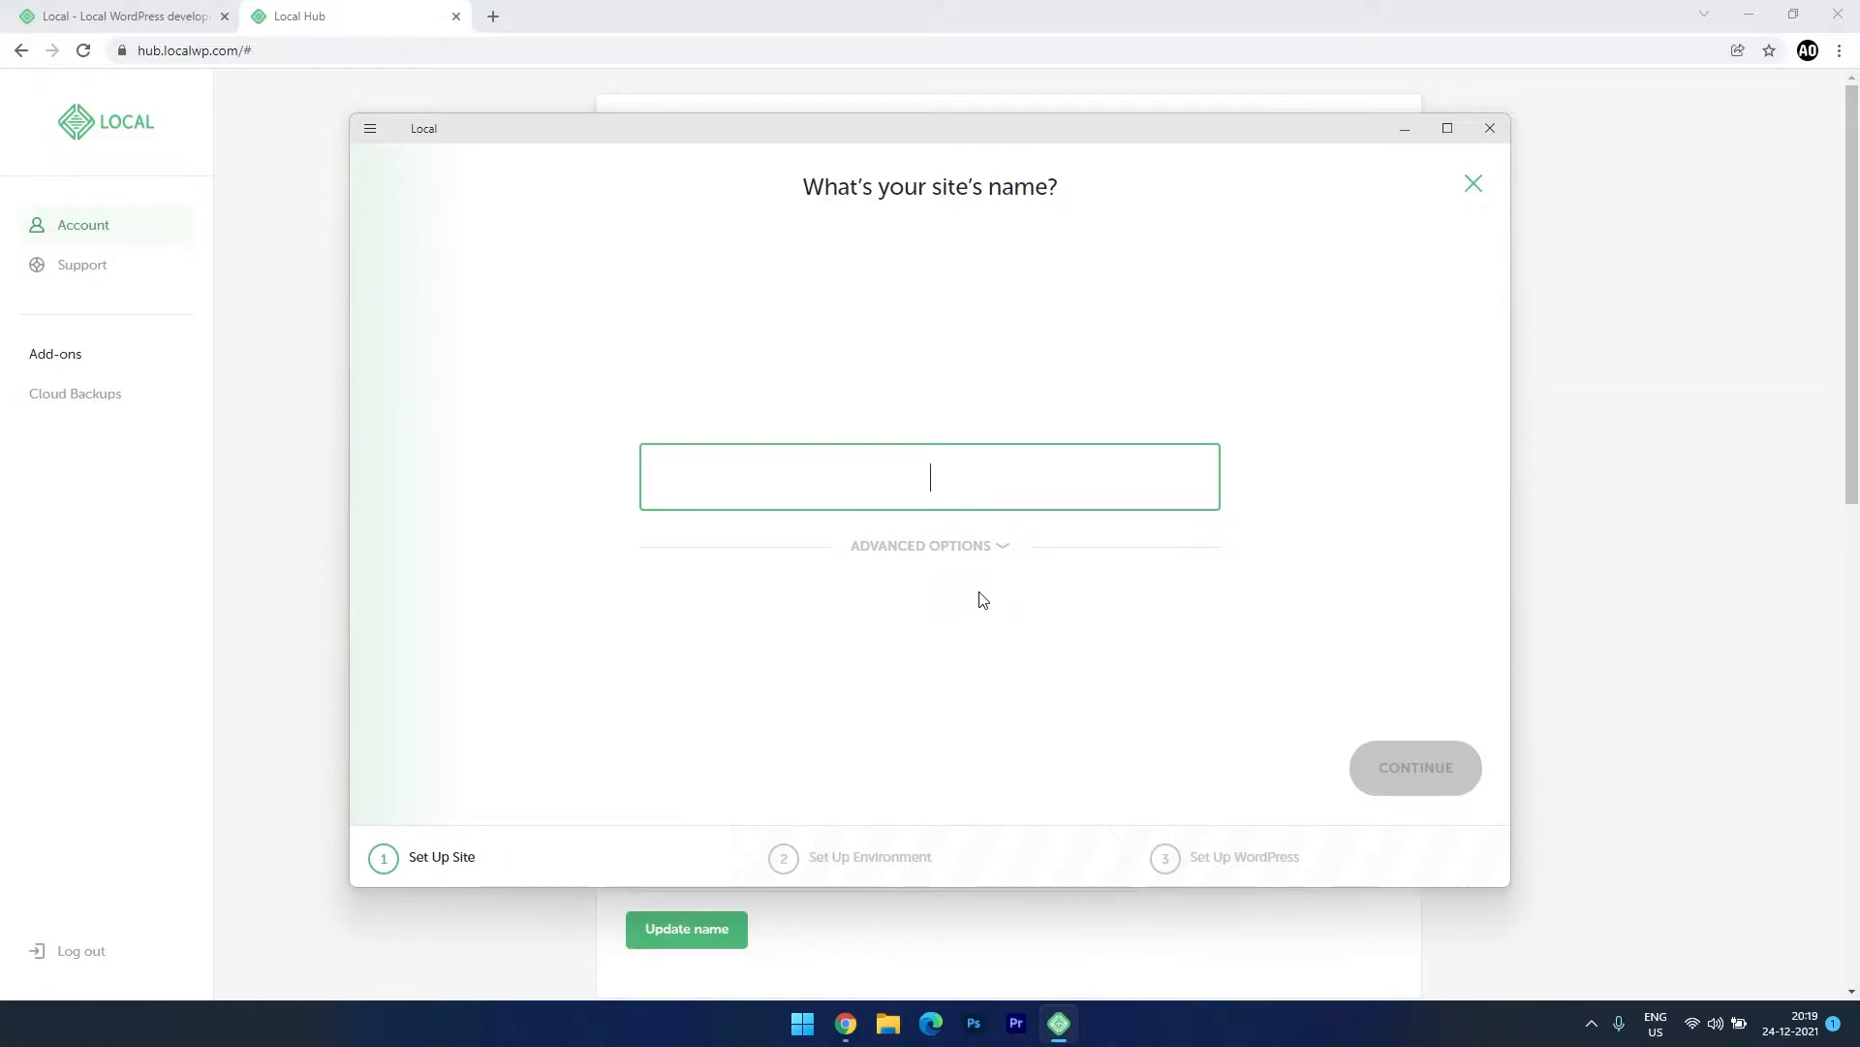
type("my")
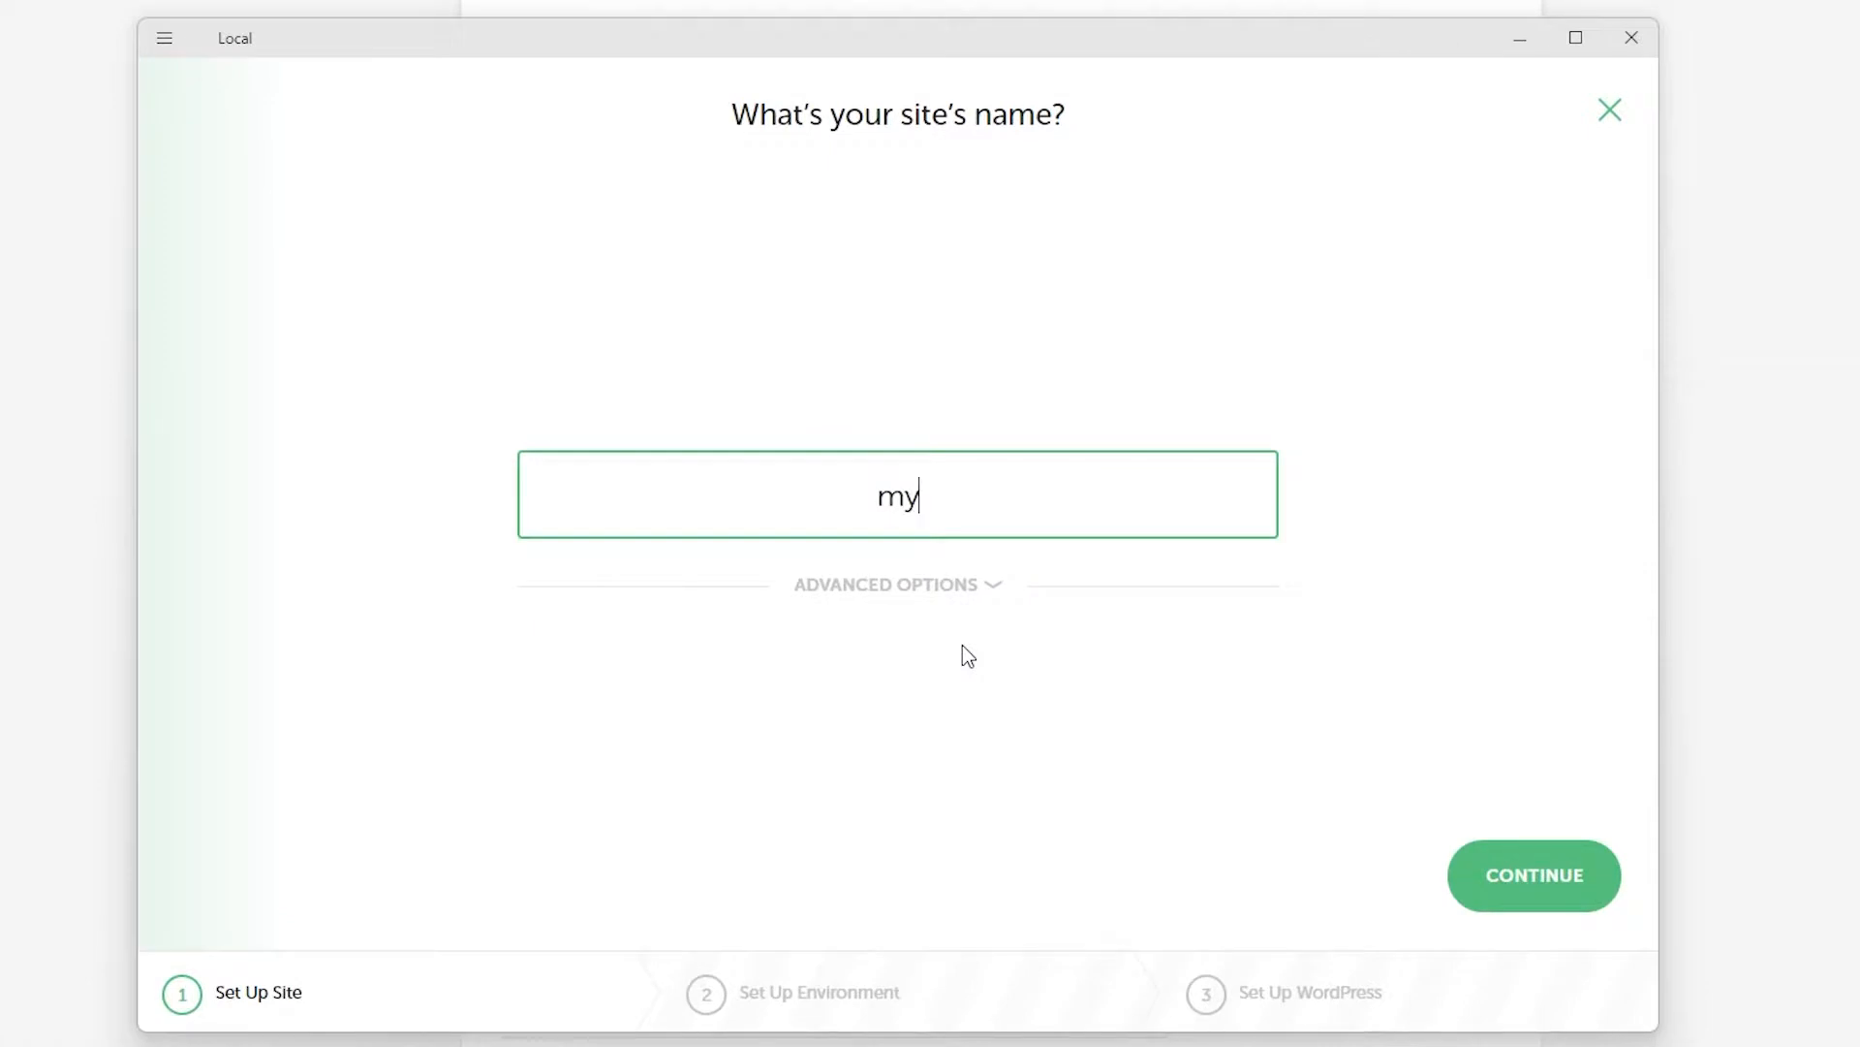
type("localwebsite")
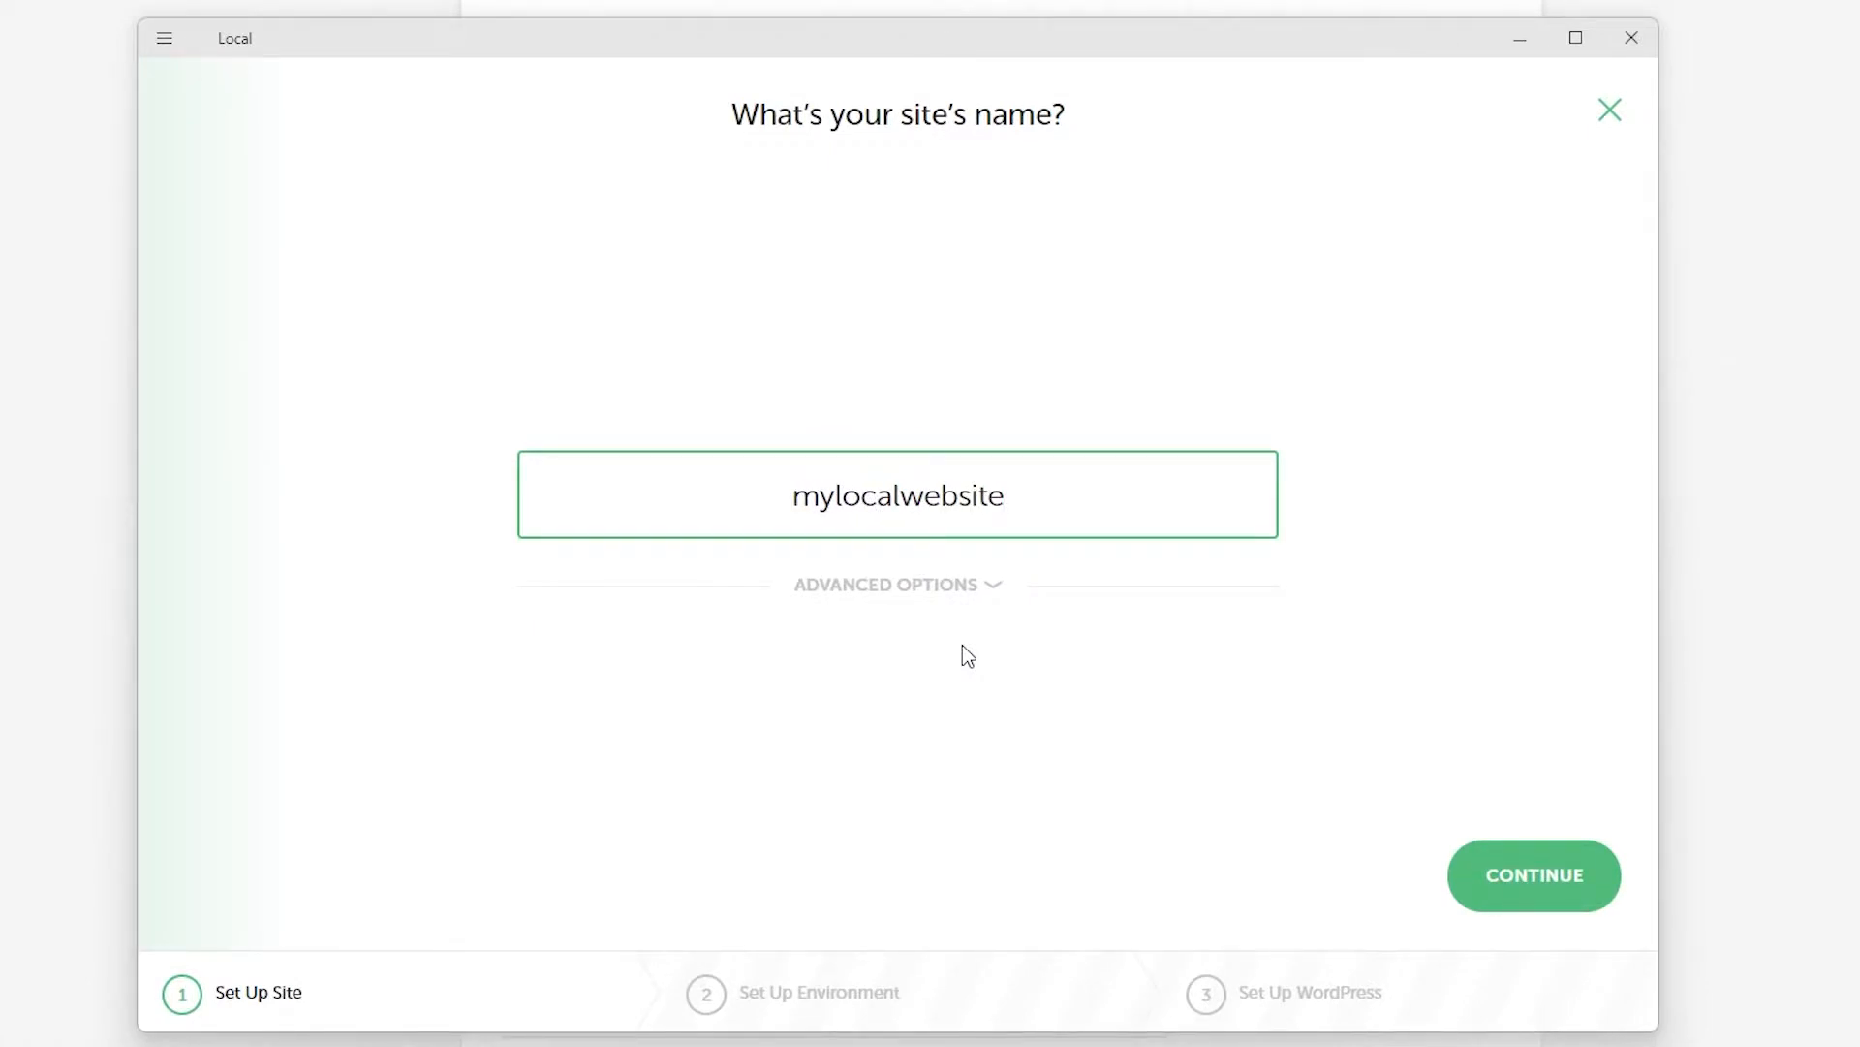
left_click(981, 603)
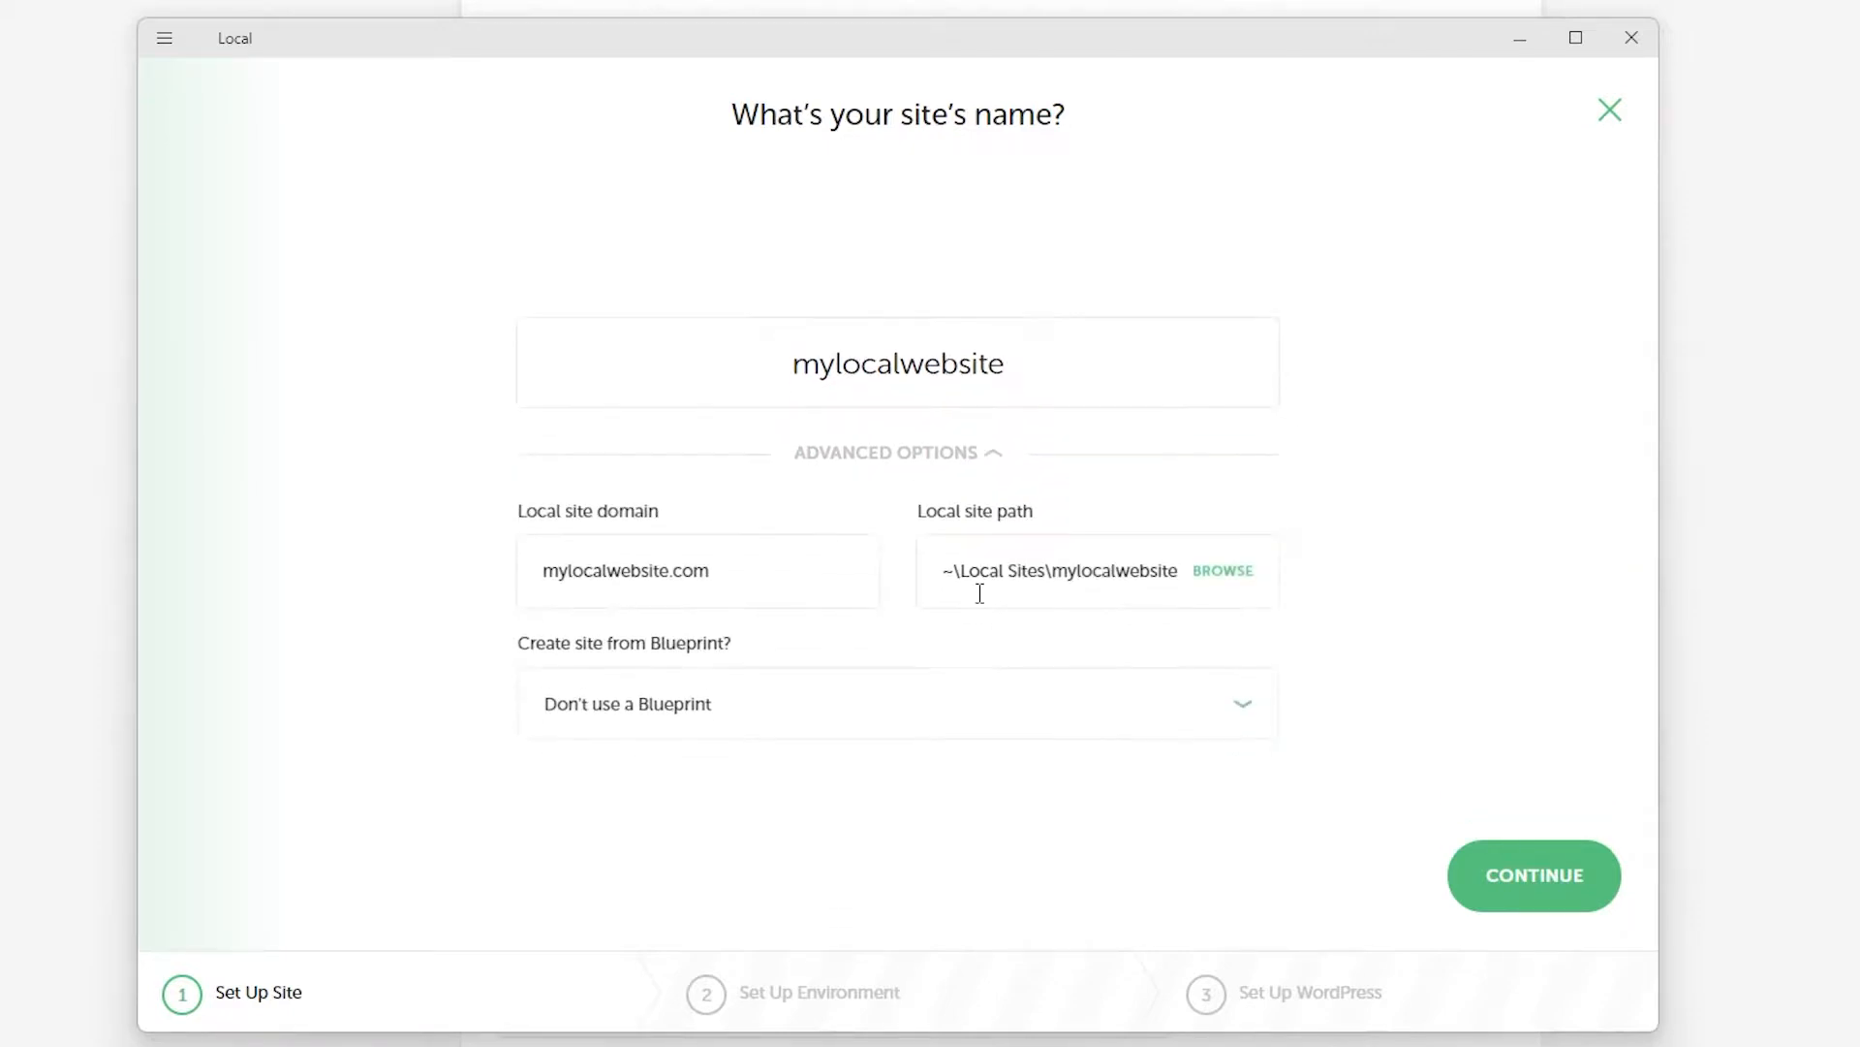
left_click(753, 573)
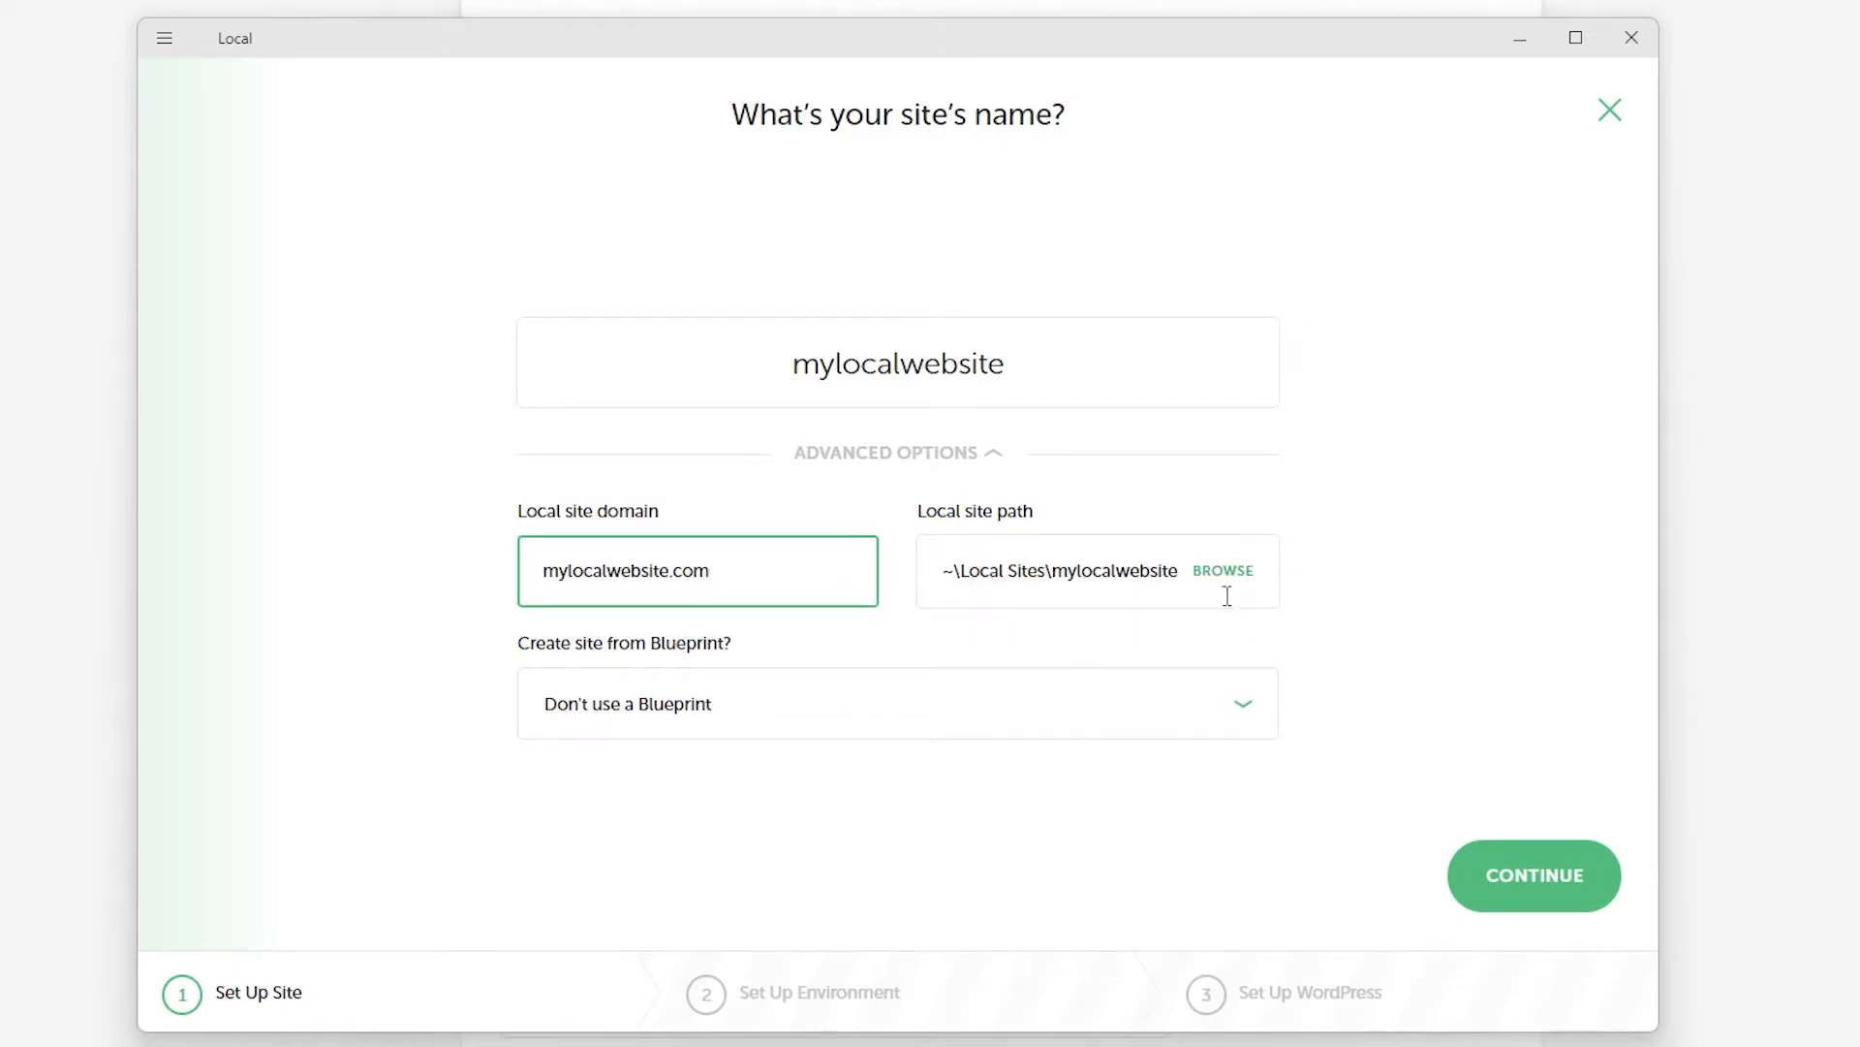
left_click(1532, 890)
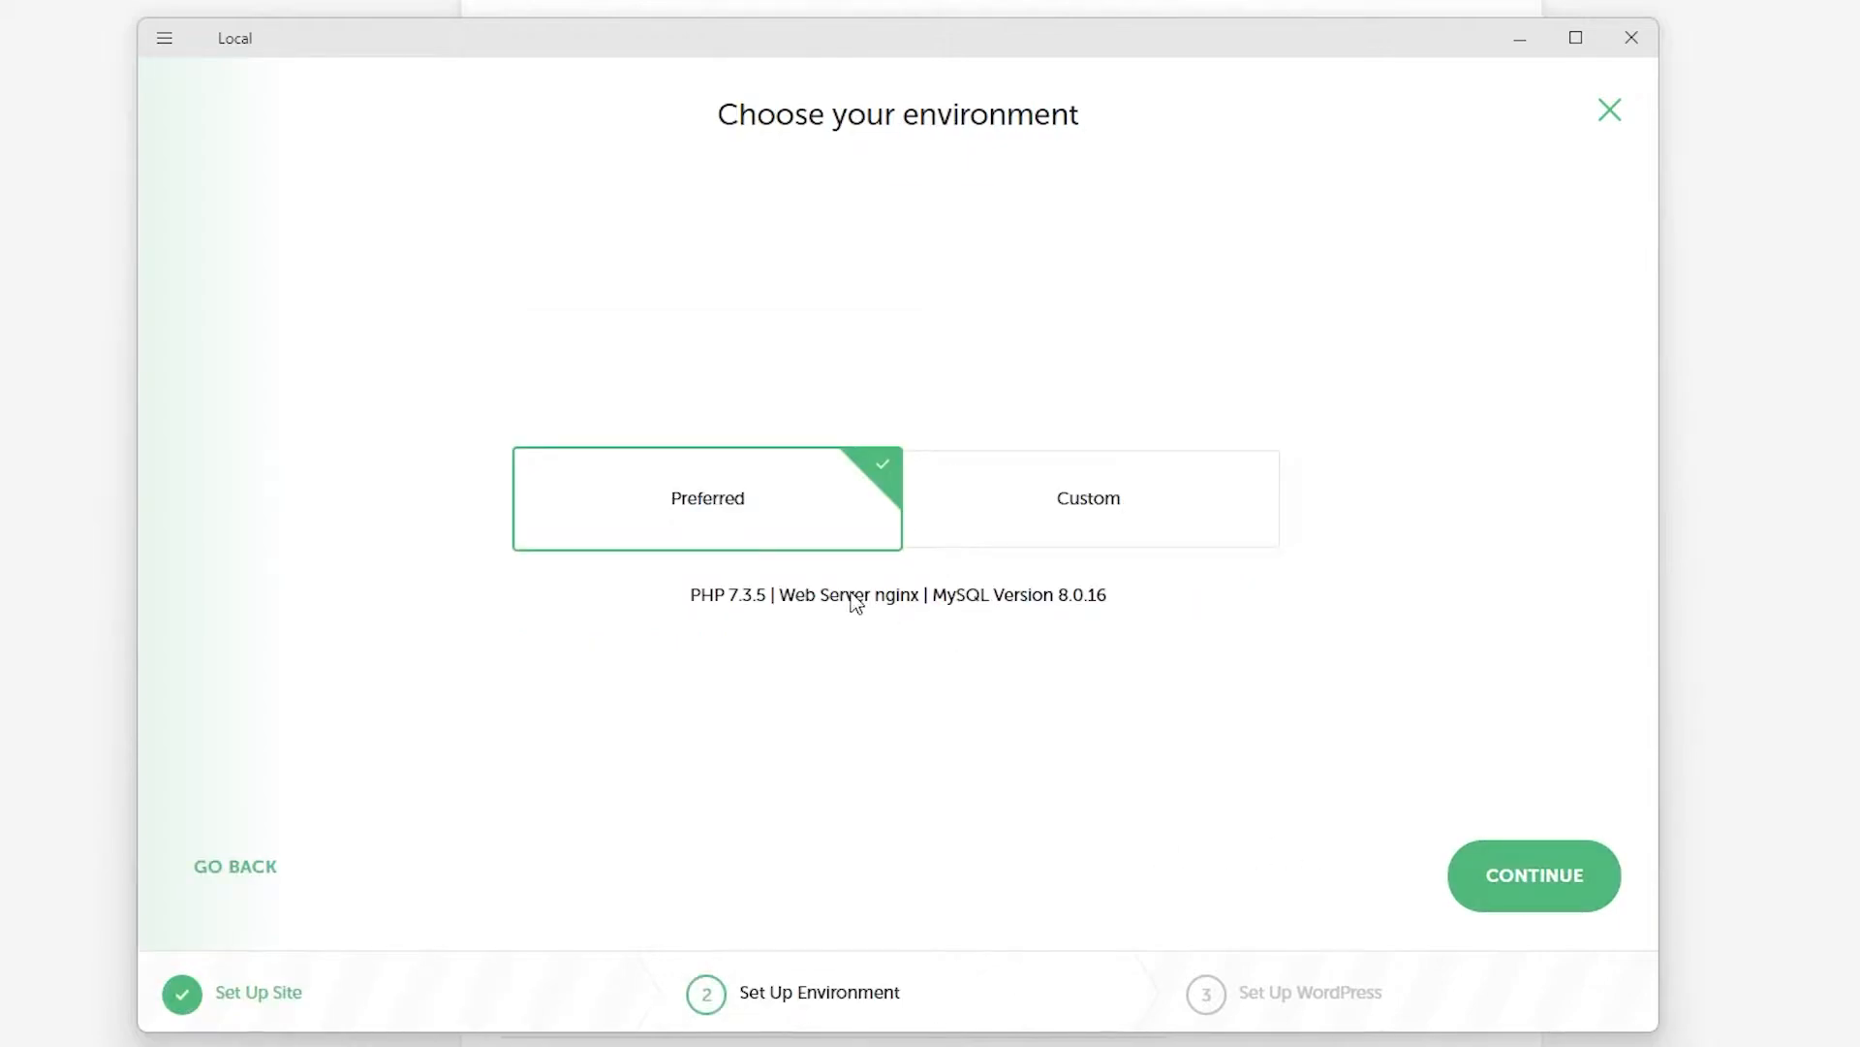
Look over the Custom PHP and database options, then keep the Preferred environment.
left_click(1041, 520)
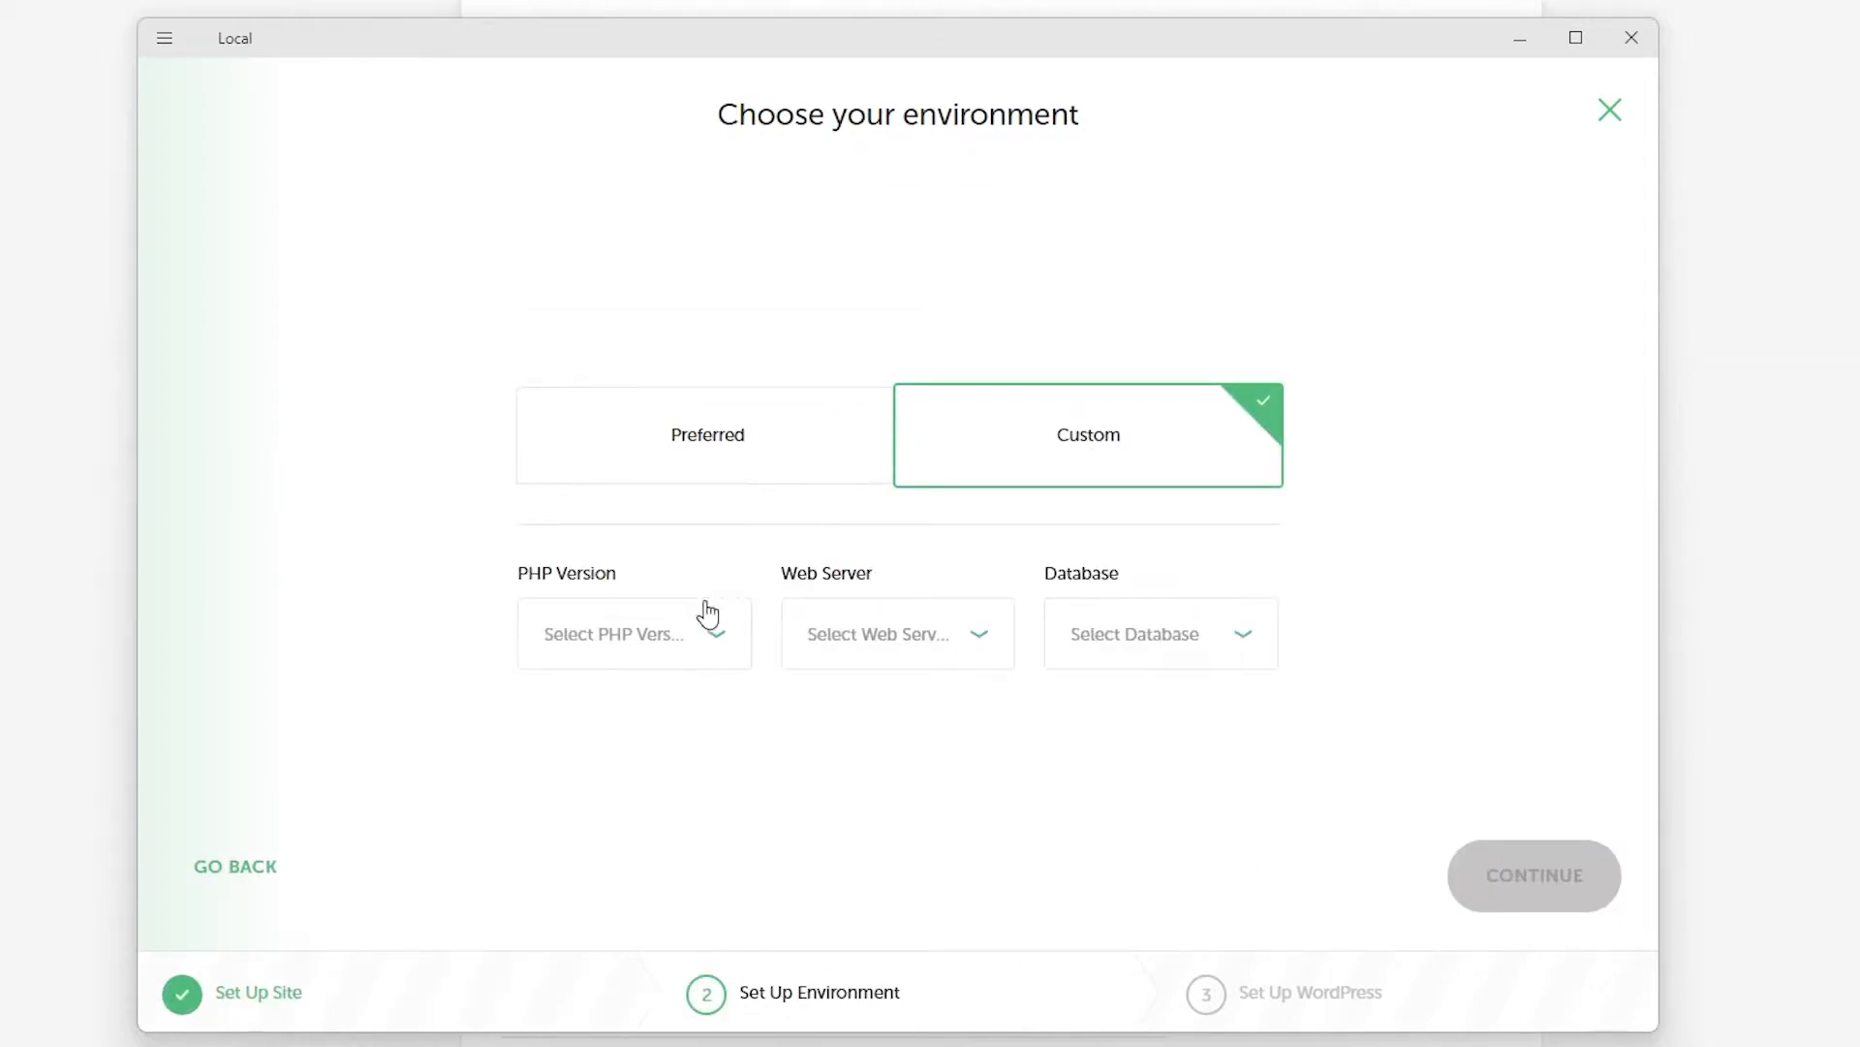
left_click(675, 648)
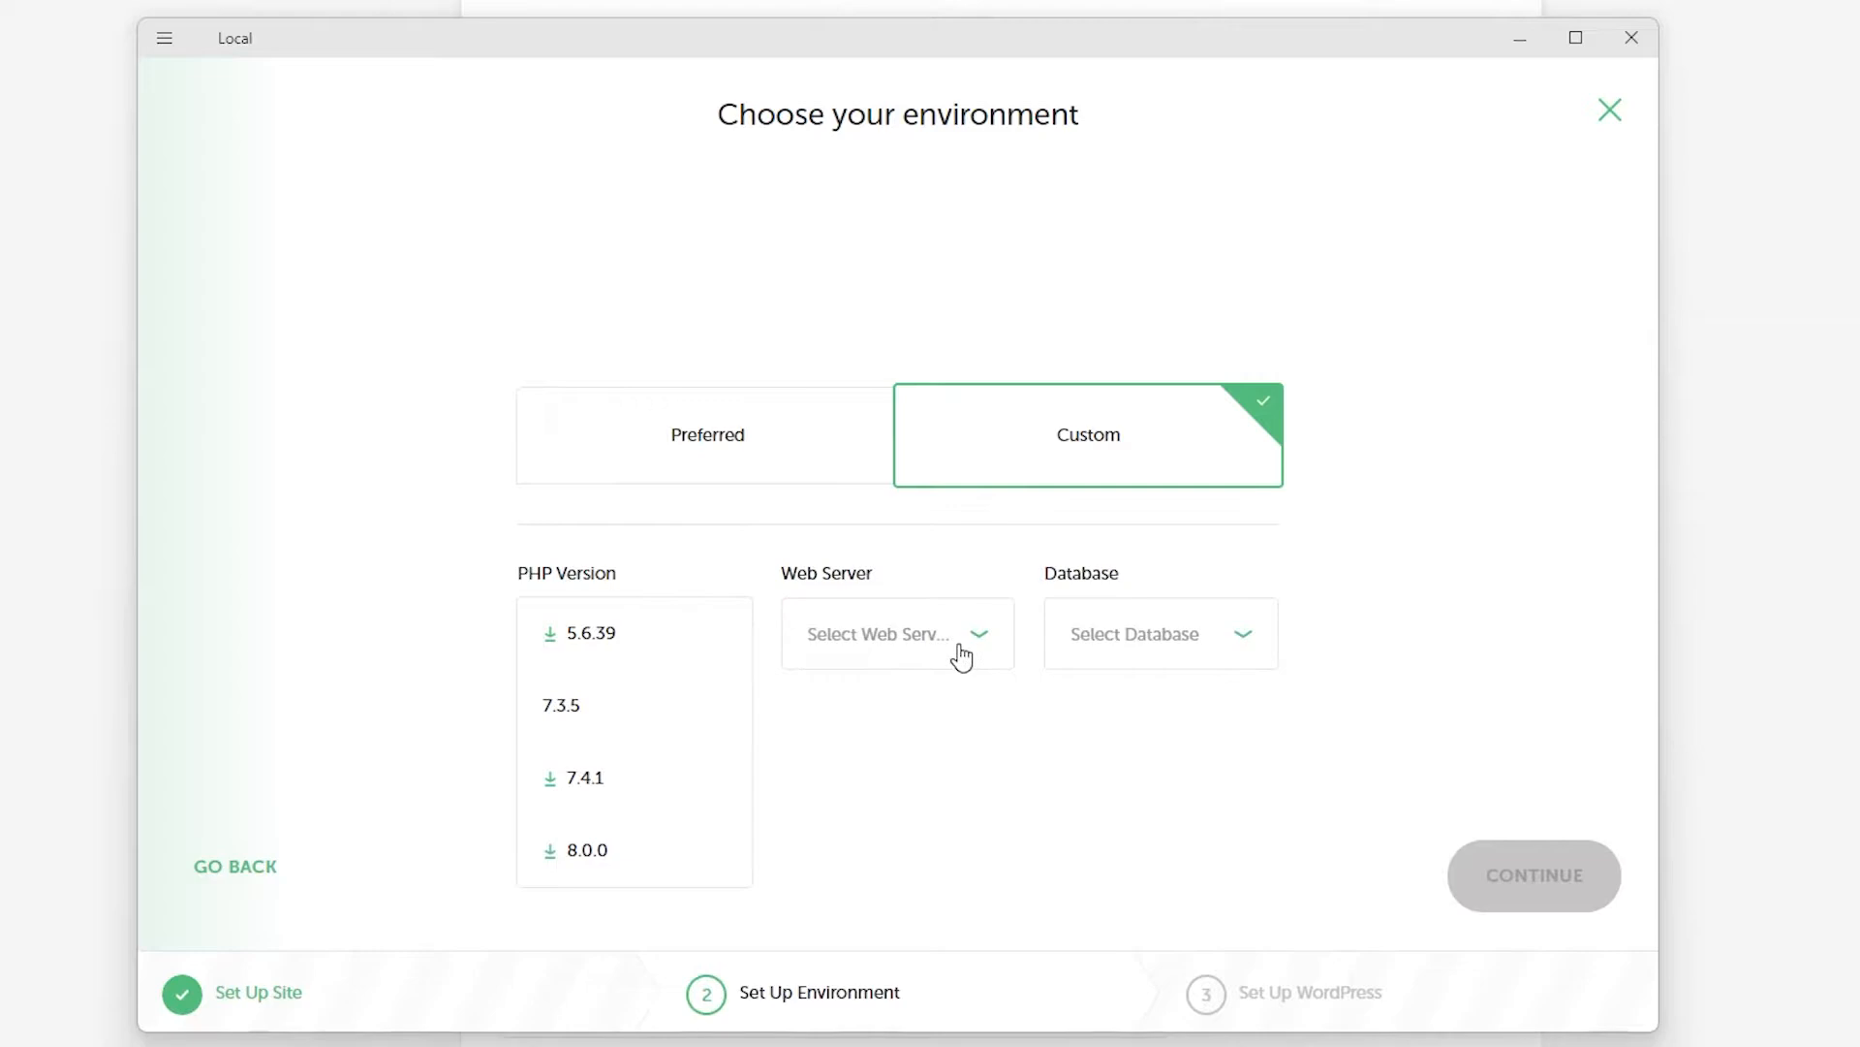
left_click(1200, 649)
left_click(729, 465)
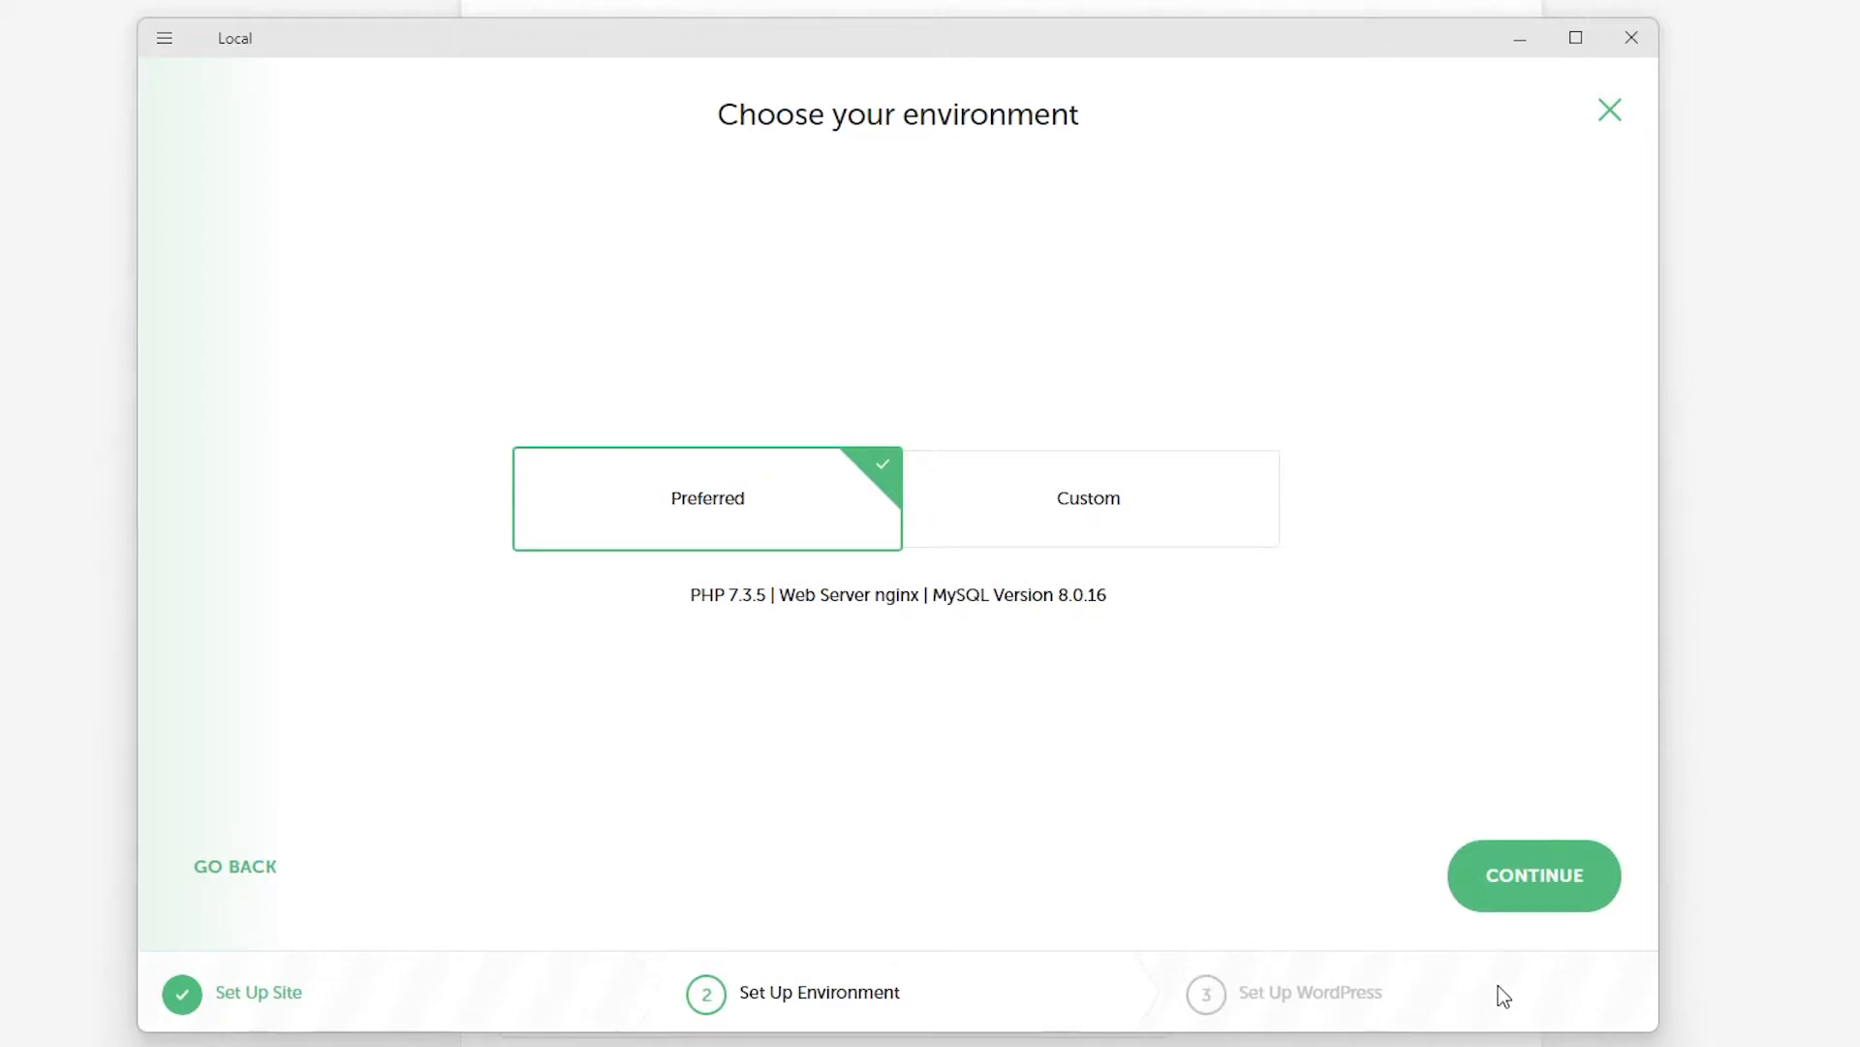
left_click(1532, 906)
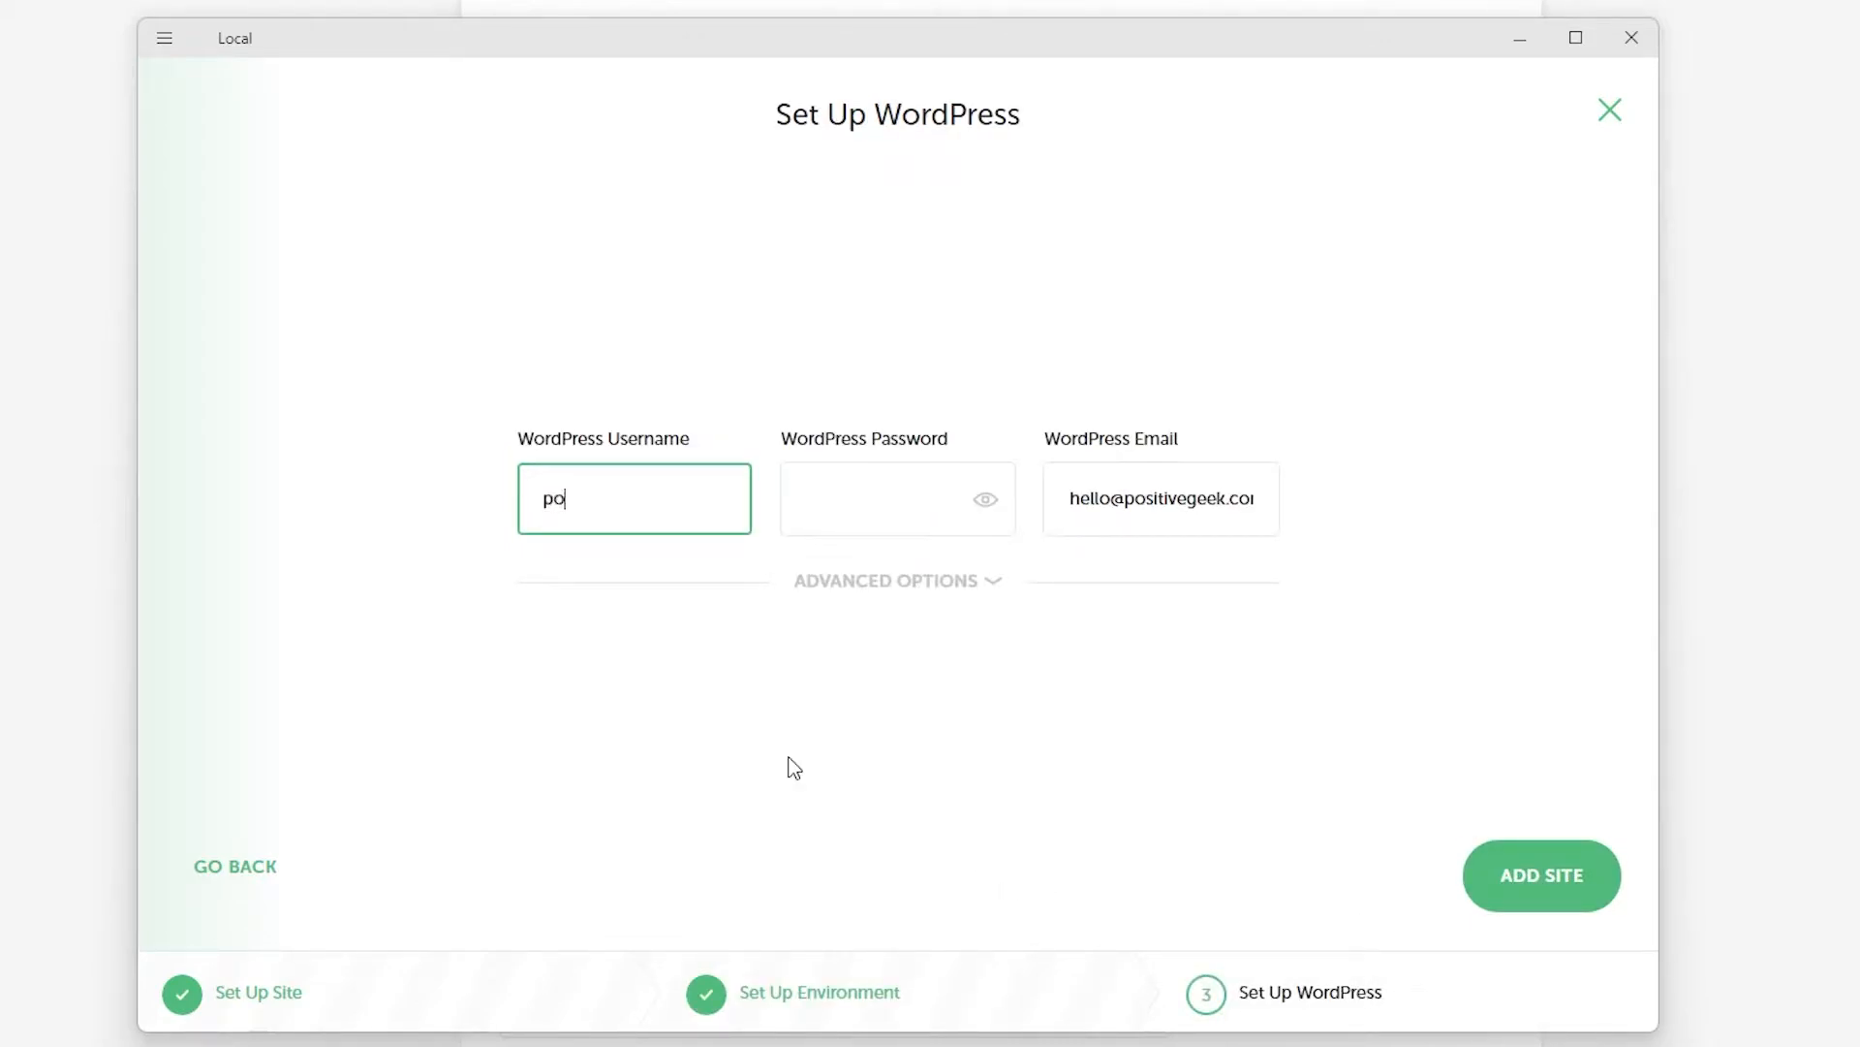
Enter the WordPress admin username and password, check the e-mail, and reveal the multisite option.
type("positivegeek")
left_click(868, 496)
type("p")
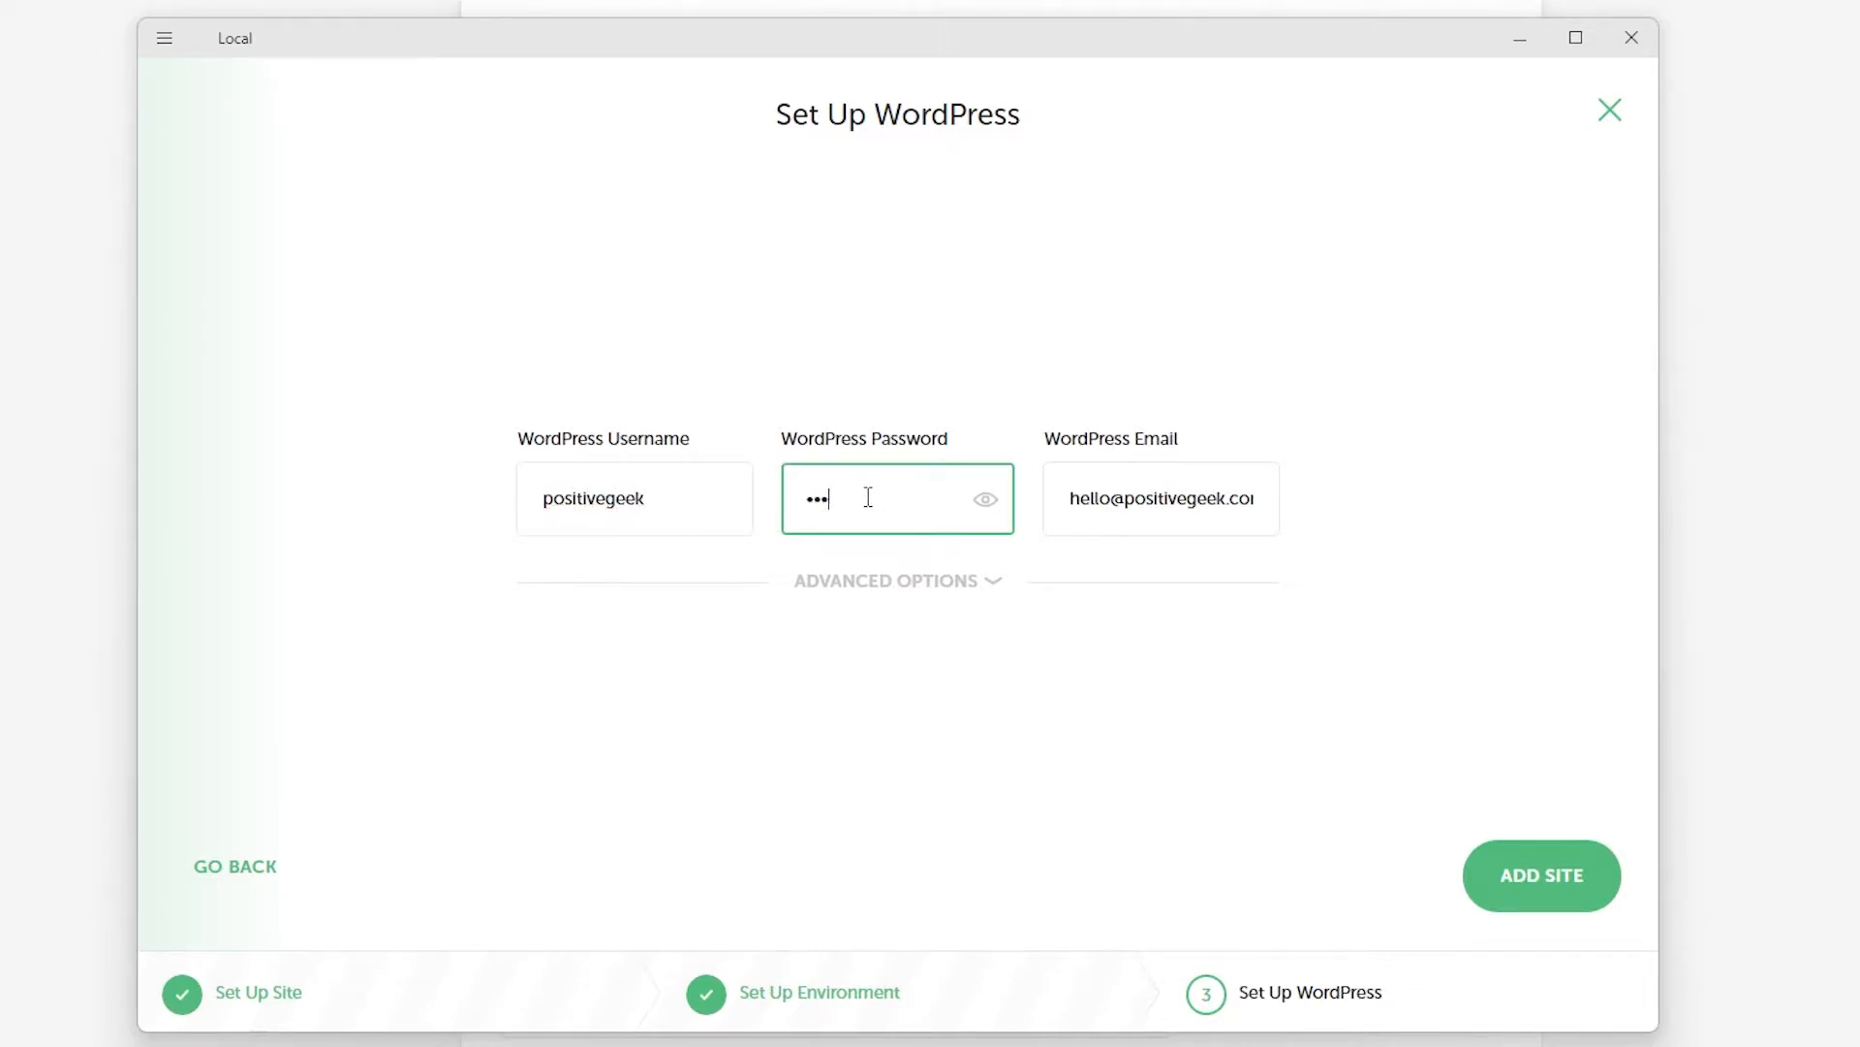
type("ge")
left_click_drag(1073, 501, 1272, 501)
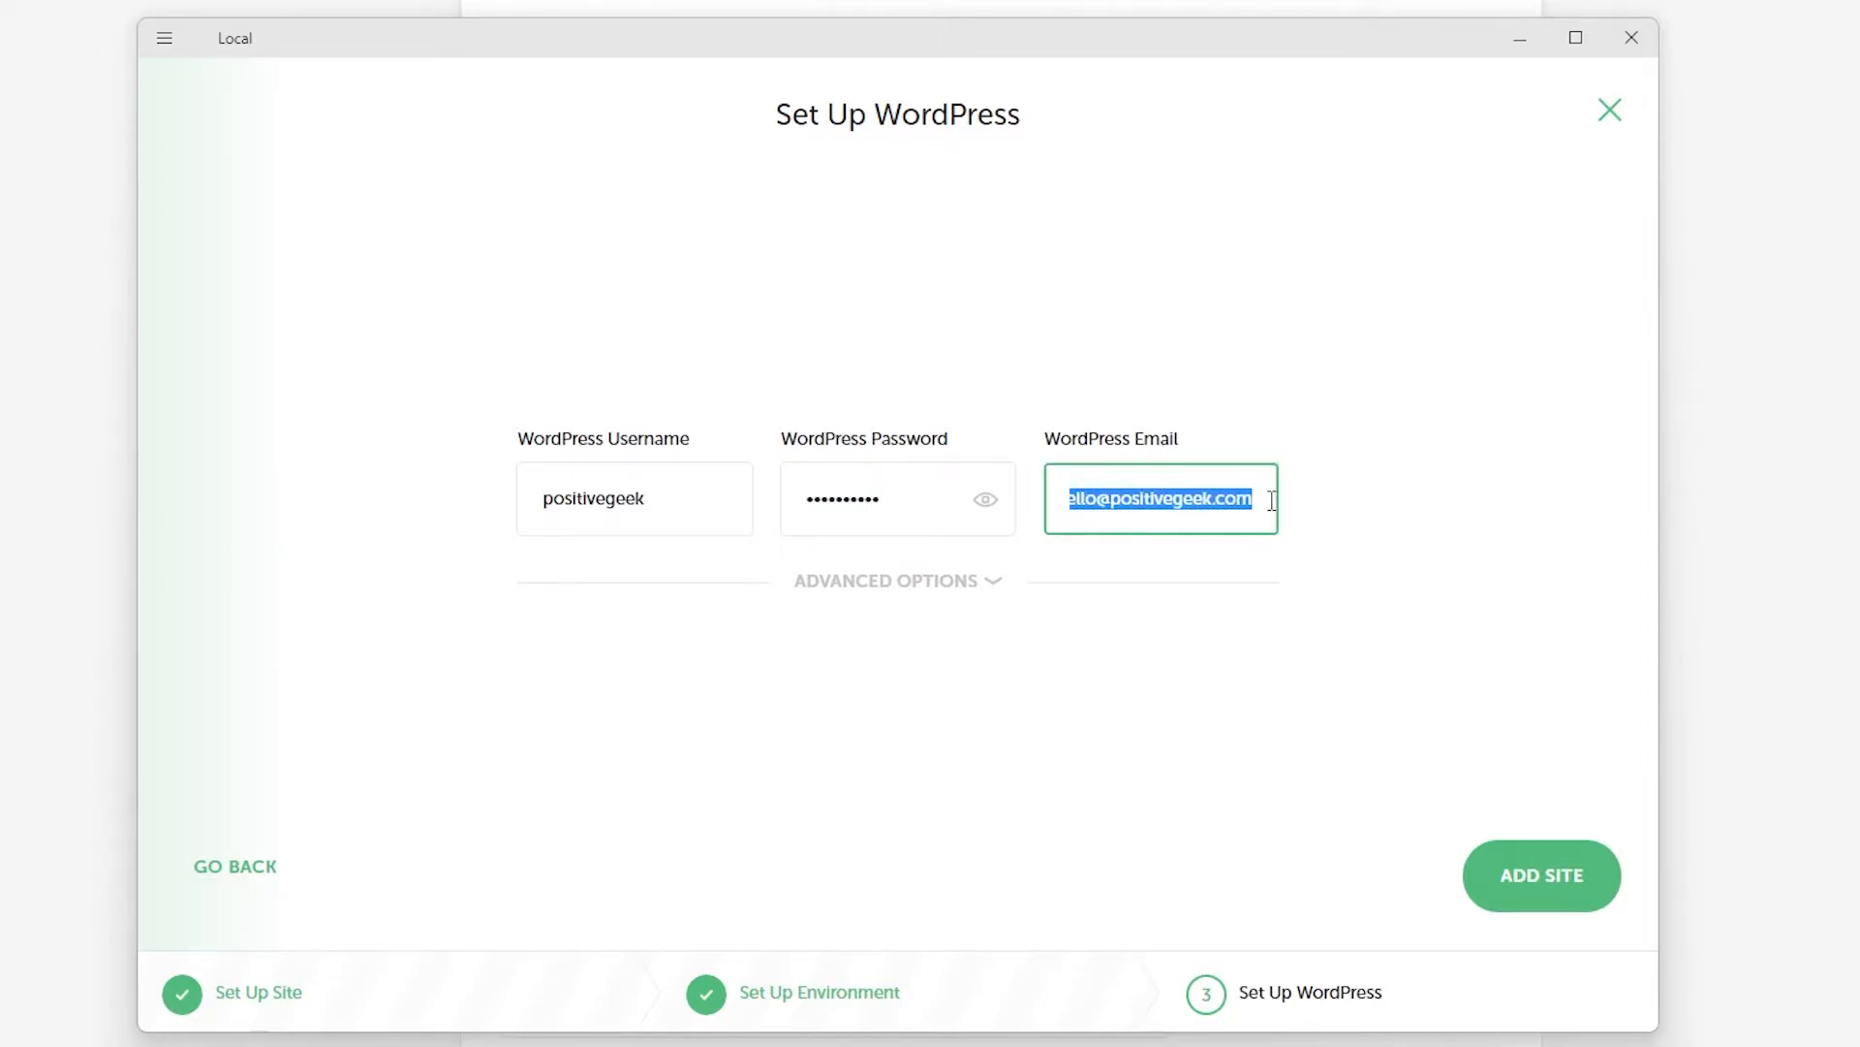
left_click(922, 574)
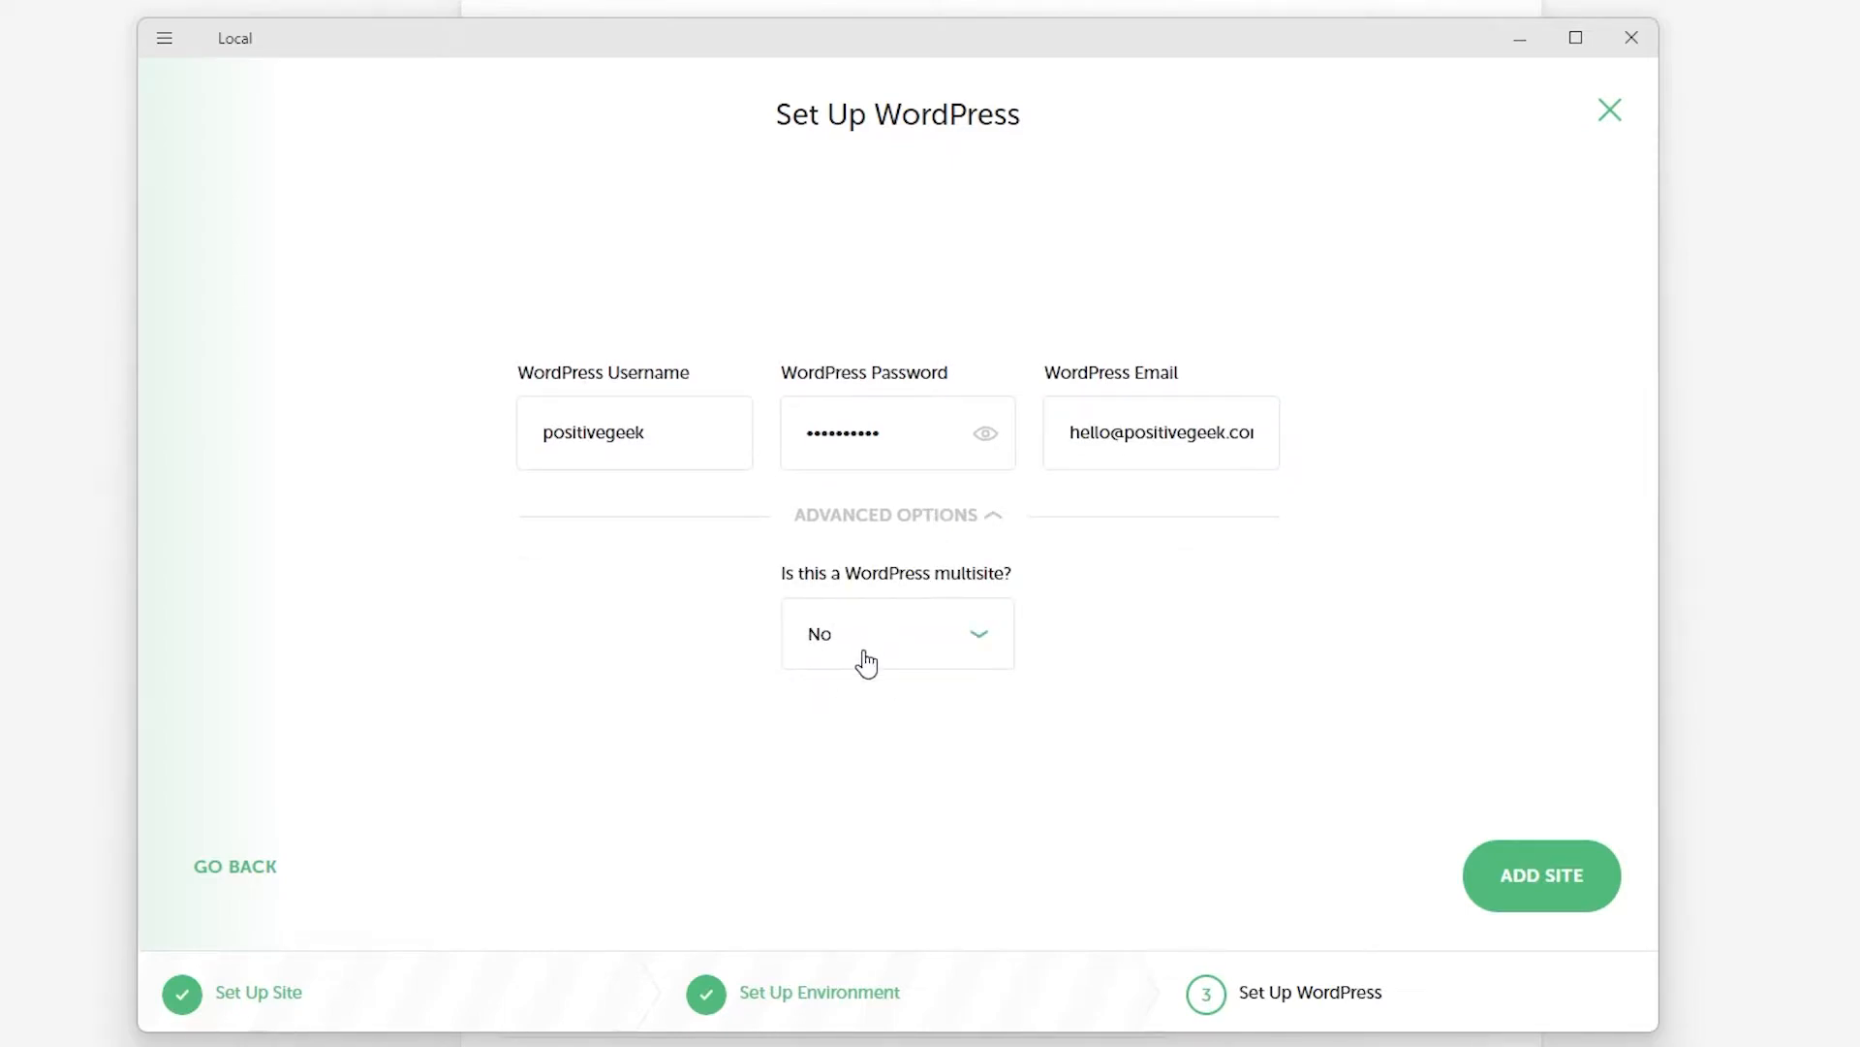
Add the mylocalwebsite site, view its Hello world front page in Chrome, then return to Local.
left_click(1540, 884)
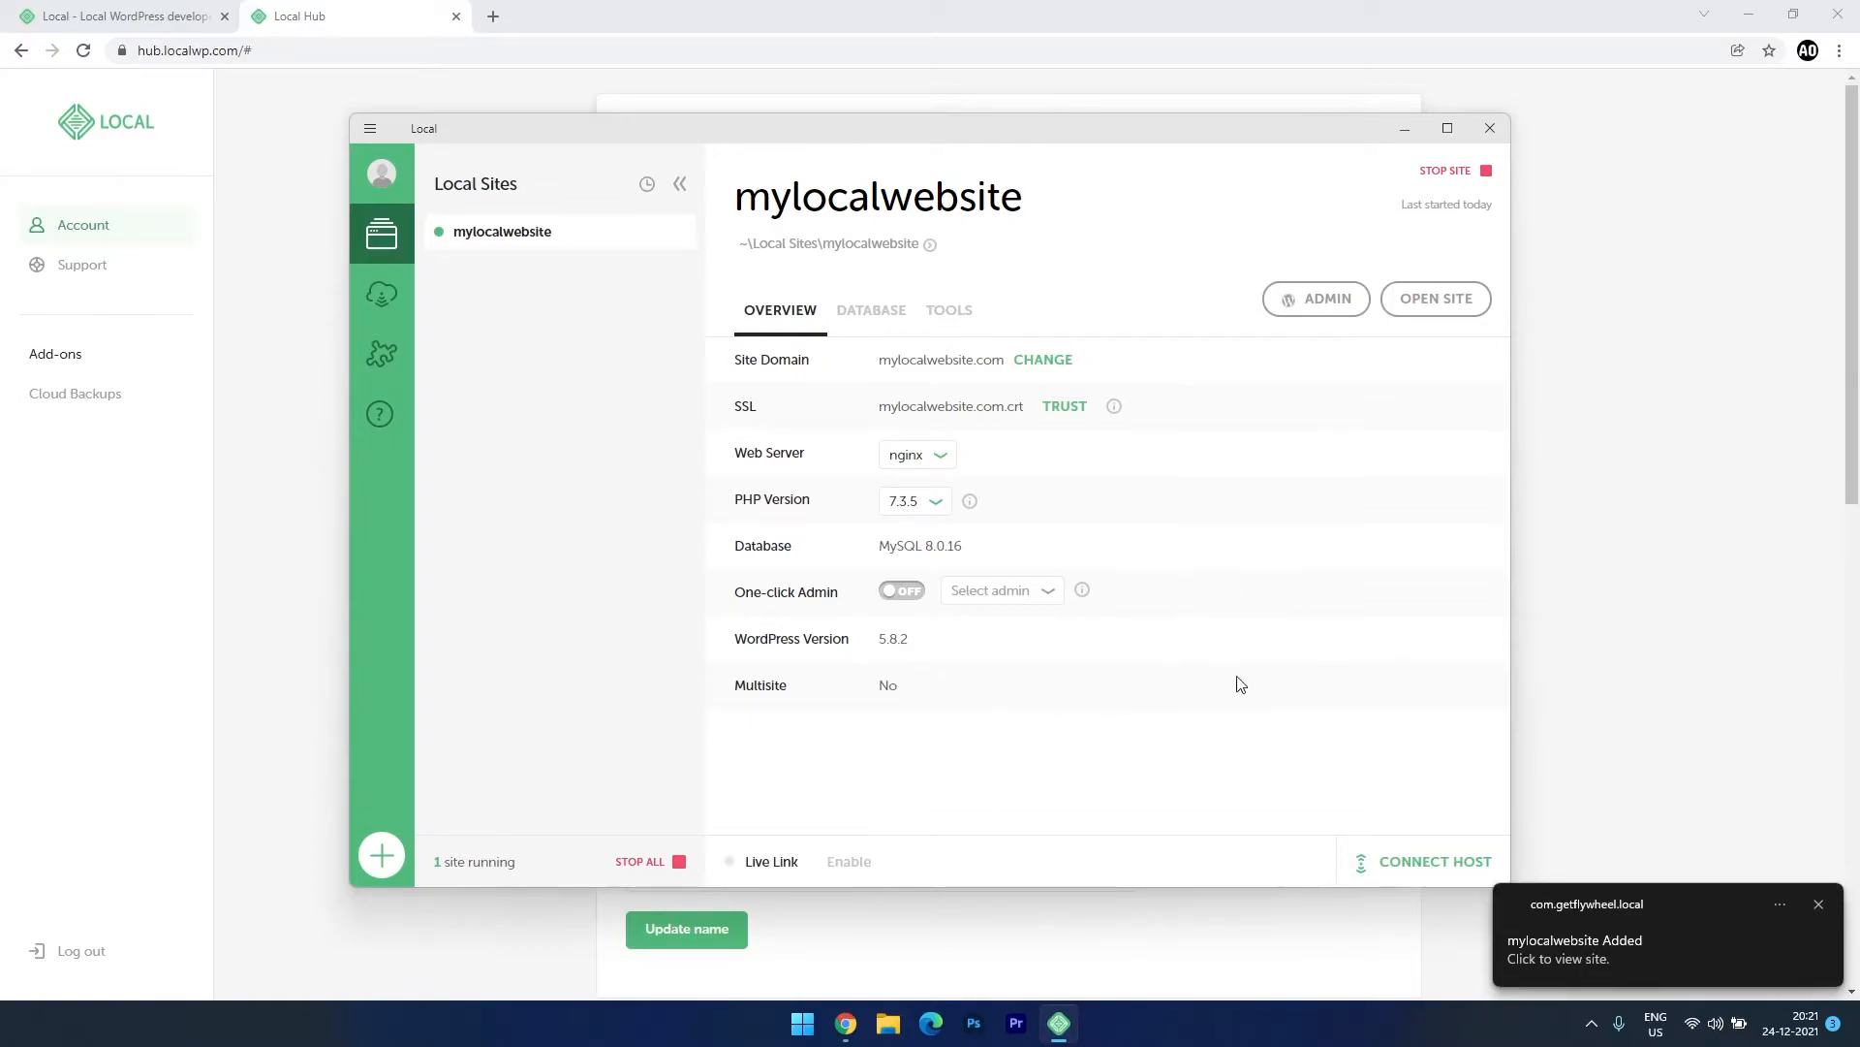
left_click(1441, 309)
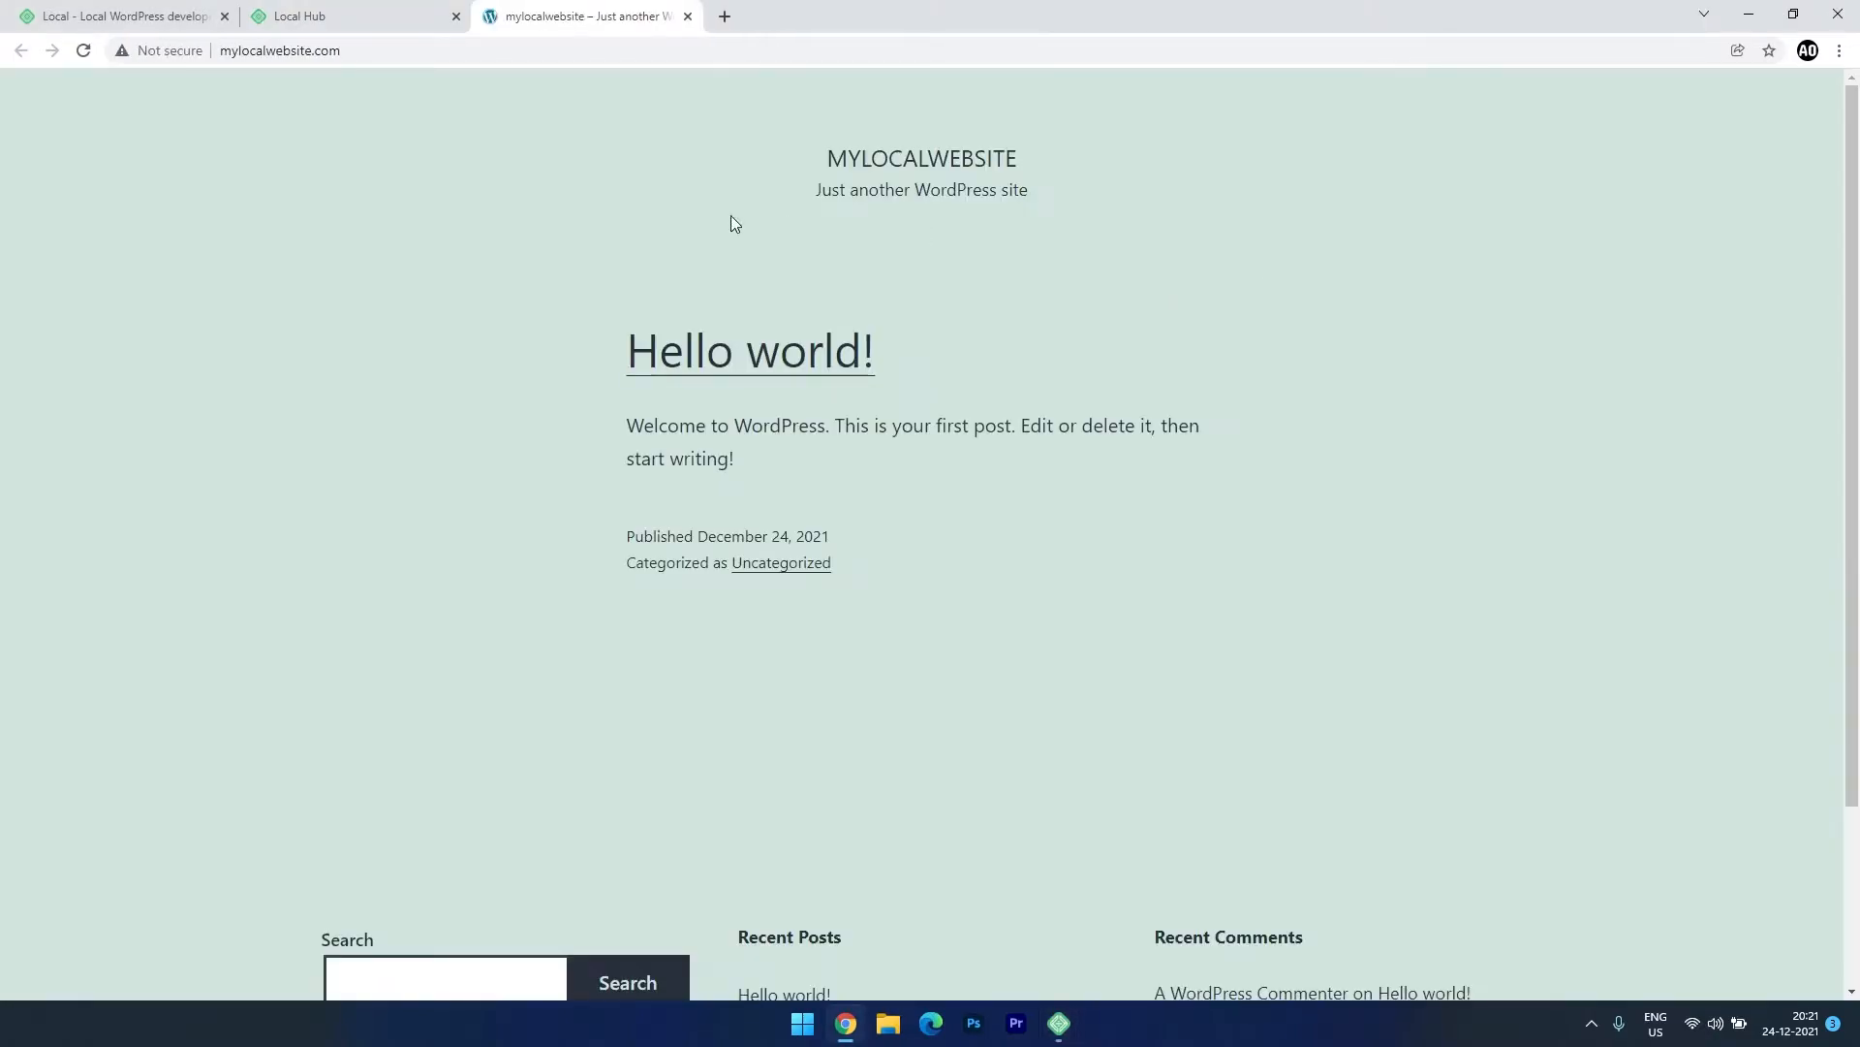
scroll(603, 635, "down", 2)
scroll(603, 633, "up", 2)
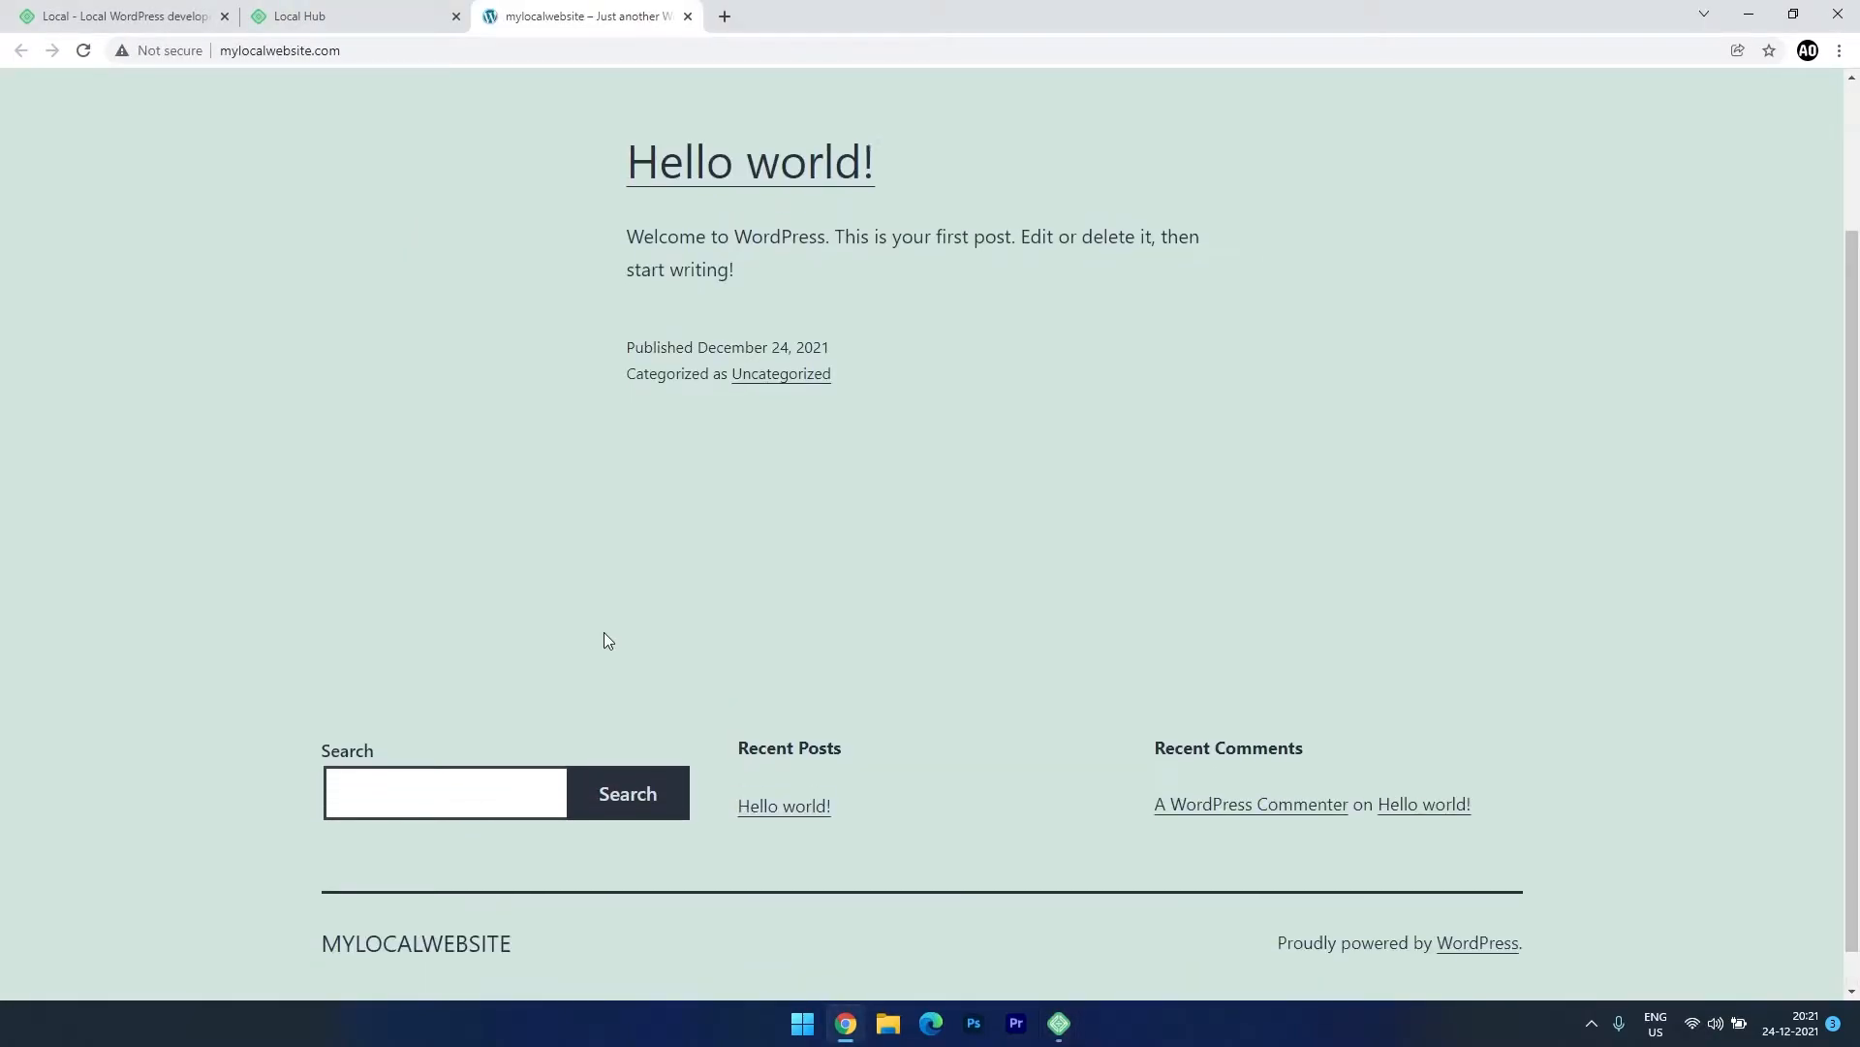
left_click(1061, 1024)
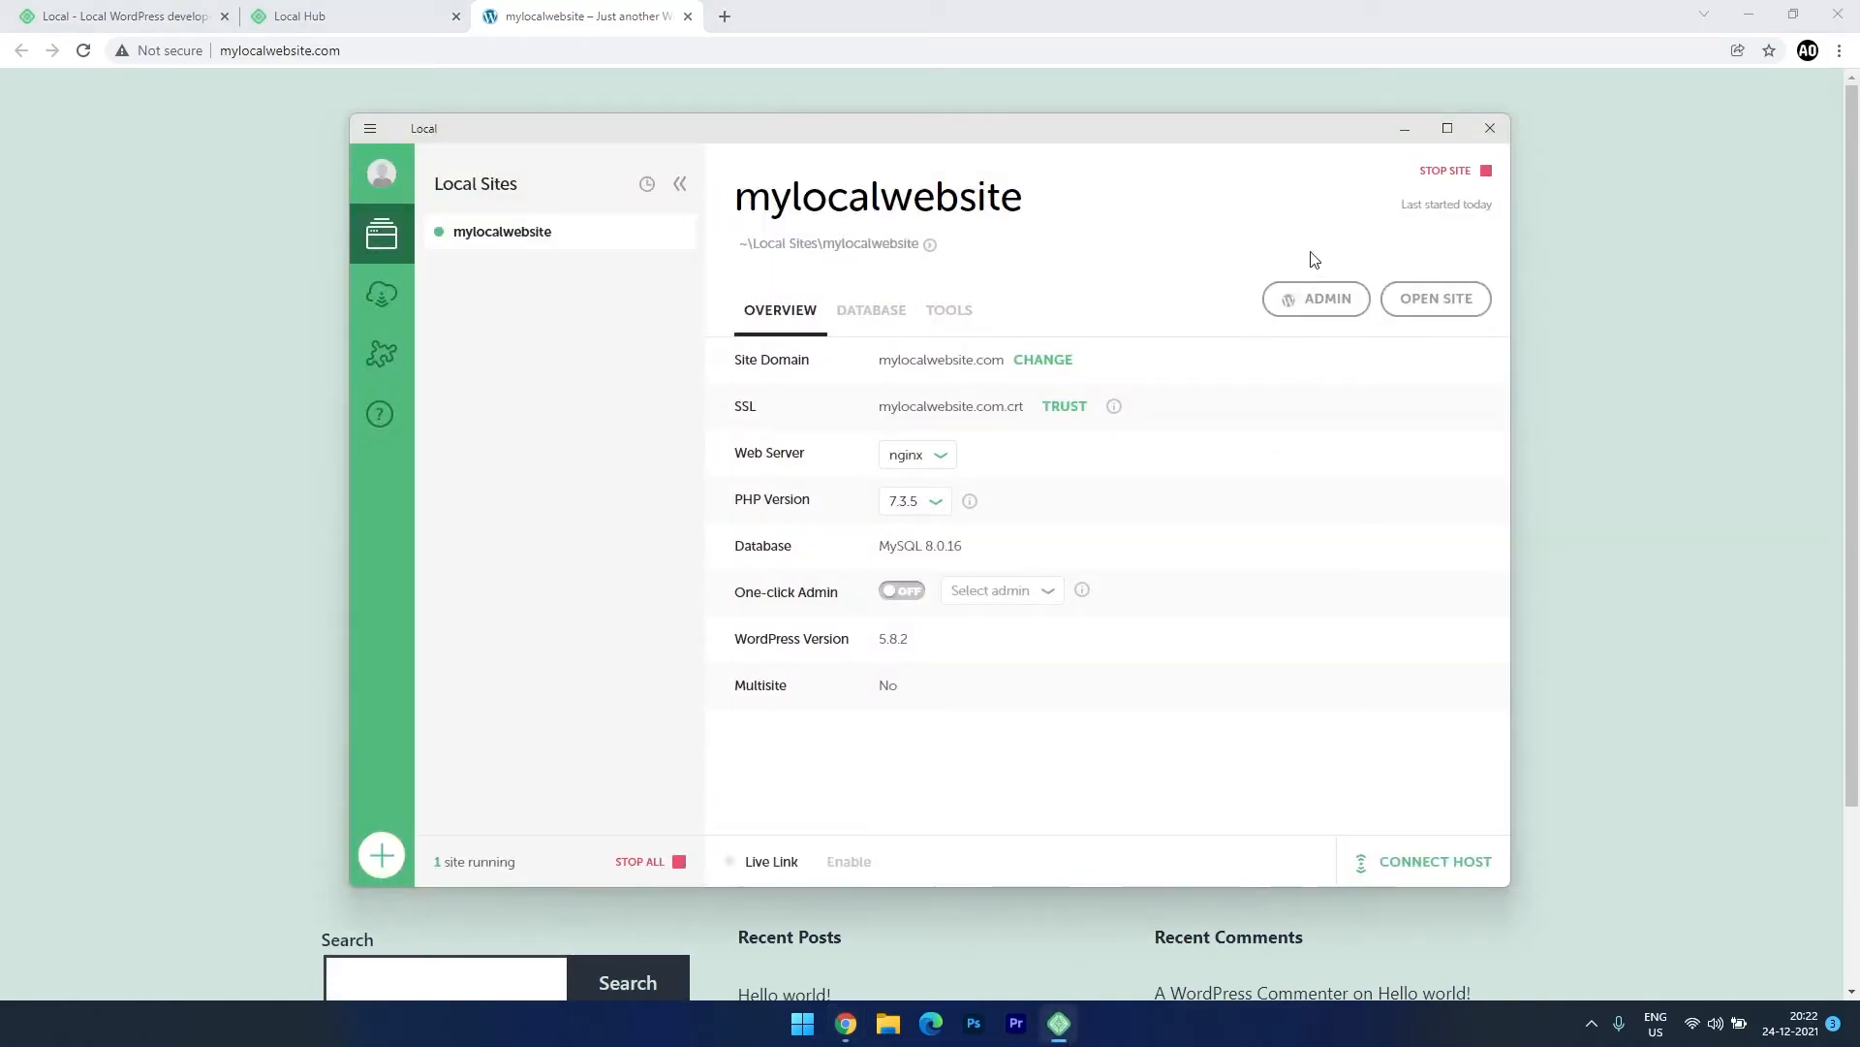
Log in to the mylocalwebsite WordPress admin with the admin credentials, then return to the front-page tab.
left_click(1307, 302)
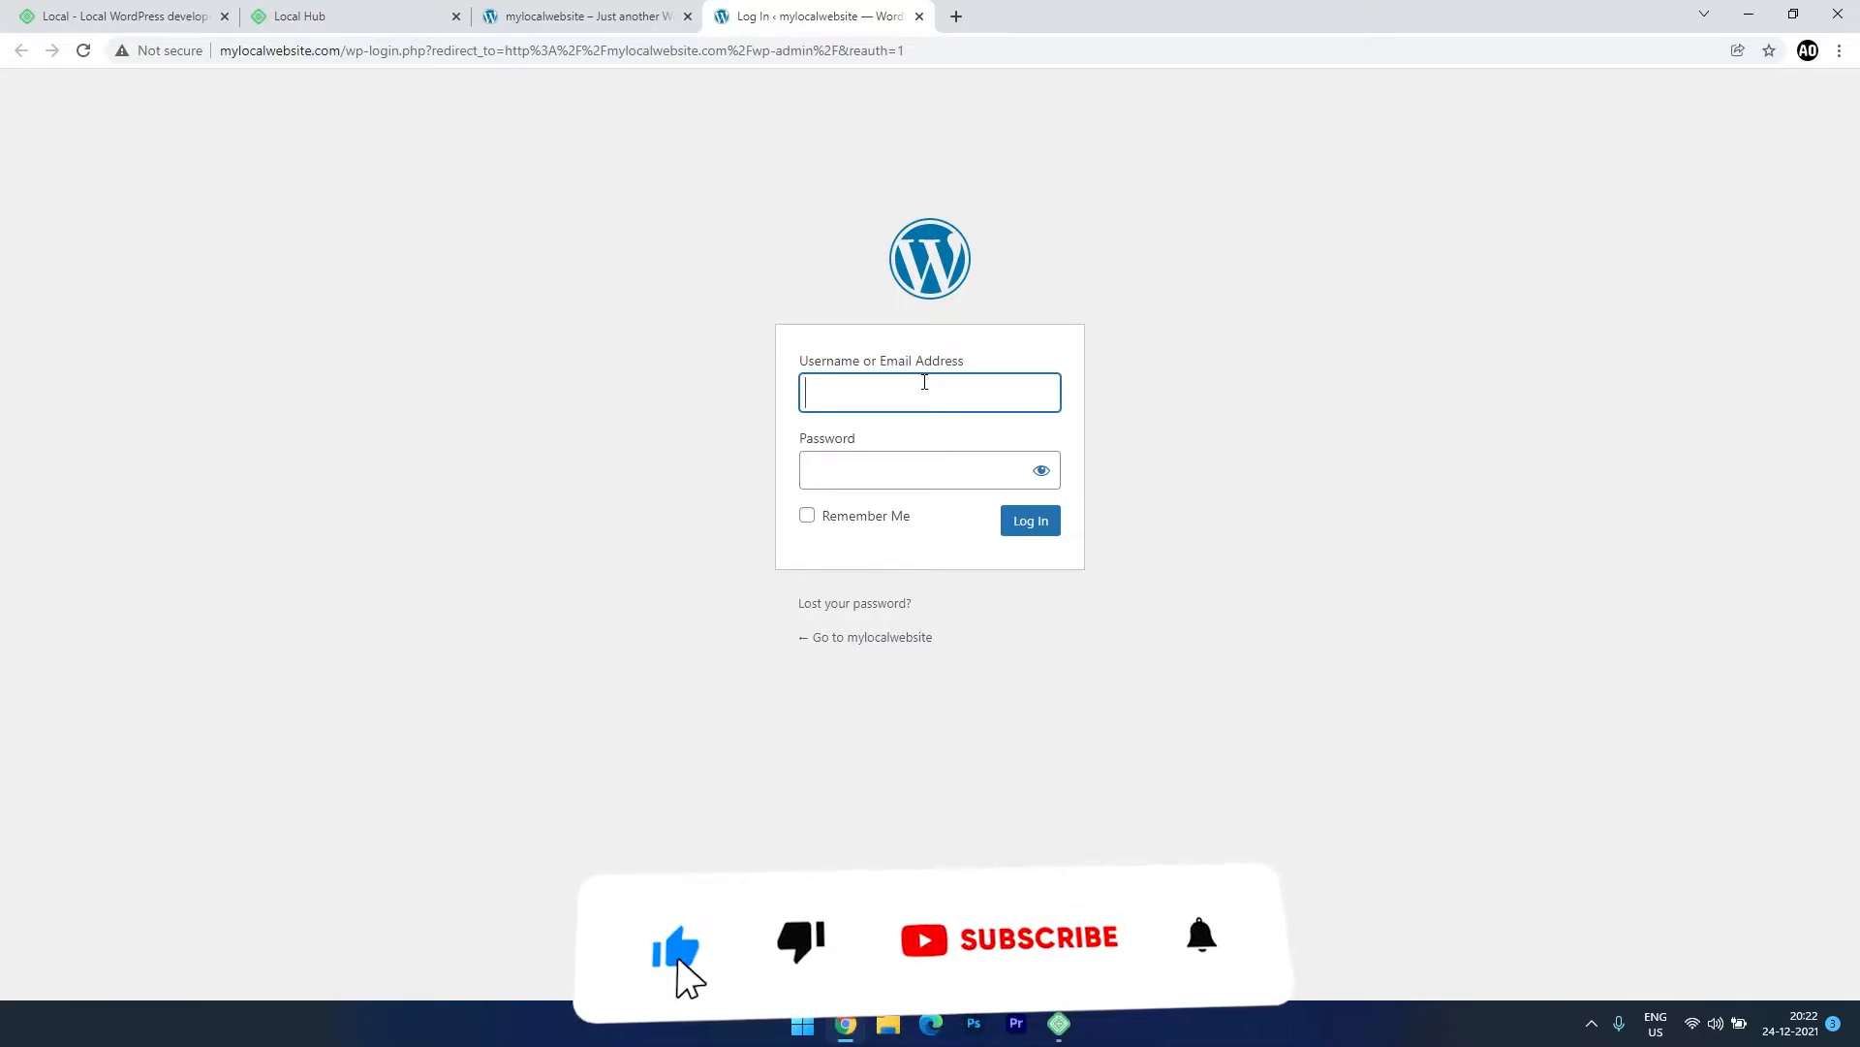
type("positivegeek")
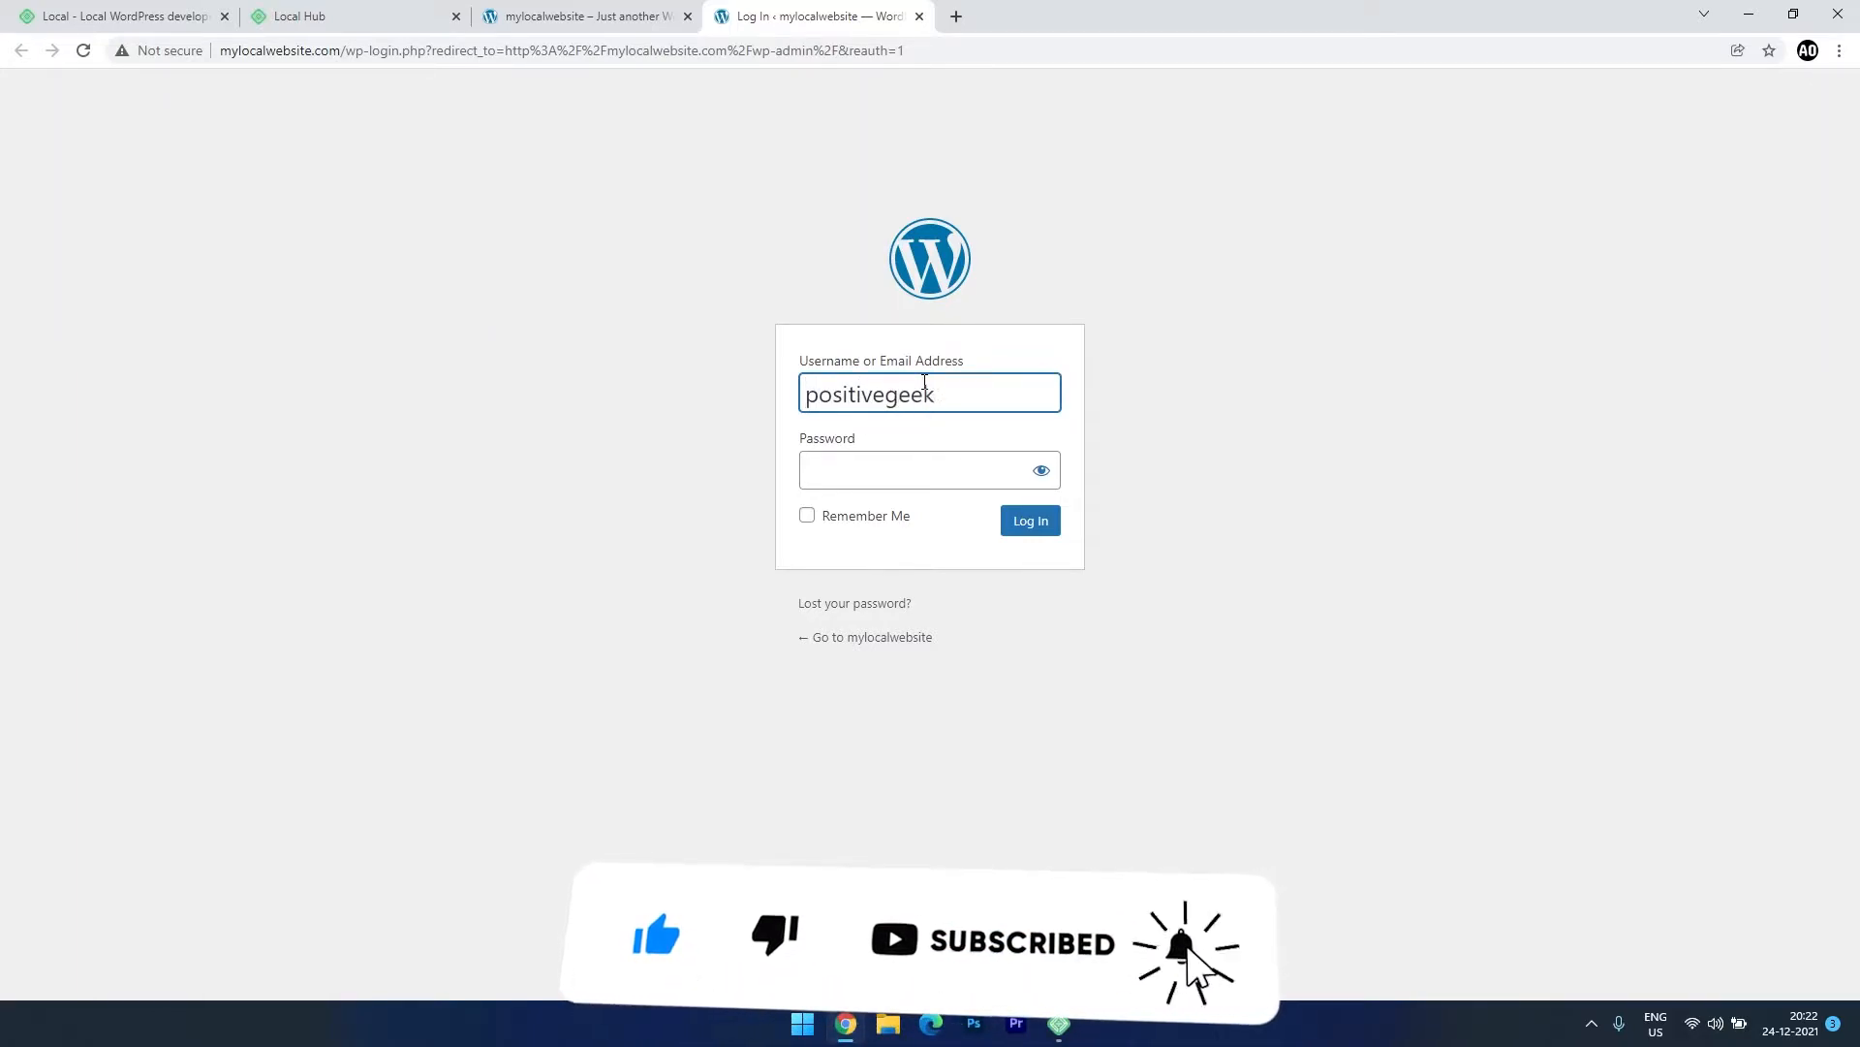
key("Tab")
type("••••••••••")
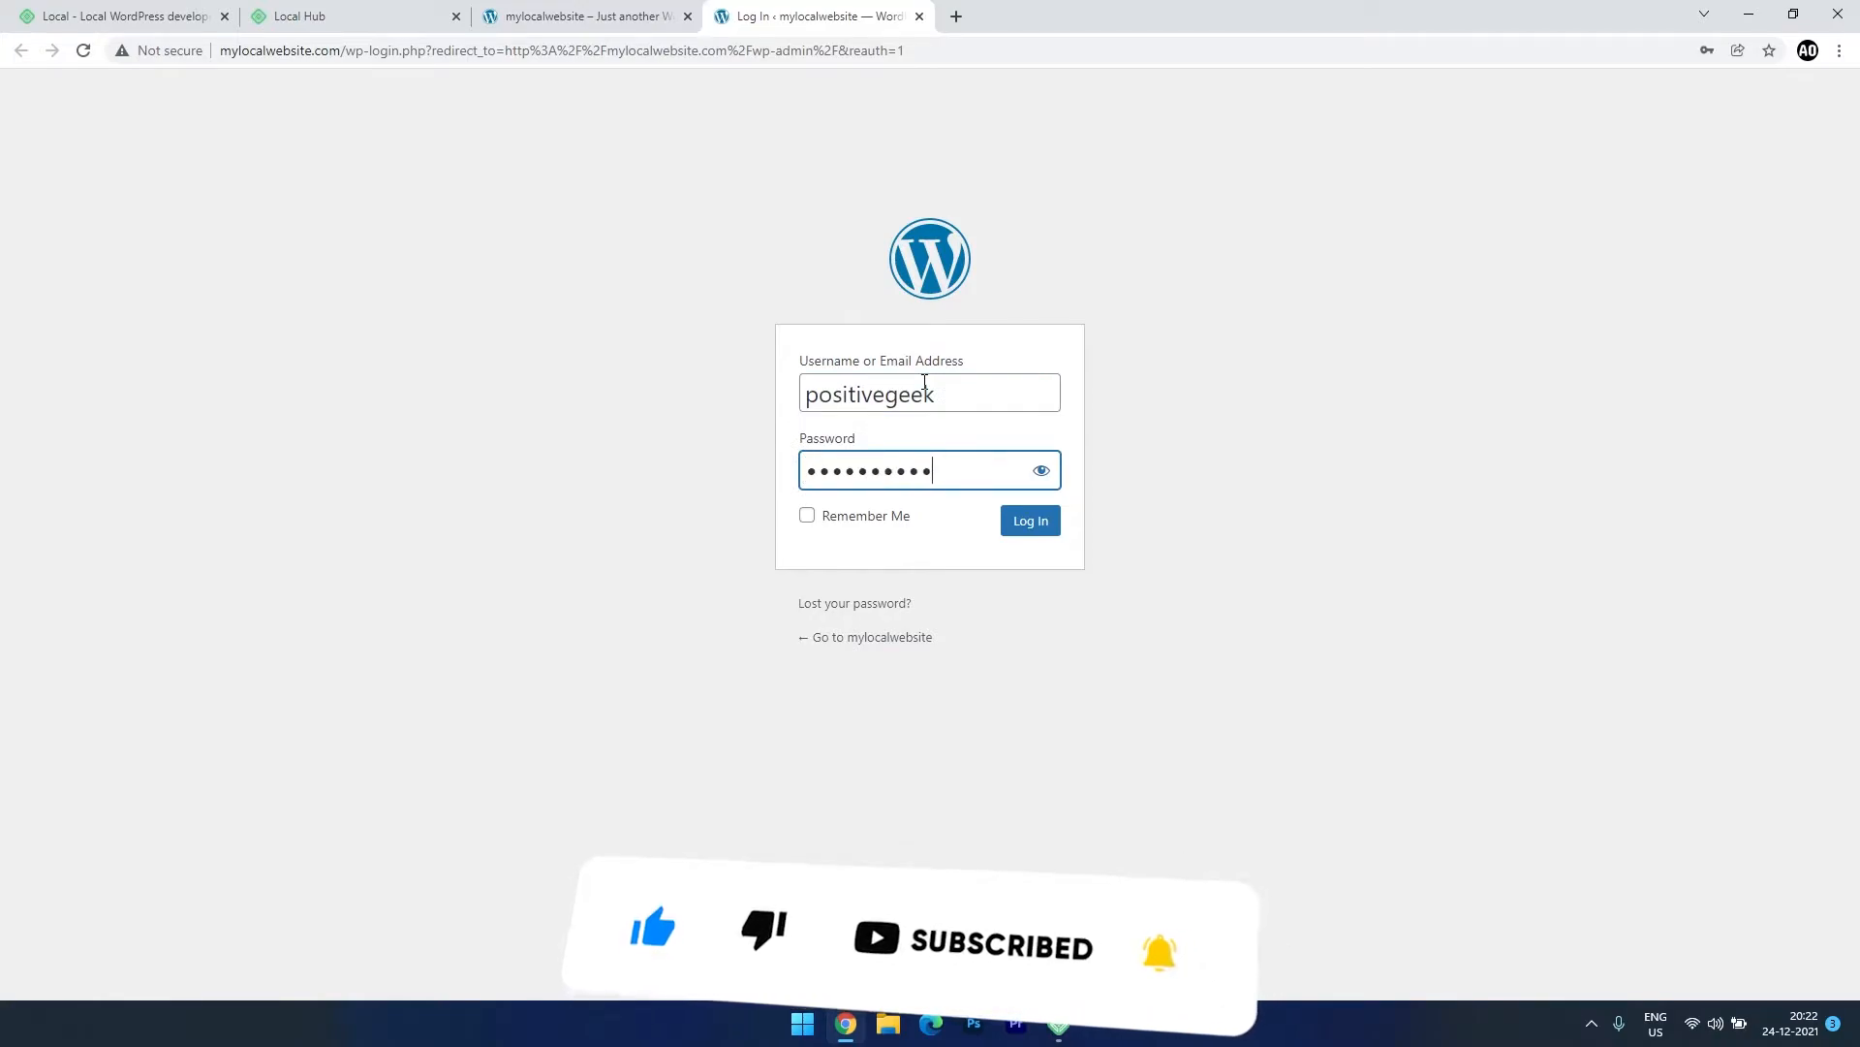
key("Return")
left_click(1076, 300)
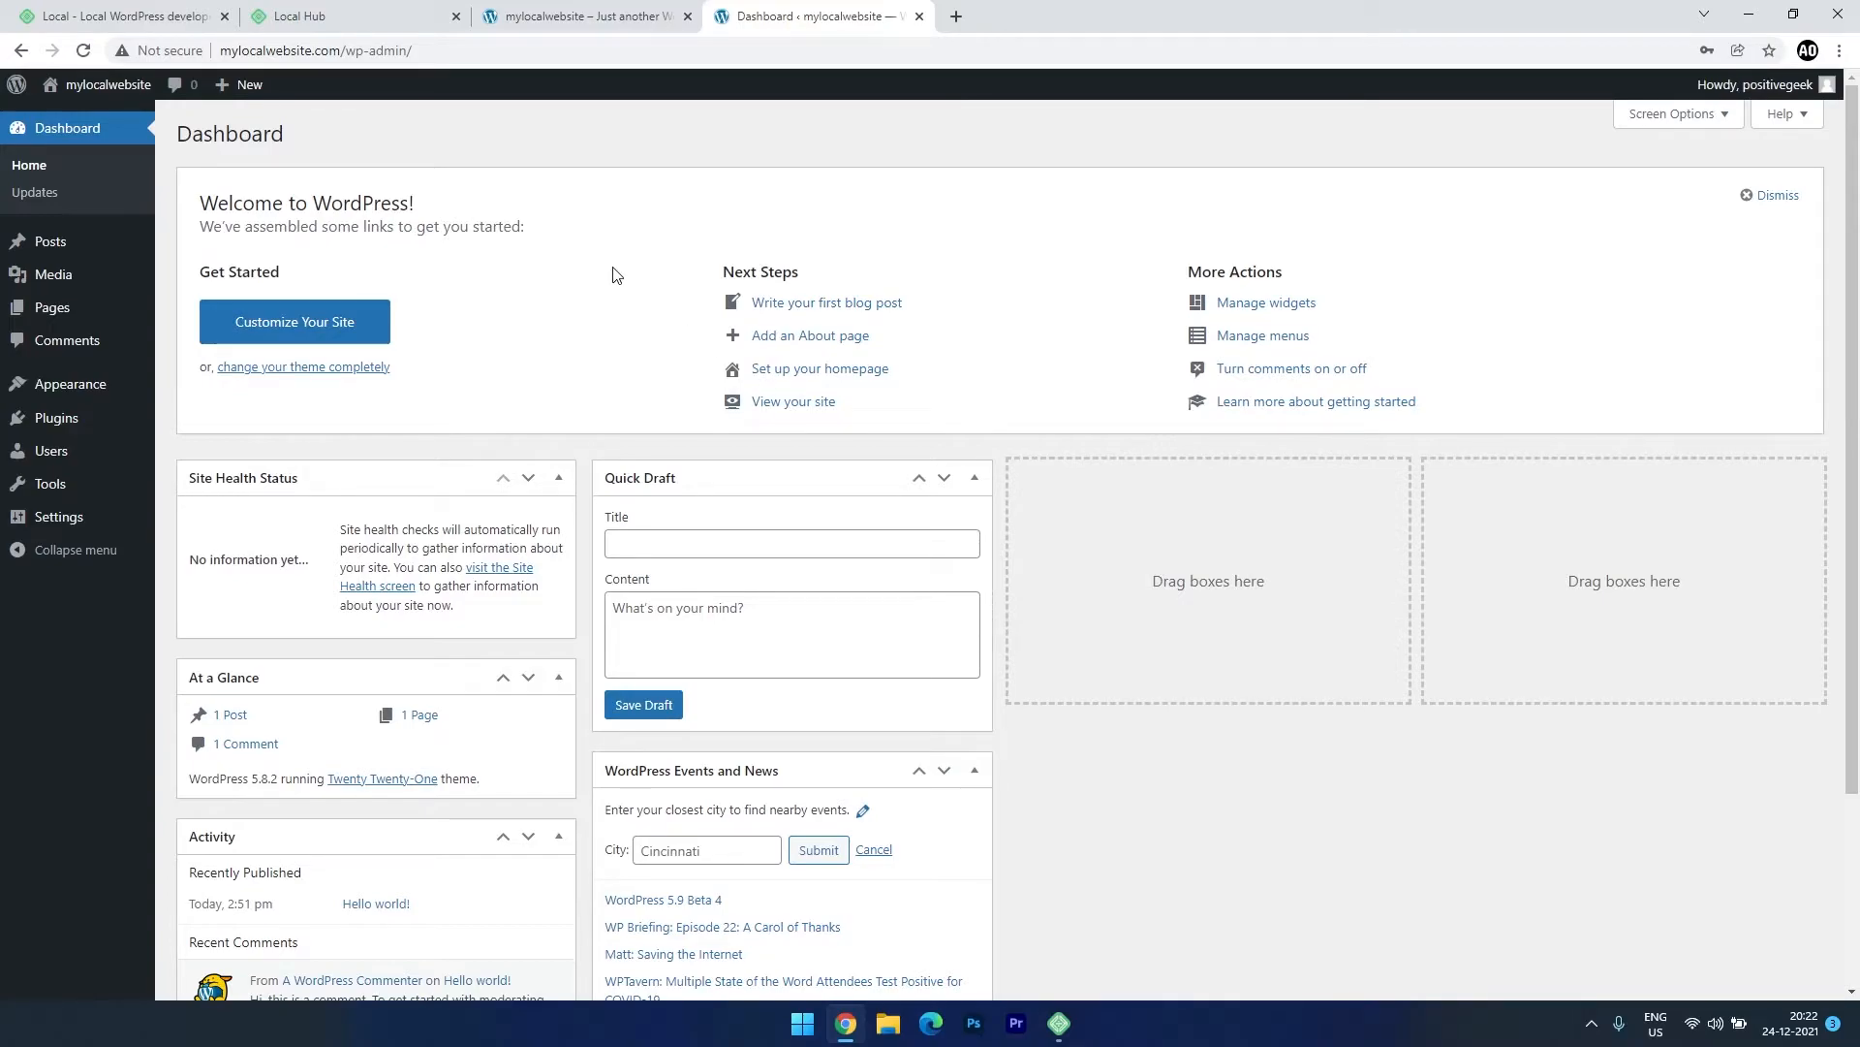
left_click(534, 11)
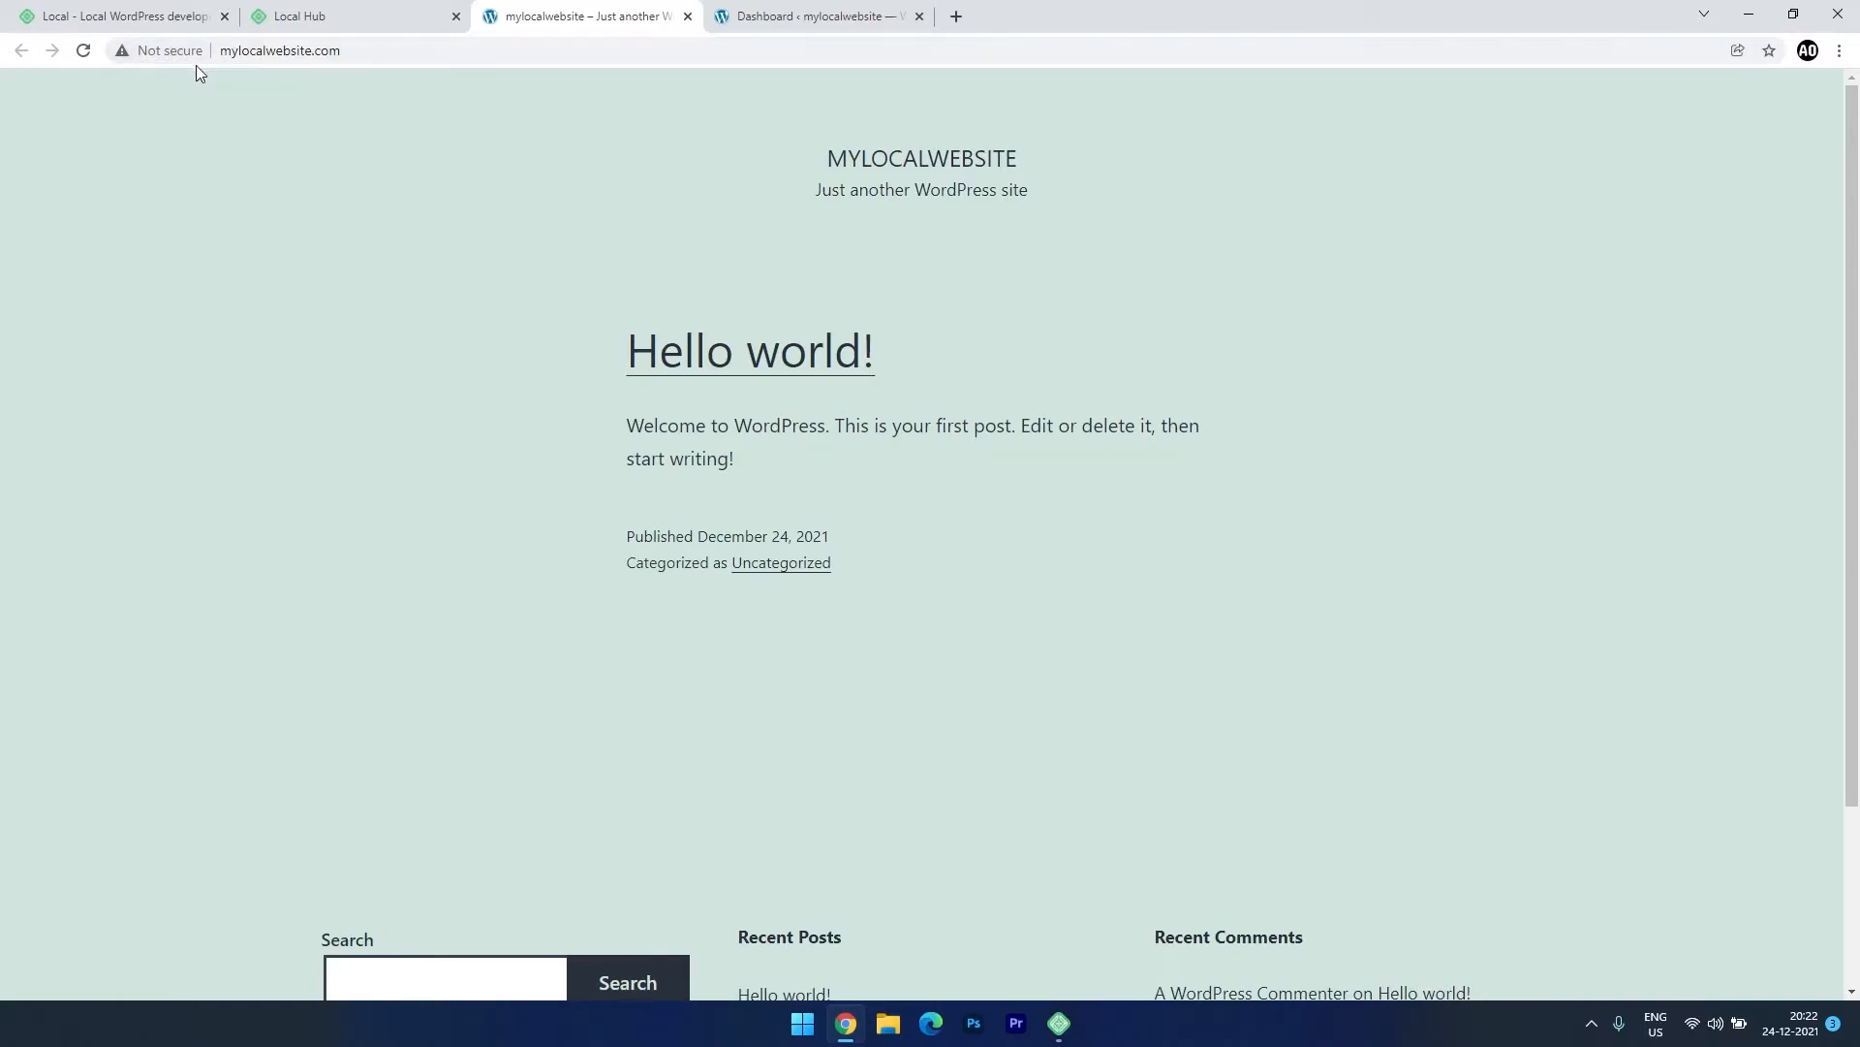
Bring Local forward over the browser and trust the mylocalwebsite SSL certificate.
left_click(1066, 1029)
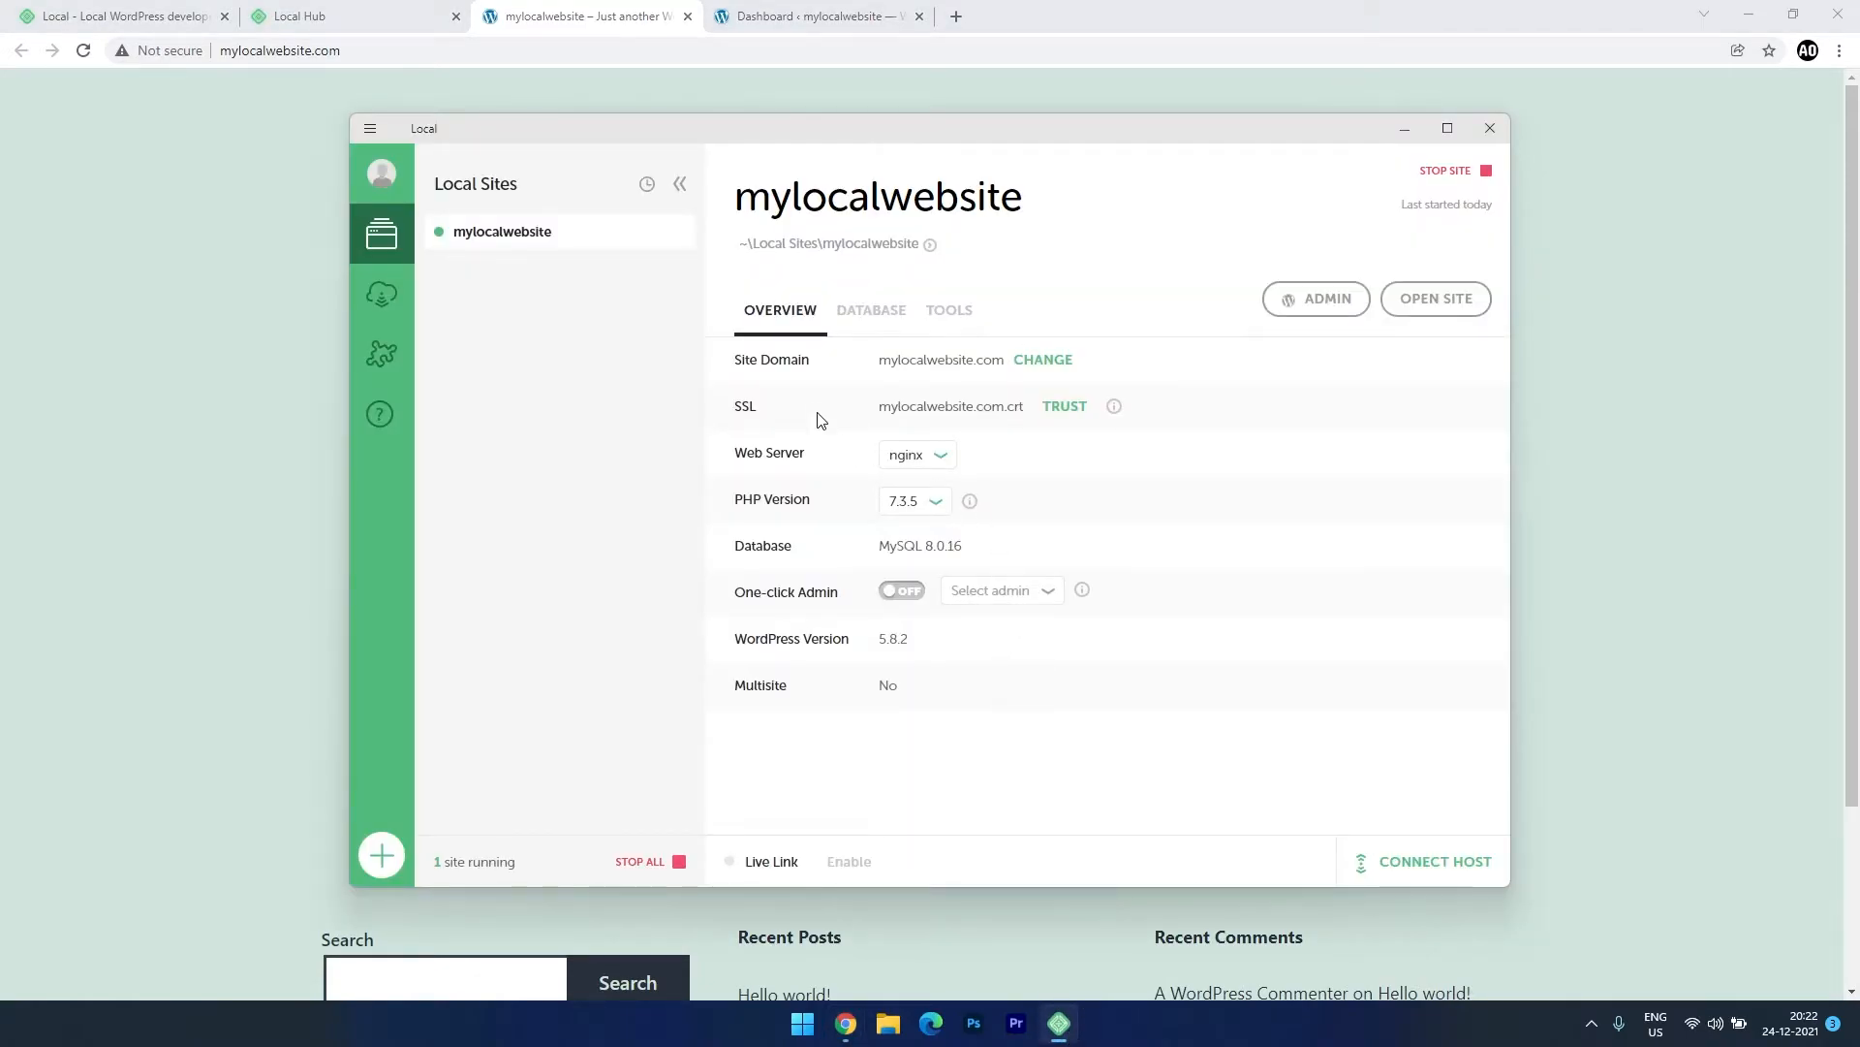
left_click_drag(828, 125, 753, 96)
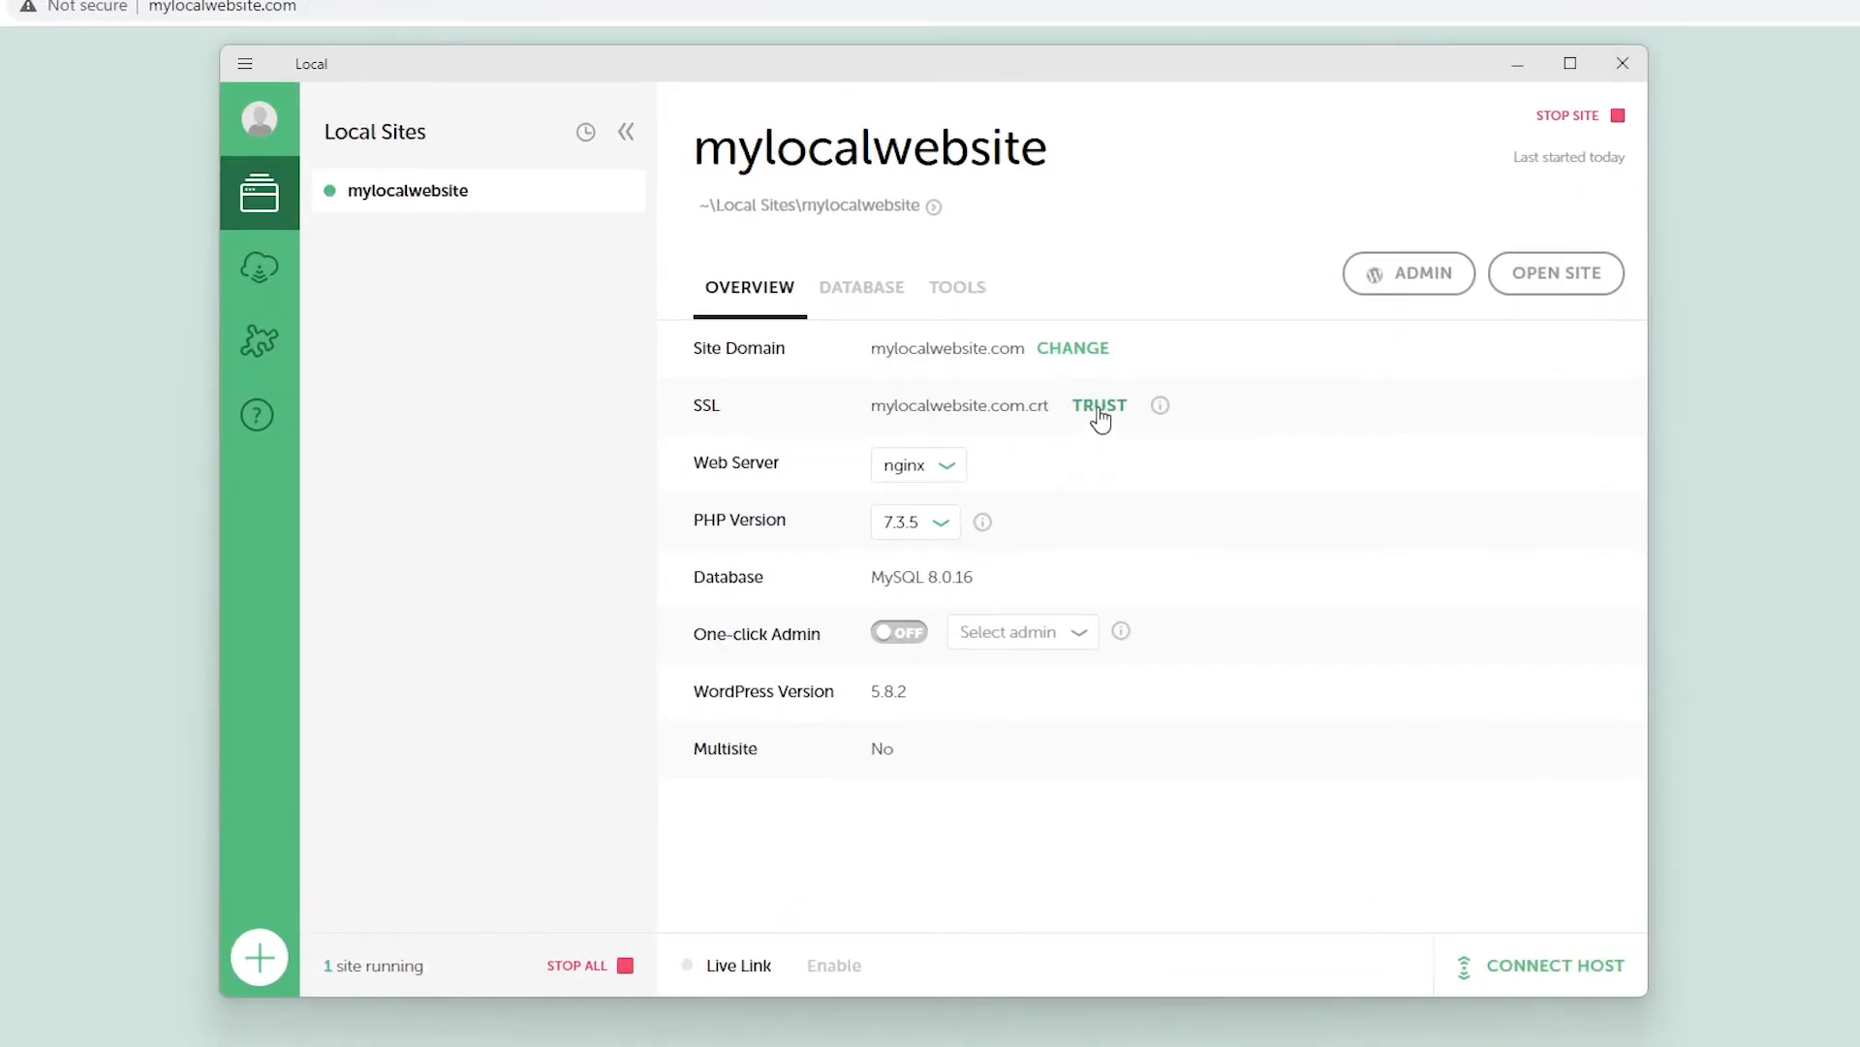
left_click(1100, 409)
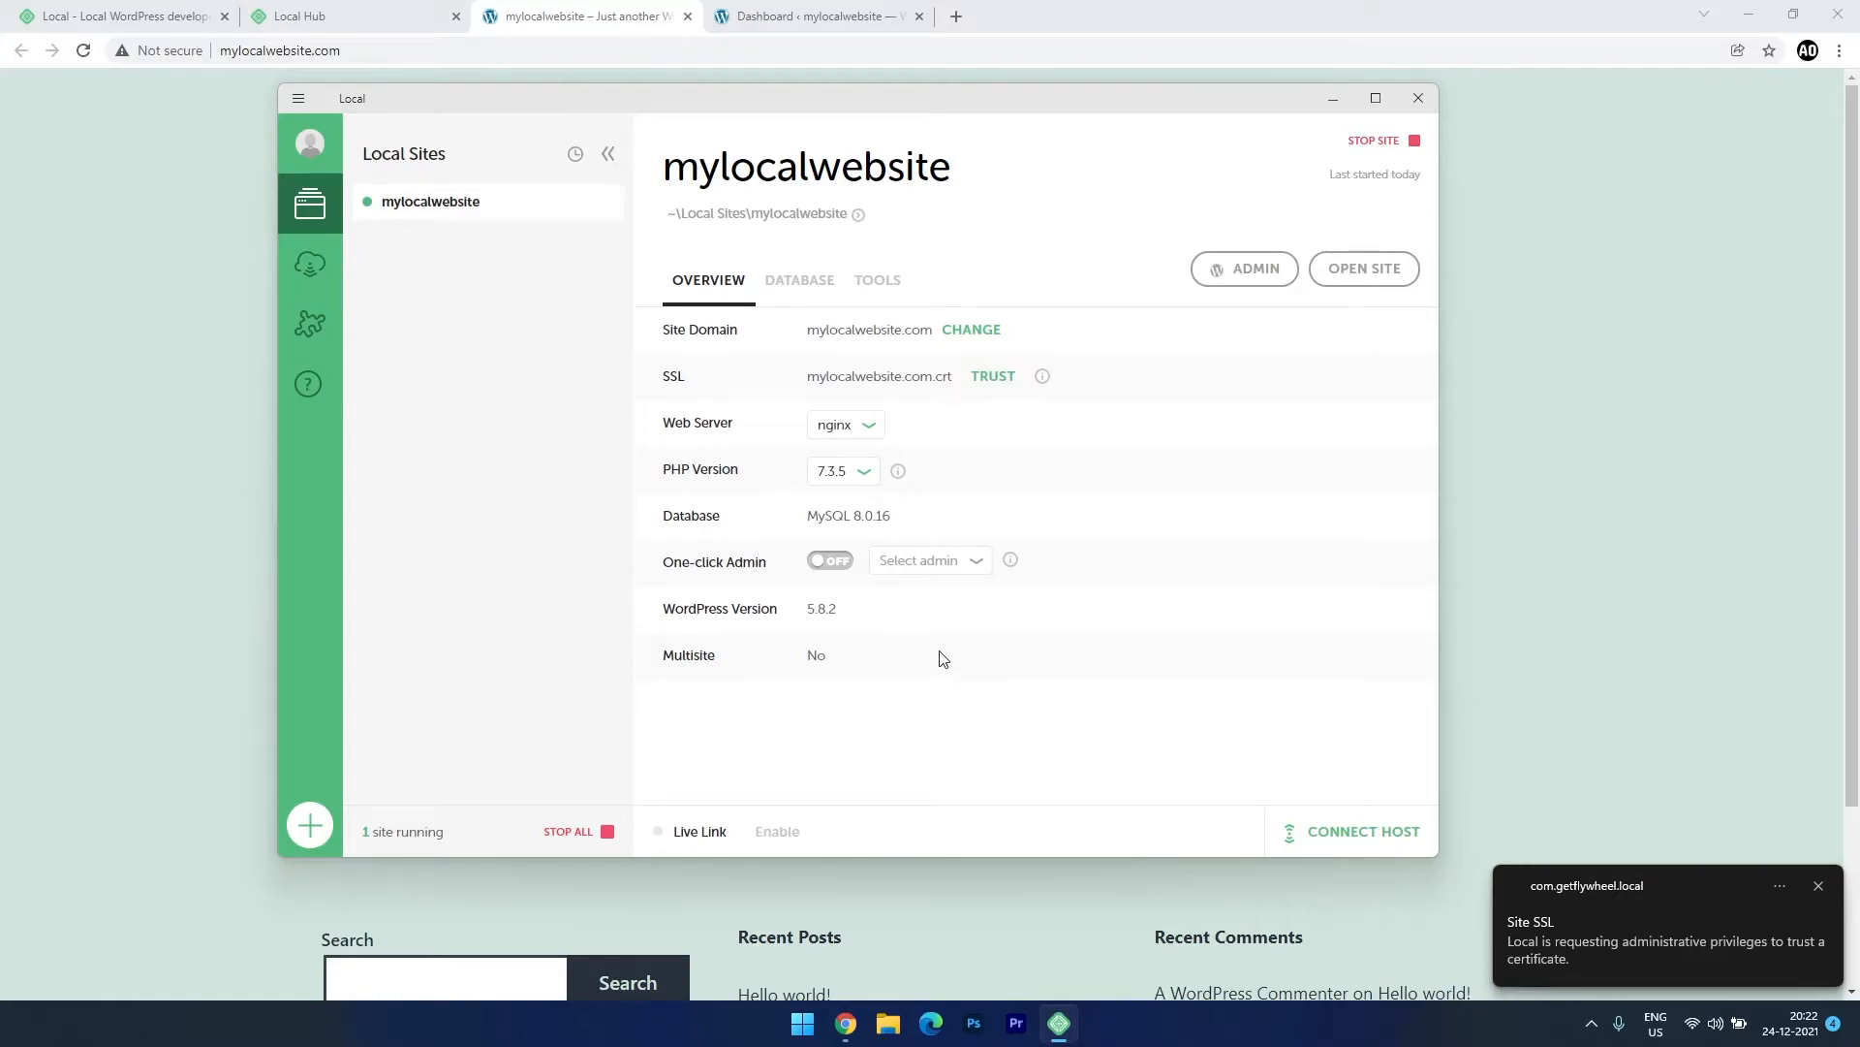
left_click(814, 16)
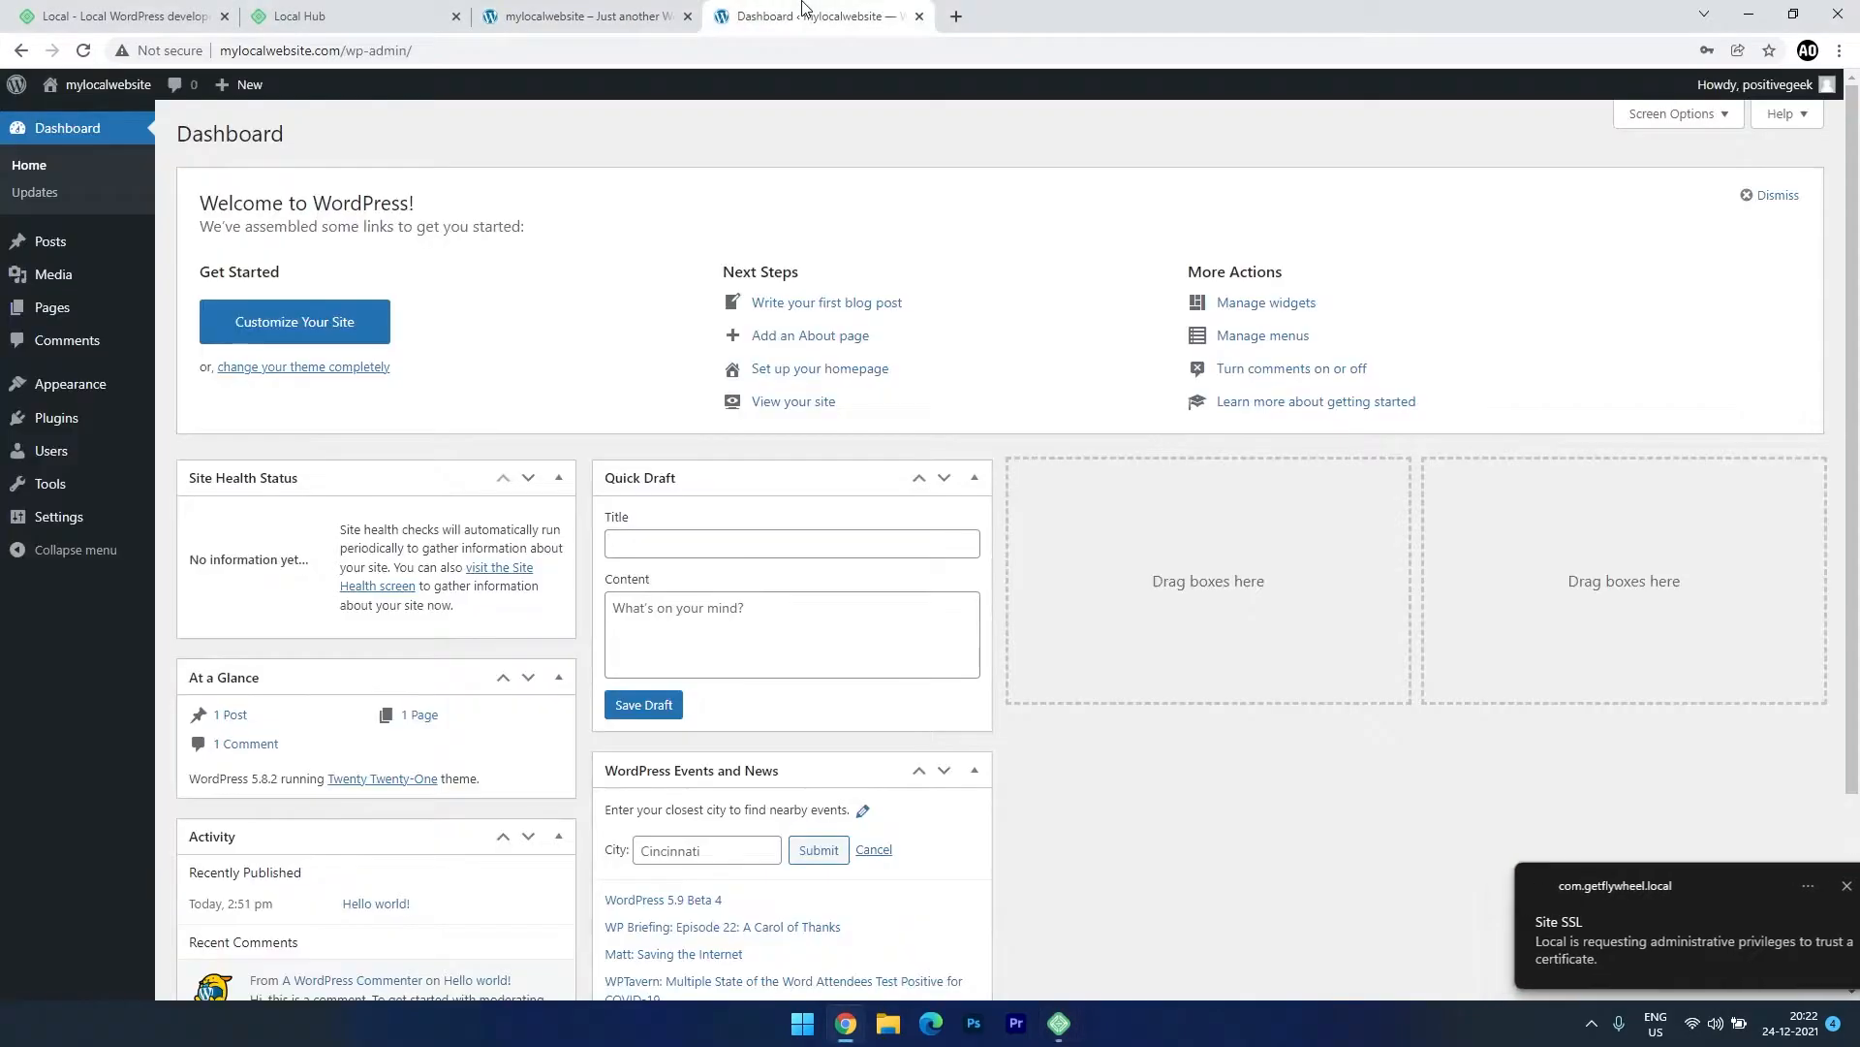
mouse_move(86, 524)
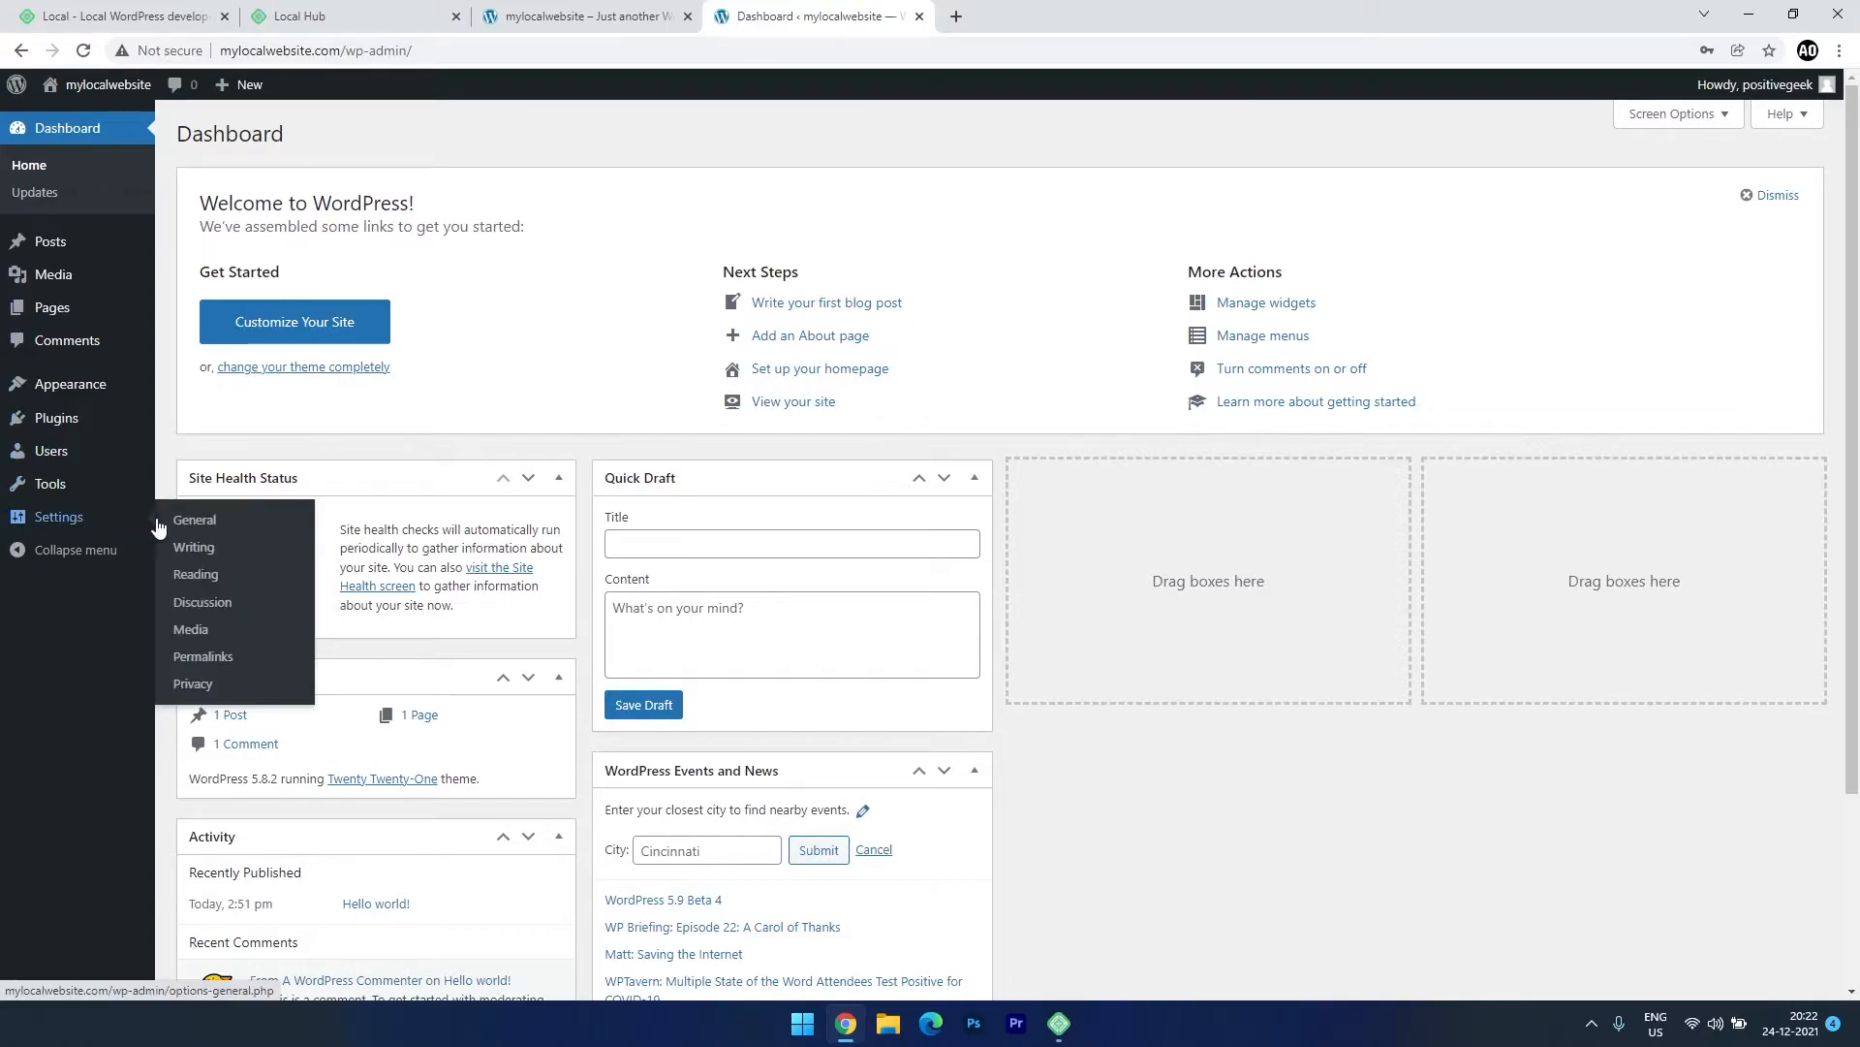
left_click(196, 526)
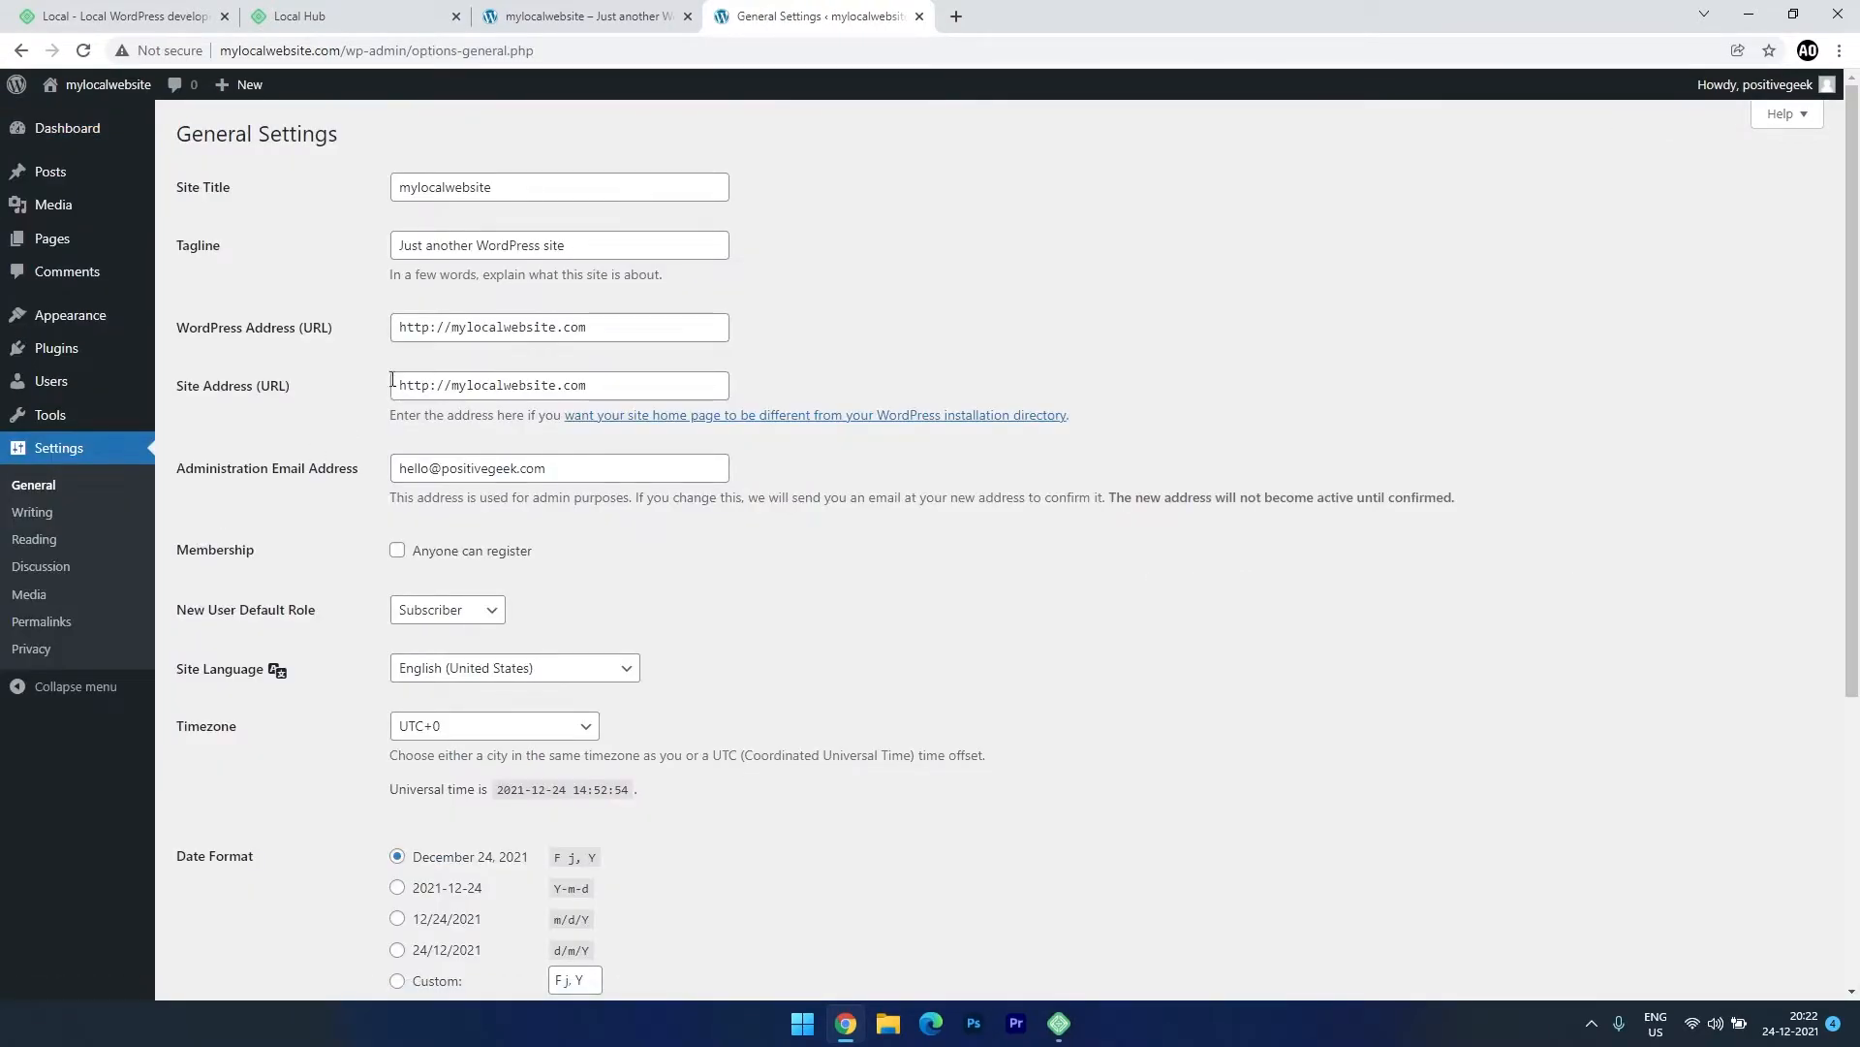
left_click(372, 296)
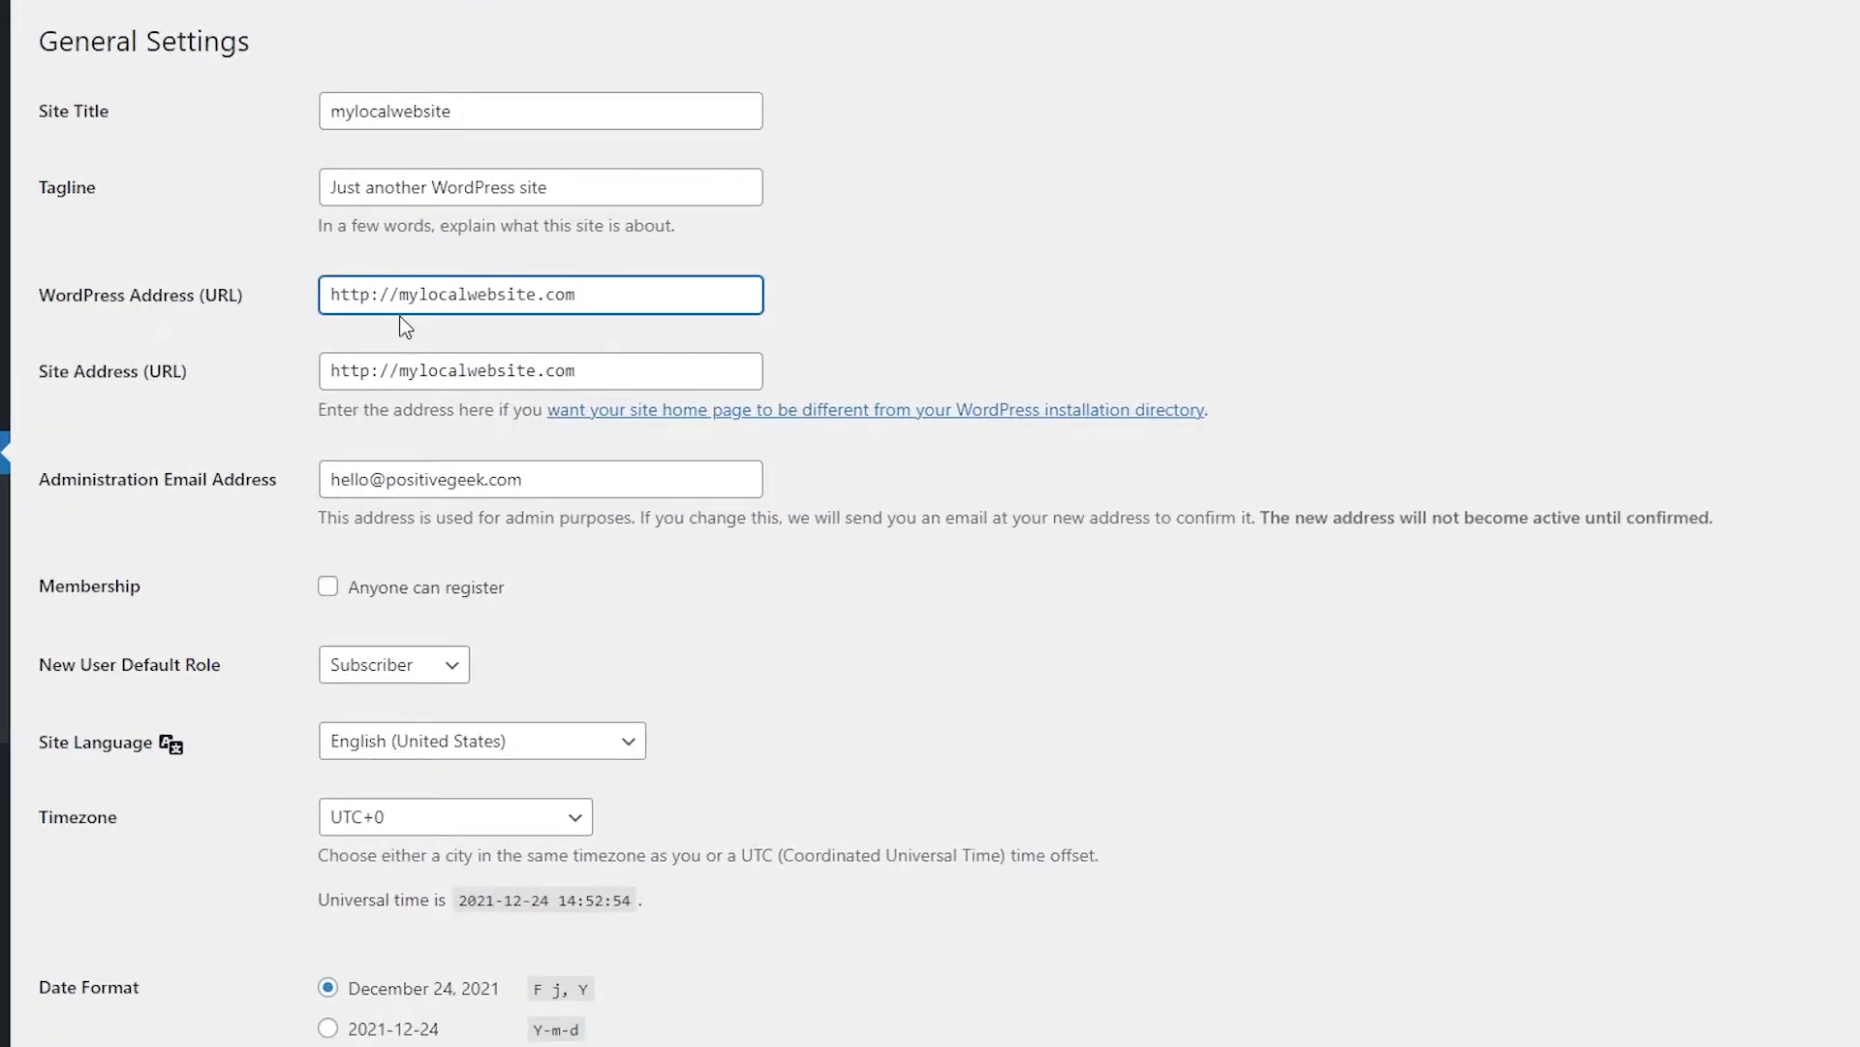
type("s")
left_click(372, 371)
type("s")
scroll(742, 644, "down", 5)
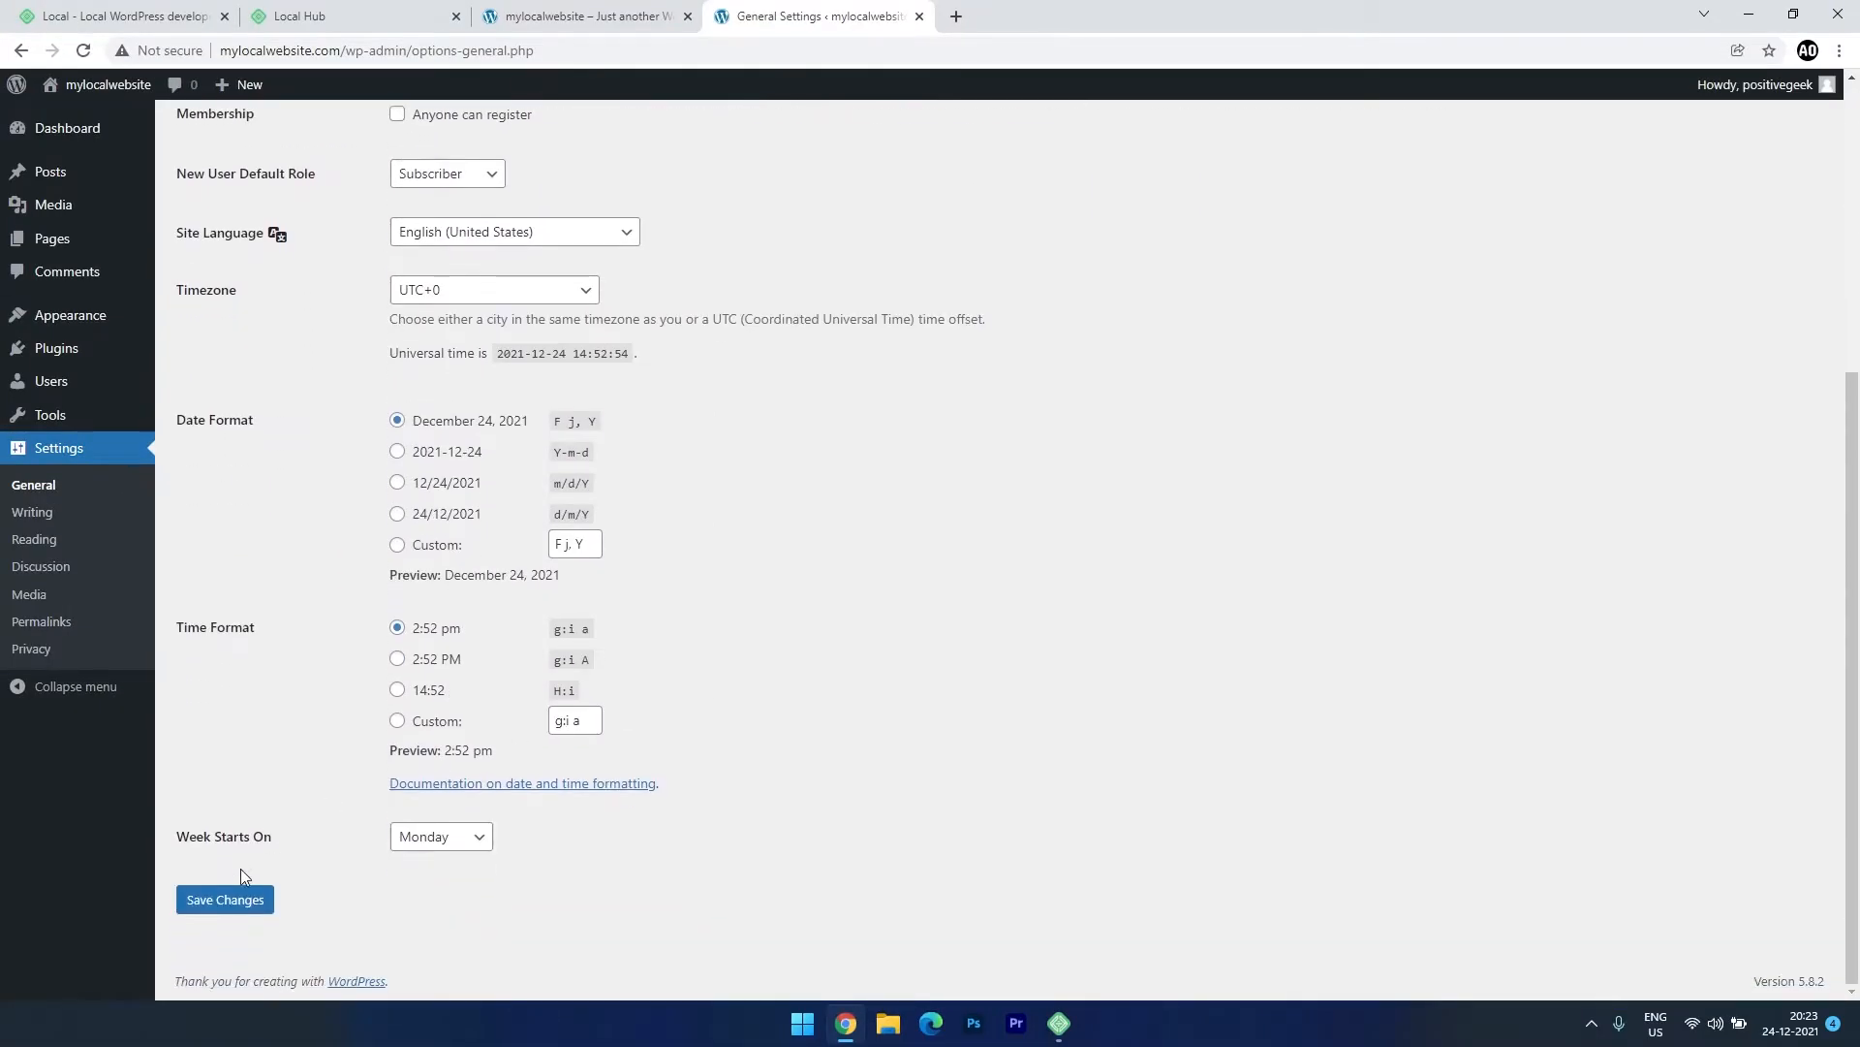
left_click(247, 900)
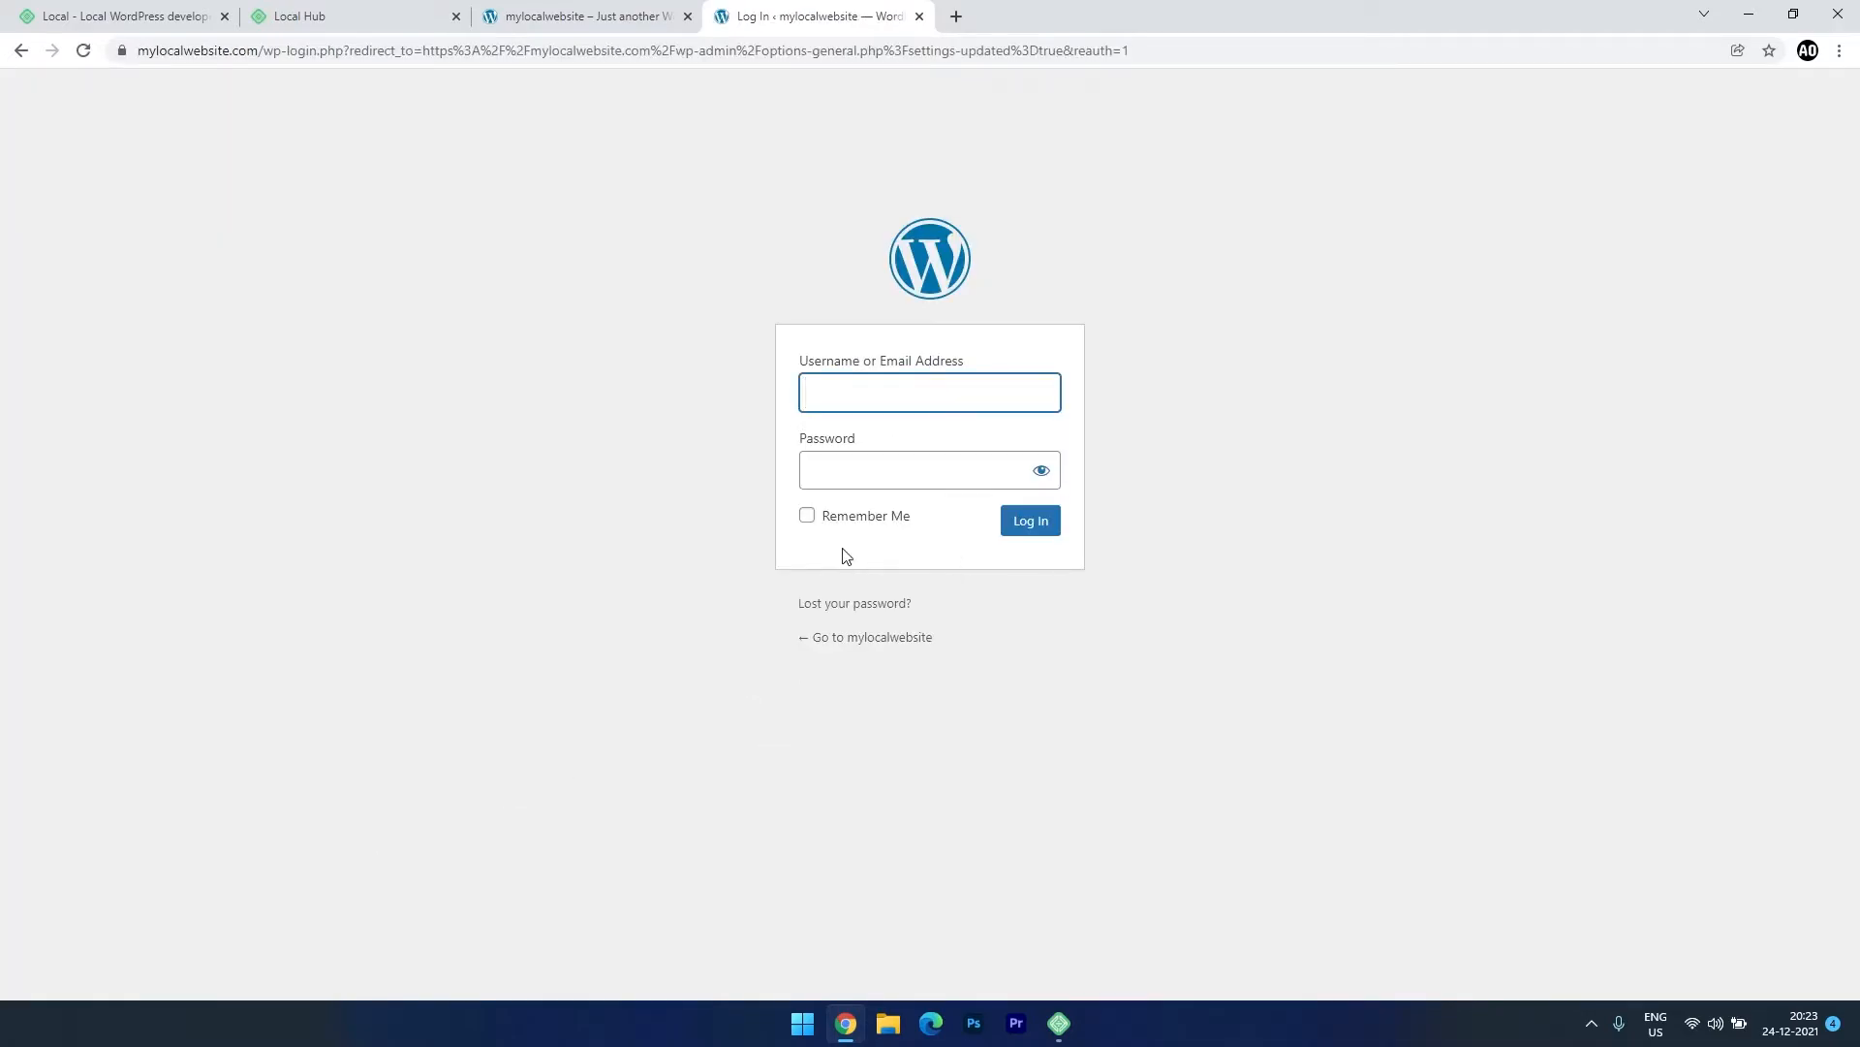
Sign back in with the admin username and password, declining Chrome's offer to save it.
type("positivegeek")
key("Tab")
type("••")
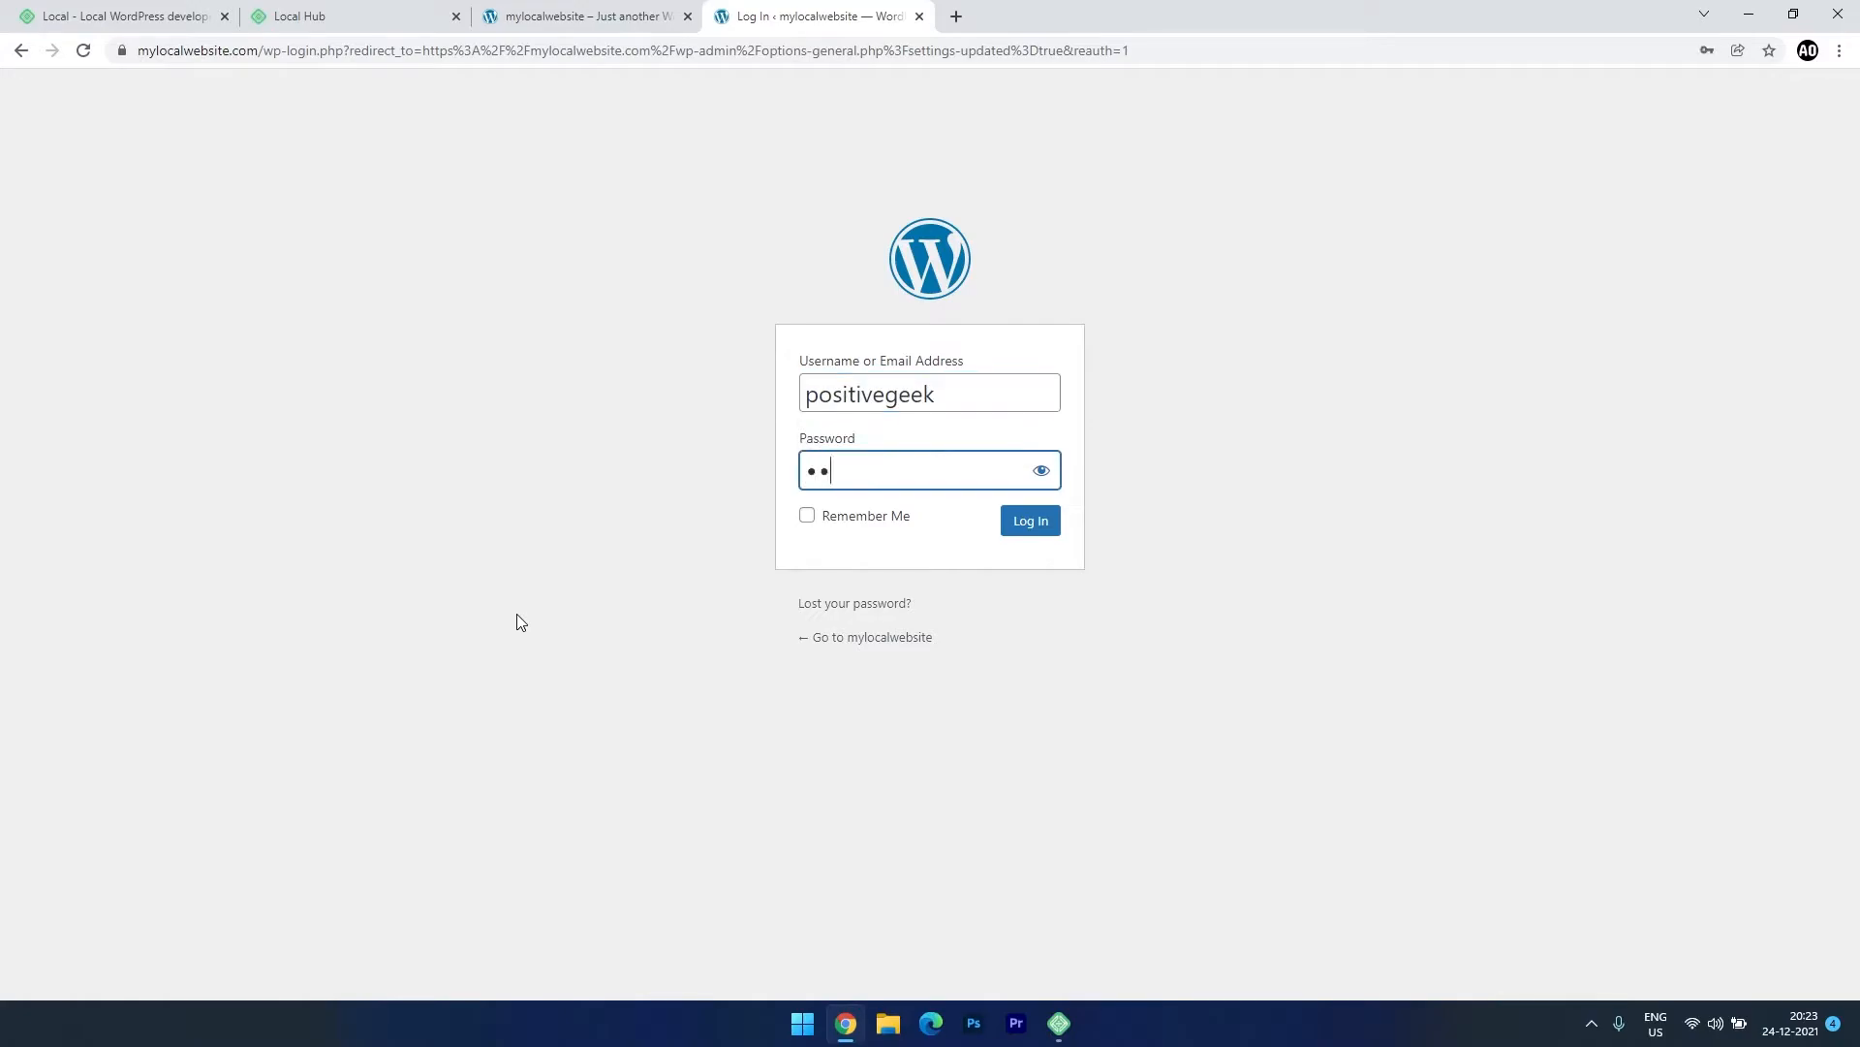
type("••••••")
key("Return")
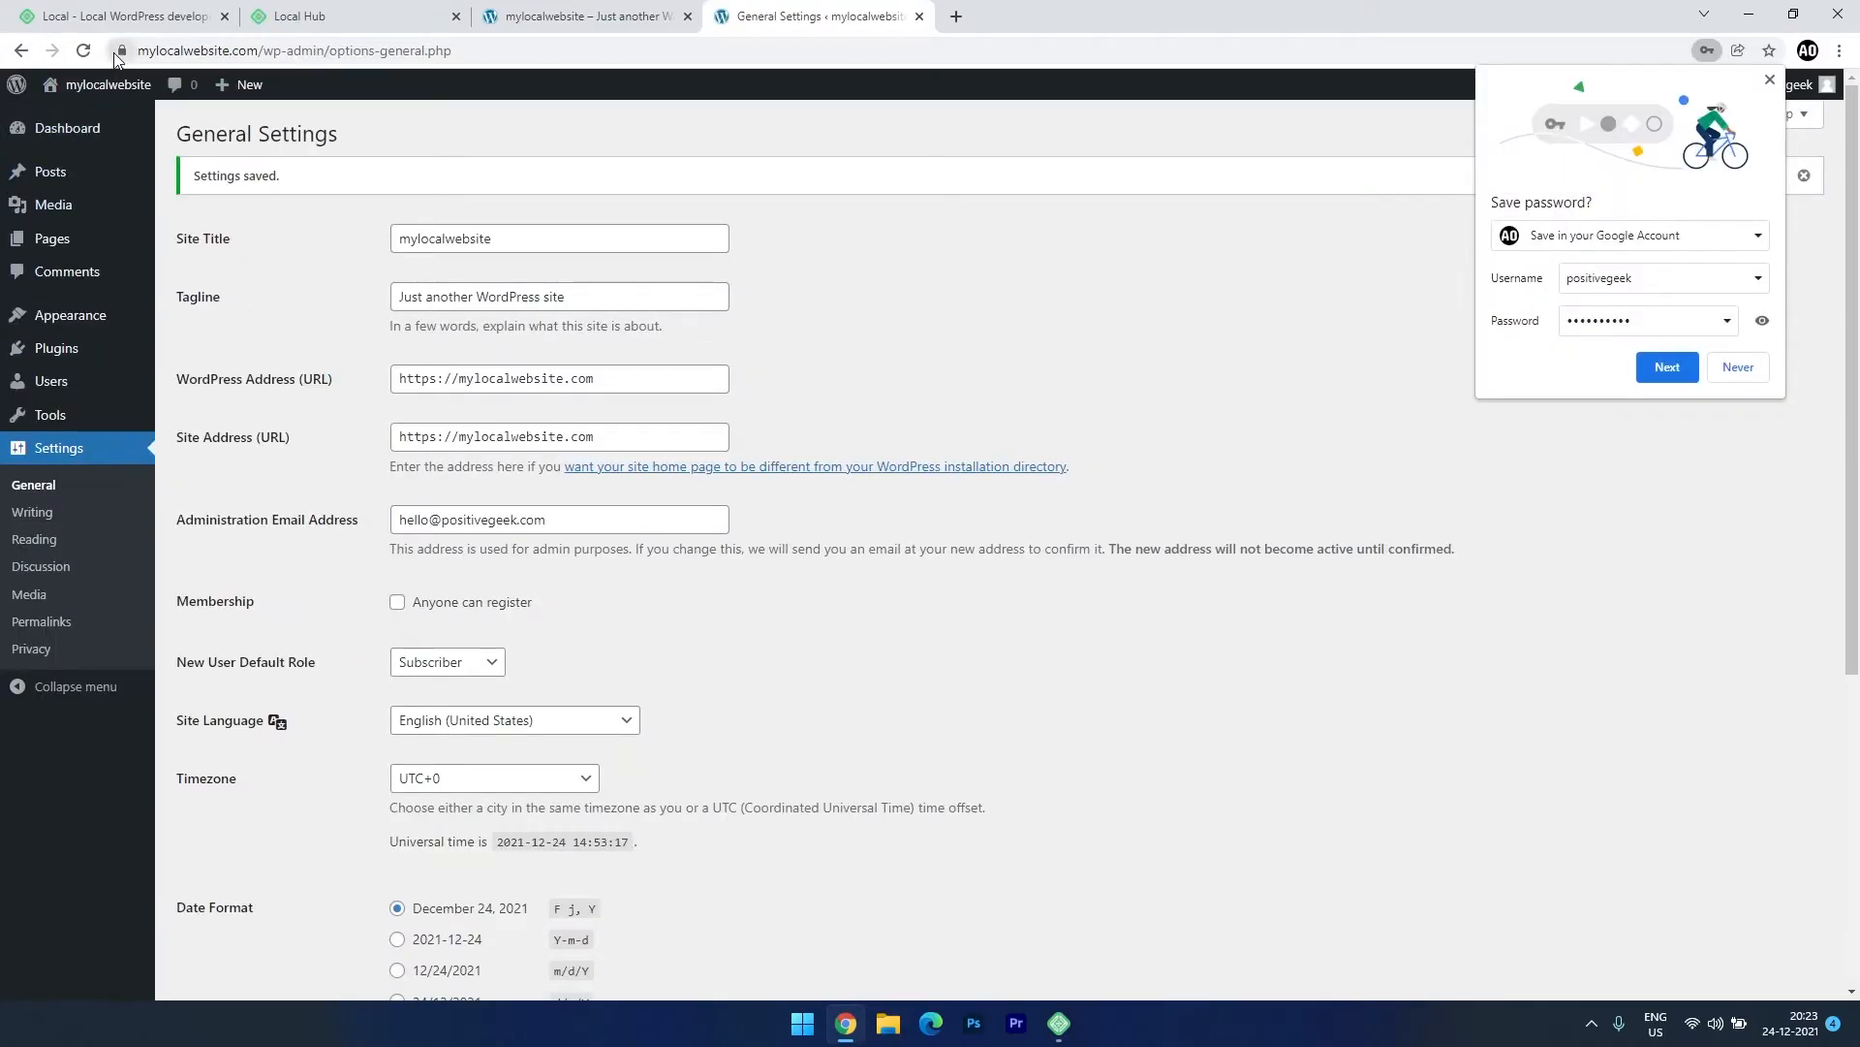
left_click(119, 50)
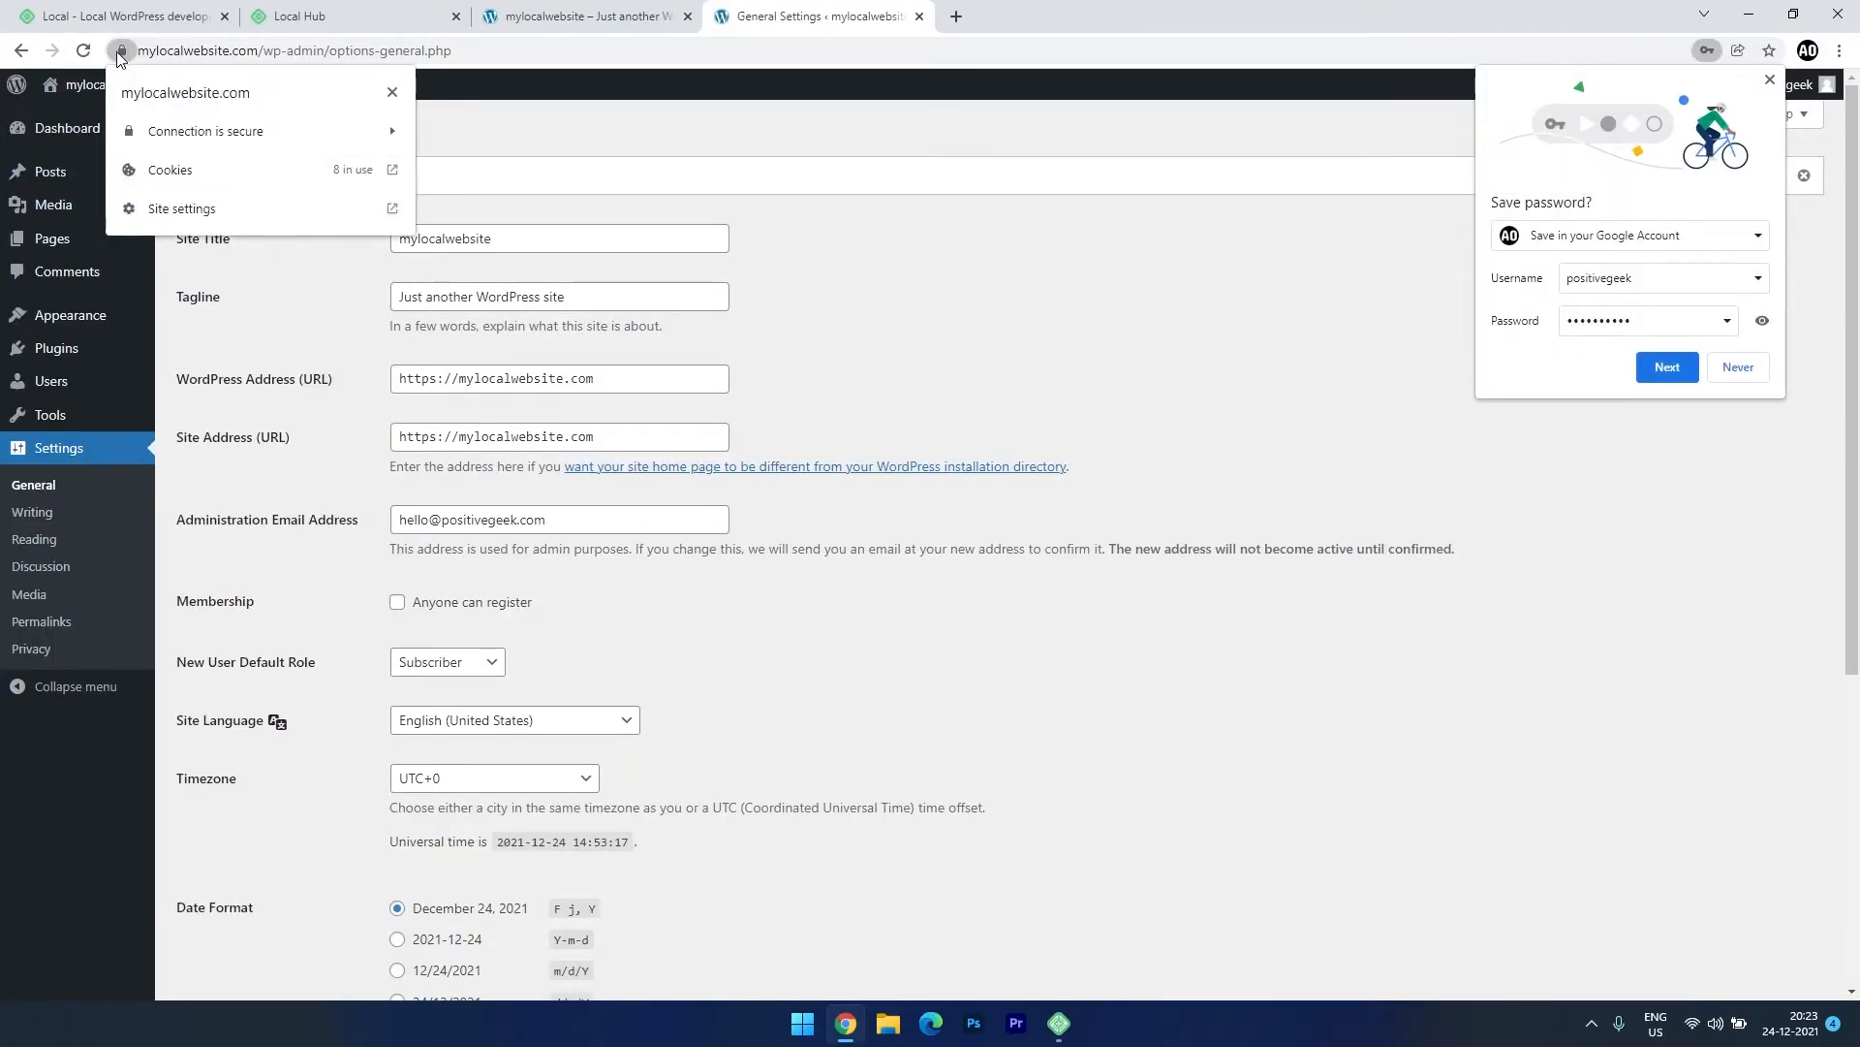
left_click(1739, 367)
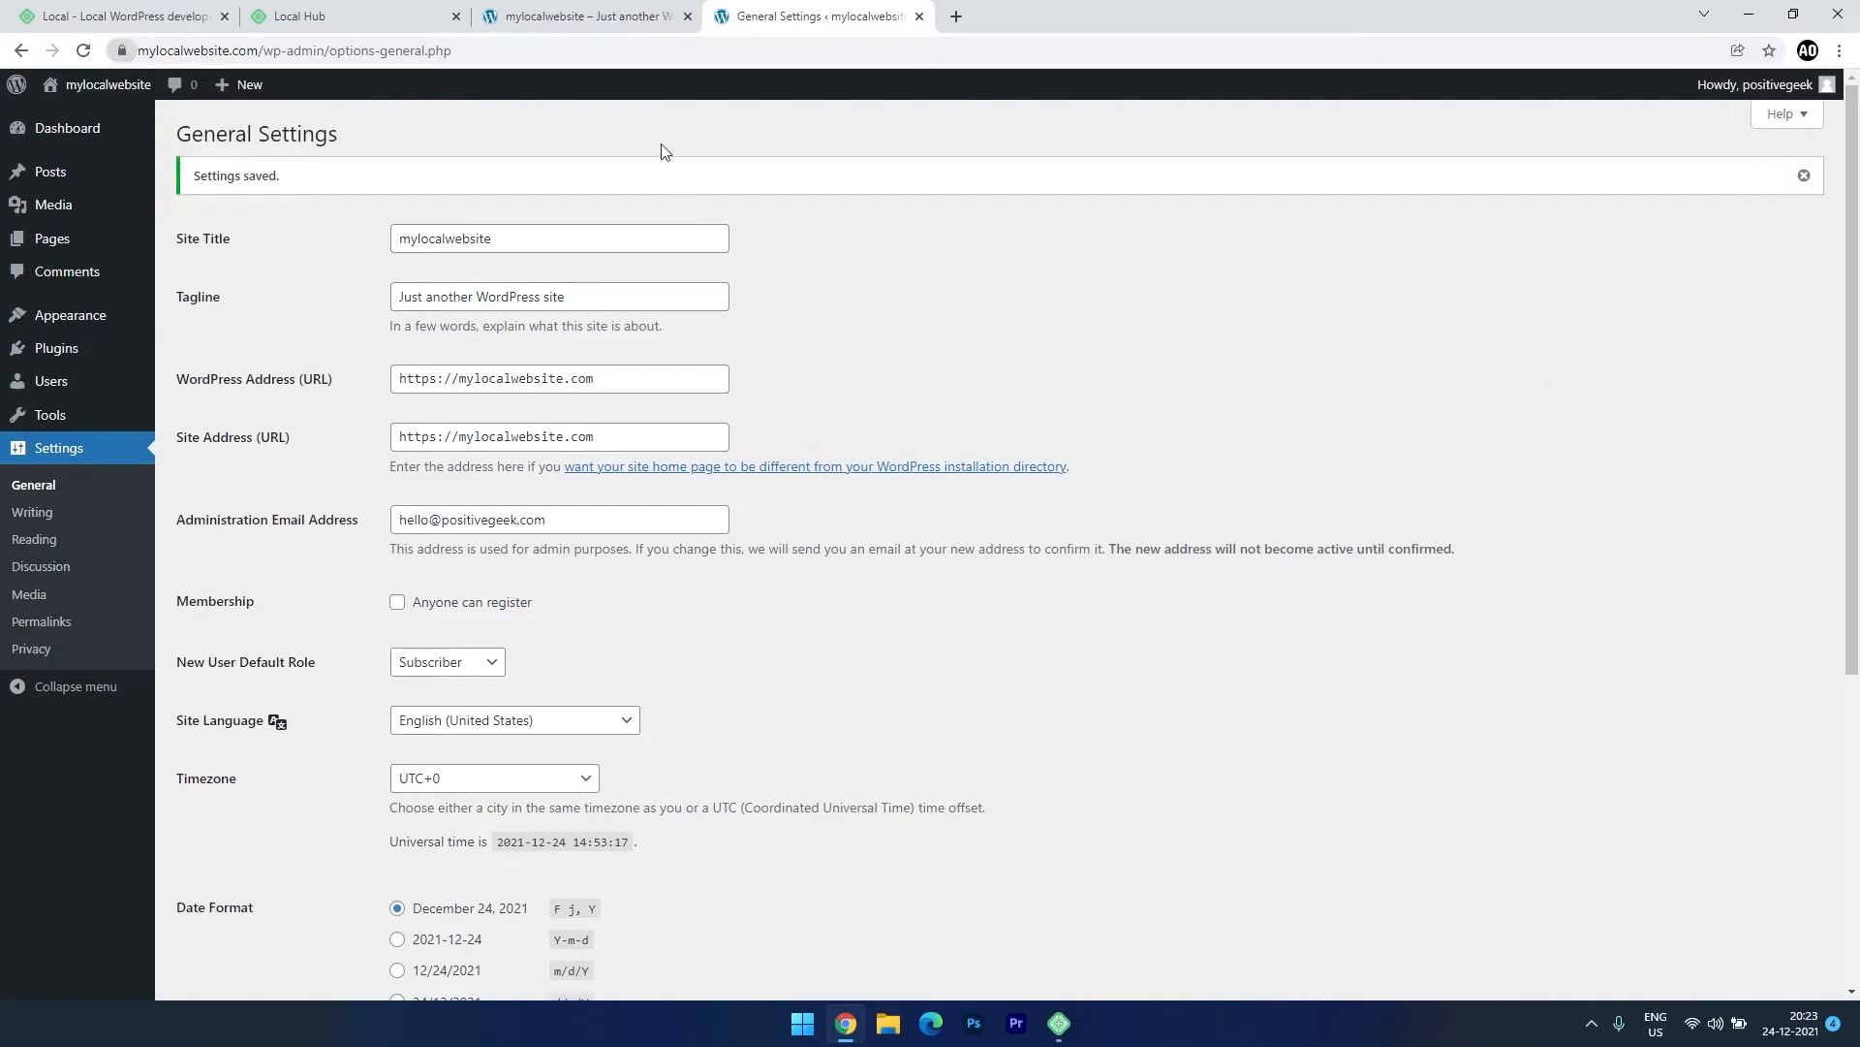
Open the site in a new tab, confirm its secure connection, then close that tab.
middle_click(98, 118)
left_click(1033, 8)
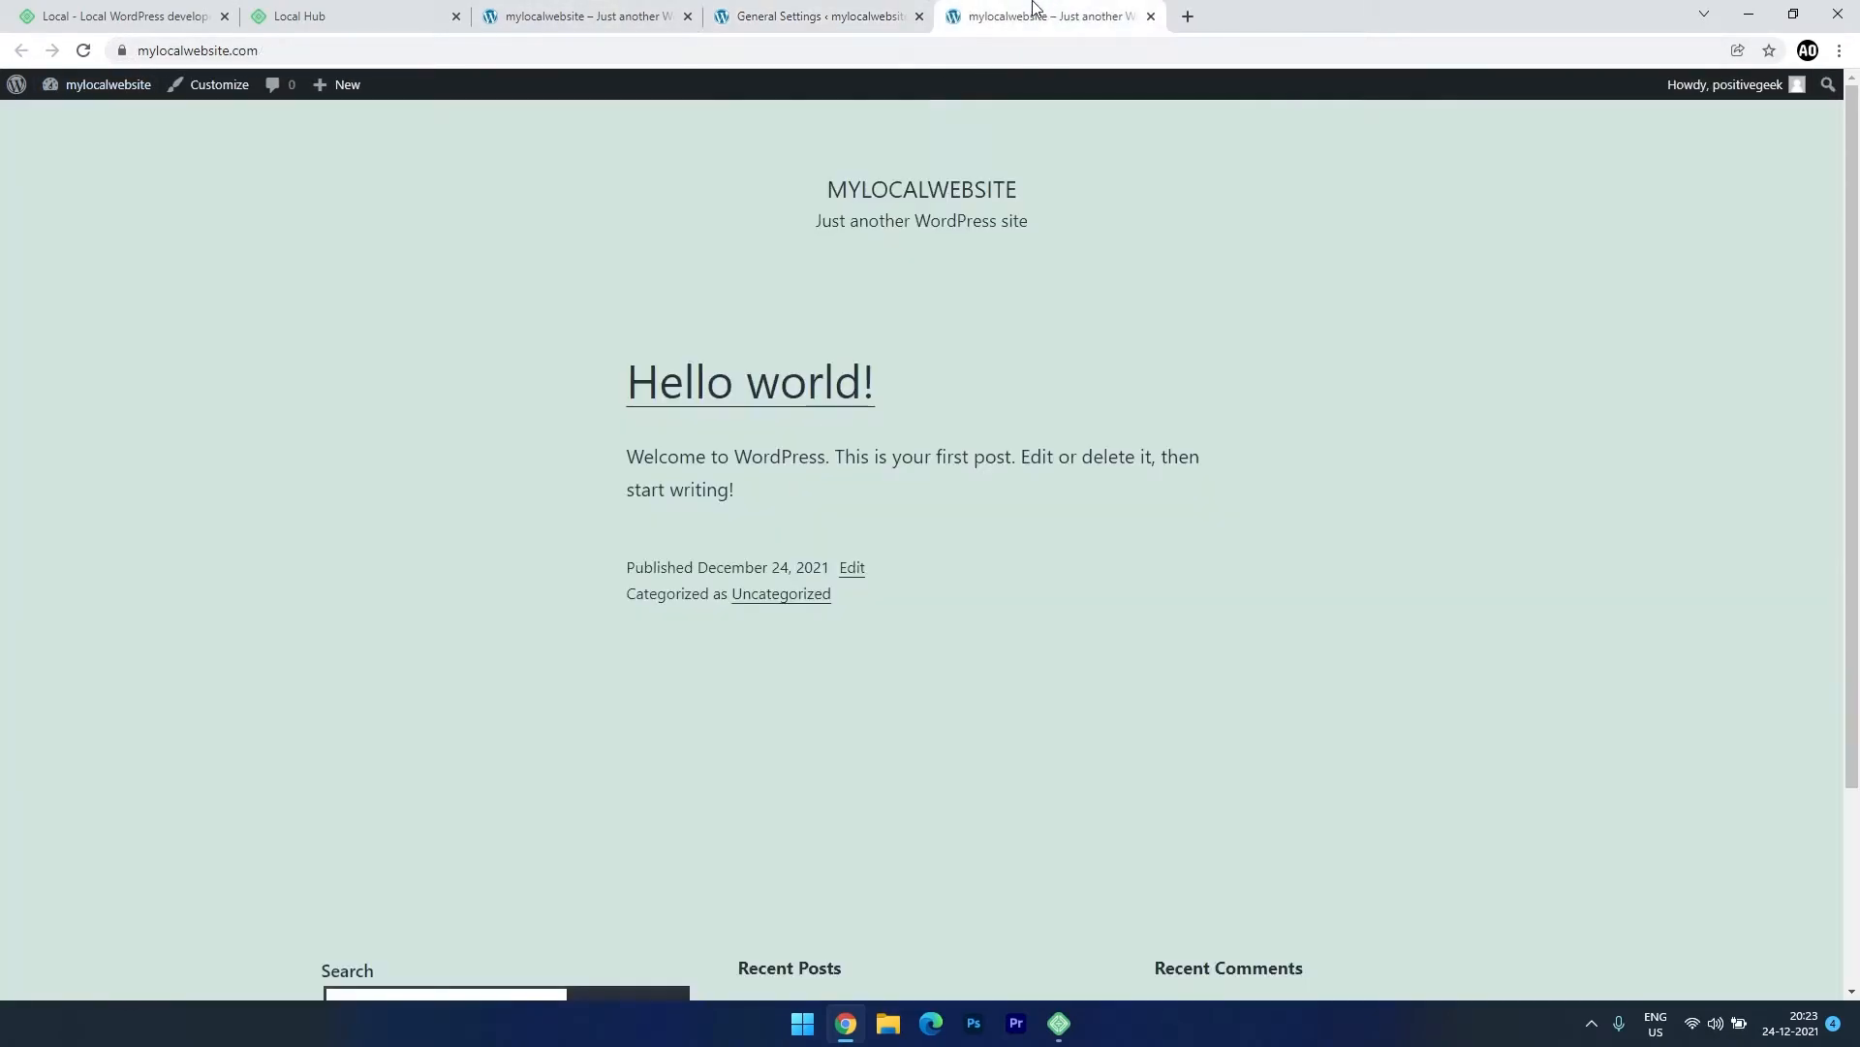
left_click(122, 51)
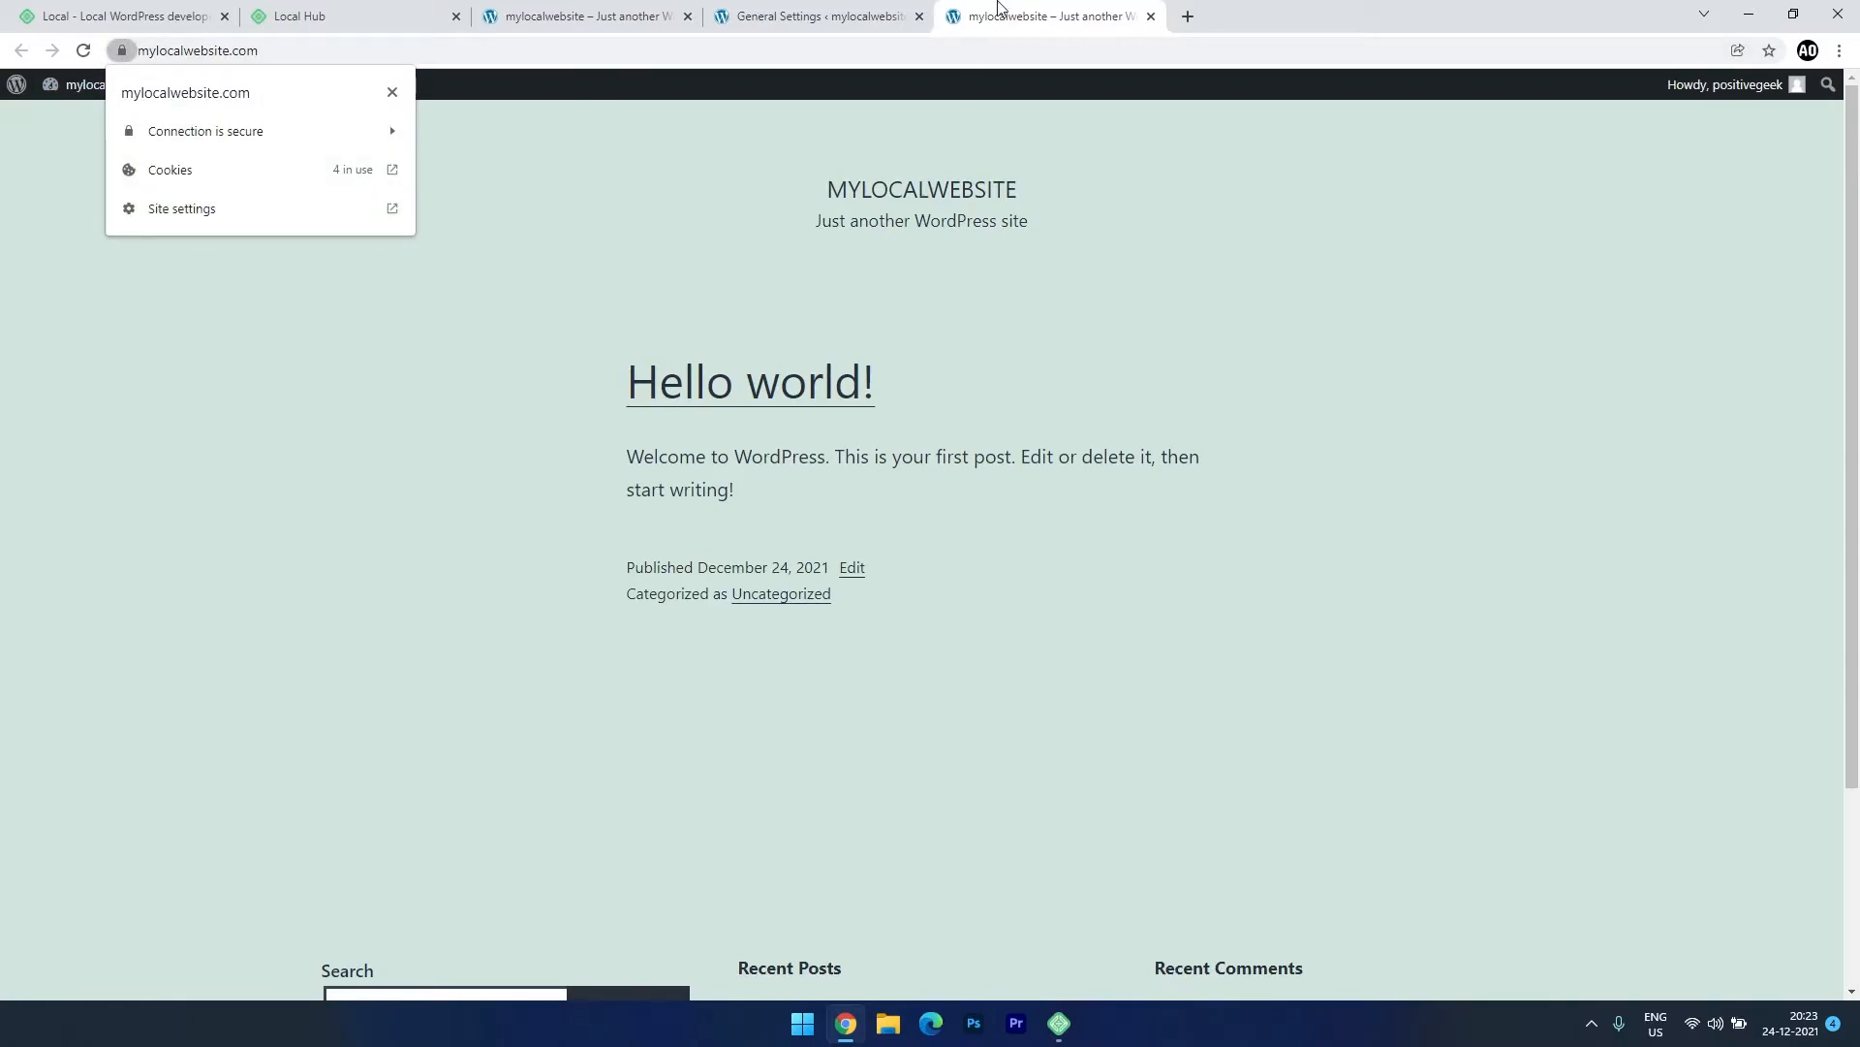
left_click(1151, 16)
mouse_move(85, 312)
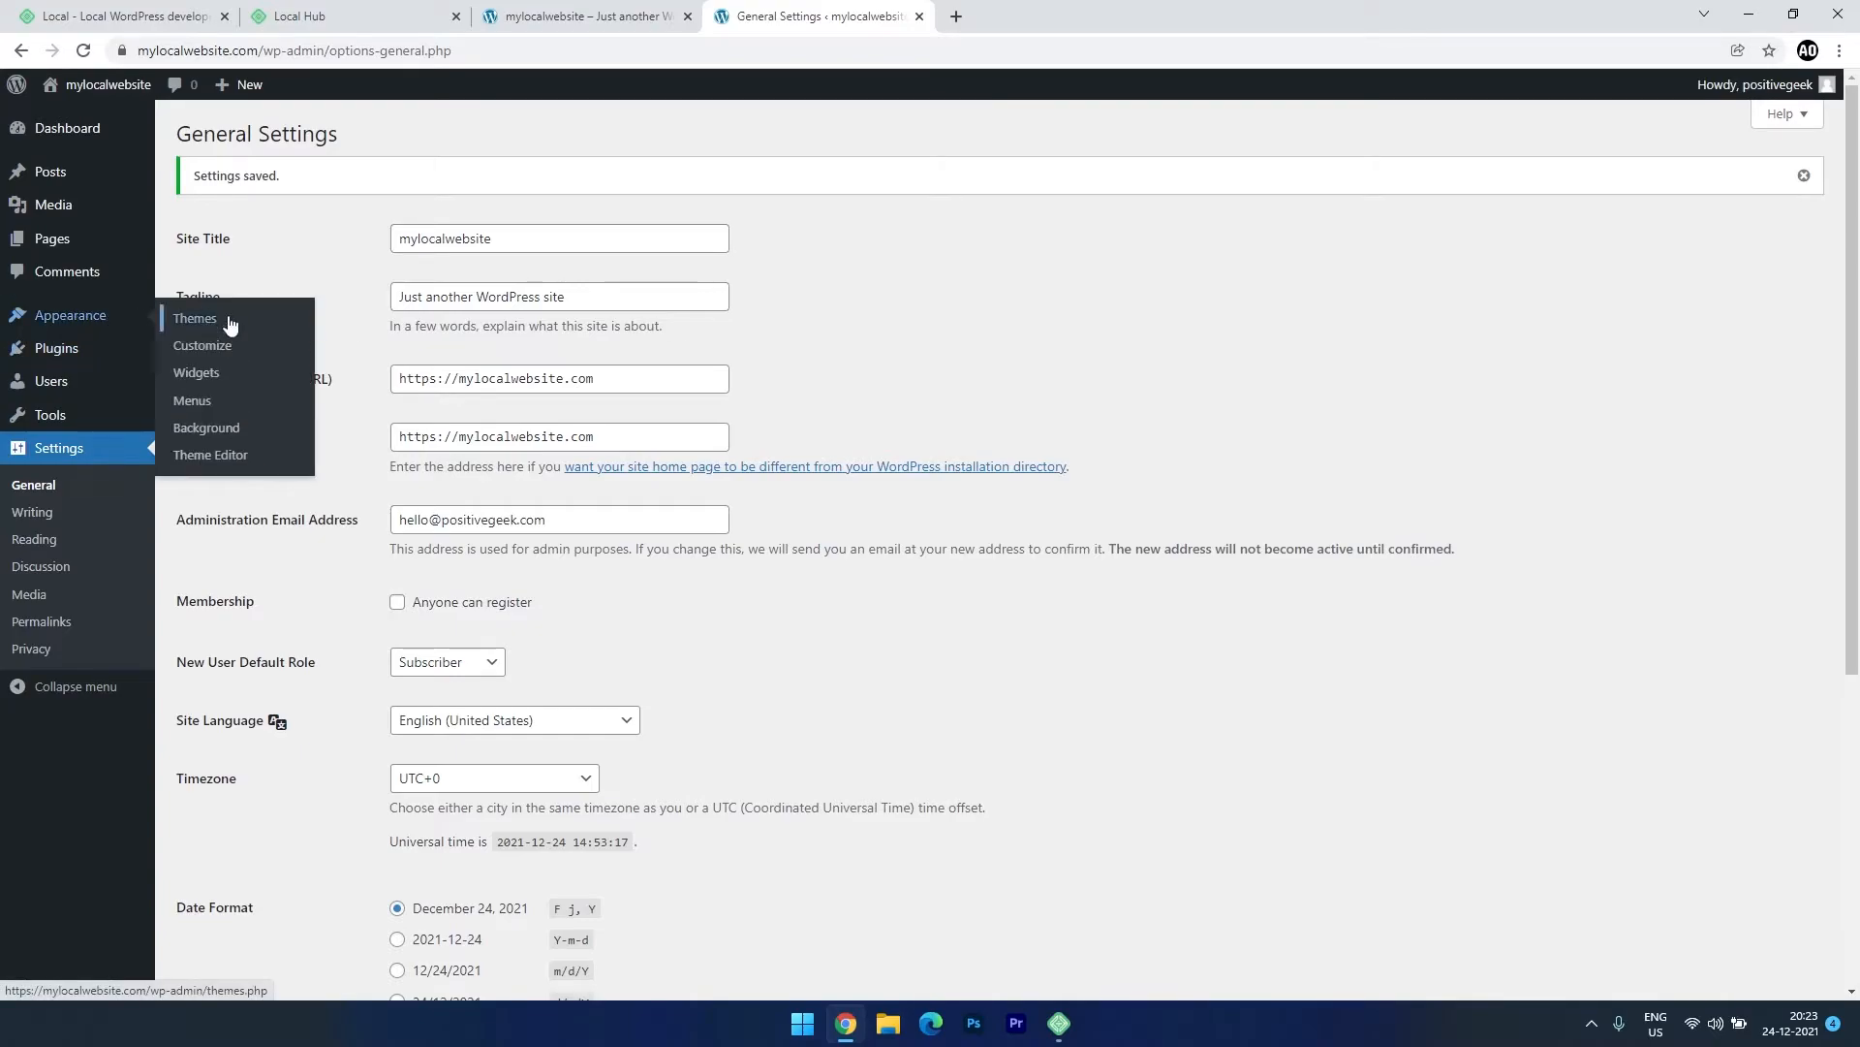
Install and activate Astra from Themes > Add New, preview the front page, and return to Dashboard.
left_click(228, 318)
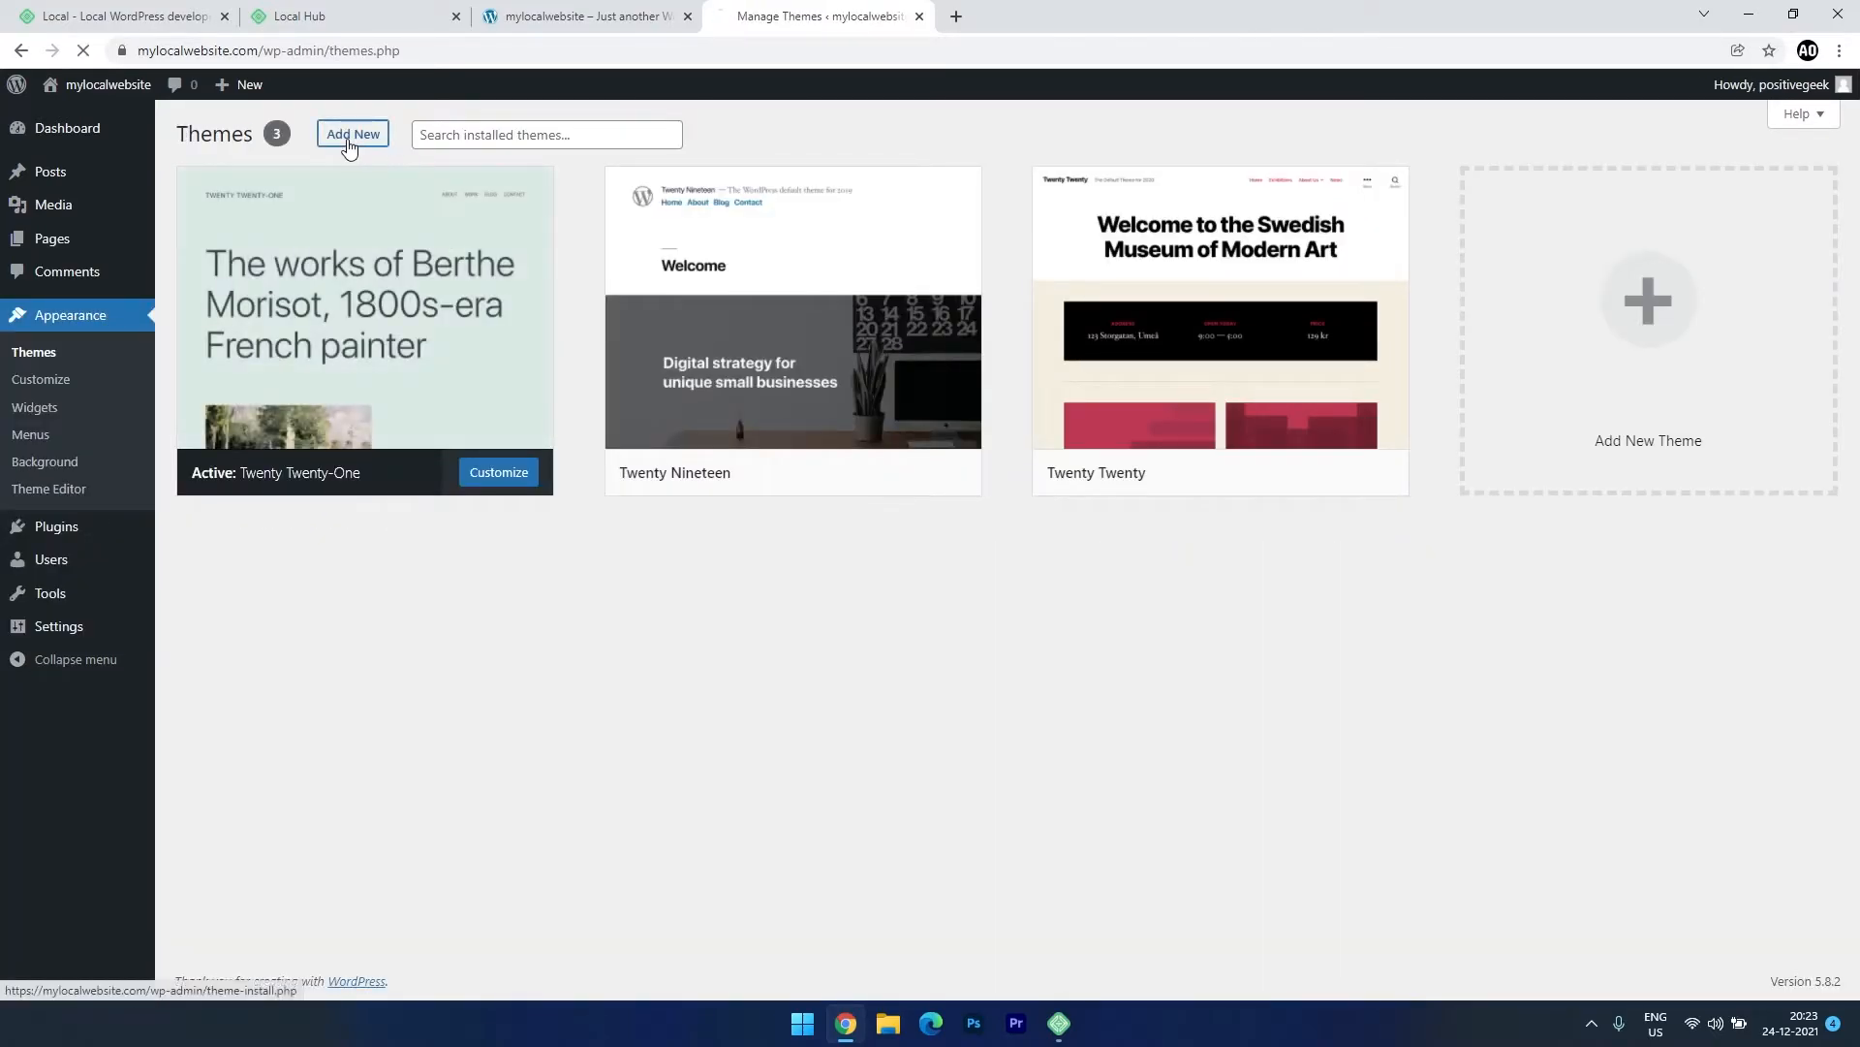
left_click(351, 139)
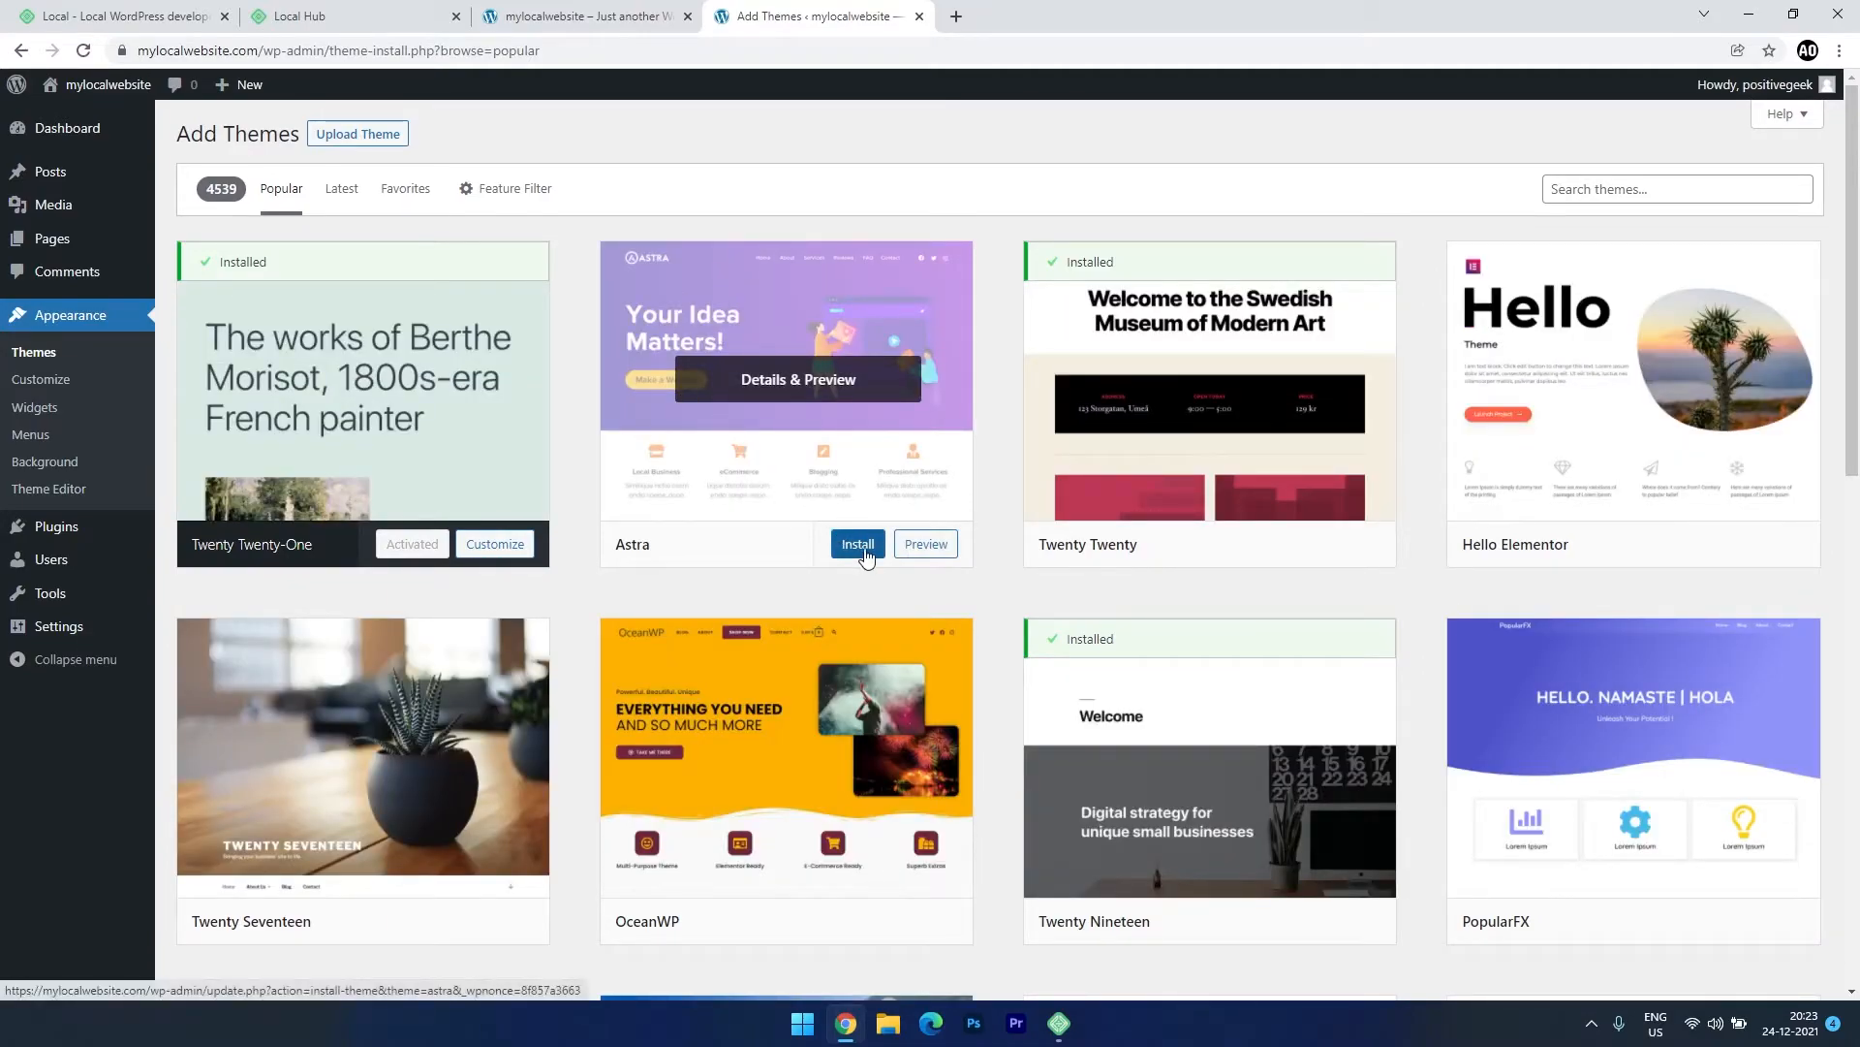
left_click(859, 545)
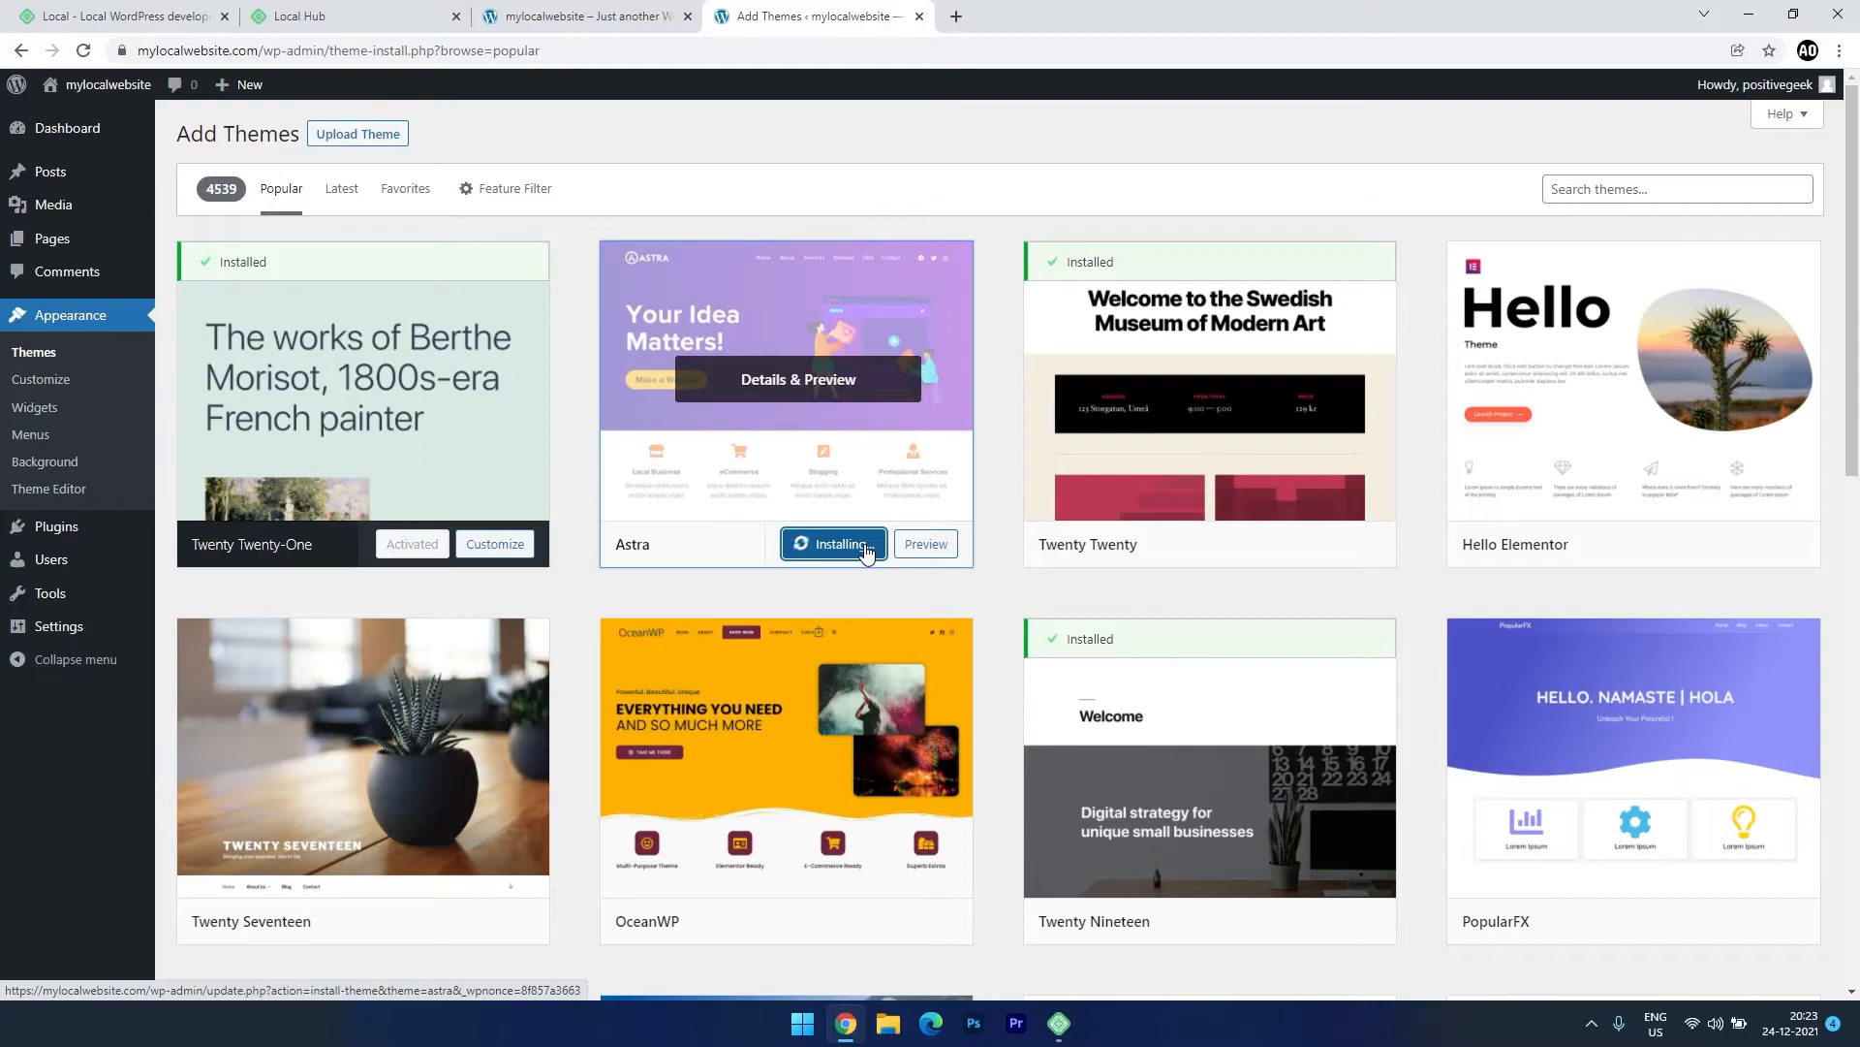
left_click(863, 546)
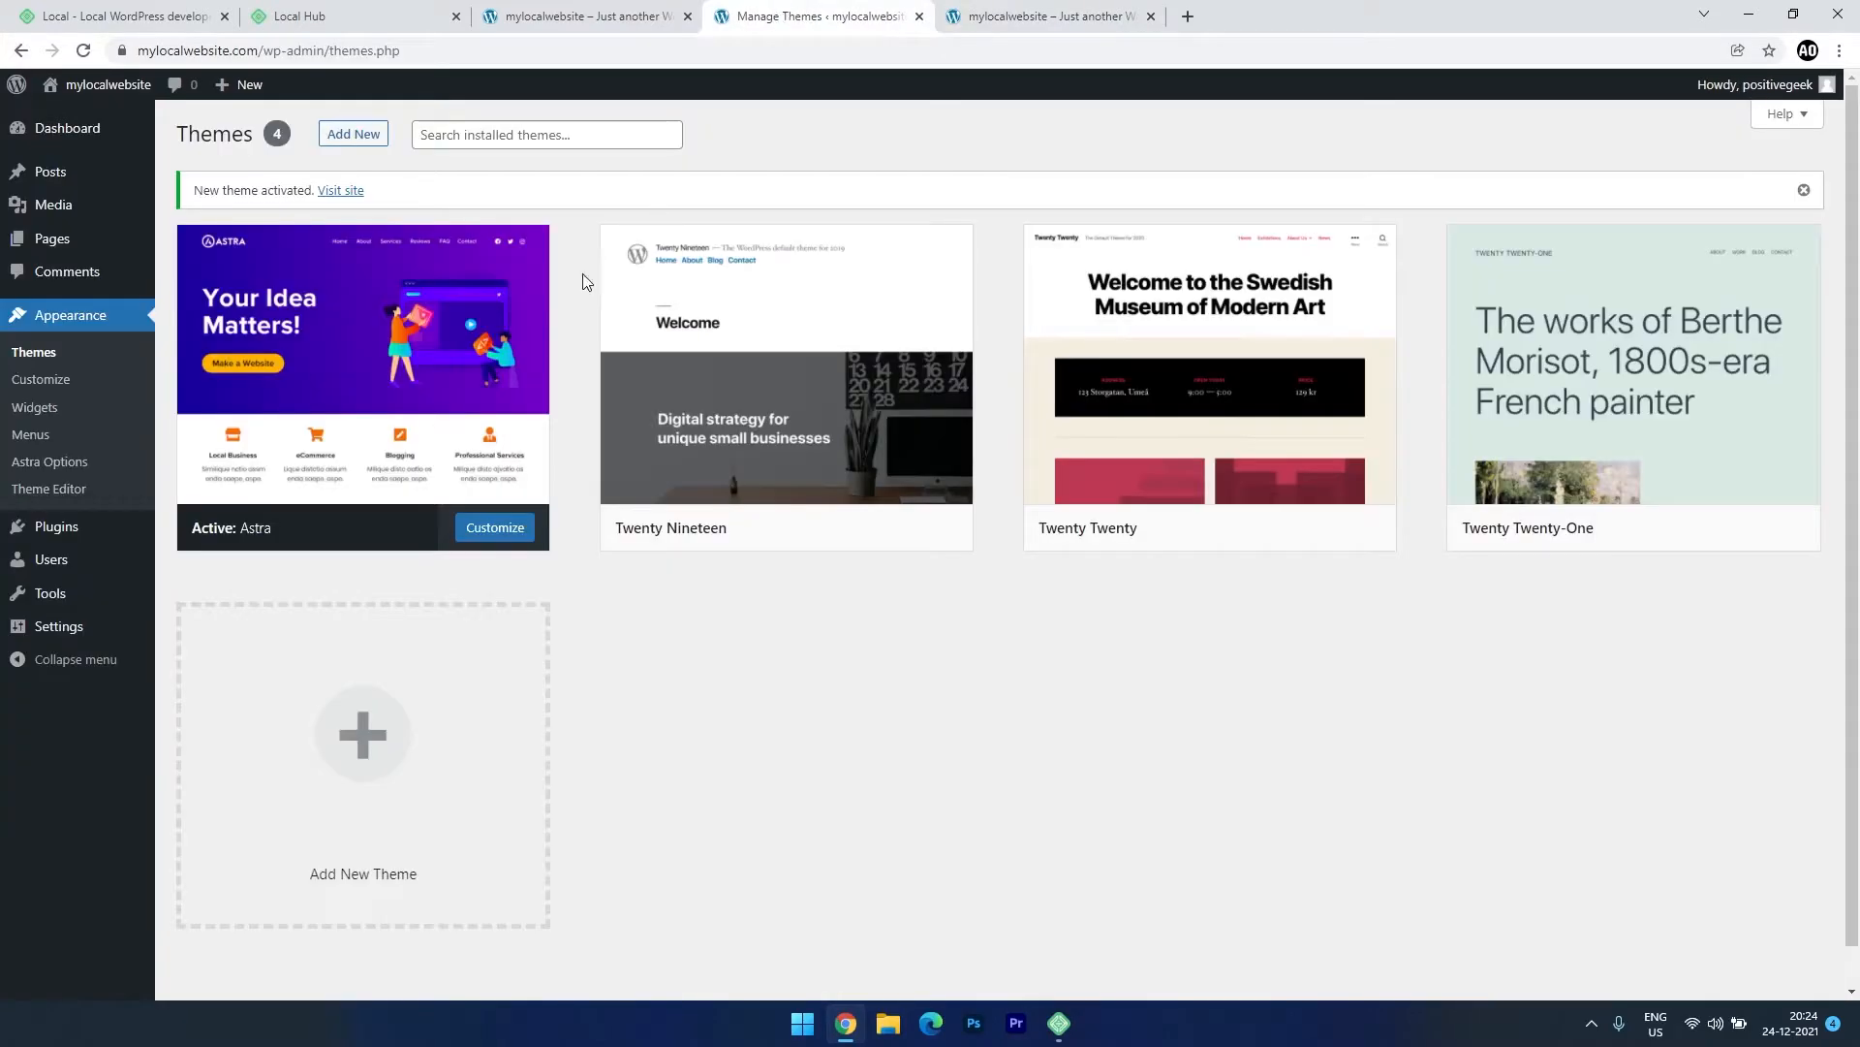
left_click(1042, 15)
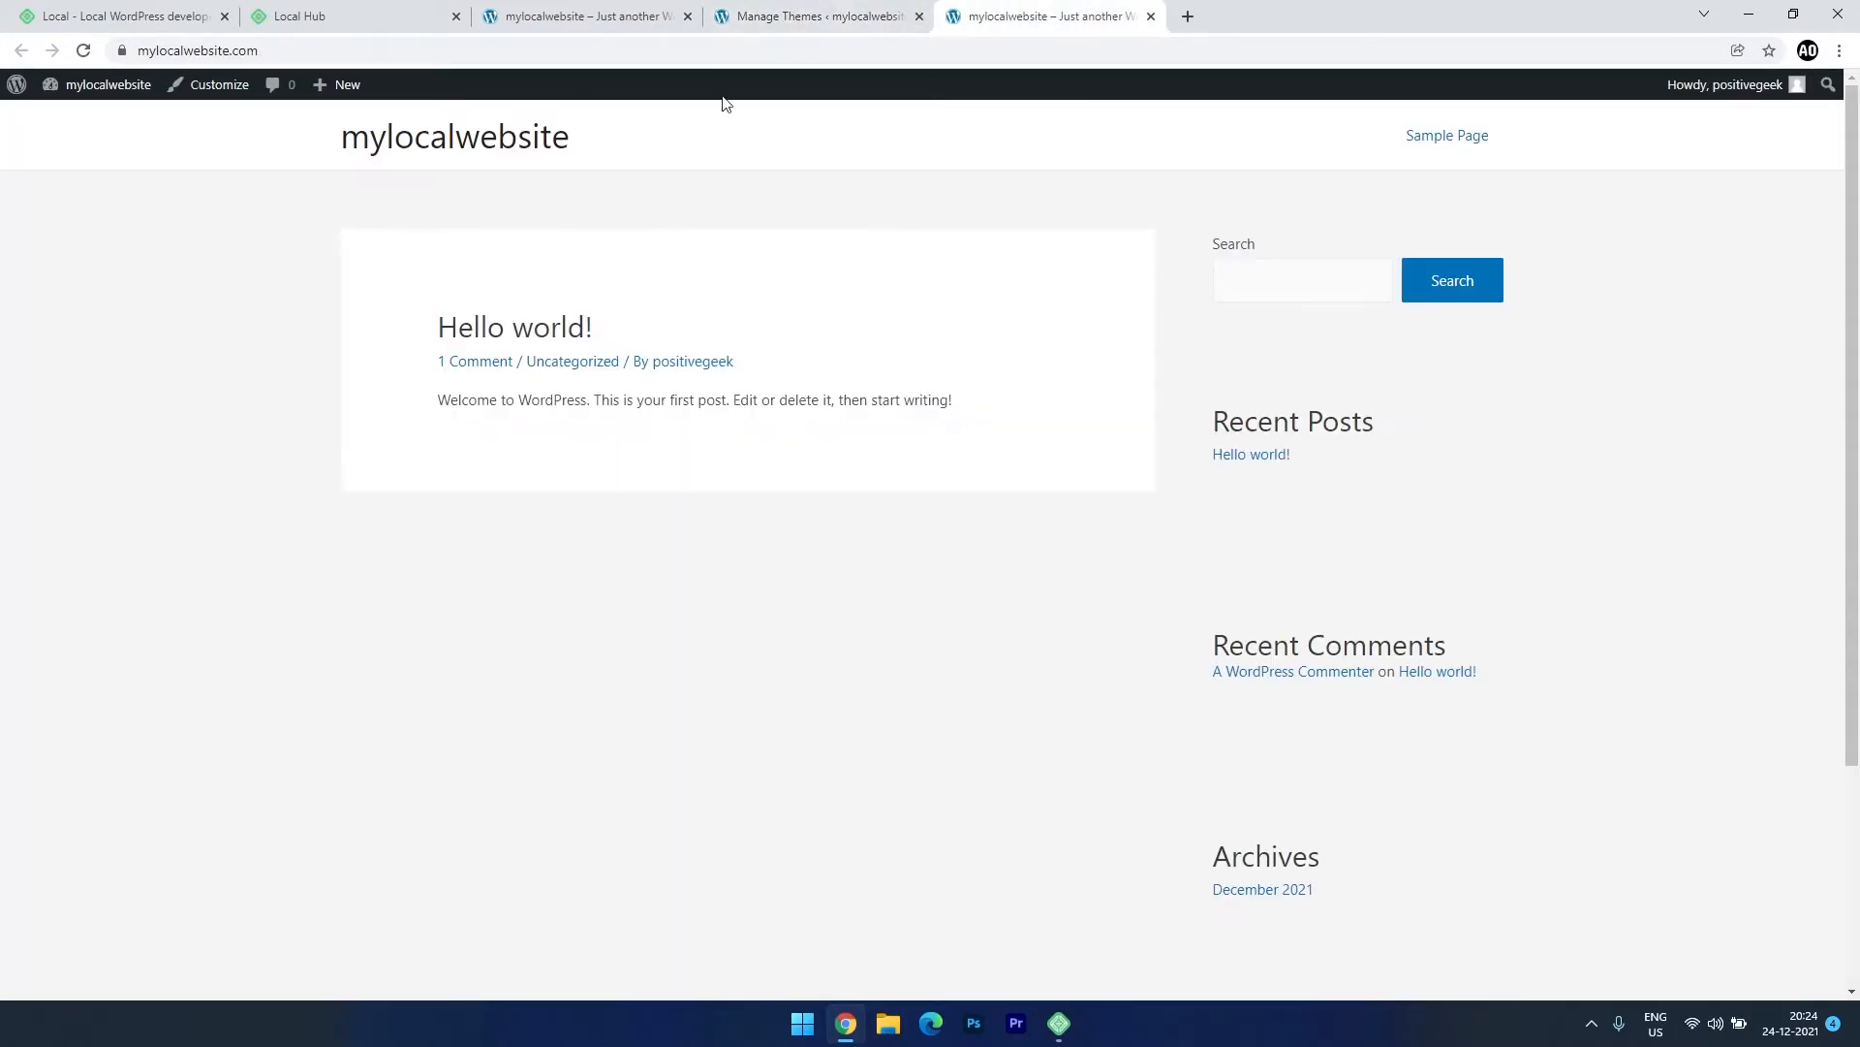
left_click(819, 16)
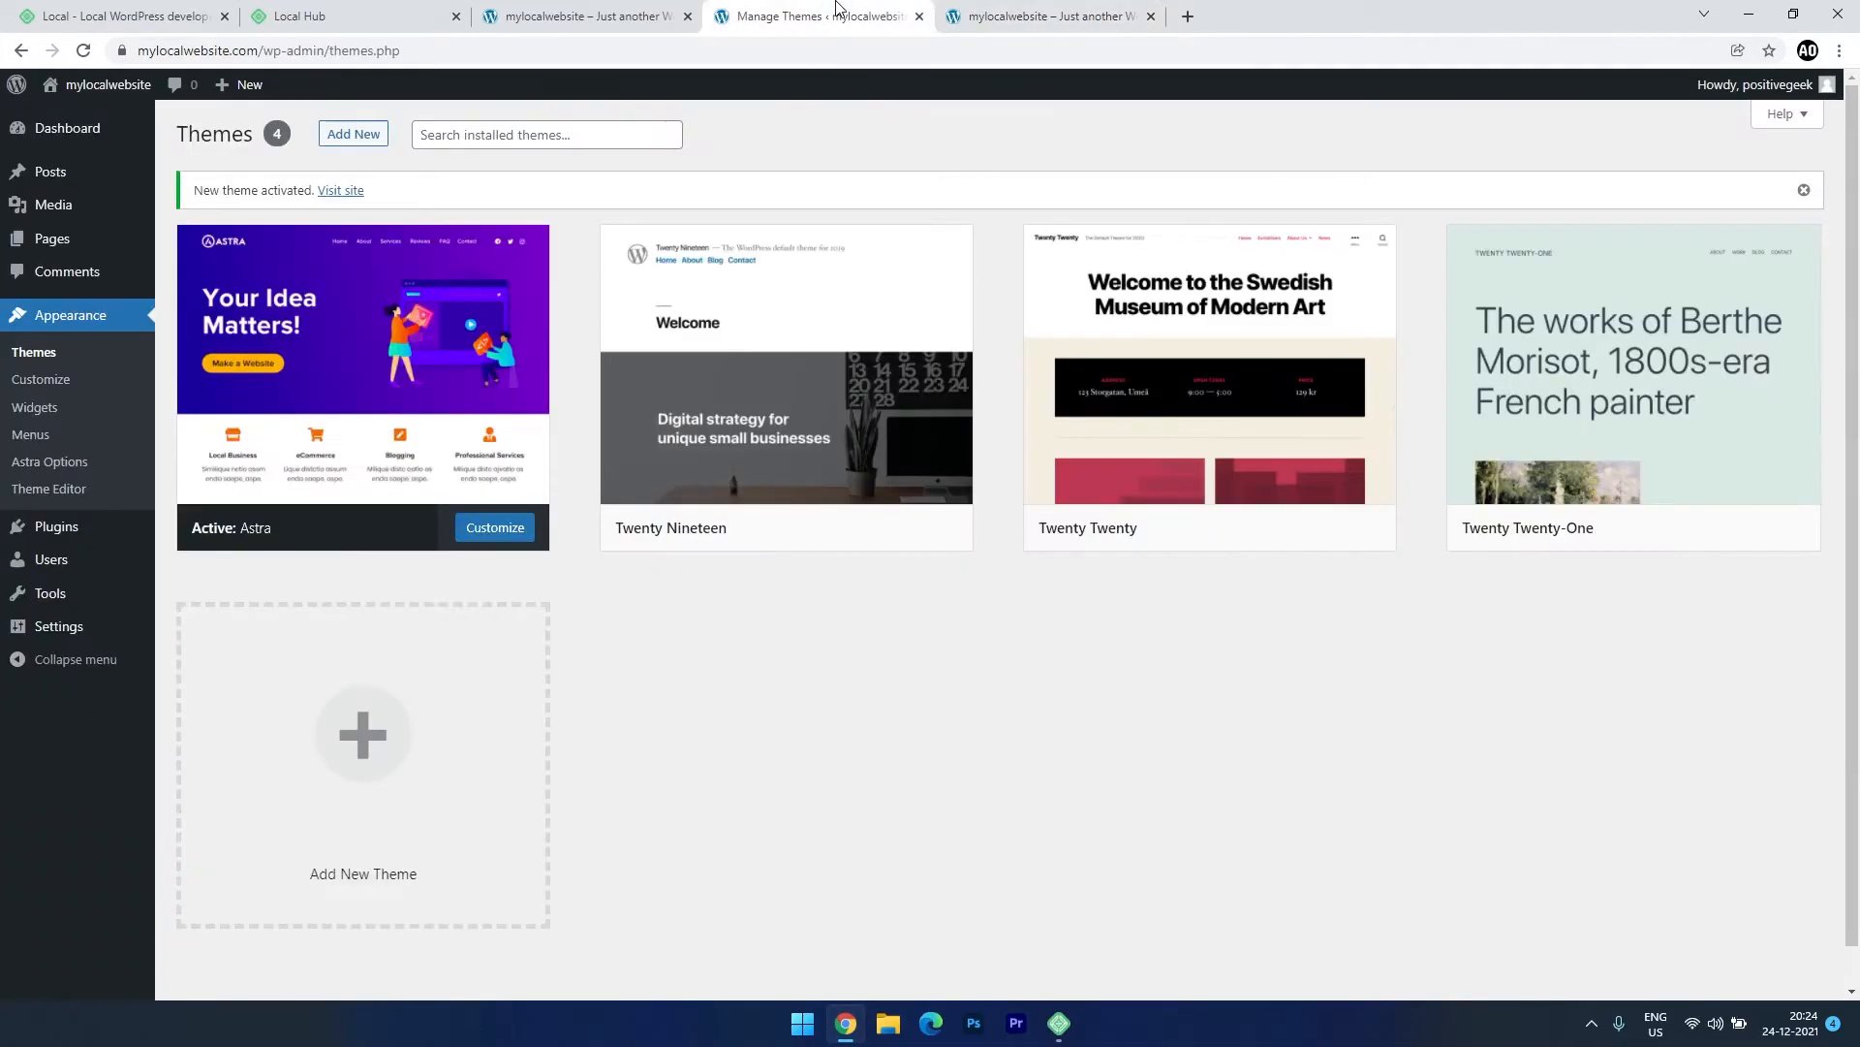
left_click(75, 130)
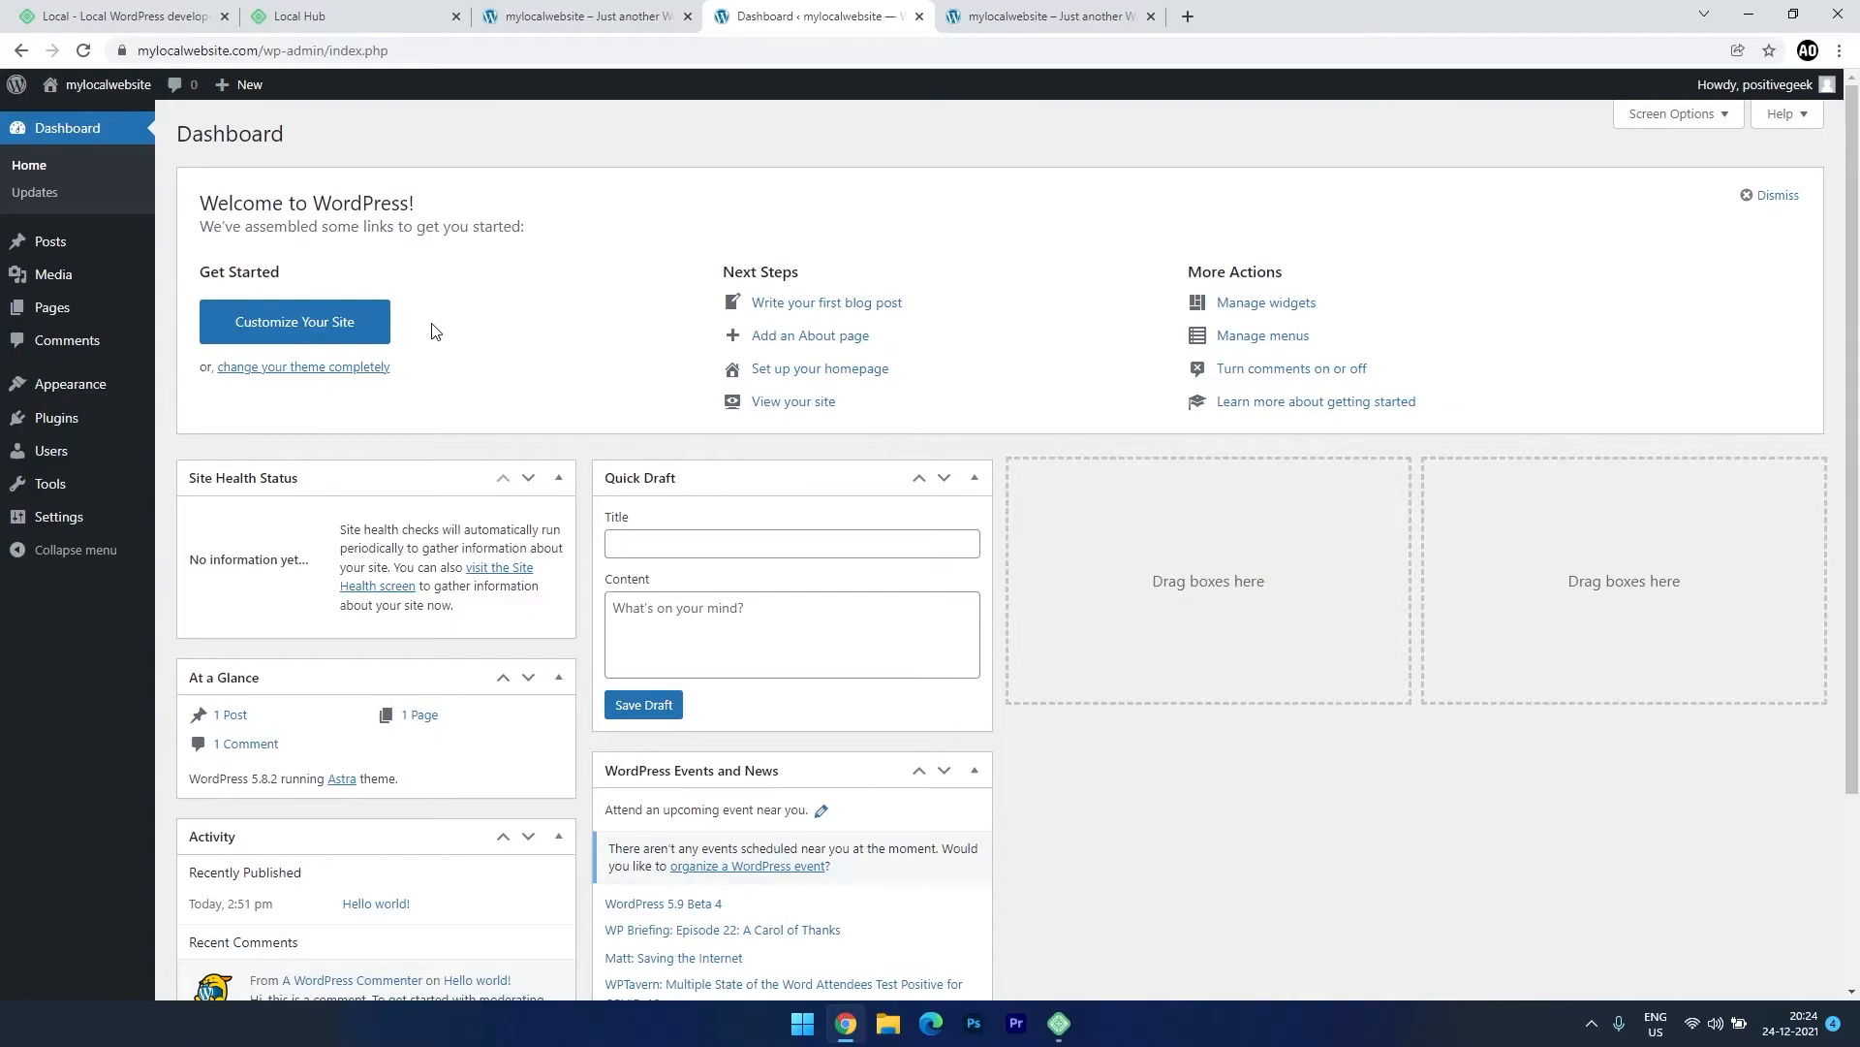
From Astra Options, install the Starter Templates importer and choose Elementor as the page builder.
mouse_move(82, 401)
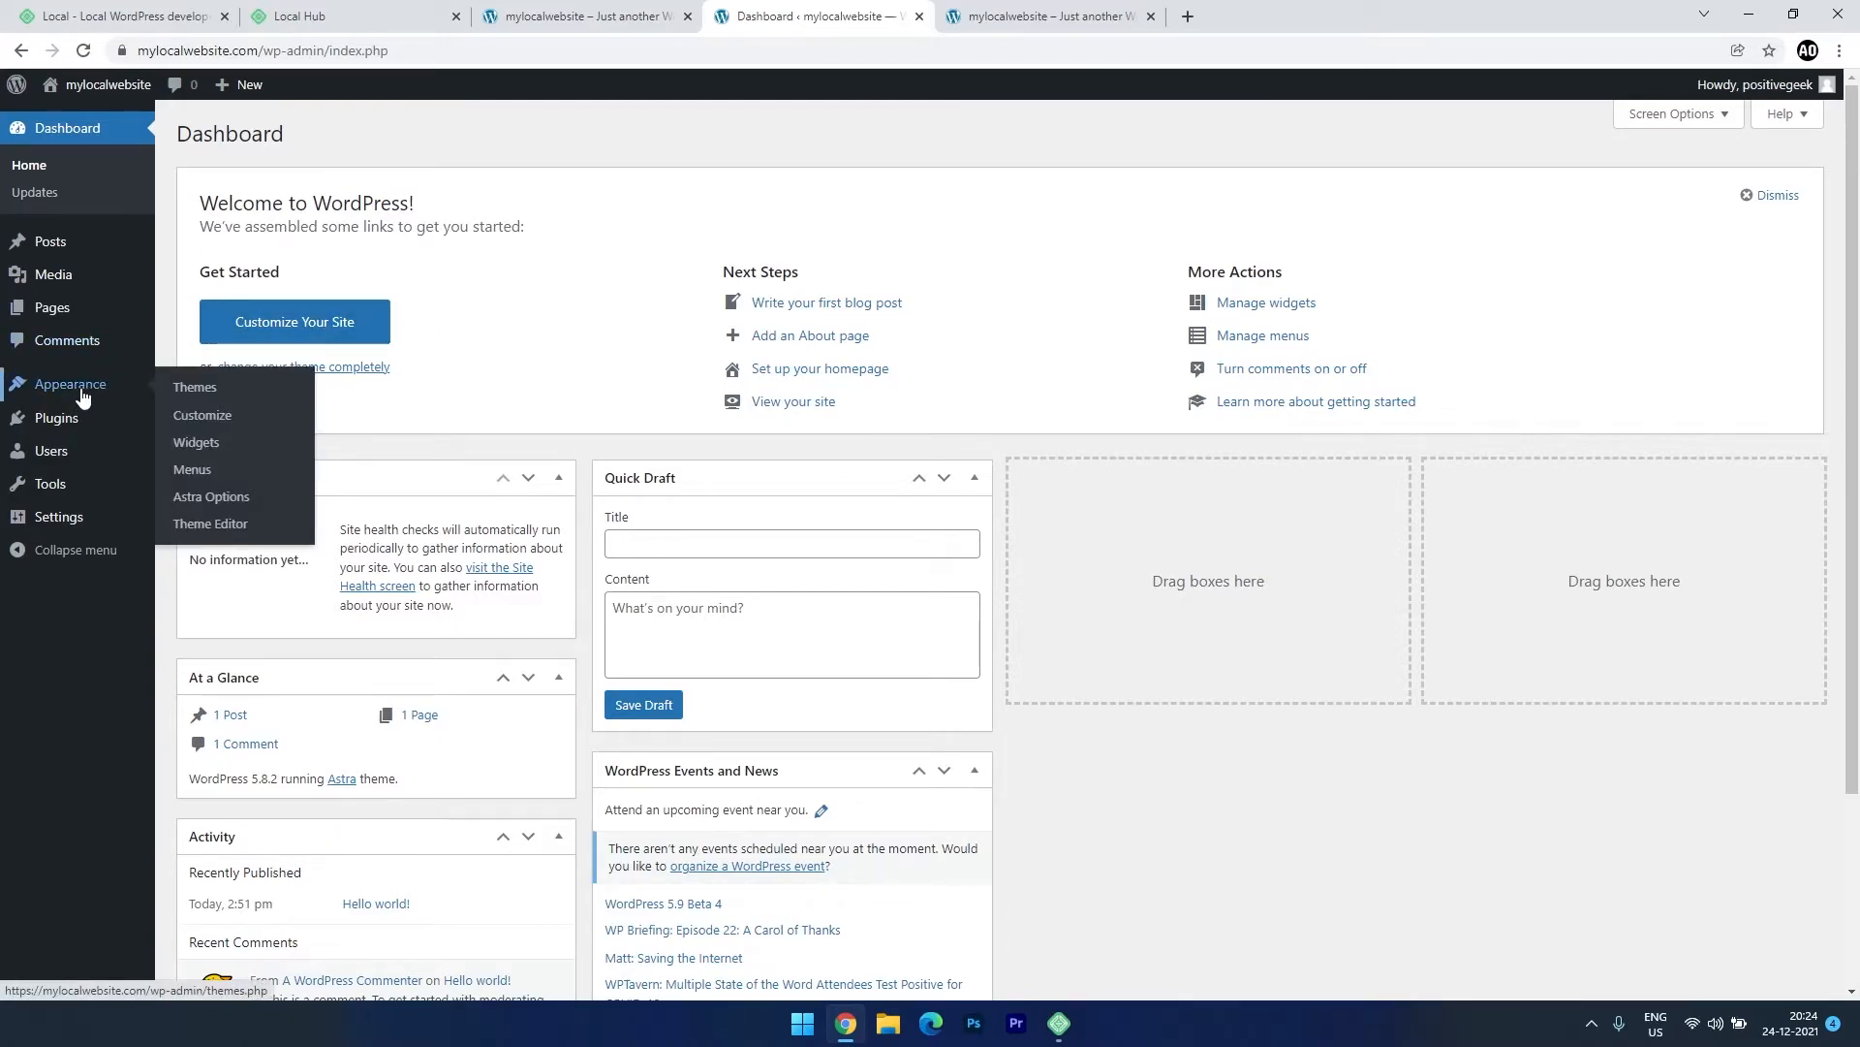
left_click(209, 497)
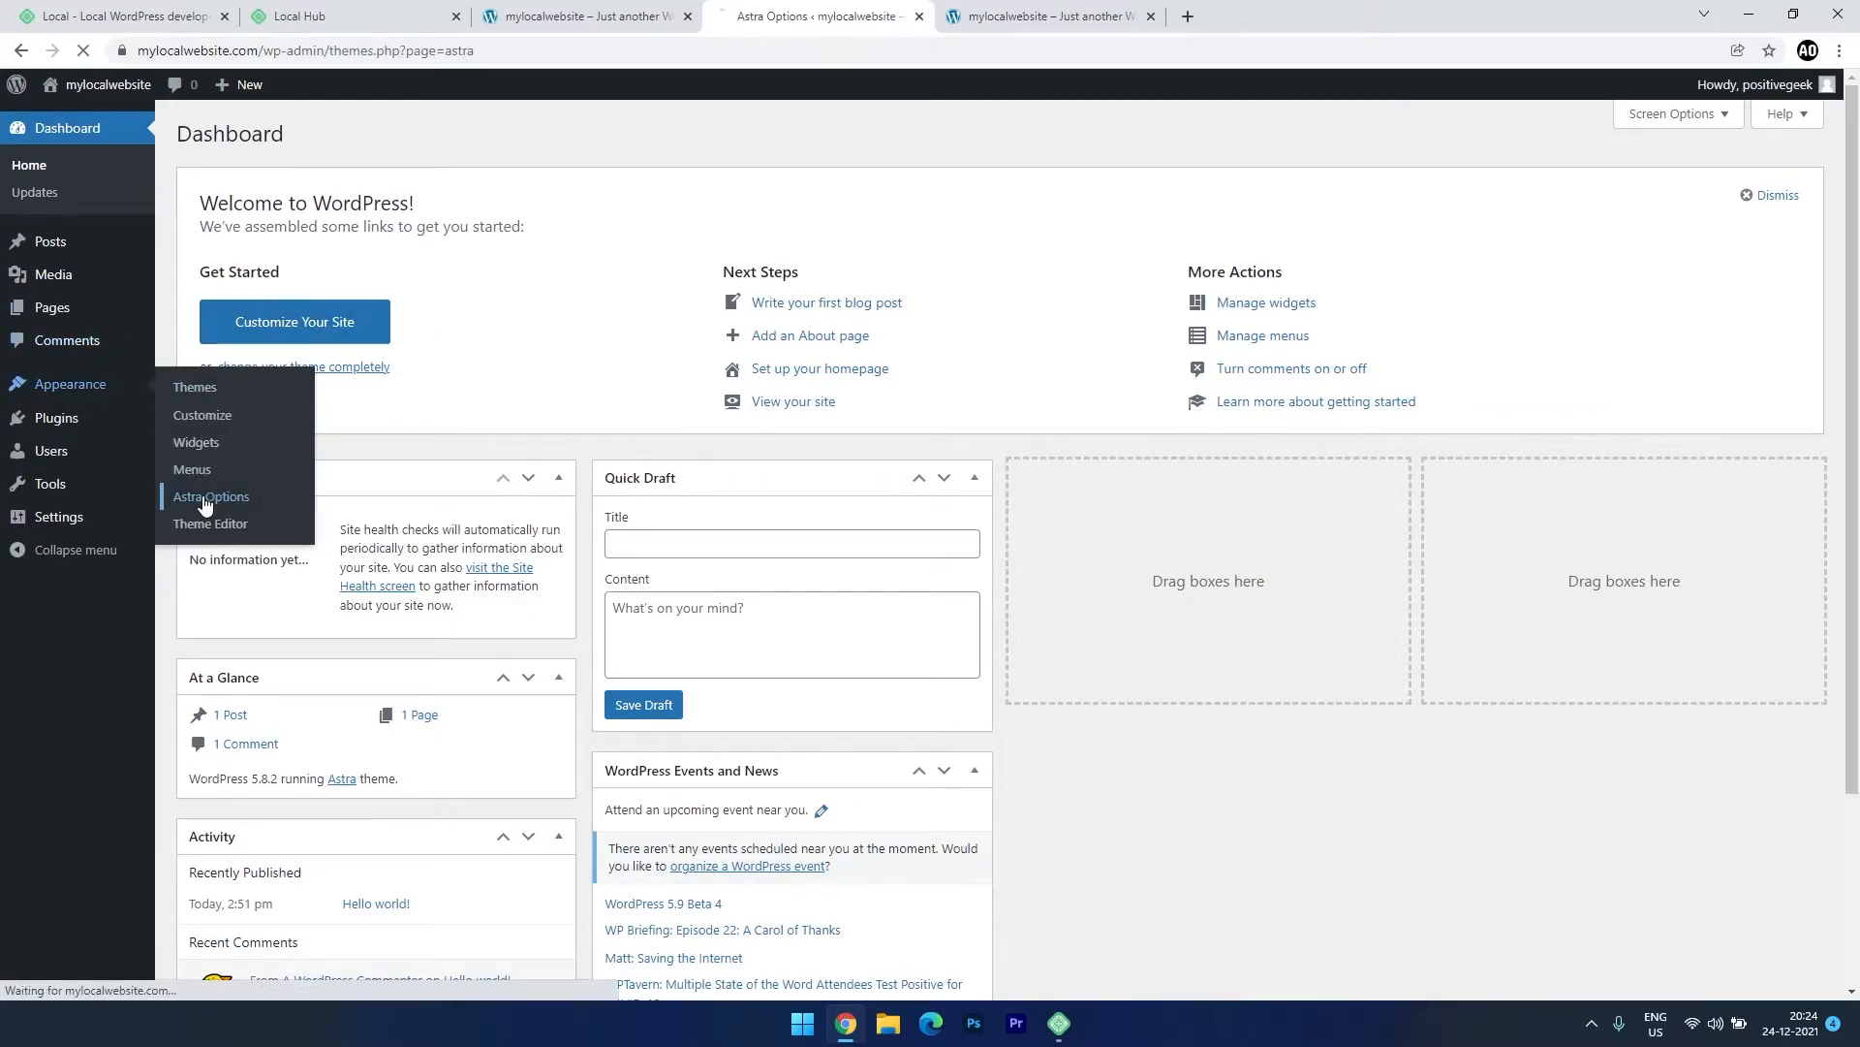
left_click(1240, 574)
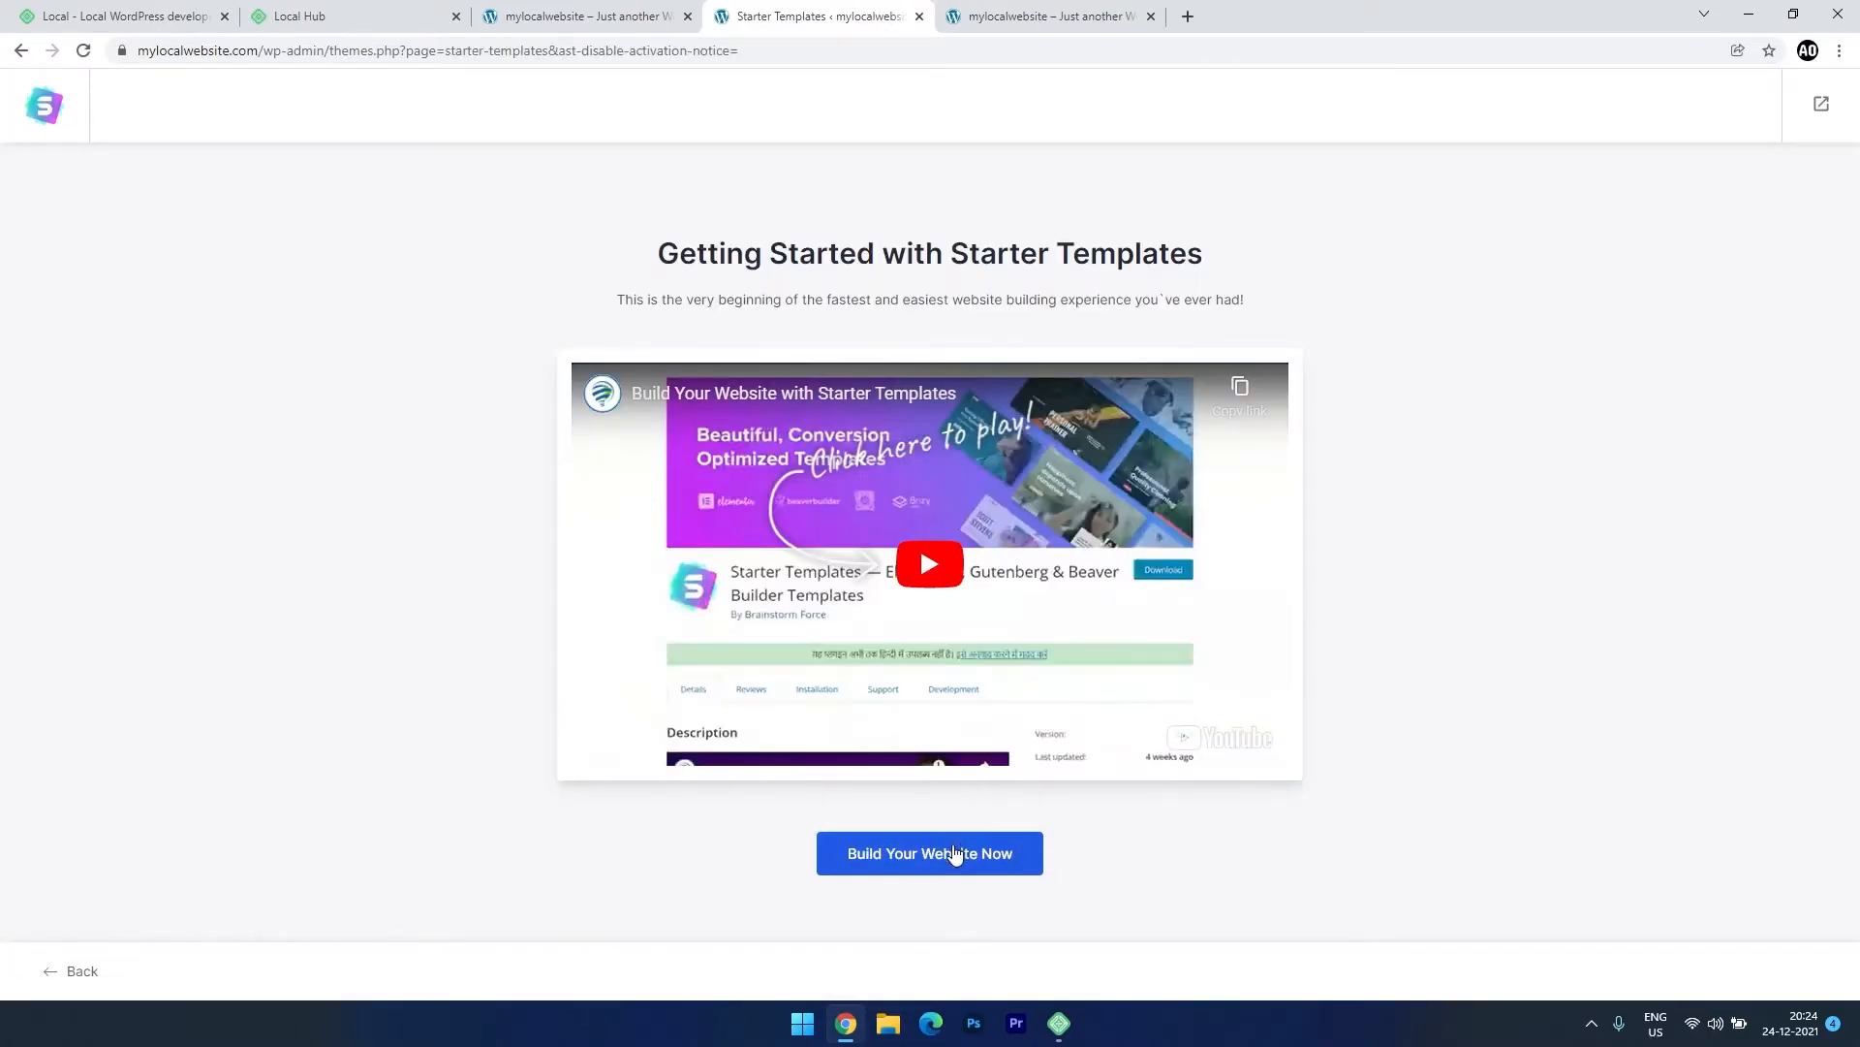
left_click(947, 860)
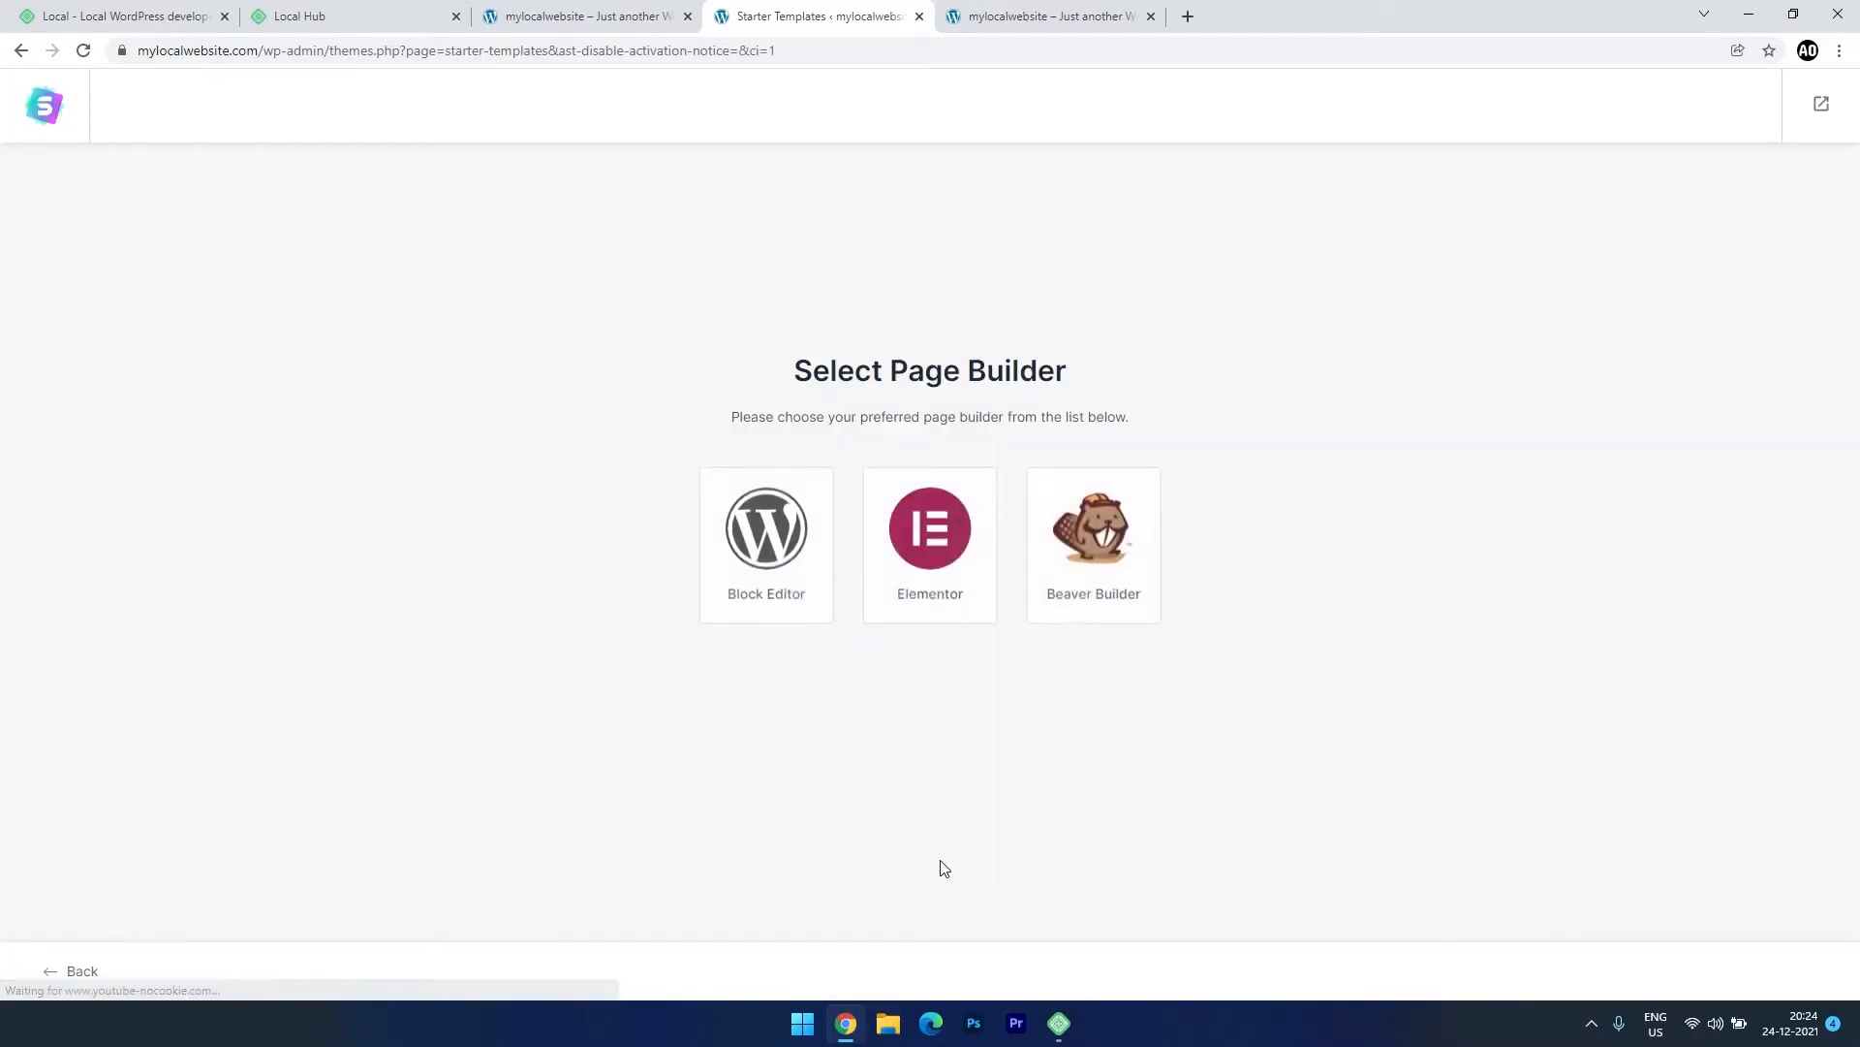
left_click(934, 540)
Browse the template categories and pick Freelance Copywriter from the Blog category.
left_click(228, 439)
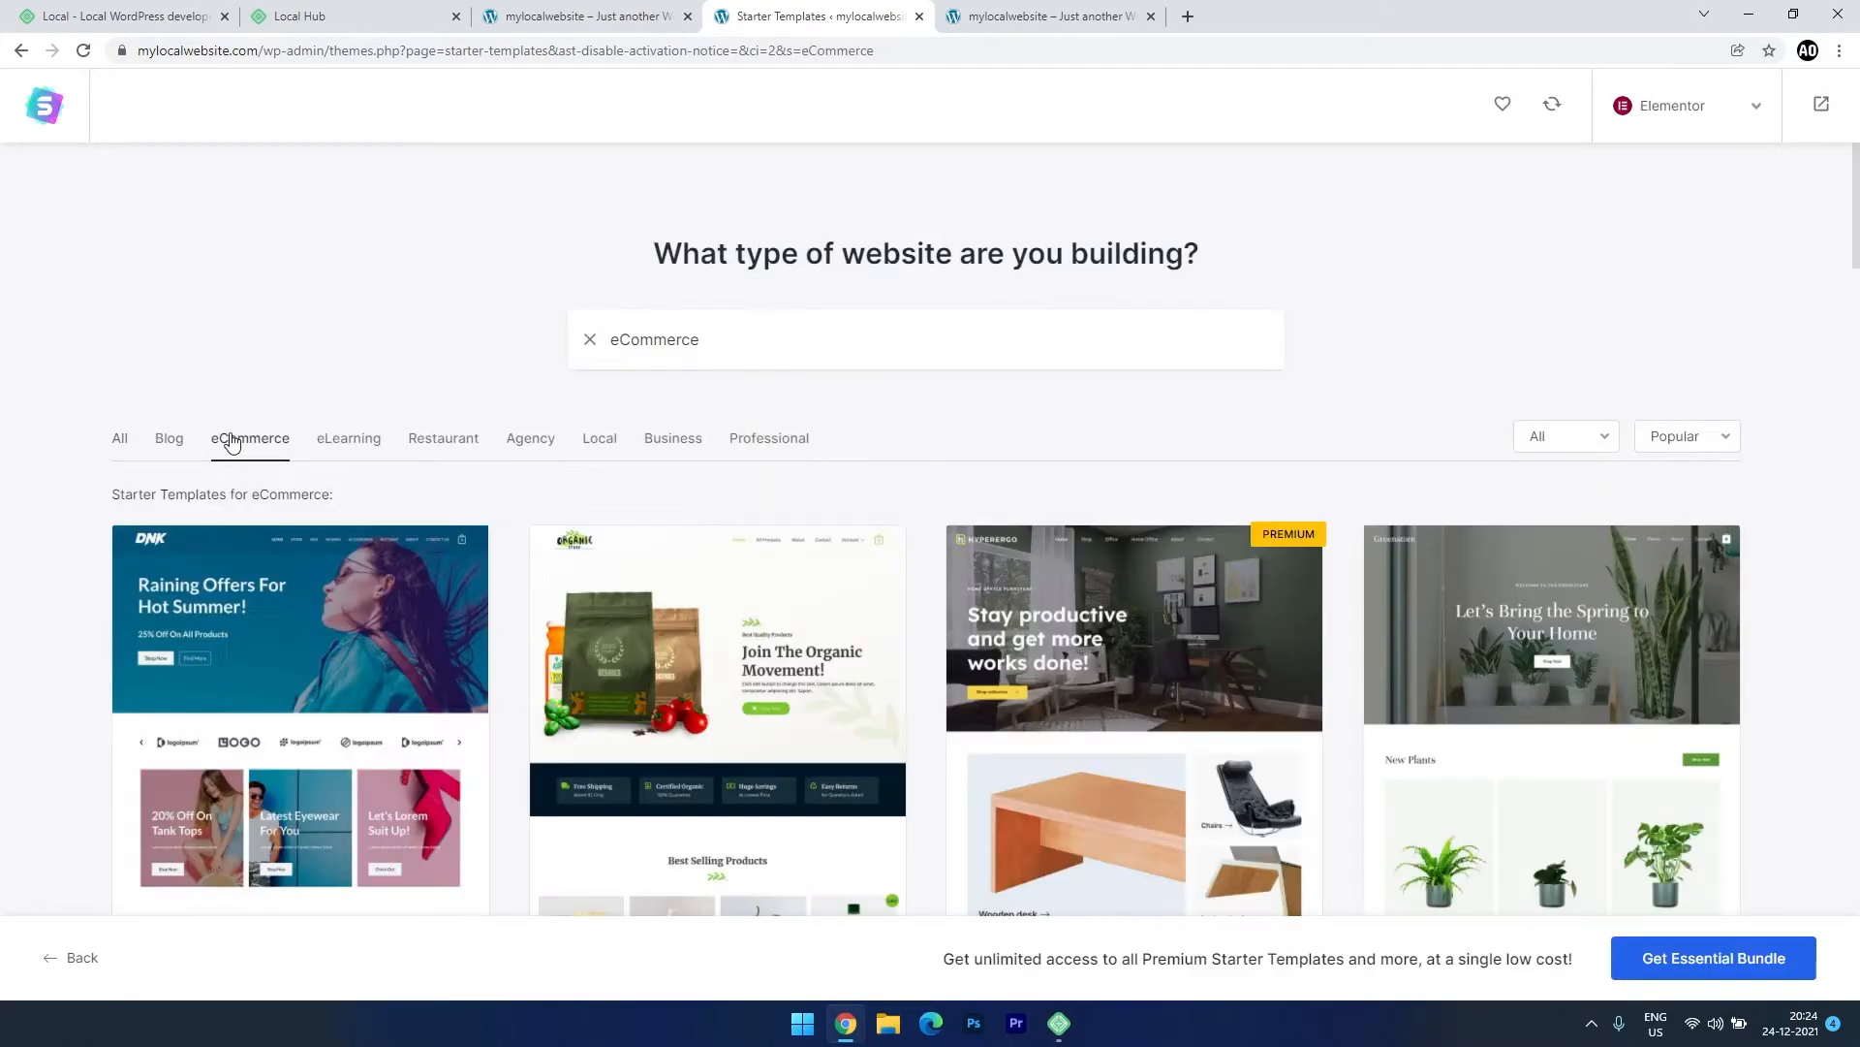
left_click(180, 440)
left_click(218, 439)
scroll(387, 587, "down", 3)
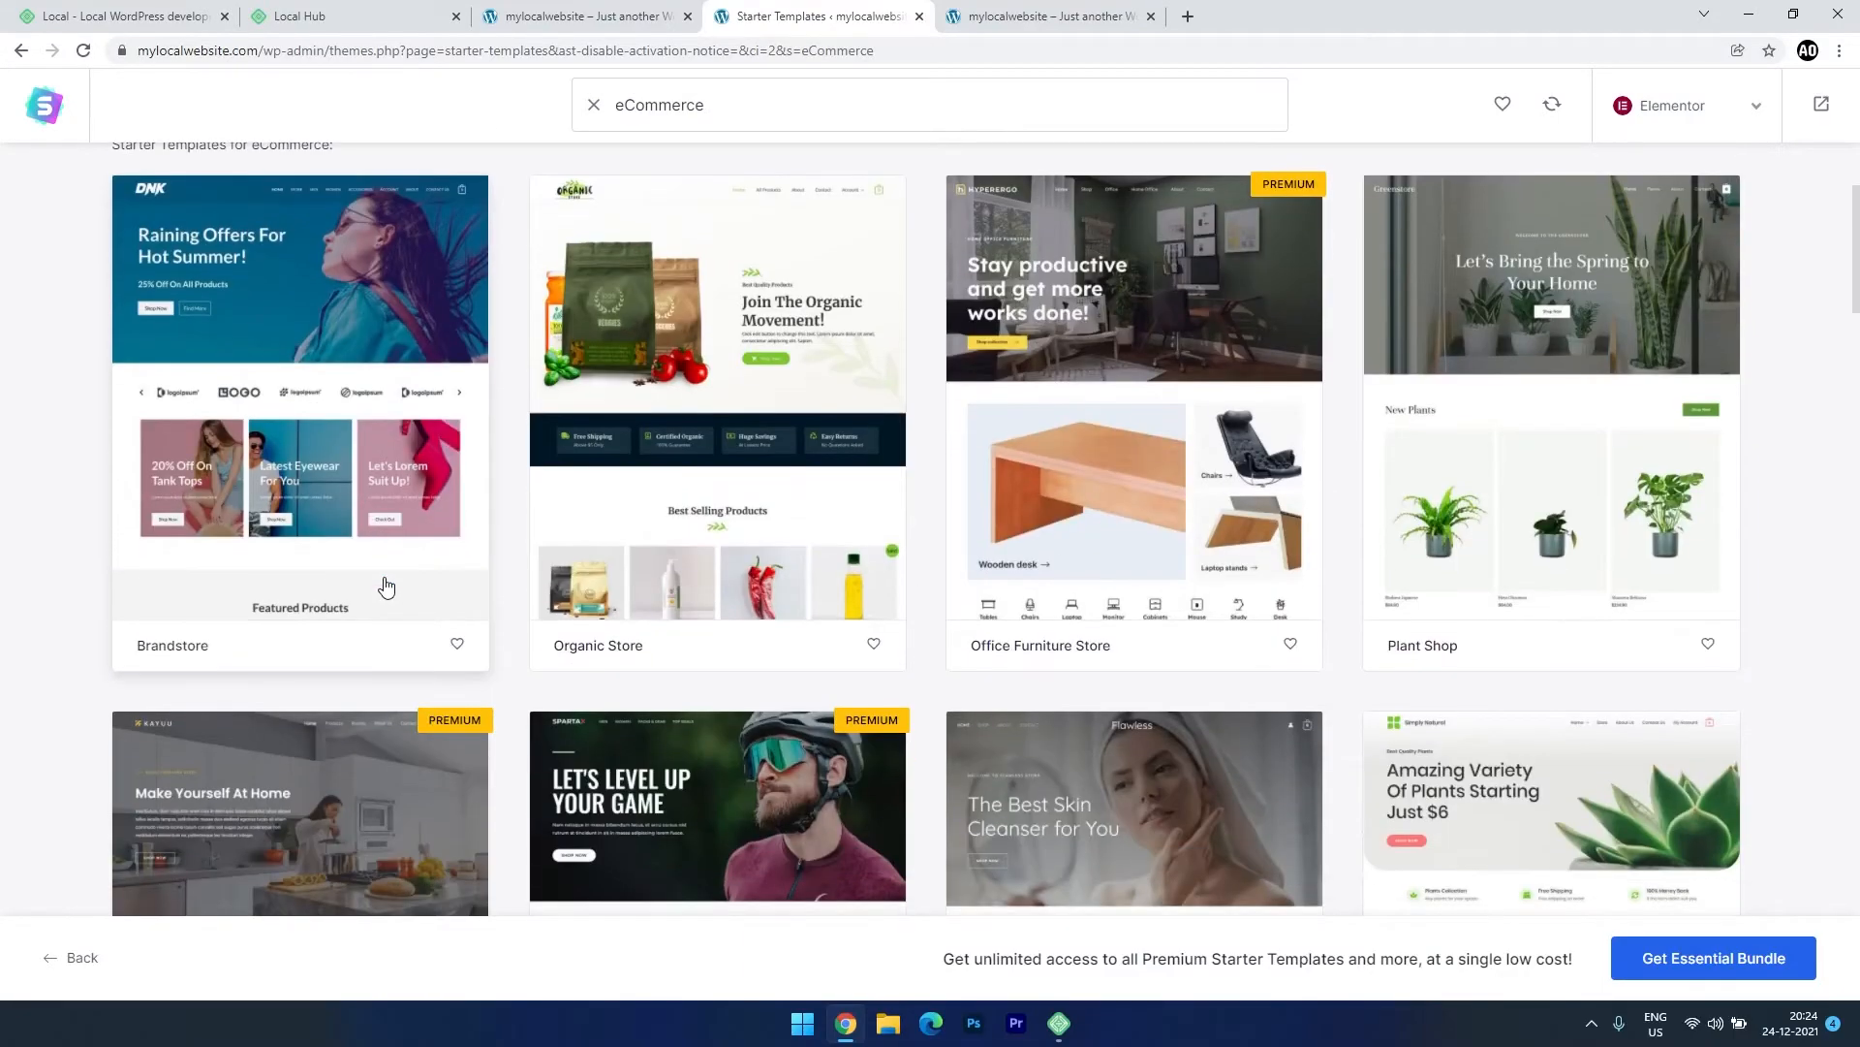
scroll(386, 587, "up", 2)
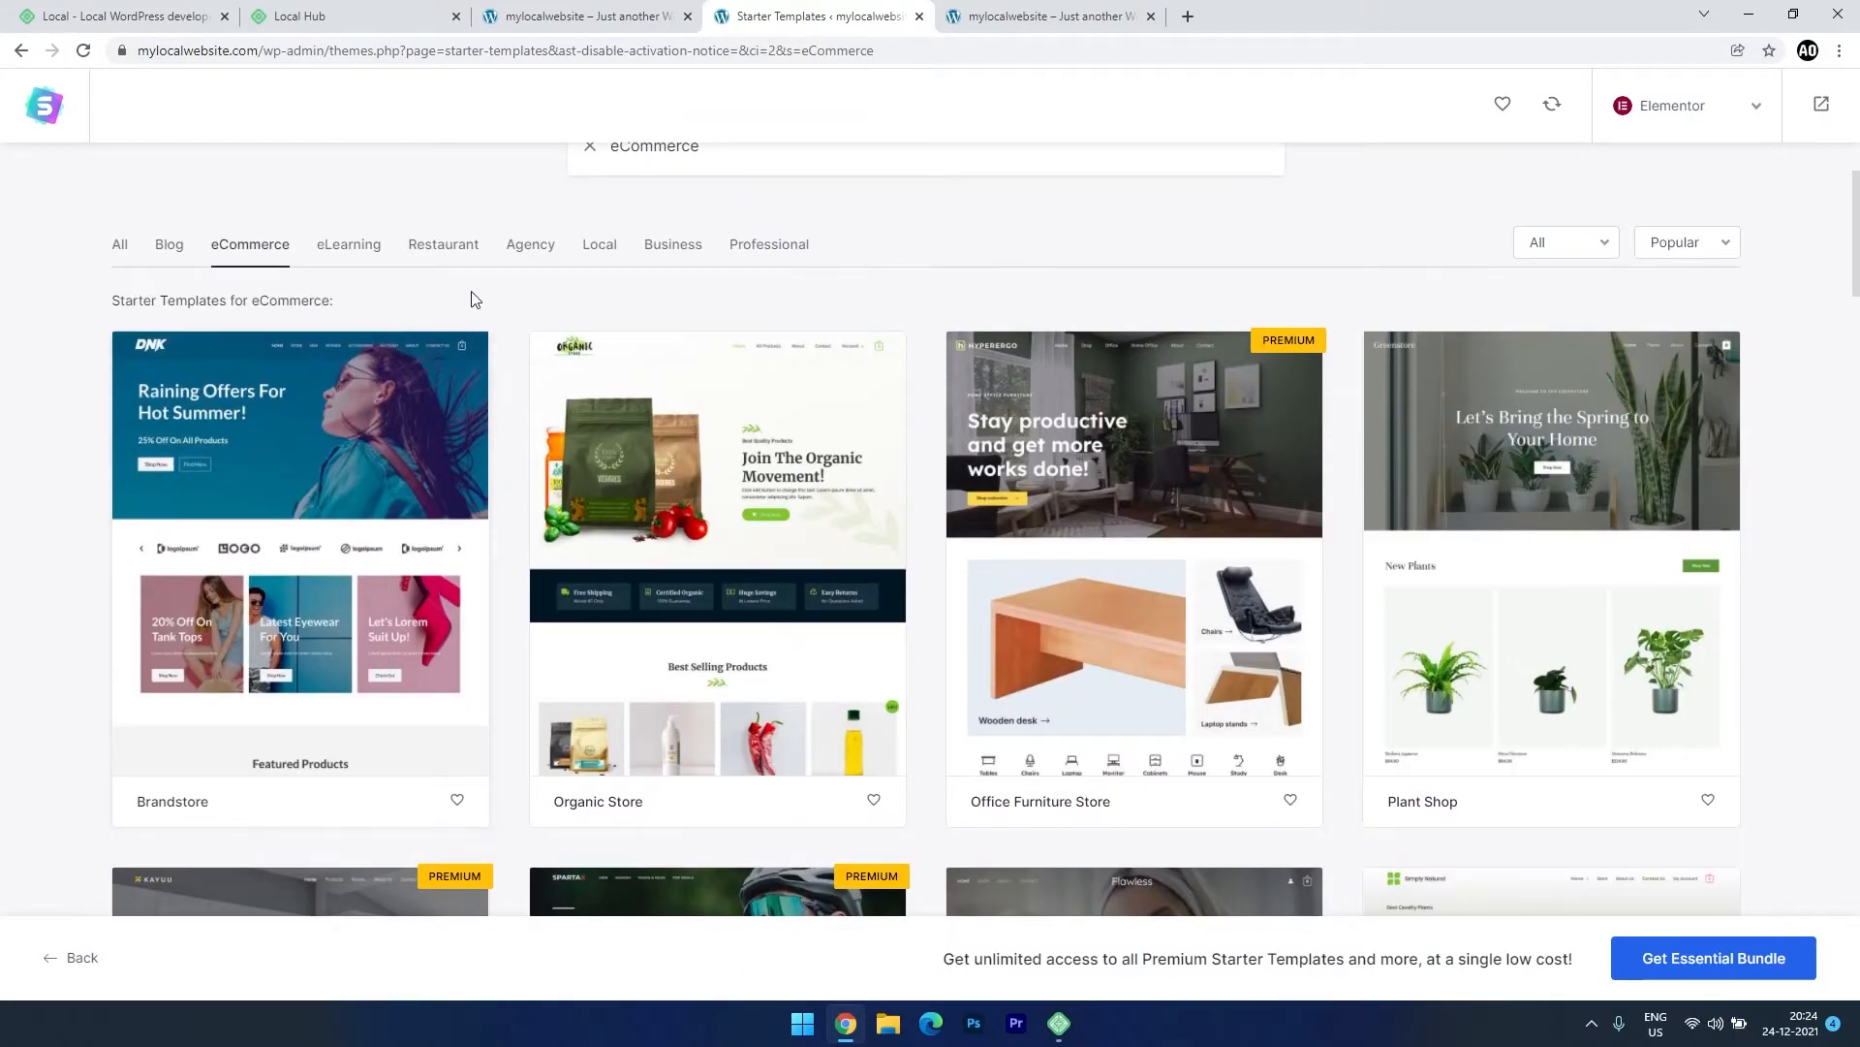
left_click(161, 254)
scroll(739, 490, "down", 4)
scroll(739, 489, "down", 5)
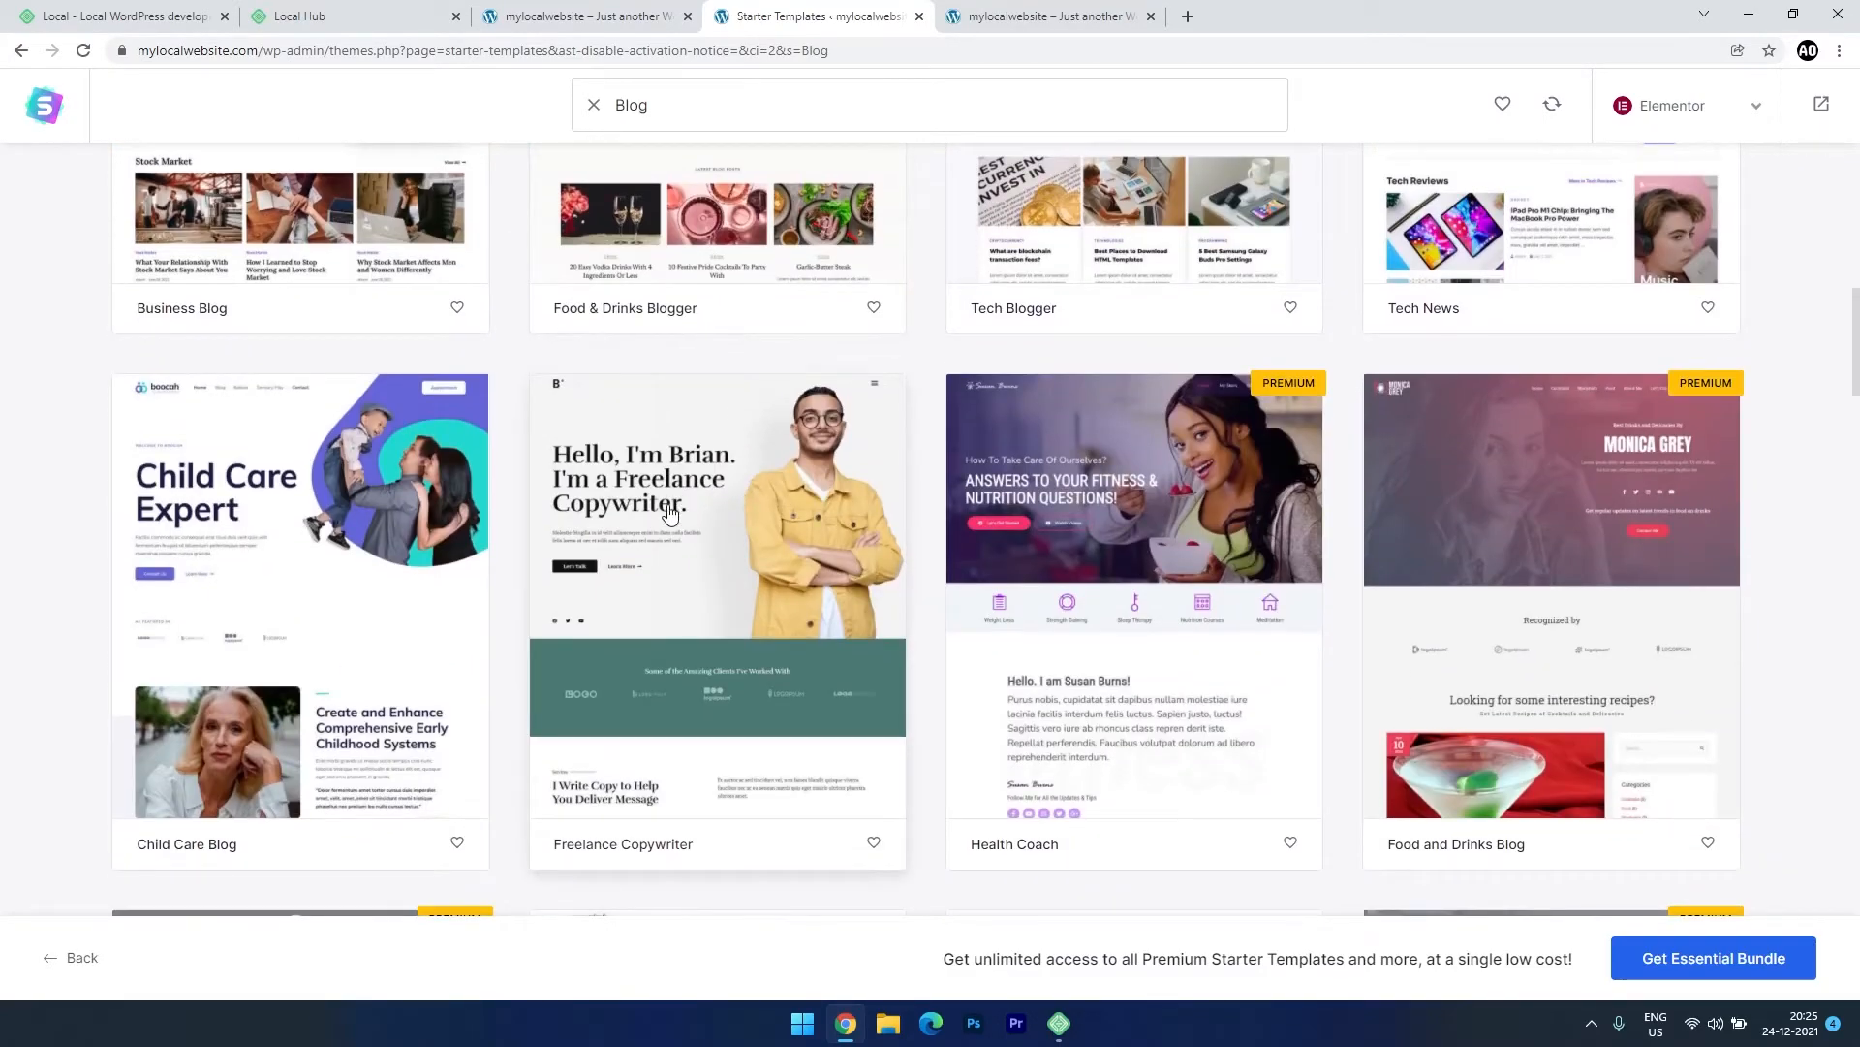
left_click(694, 641)
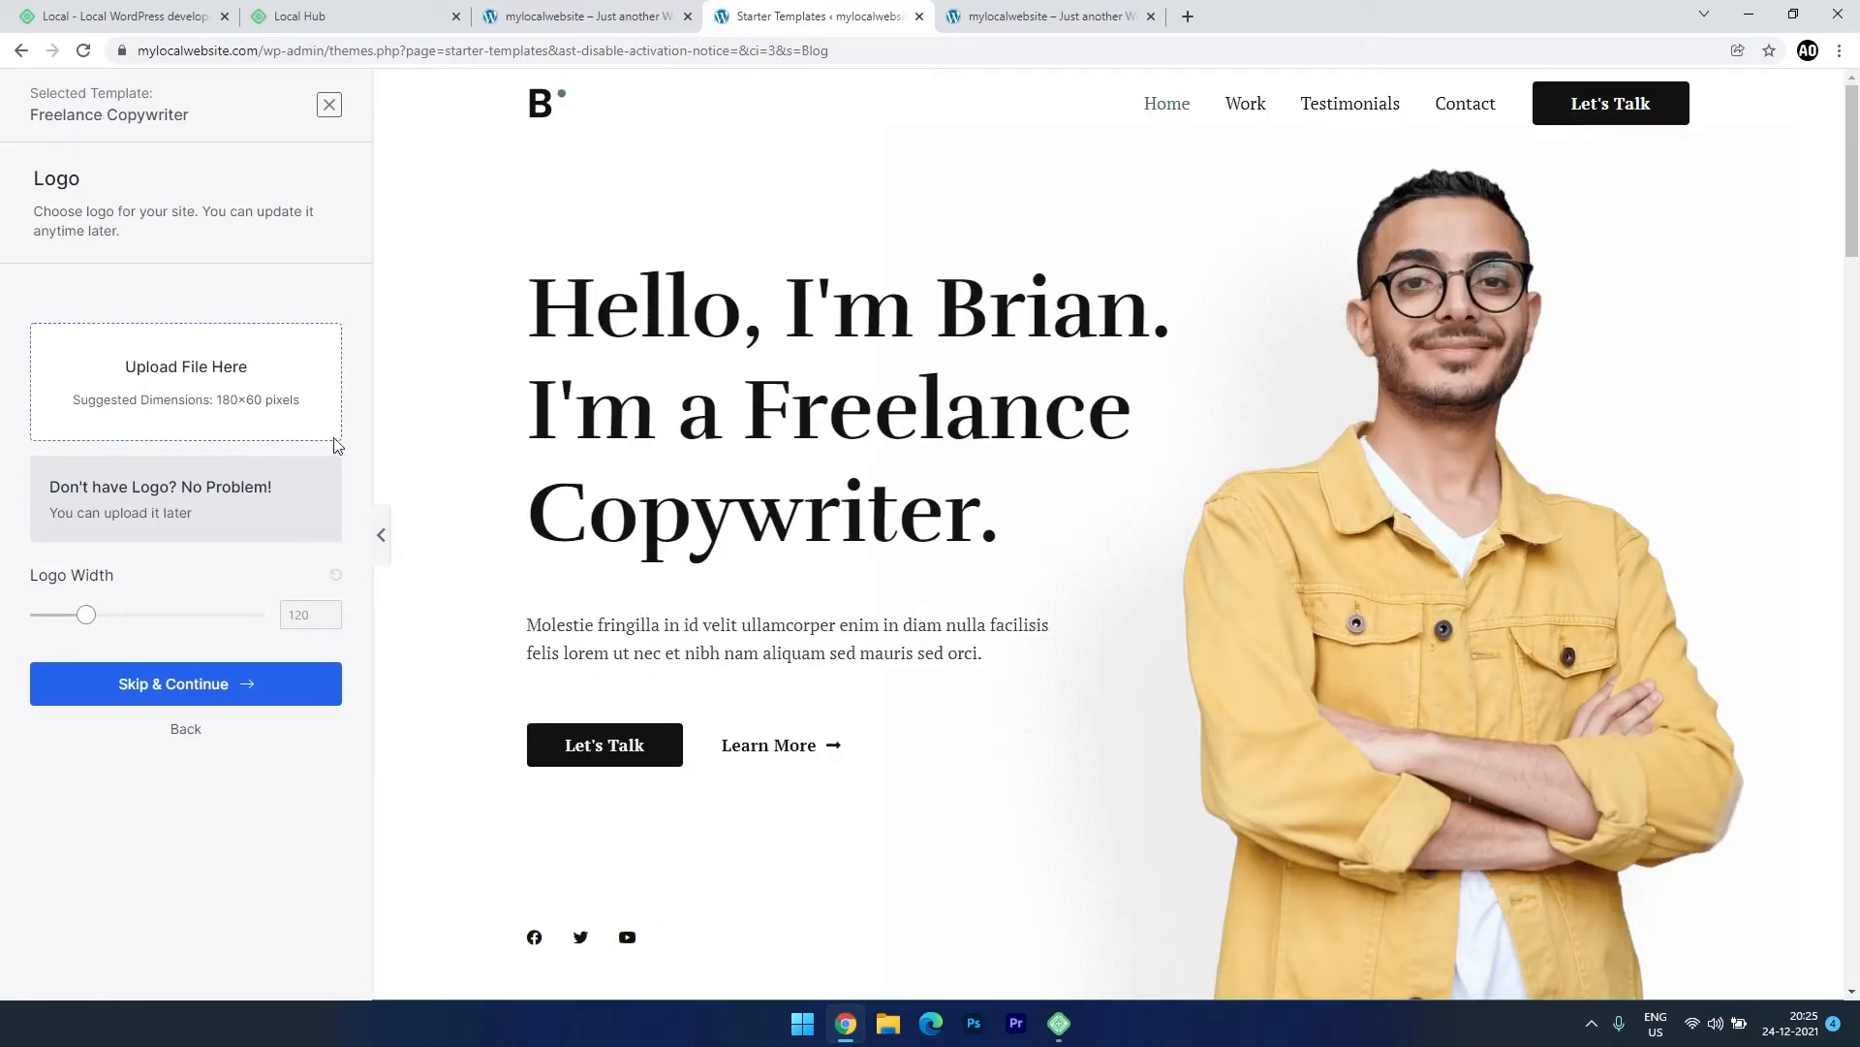
Skip the logo, keep the default colours and fonts, and build the Freelance Copywriter site.
left_click(134, 700)
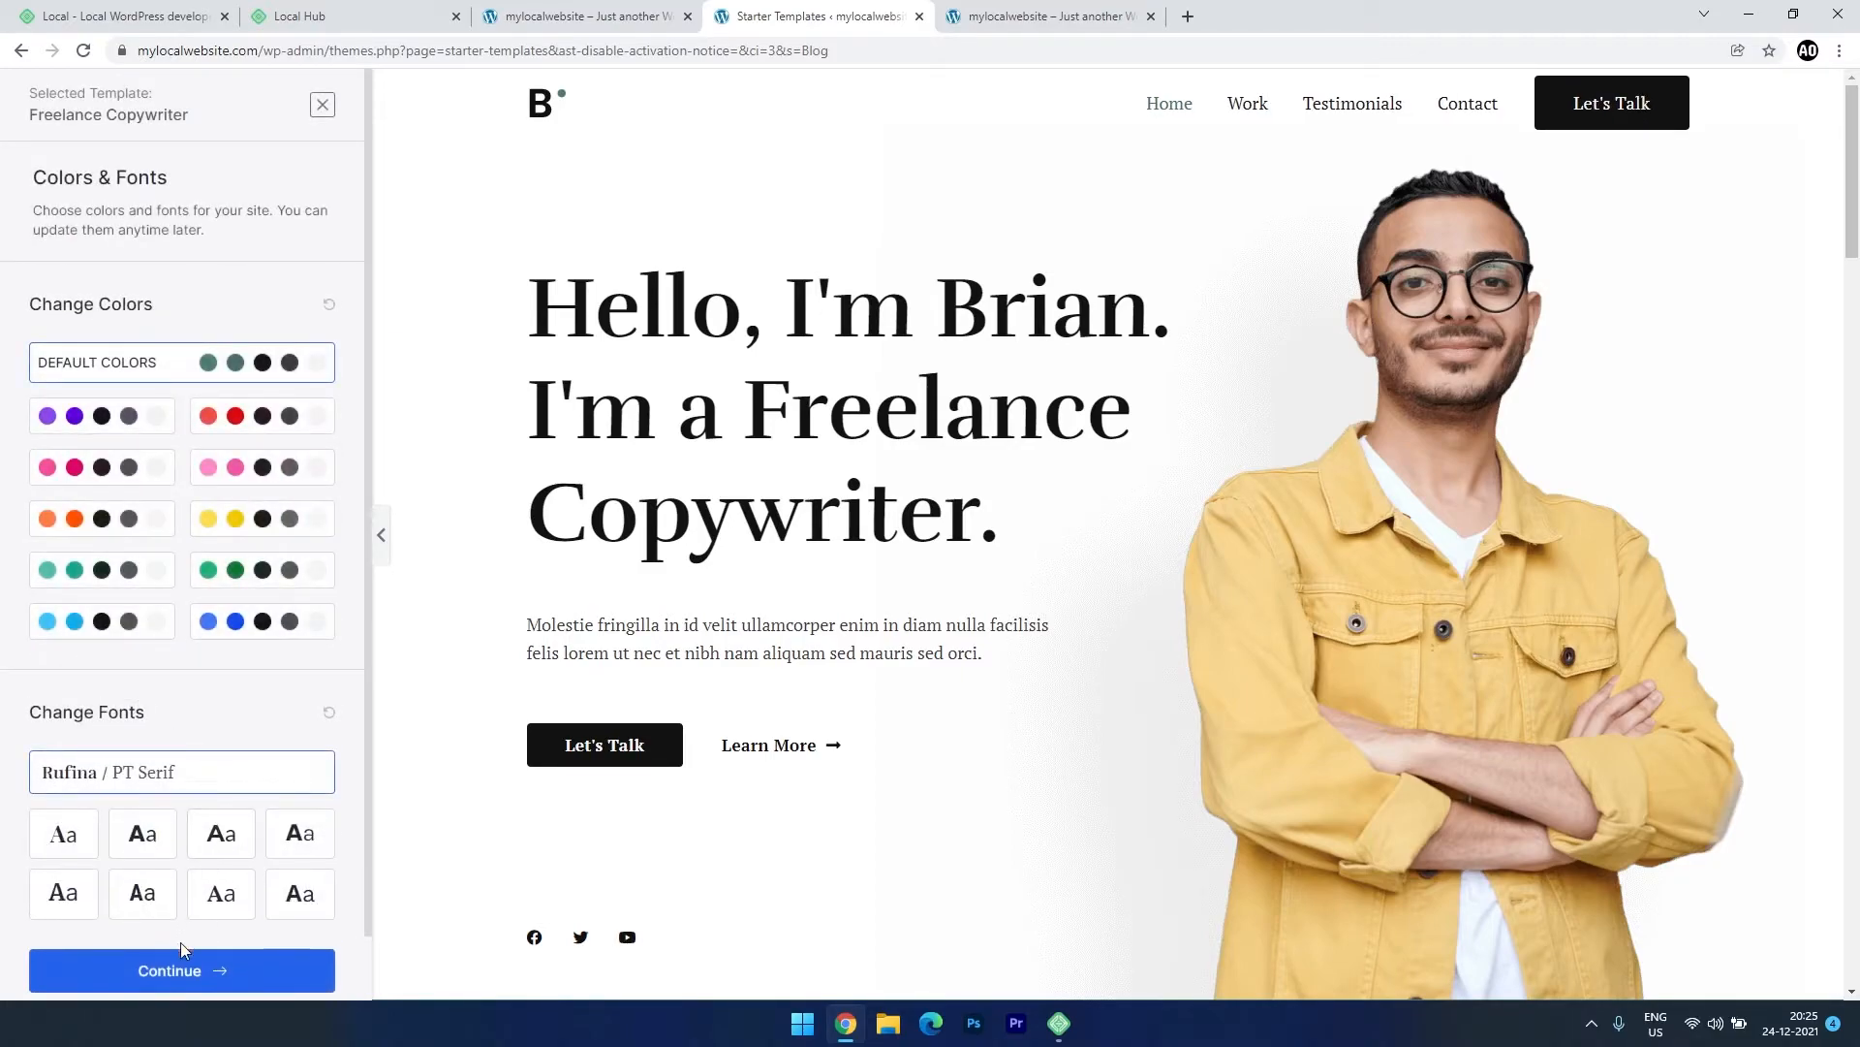
left_click(181, 971)
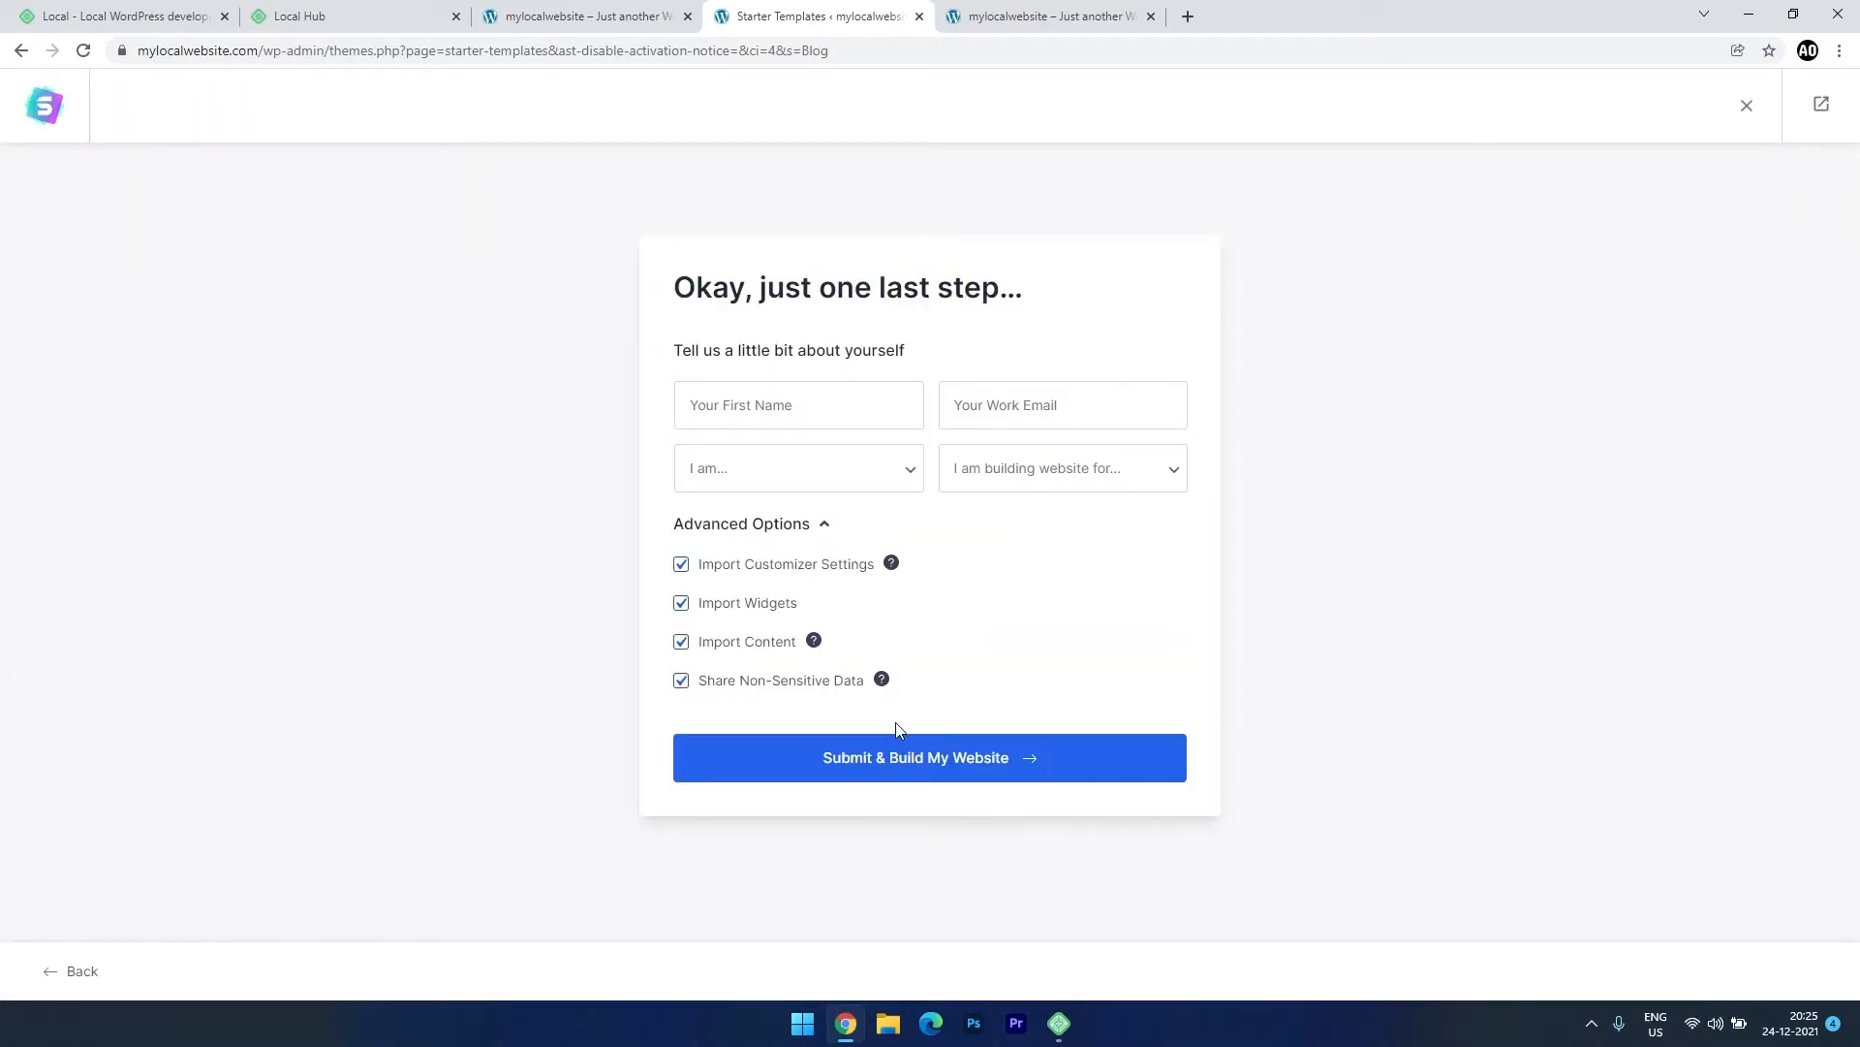
left_click(945, 762)
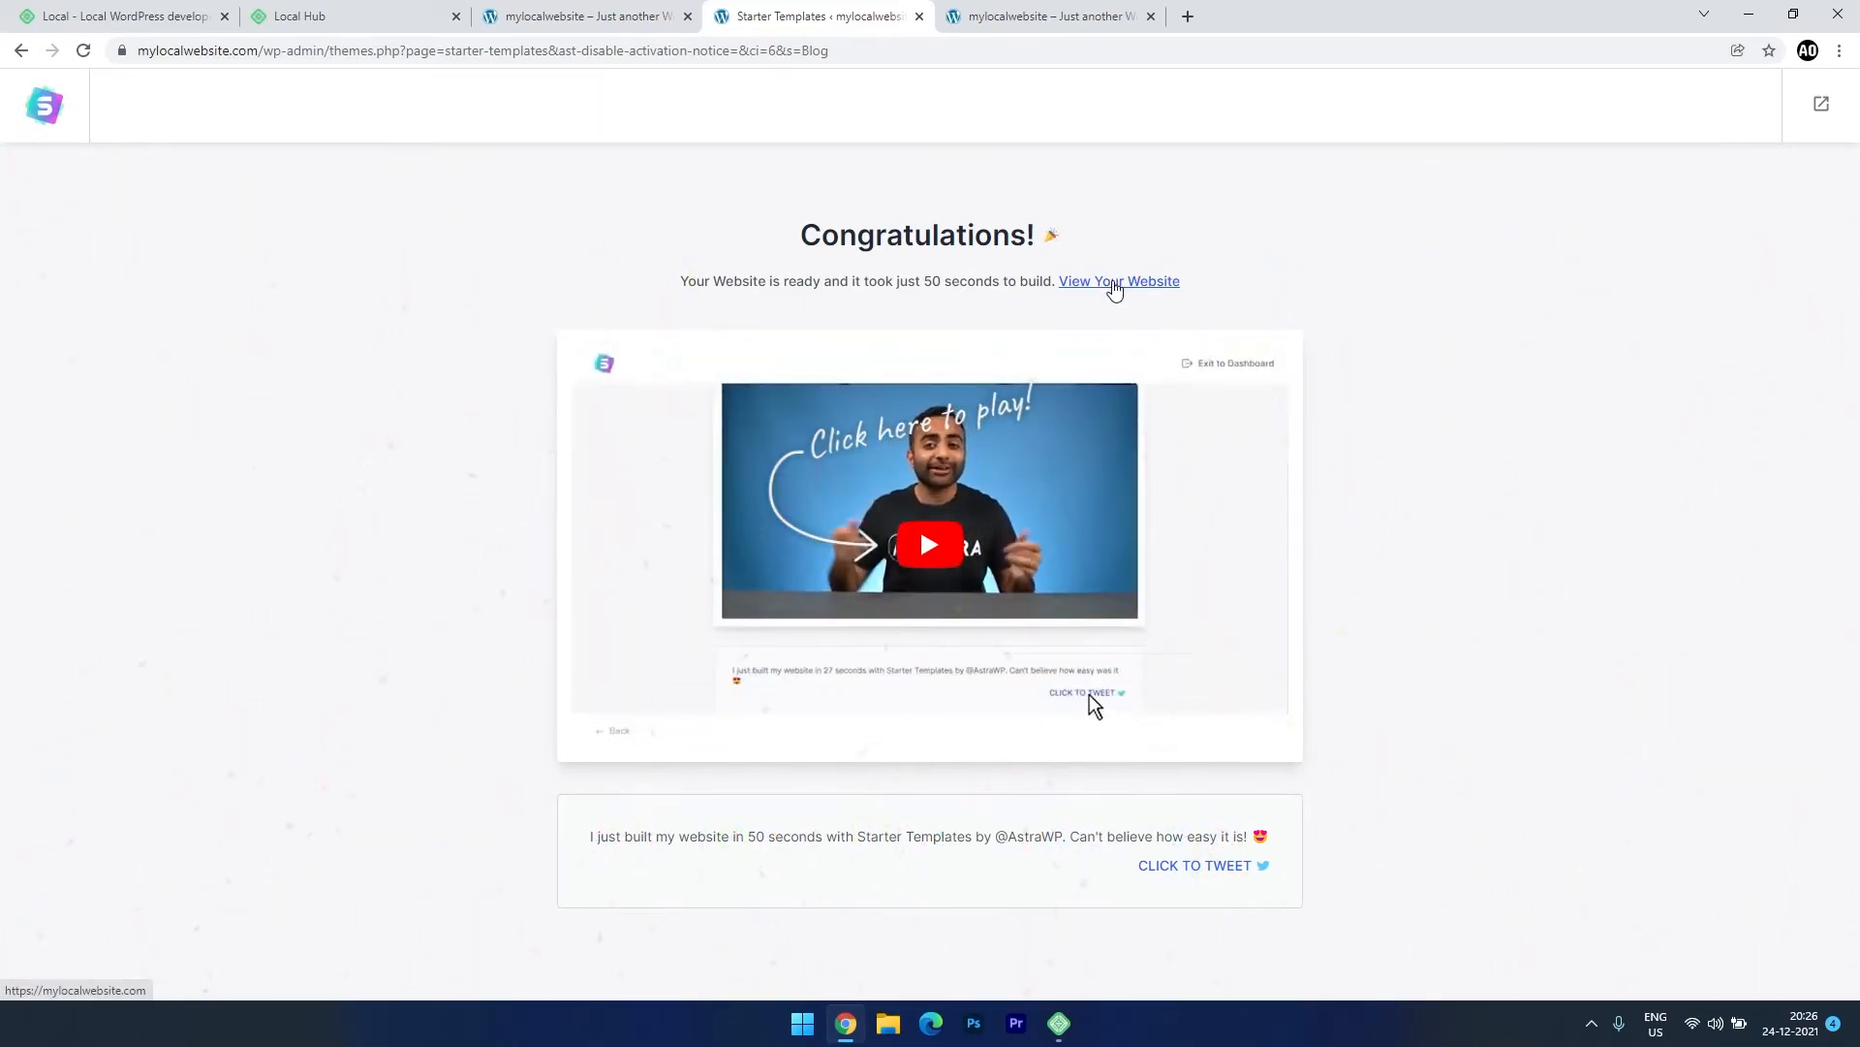
Open the finished website in a new tab and scroll through the new design.
left_click(1114, 284)
left_click(651, 117)
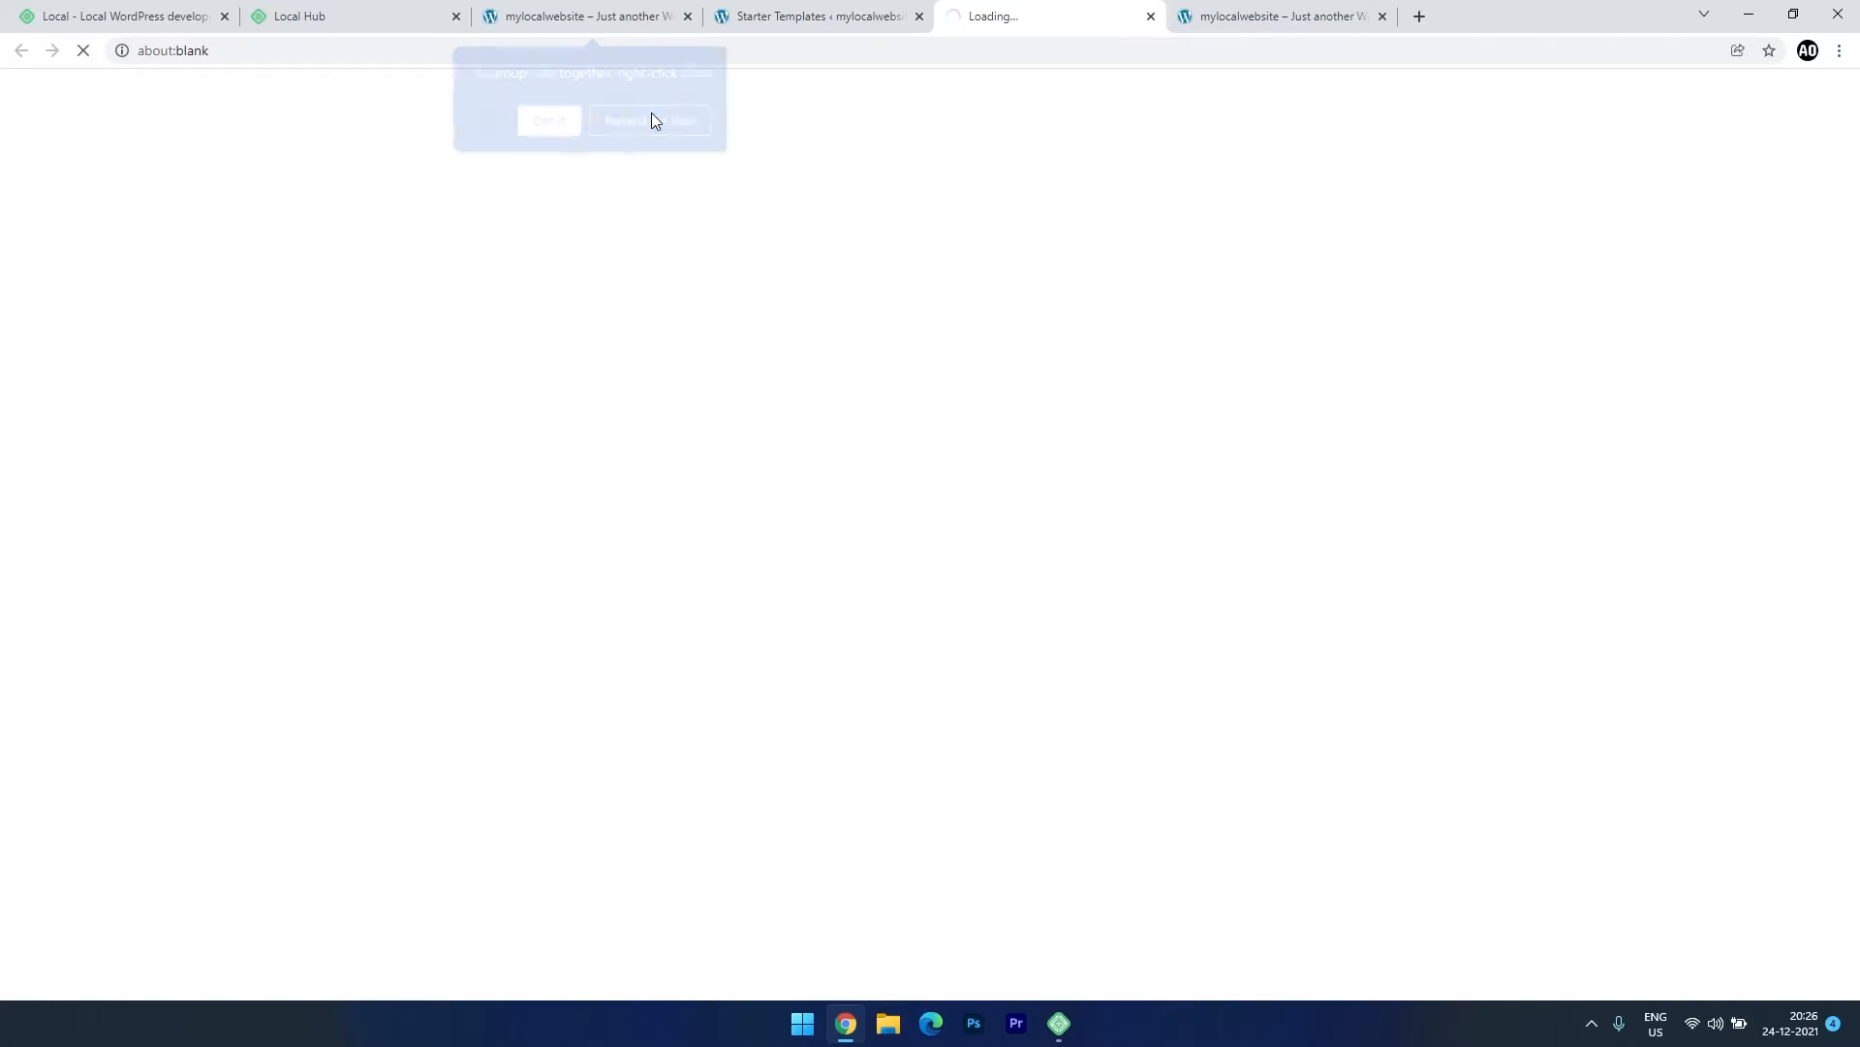
scroll(473, 538, "down", 1)
scroll(473, 539, "down", 20)
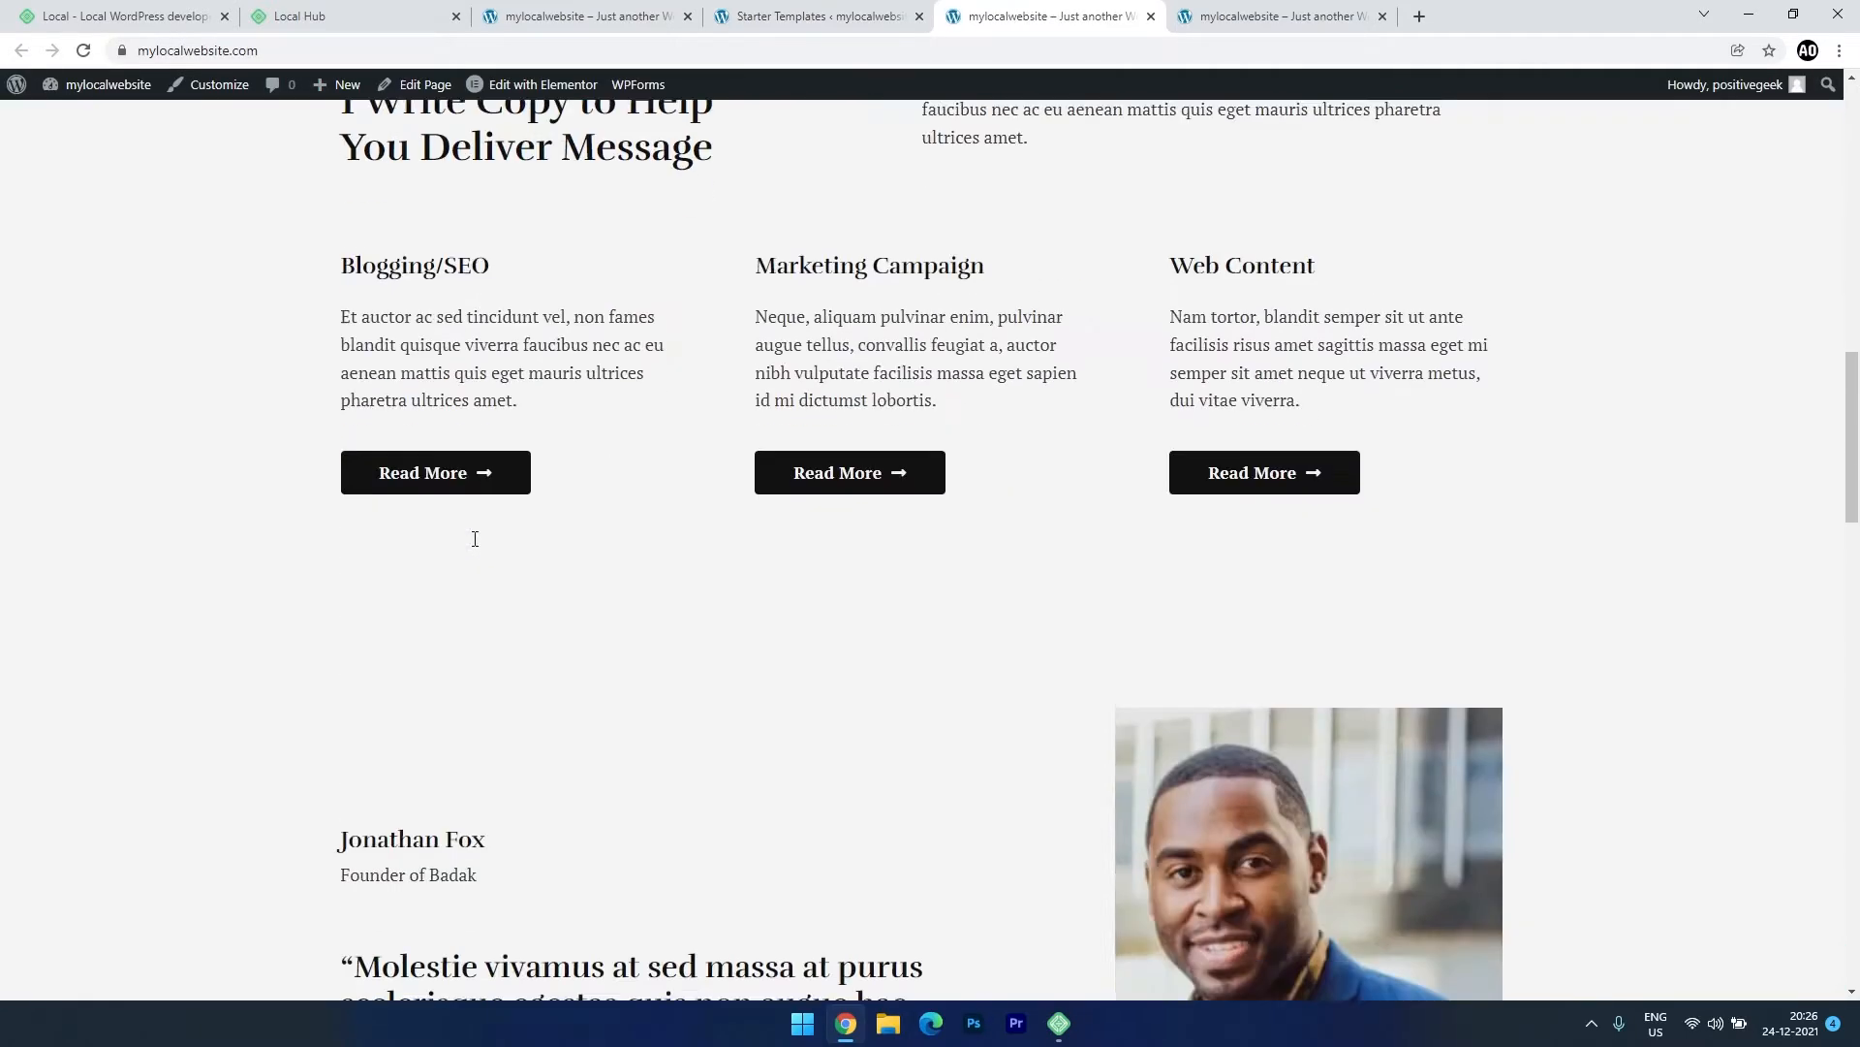
scroll(475, 546, "up", 20)
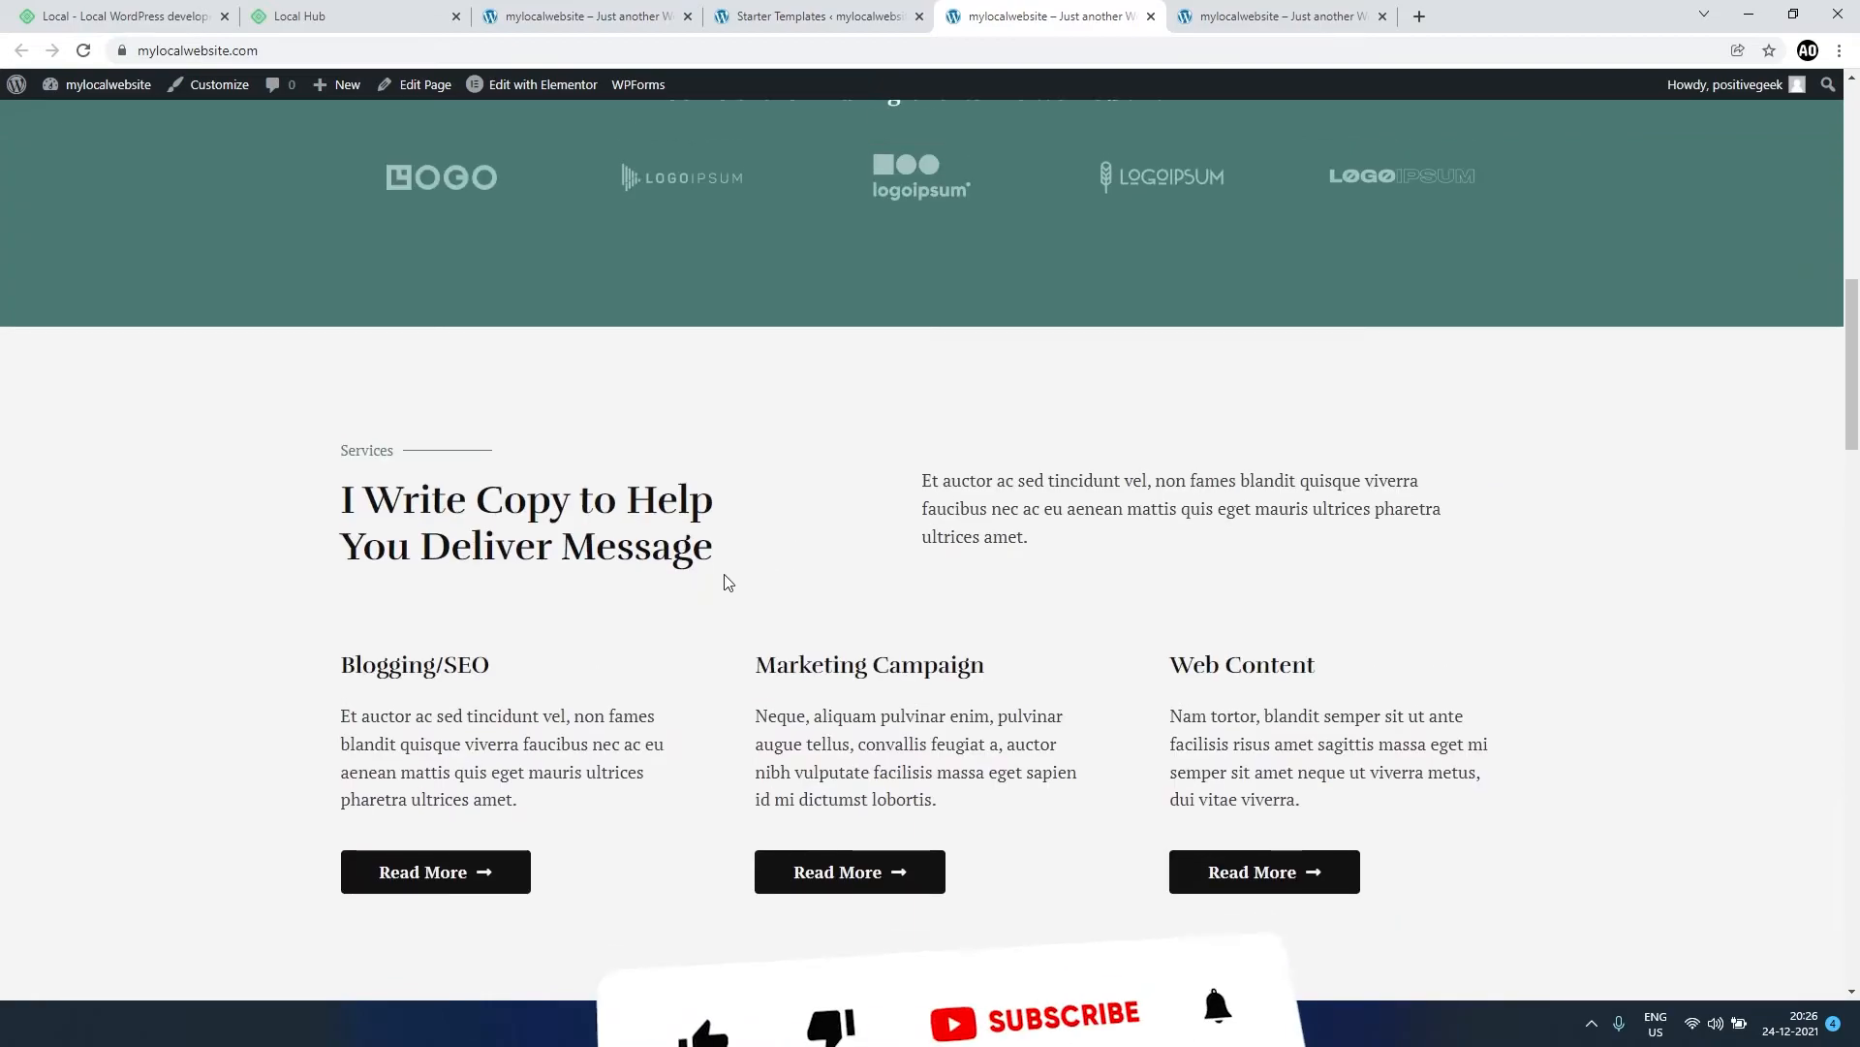
scroll(723, 581, "up", 10)
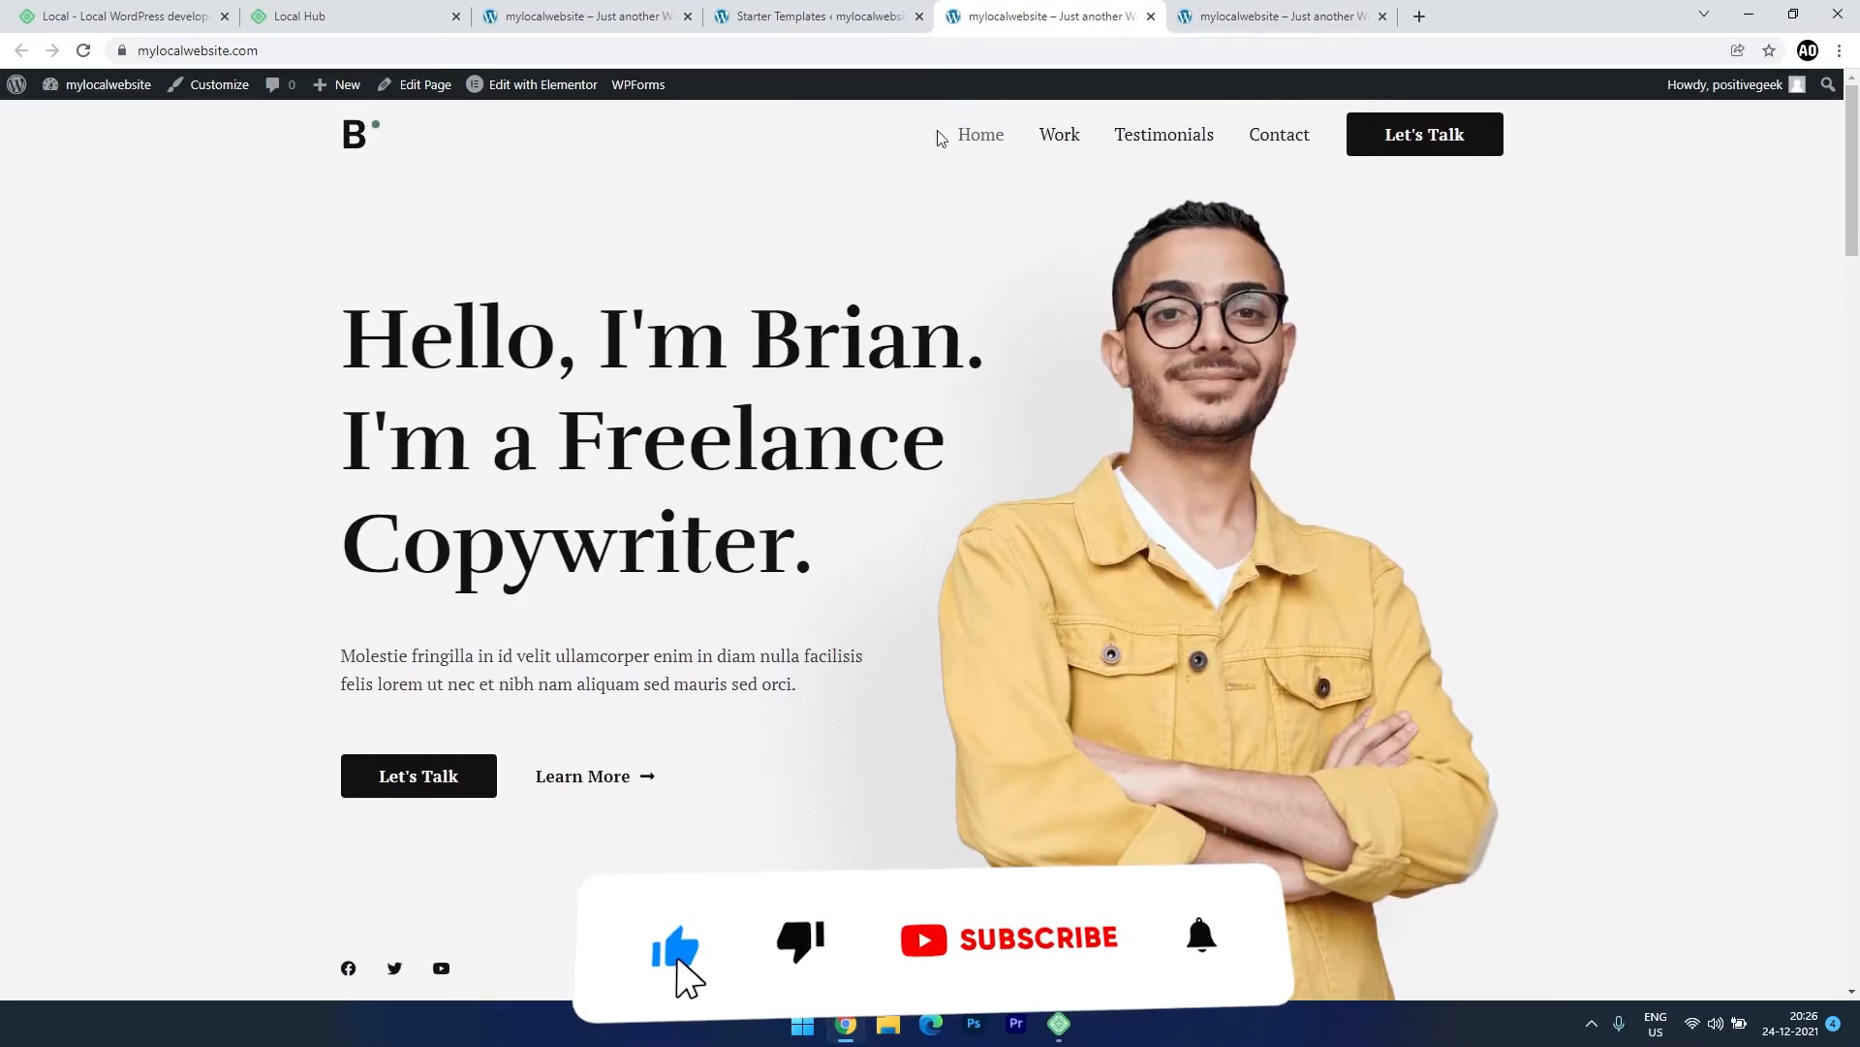
Compare the open tabs, then close the old default-theme site tab and the Starter Templates tab.
left_click(829, 13)
left_click(1168, 11)
left_click(1021, 16)
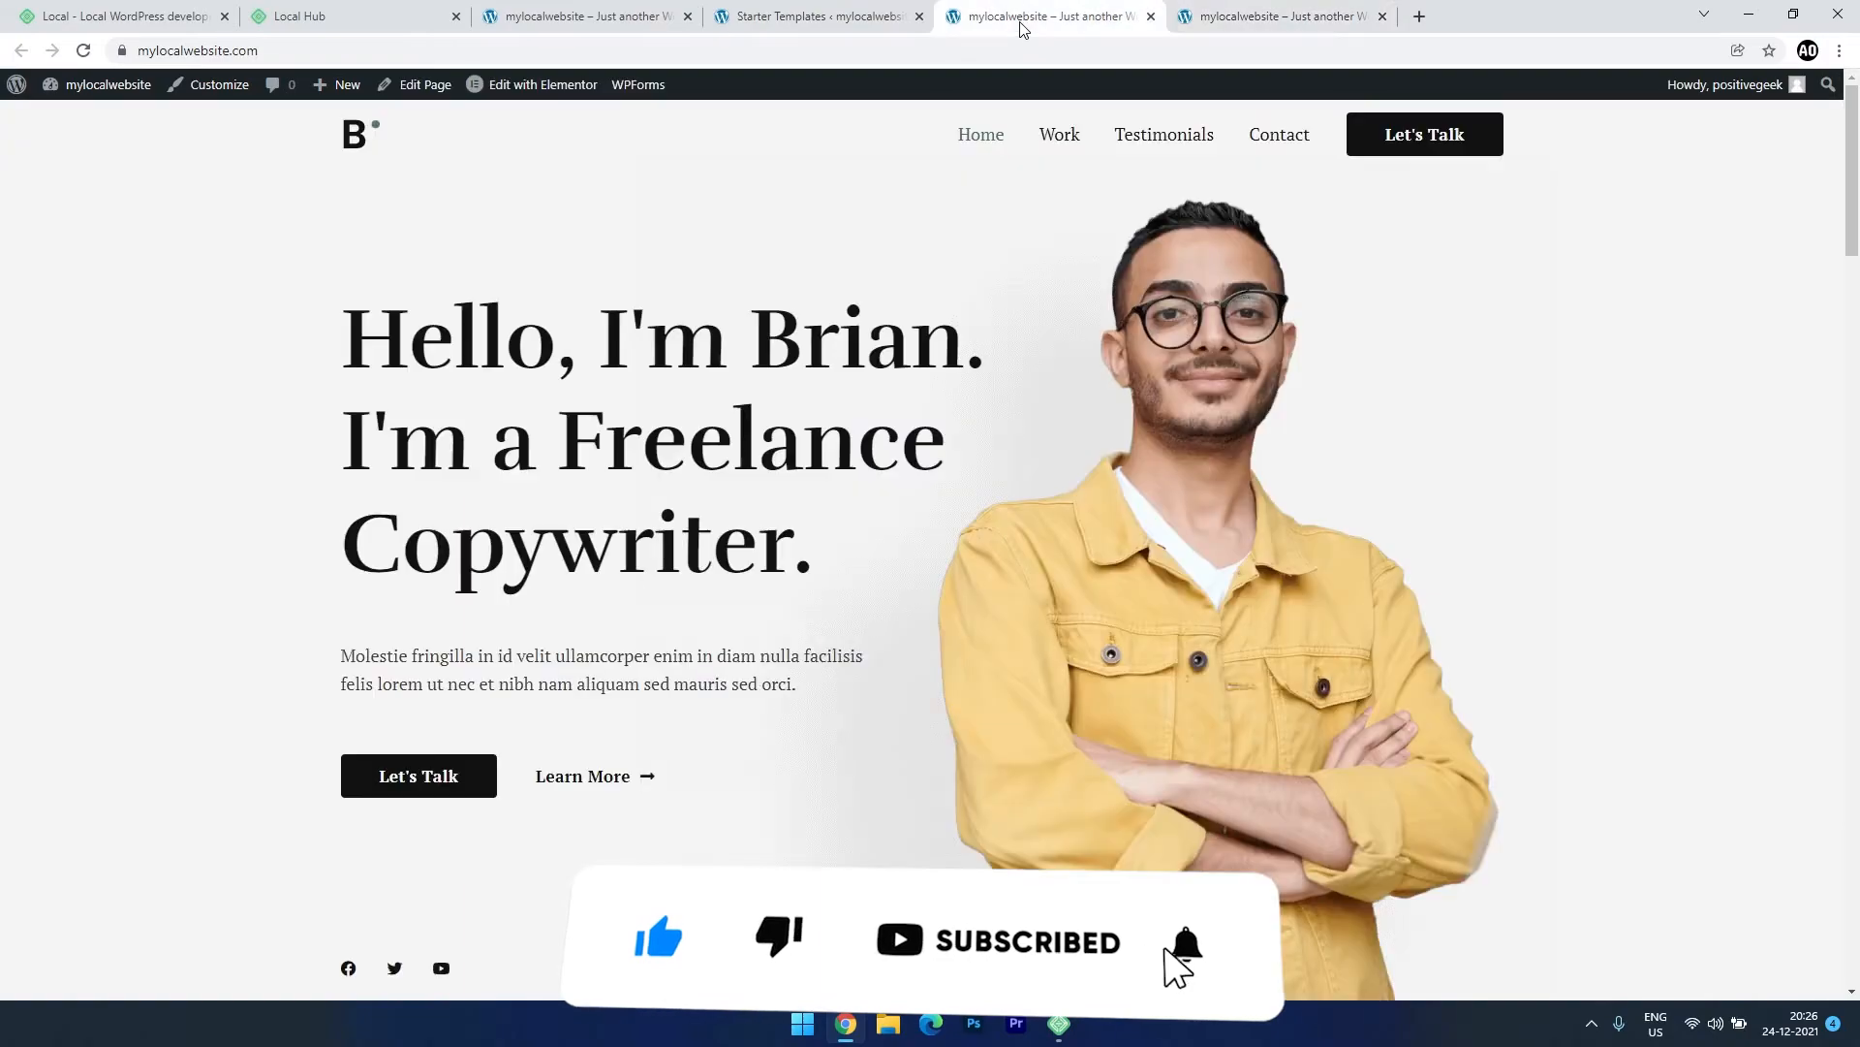
left_click(573, 15)
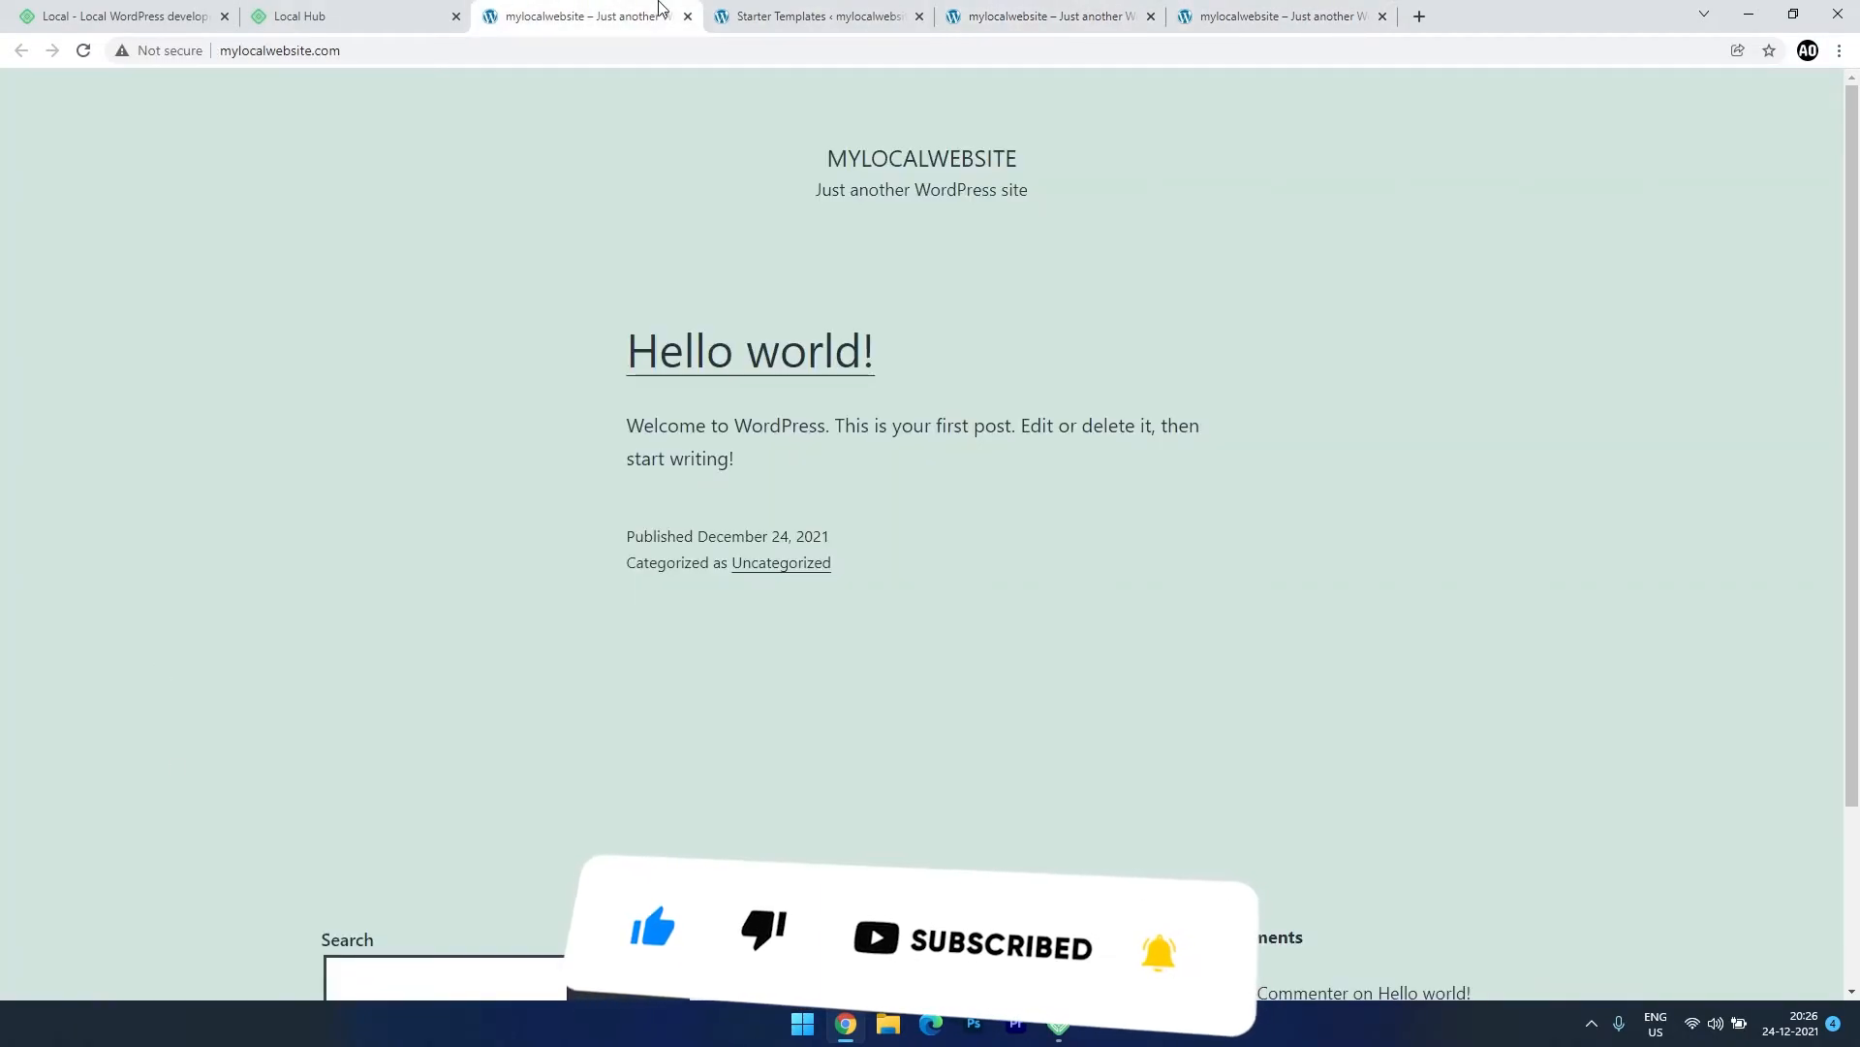
left_click(688, 16)
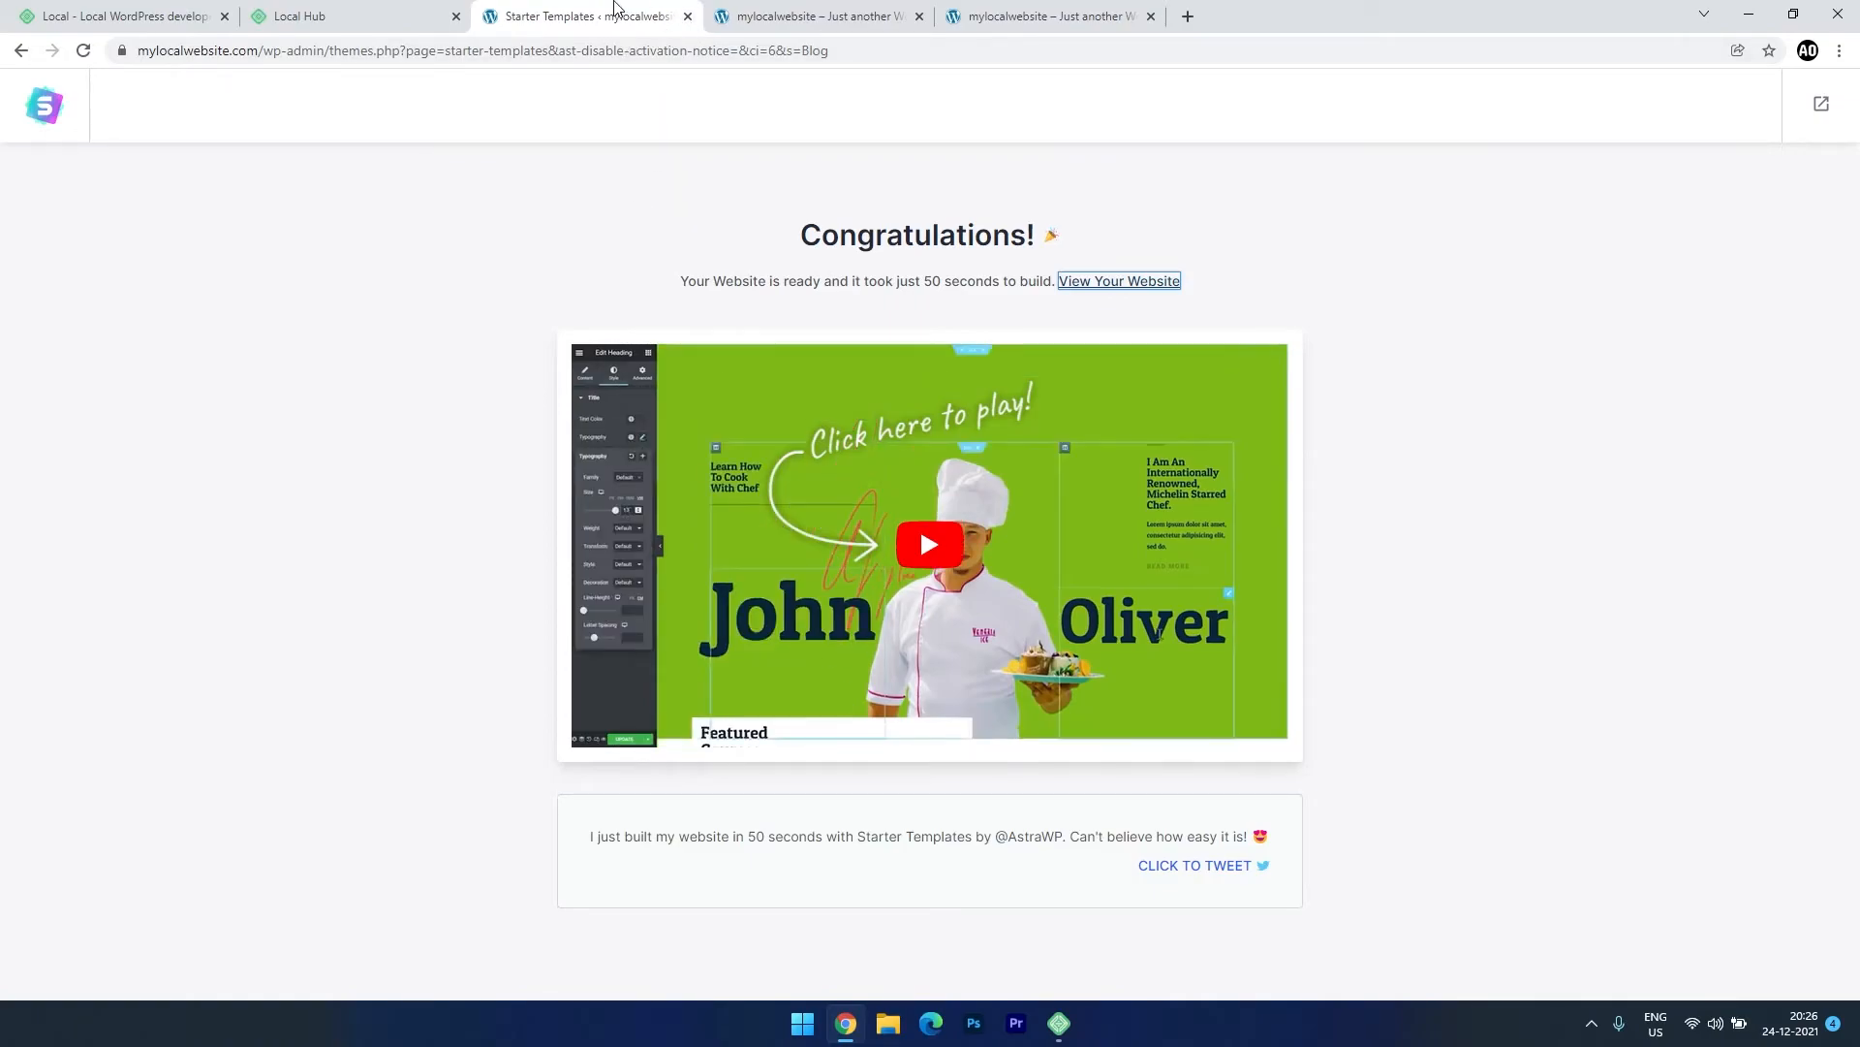
left_click(688, 16)
mouse_move(108, 97)
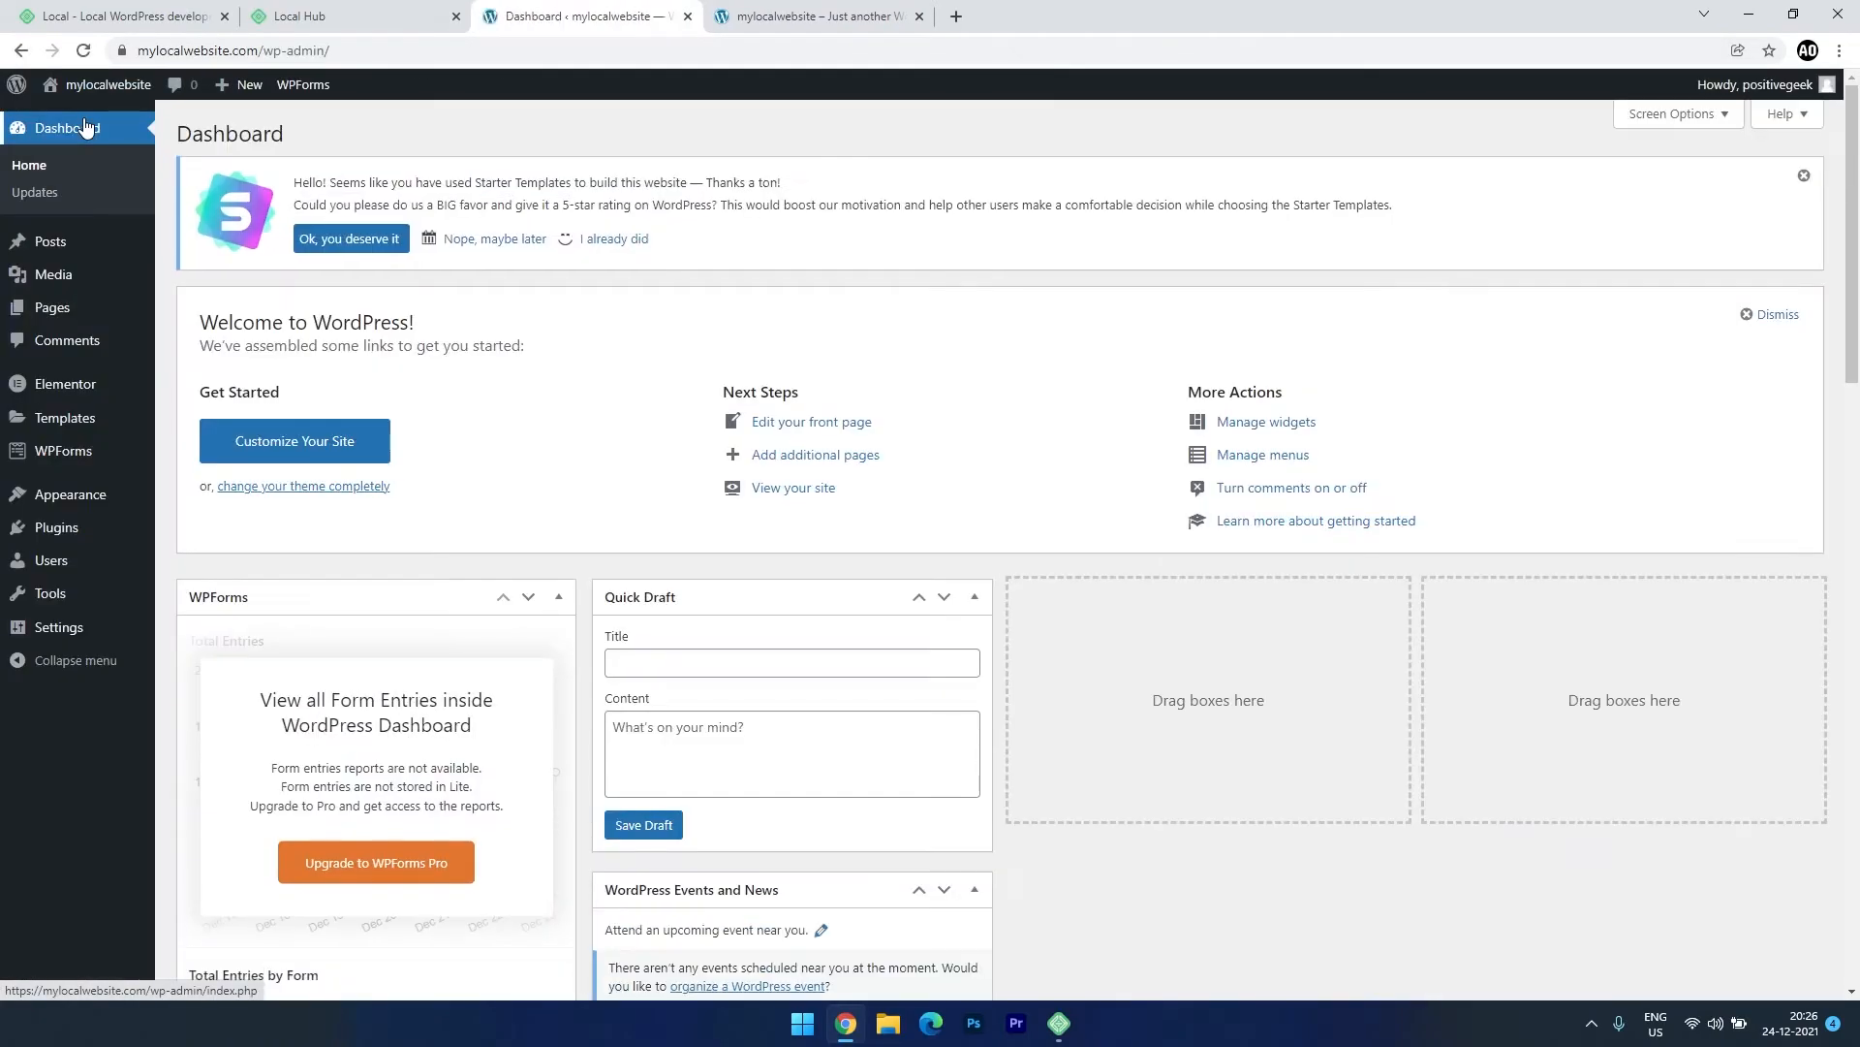
Replace the Site Title 'mylocalwebsite' with 'Demo Site', save, and check the homepage.
mouse_move(70, 635)
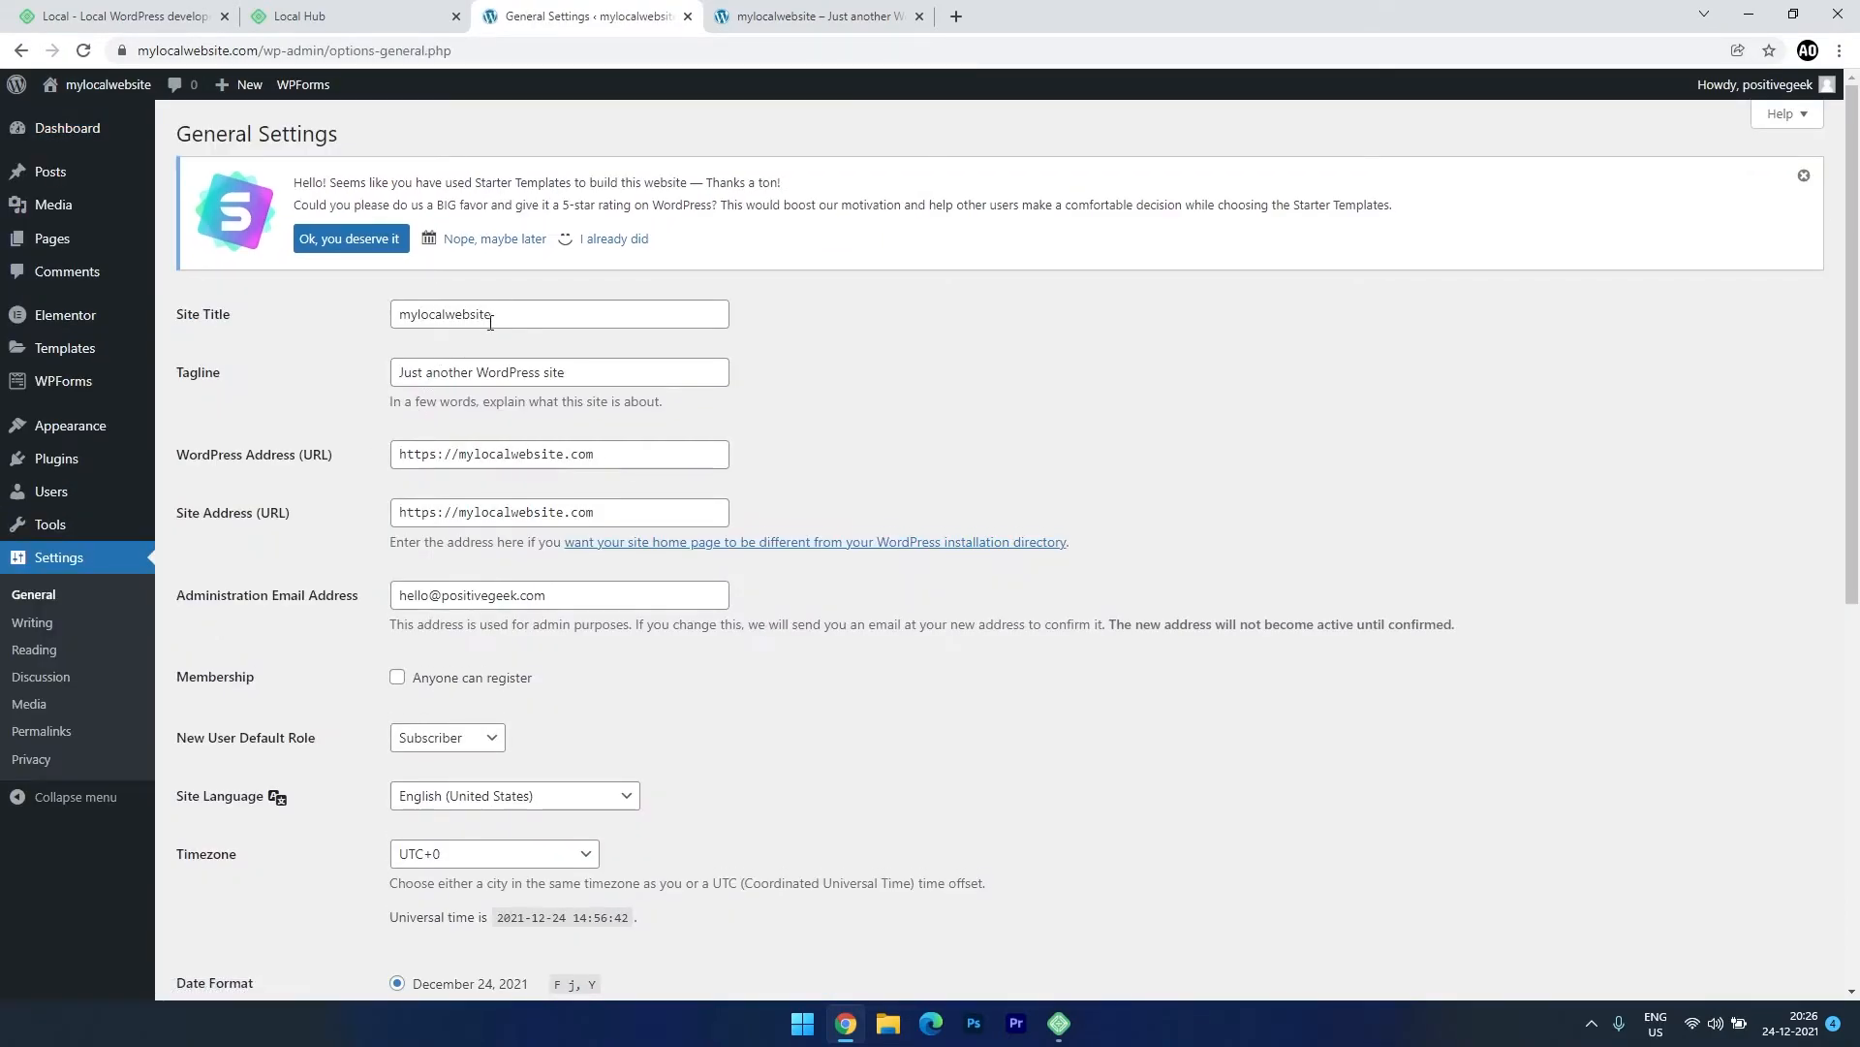
left_click_drag(496, 315, 279, 311)
type("Dem")
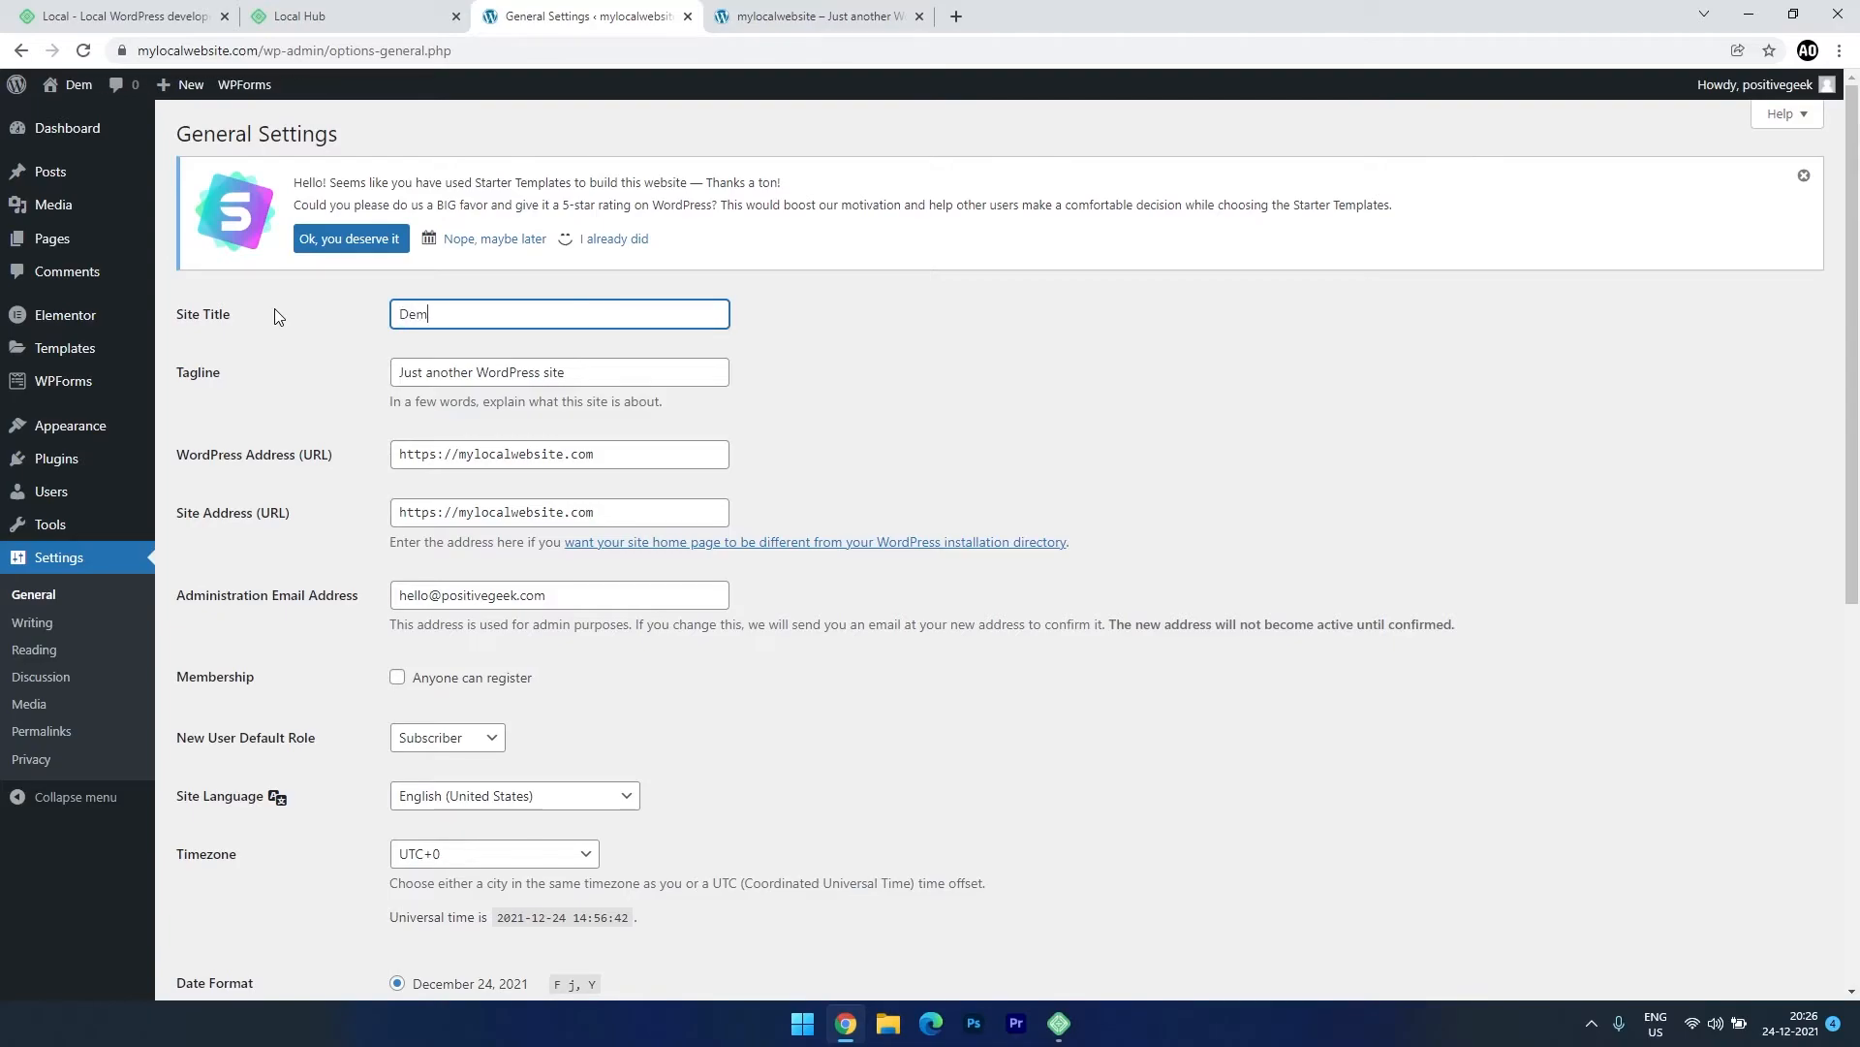
type("o Site")
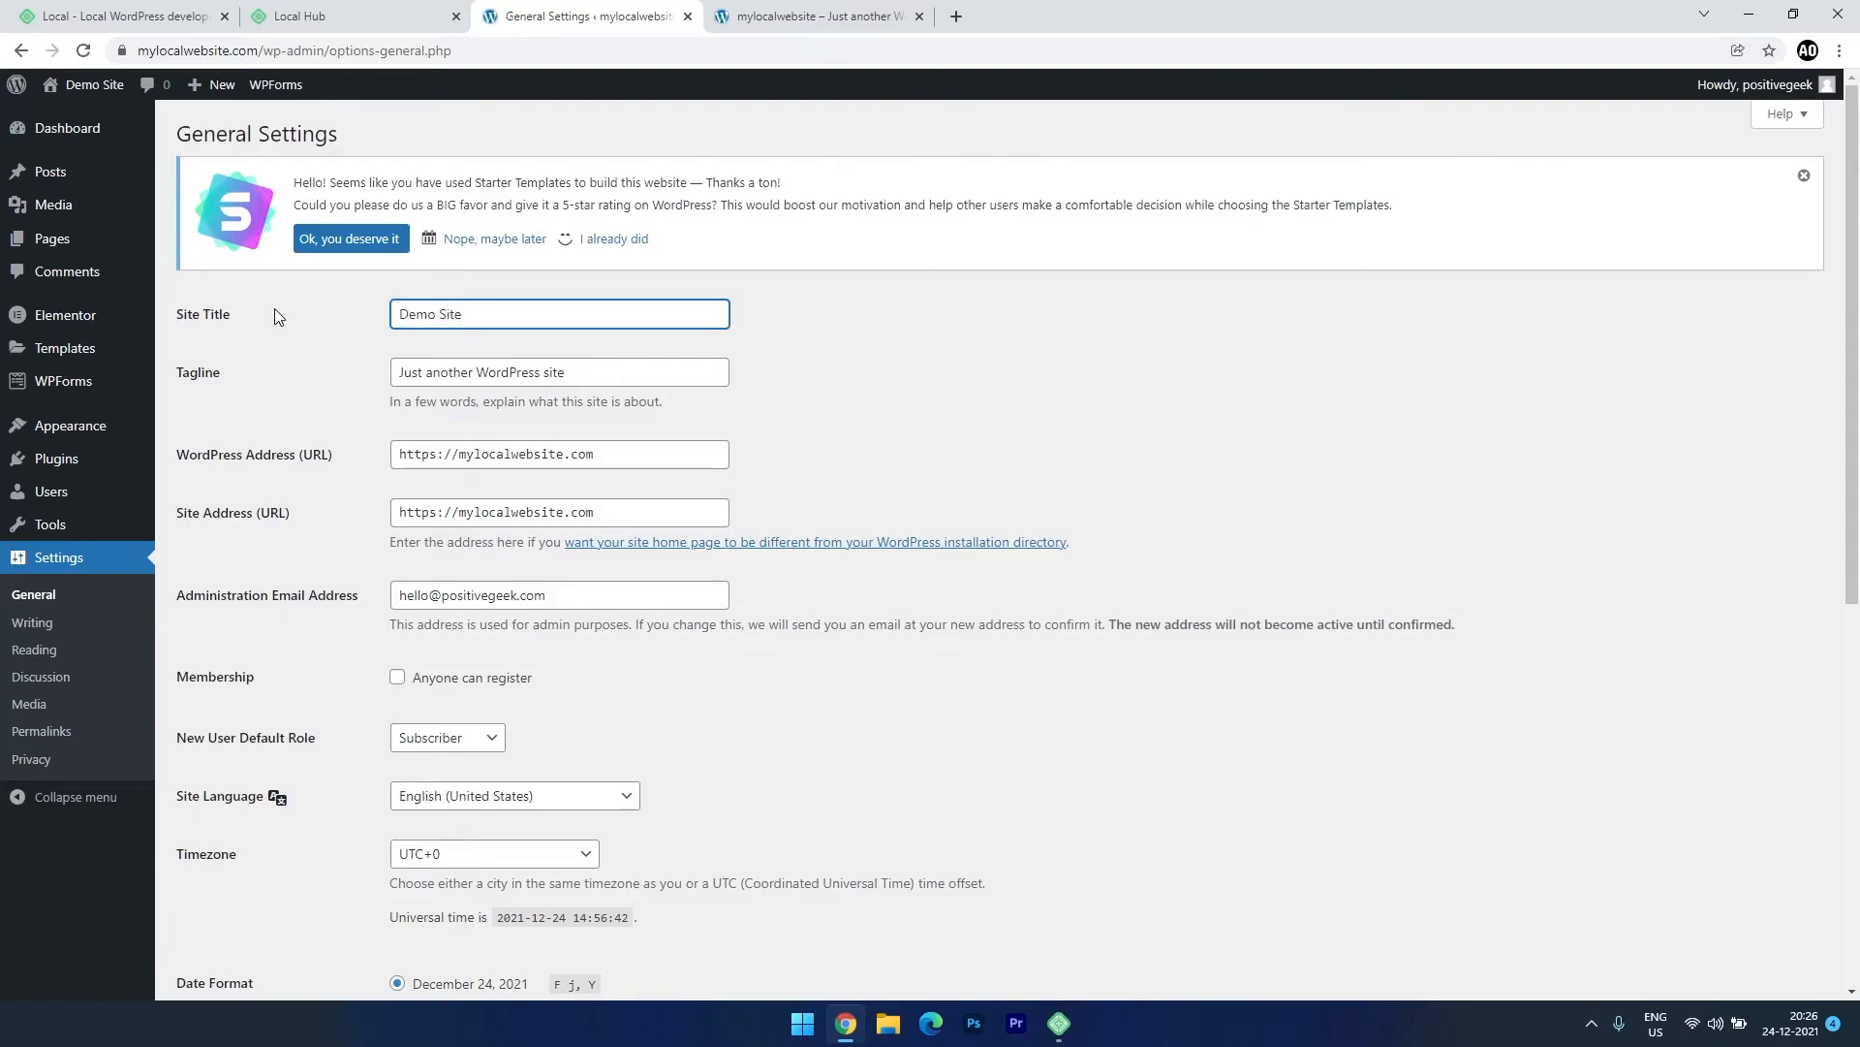
scroll(357, 819, "down", 6)
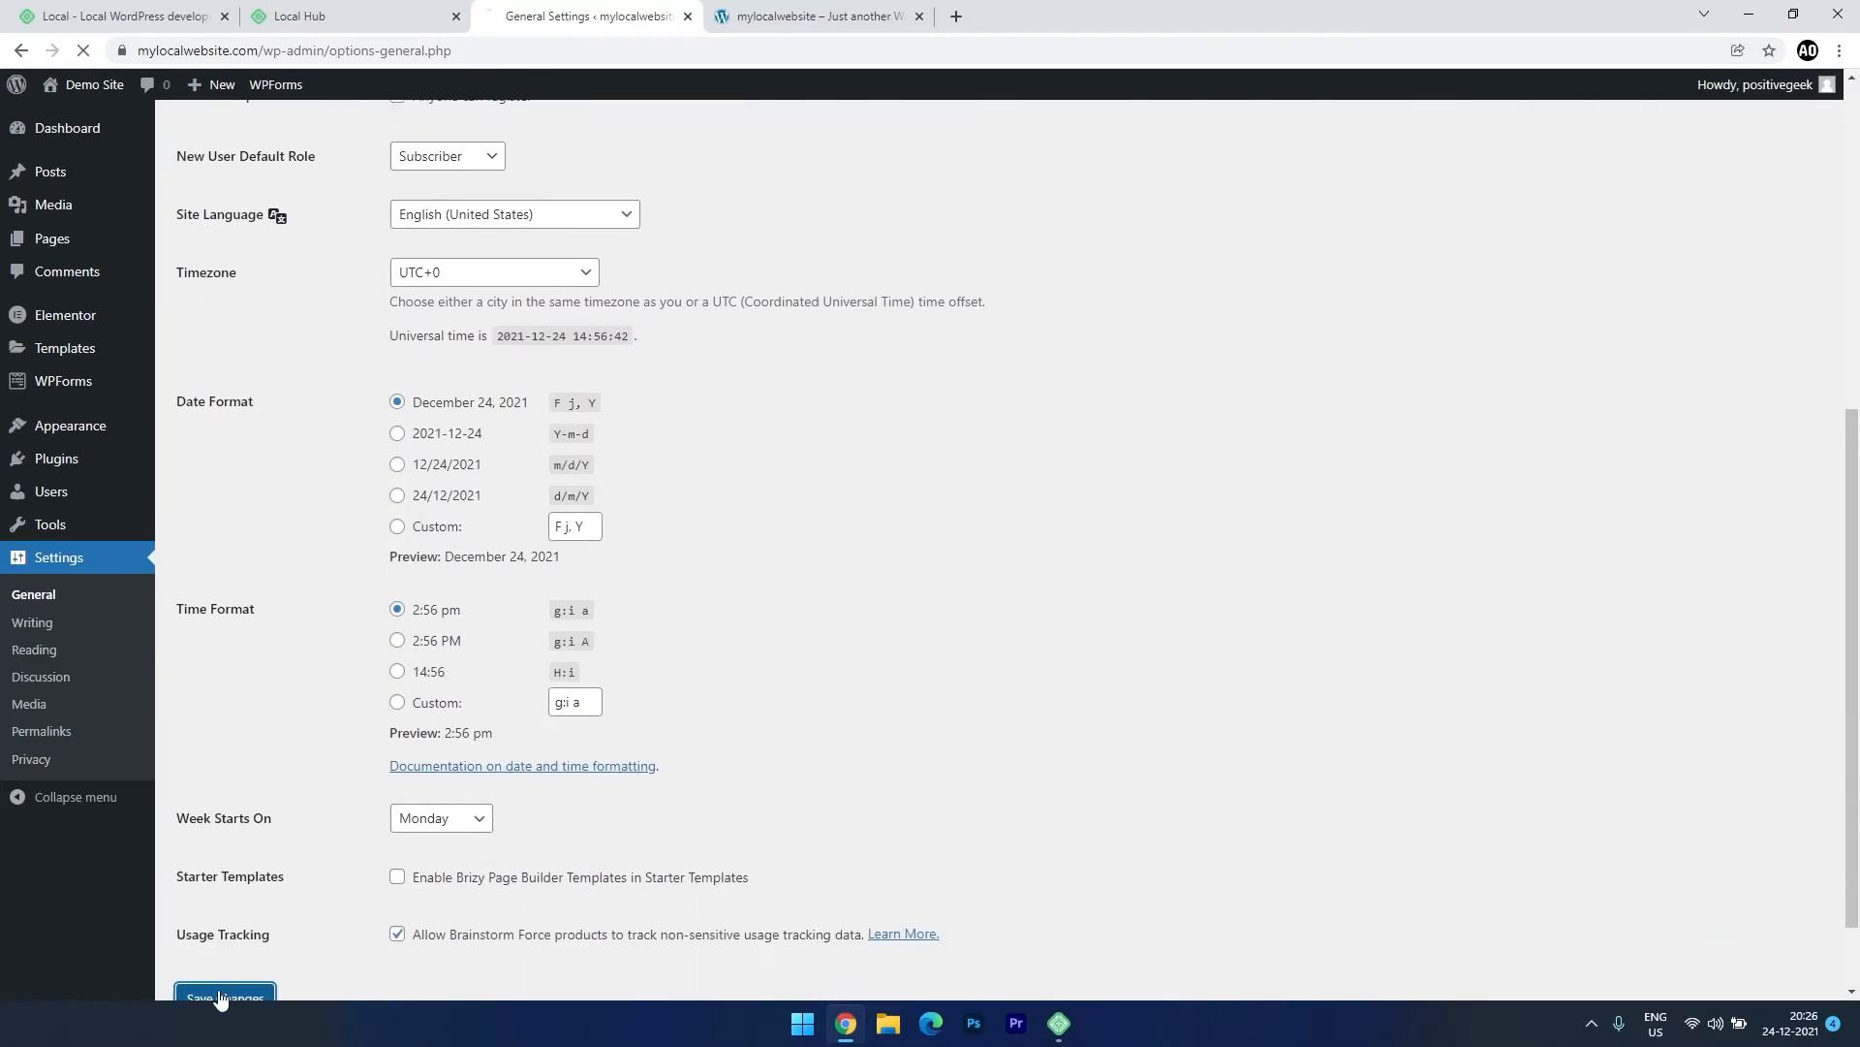
left_click(778, 10)
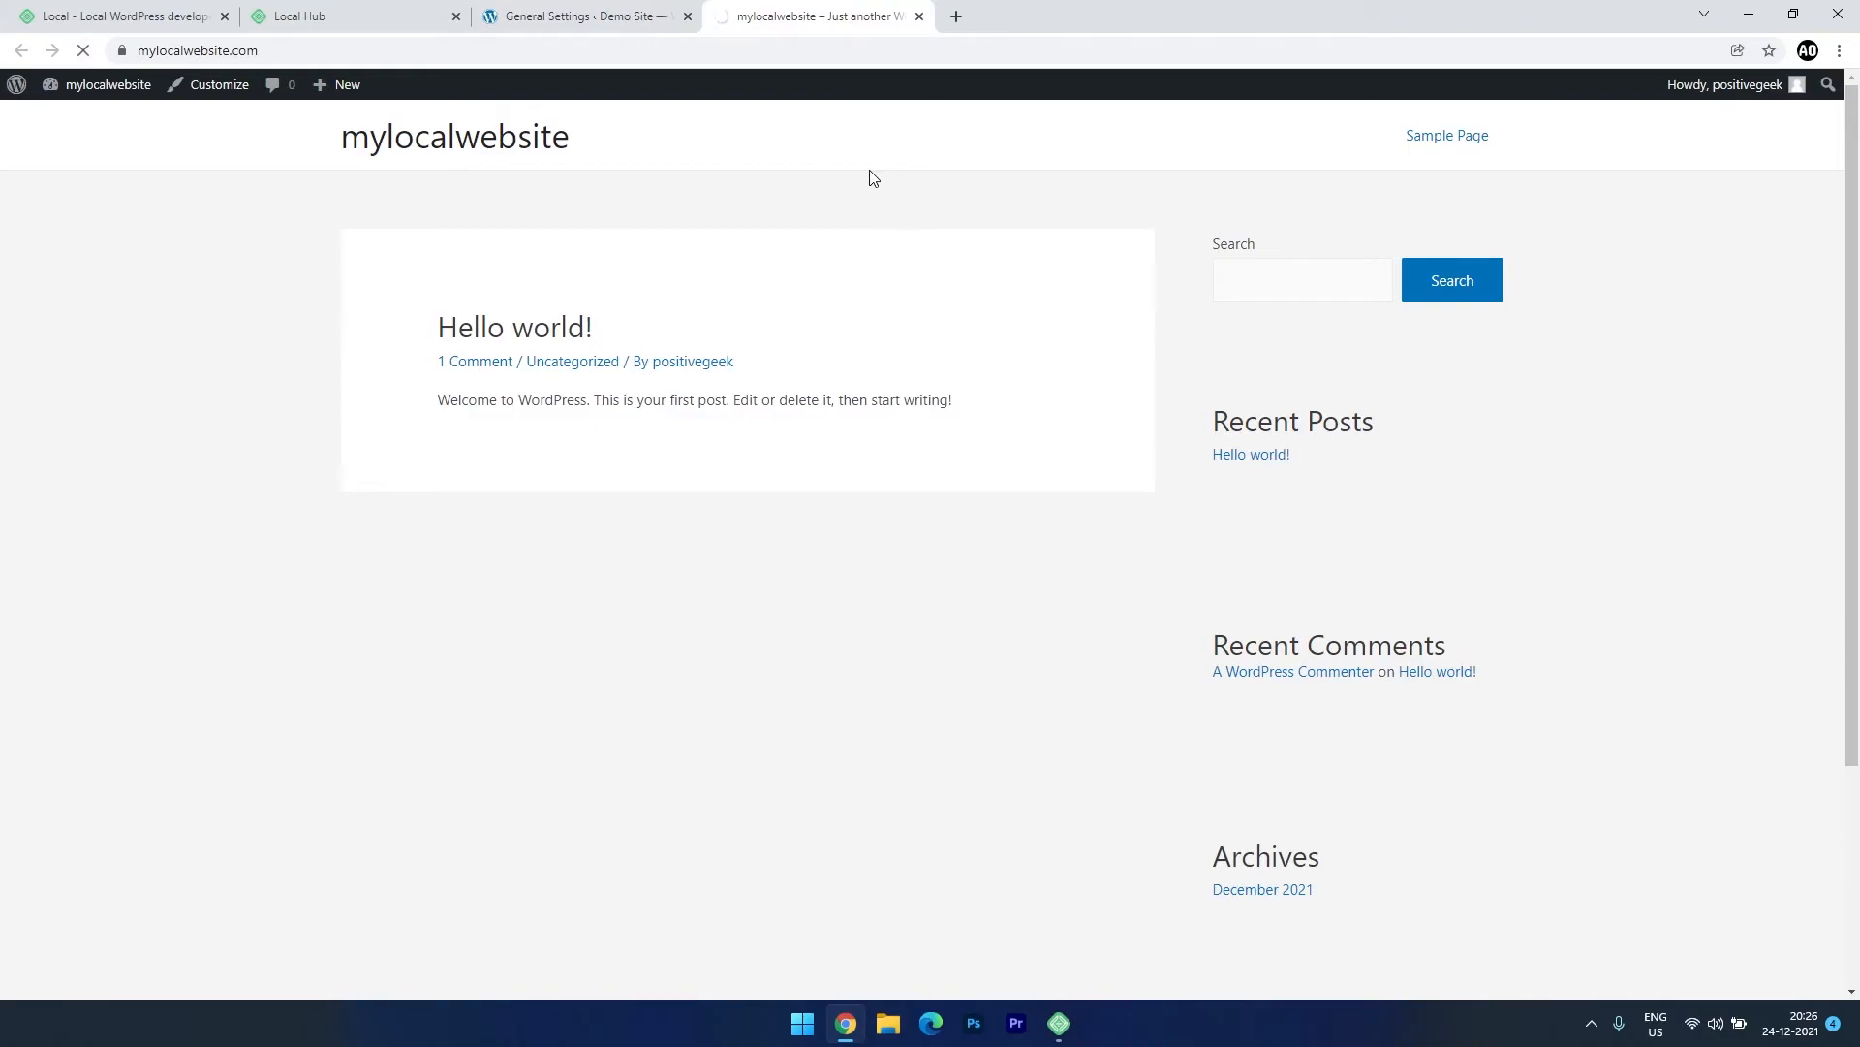
scroll(698, 819, "down", 20)
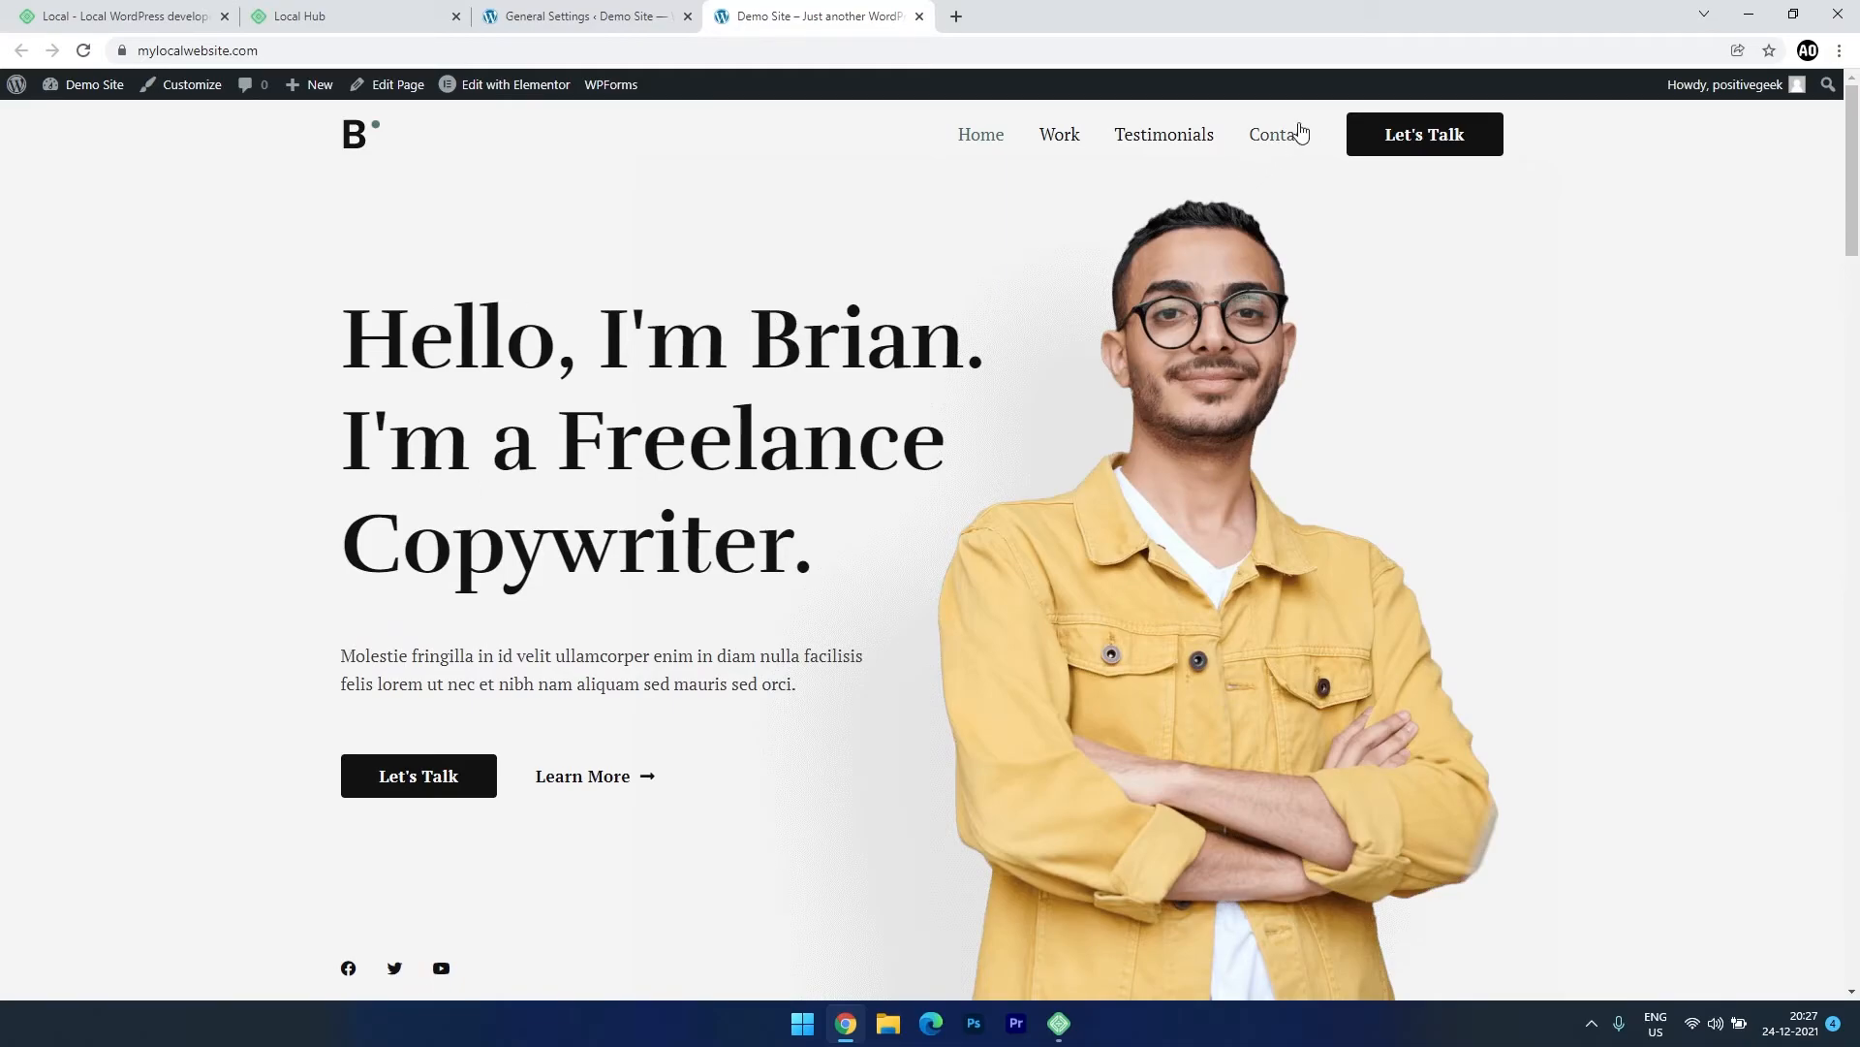
scroll(936, 644, "down", 20)
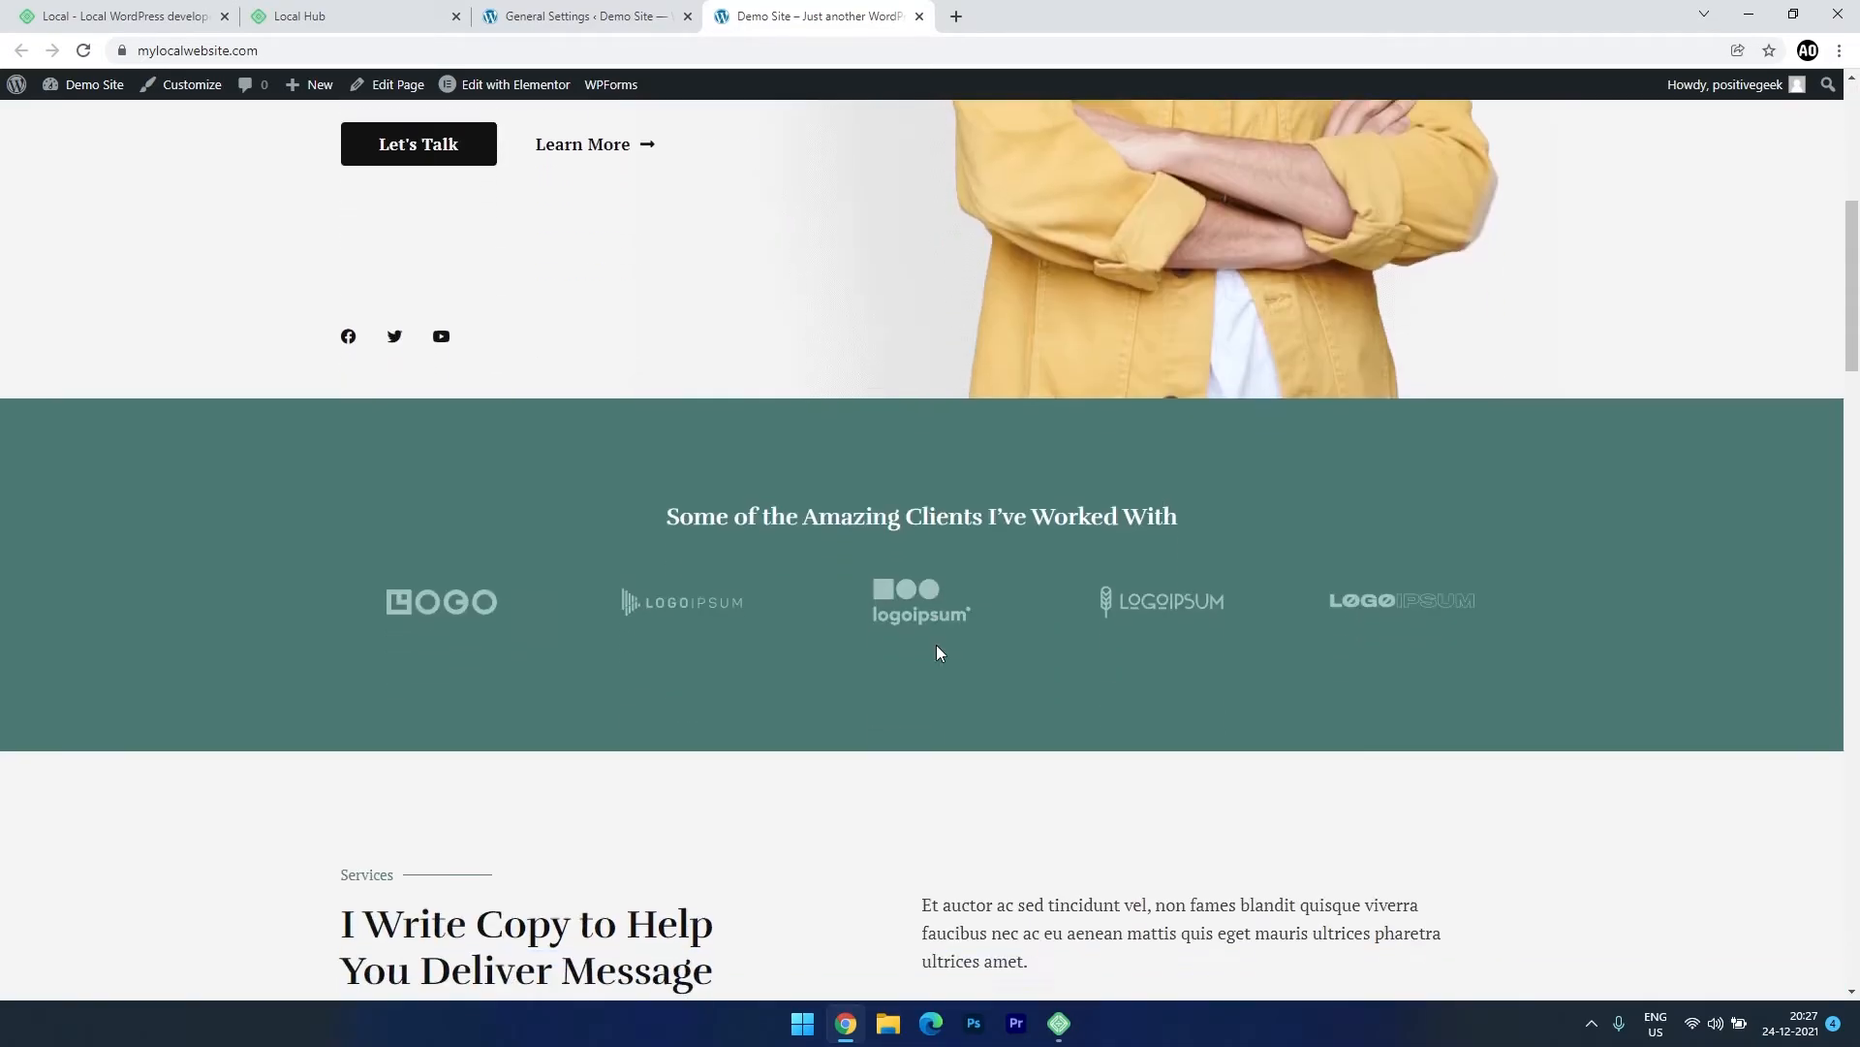
left_click(571, 16)
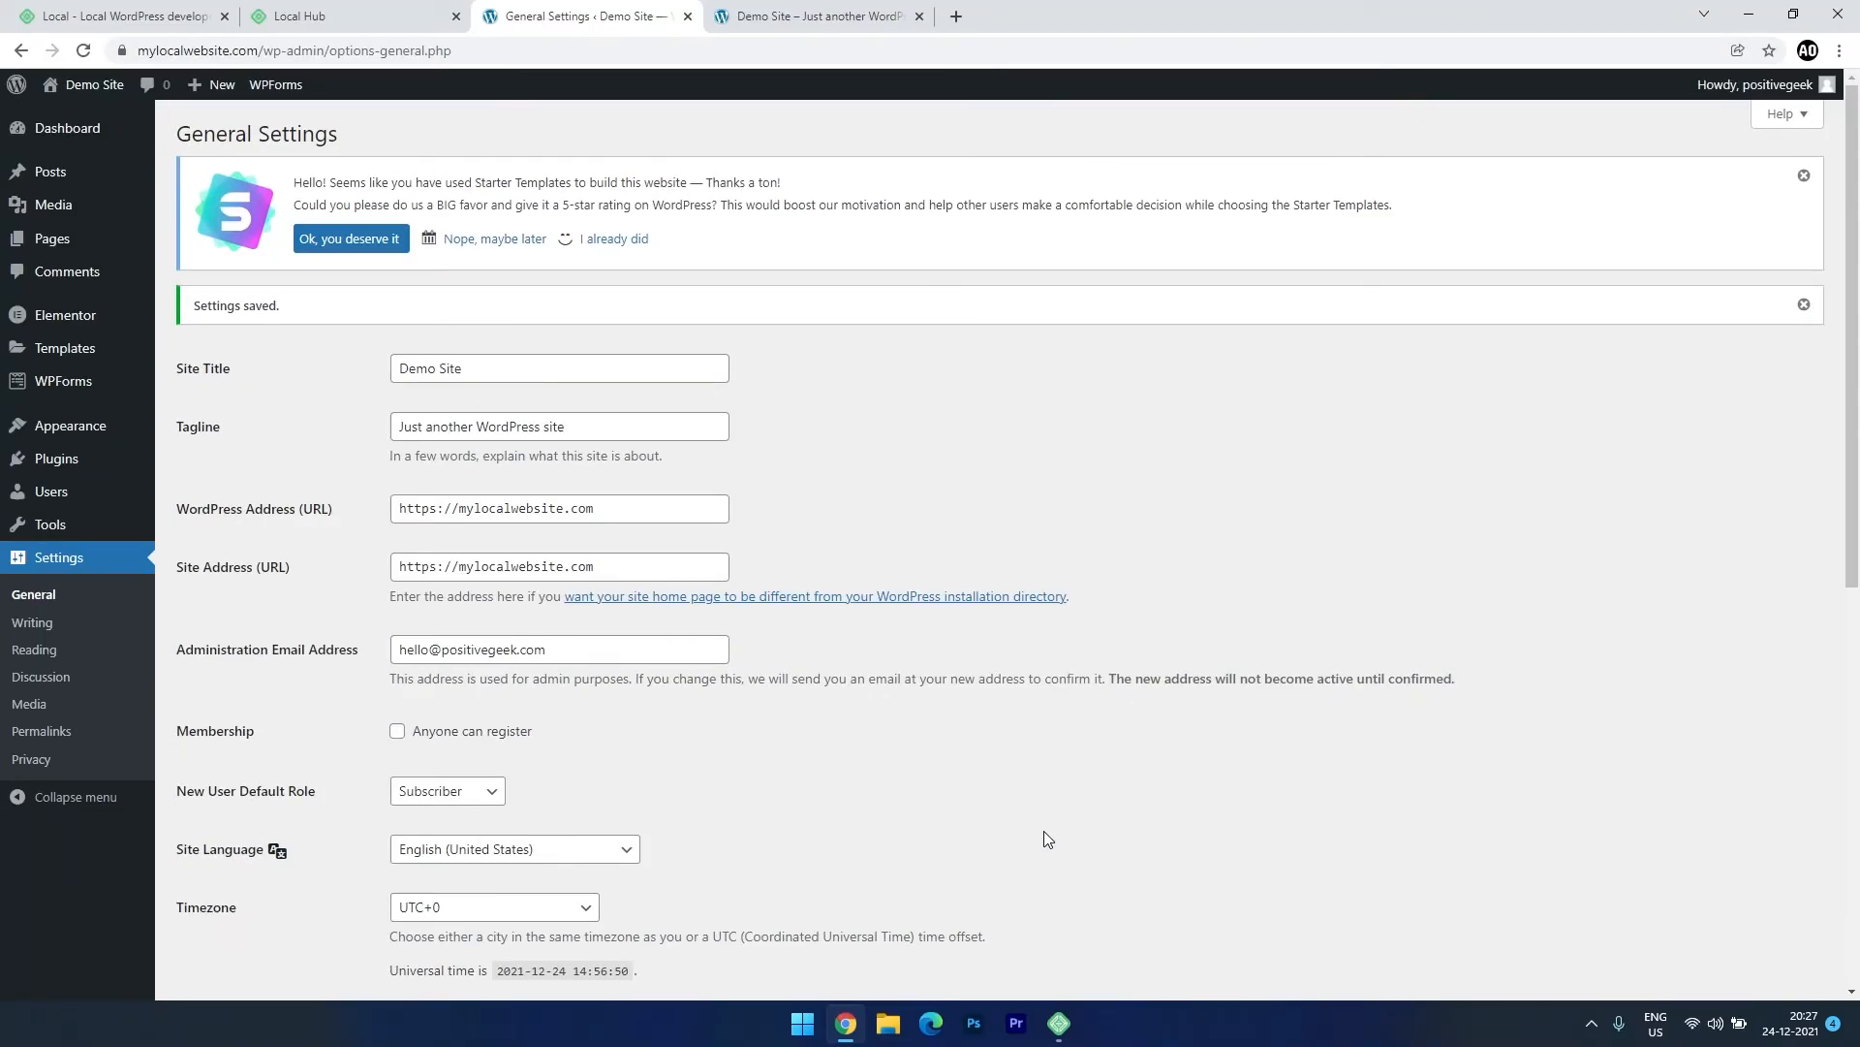
left_click(818, 16)
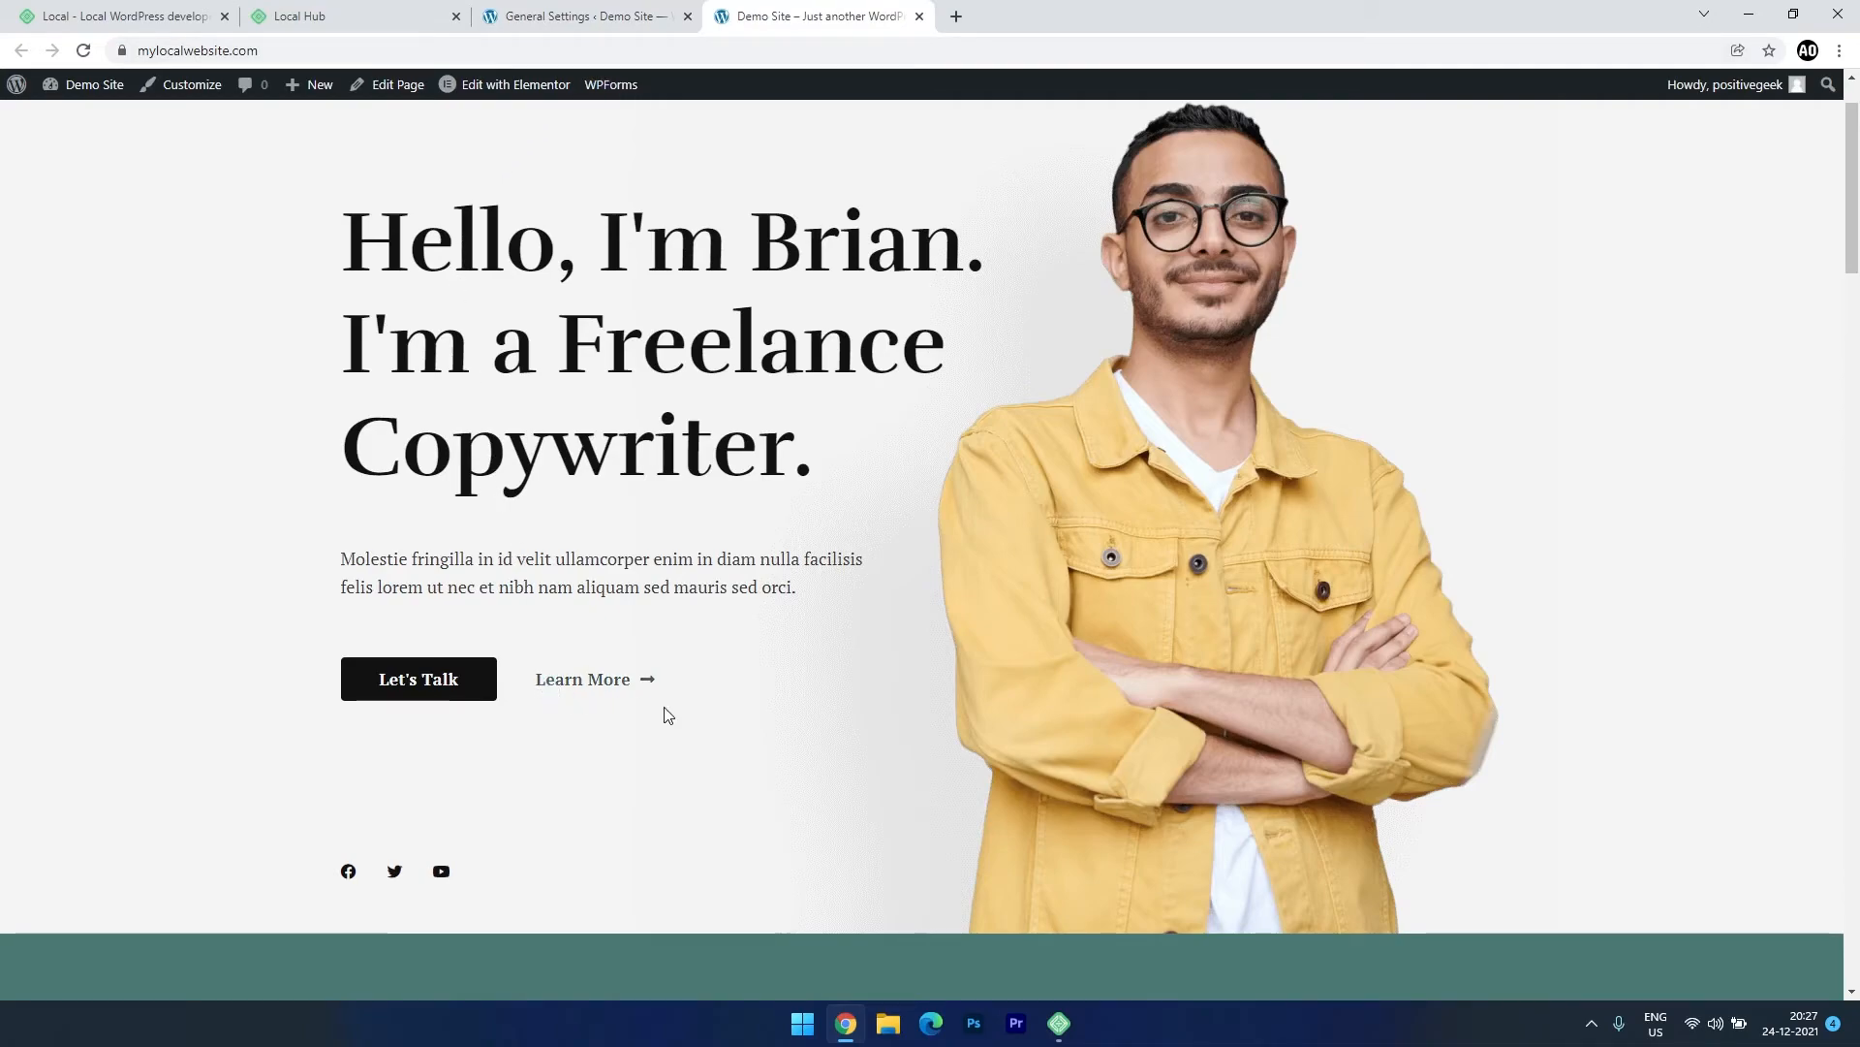
Enable a Live Link for mylocalwebsite and show its spiky-arm.localsite.io address and credentials.
scroll(677, 740, "down", 12)
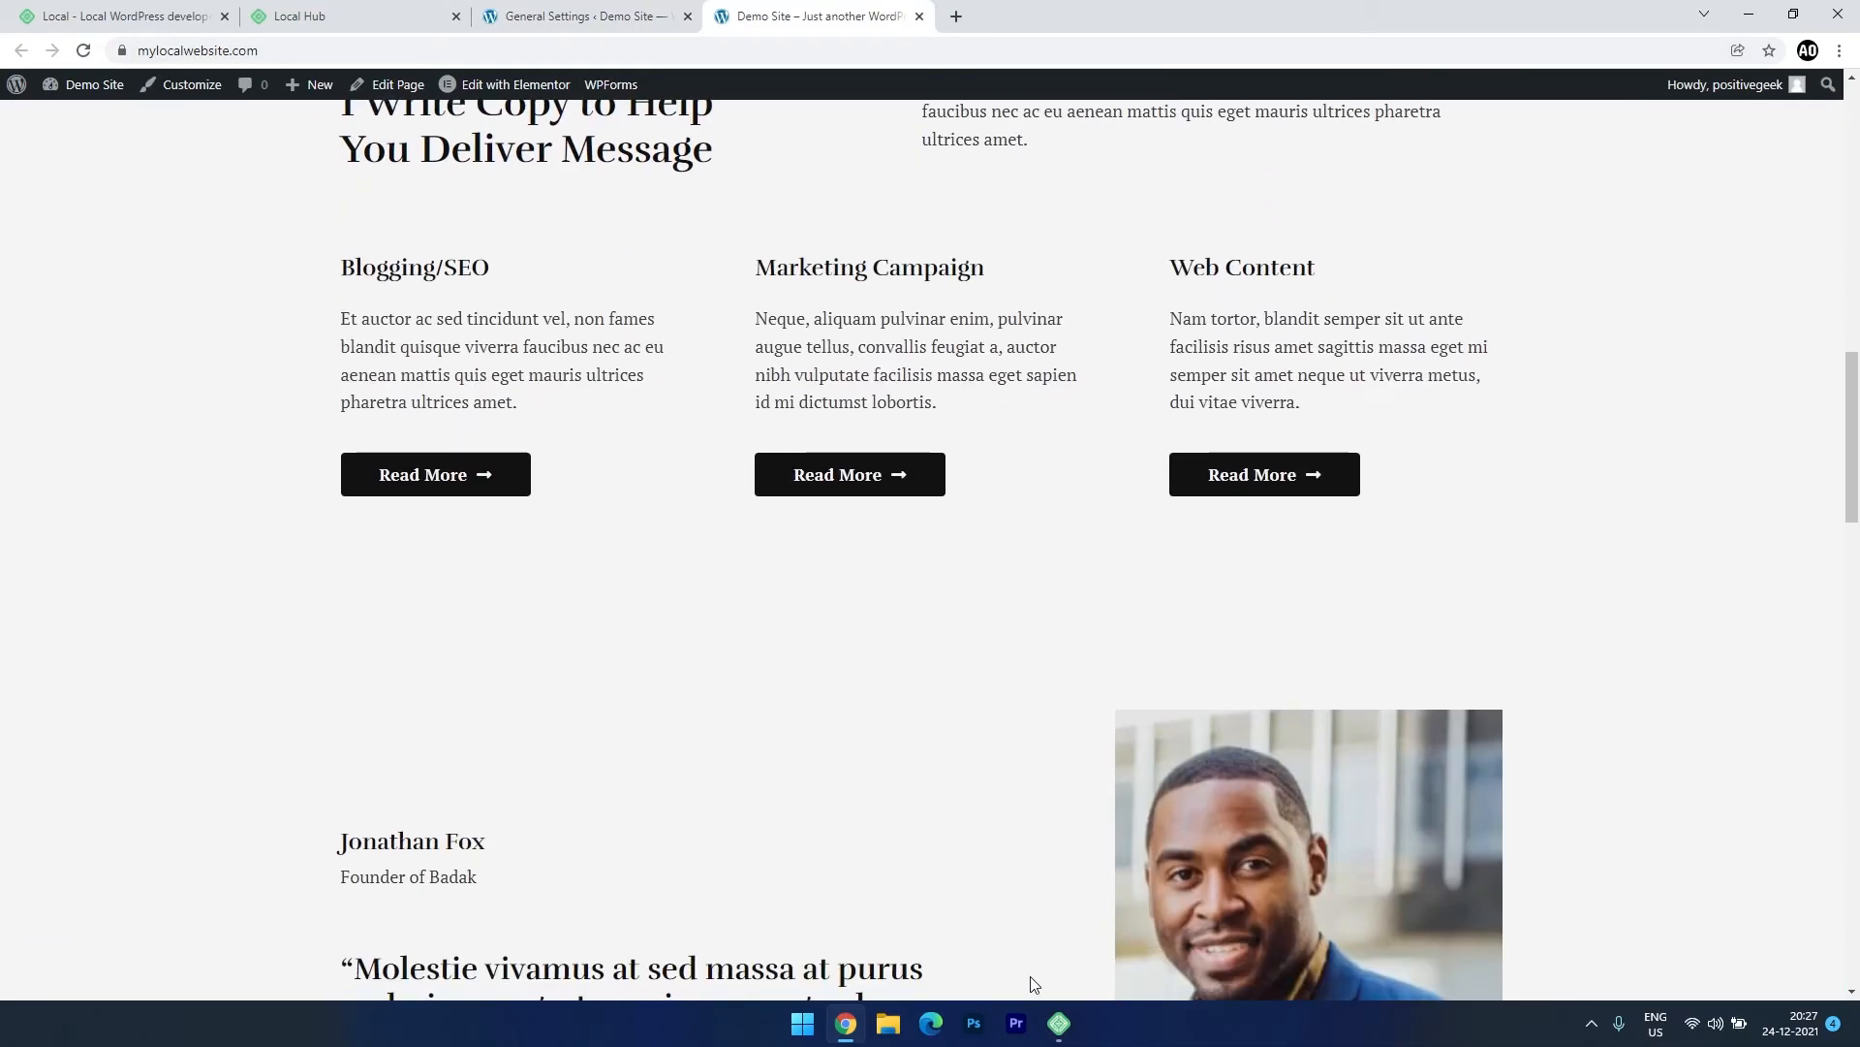
left_click(1059, 1022)
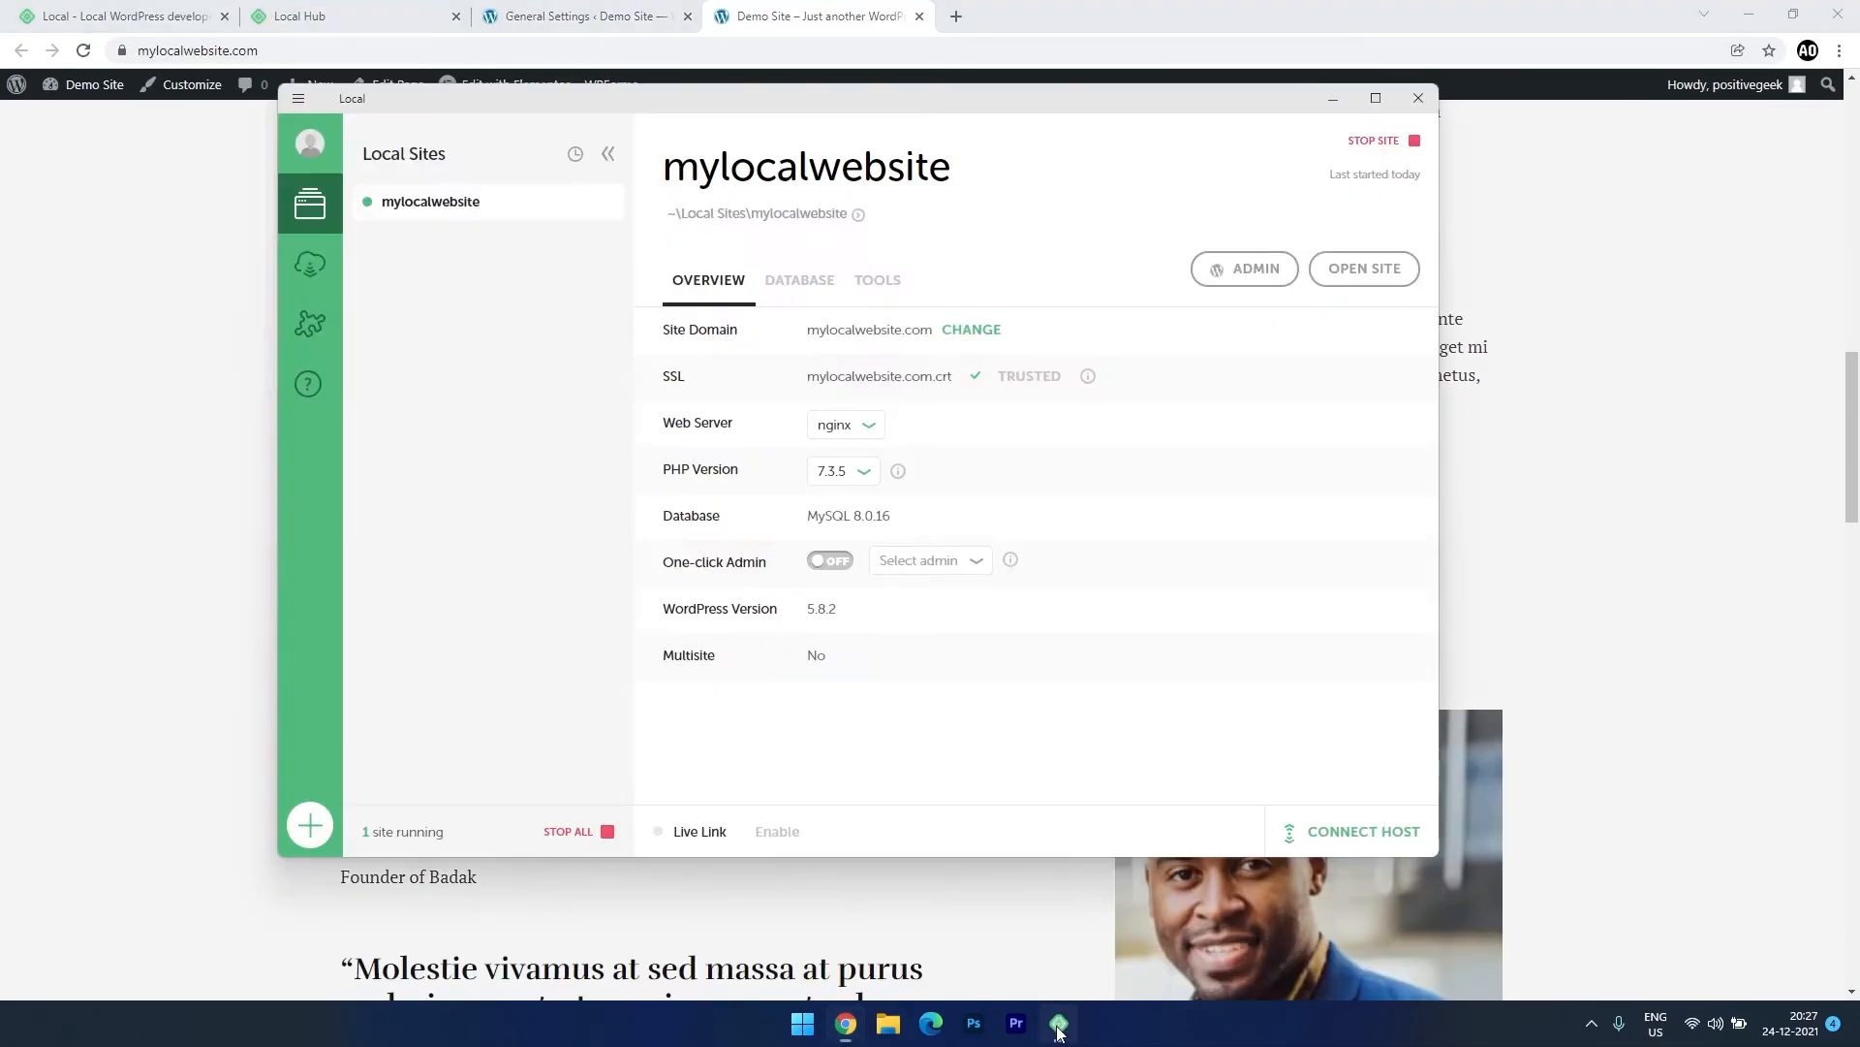
left_click(993, 954)
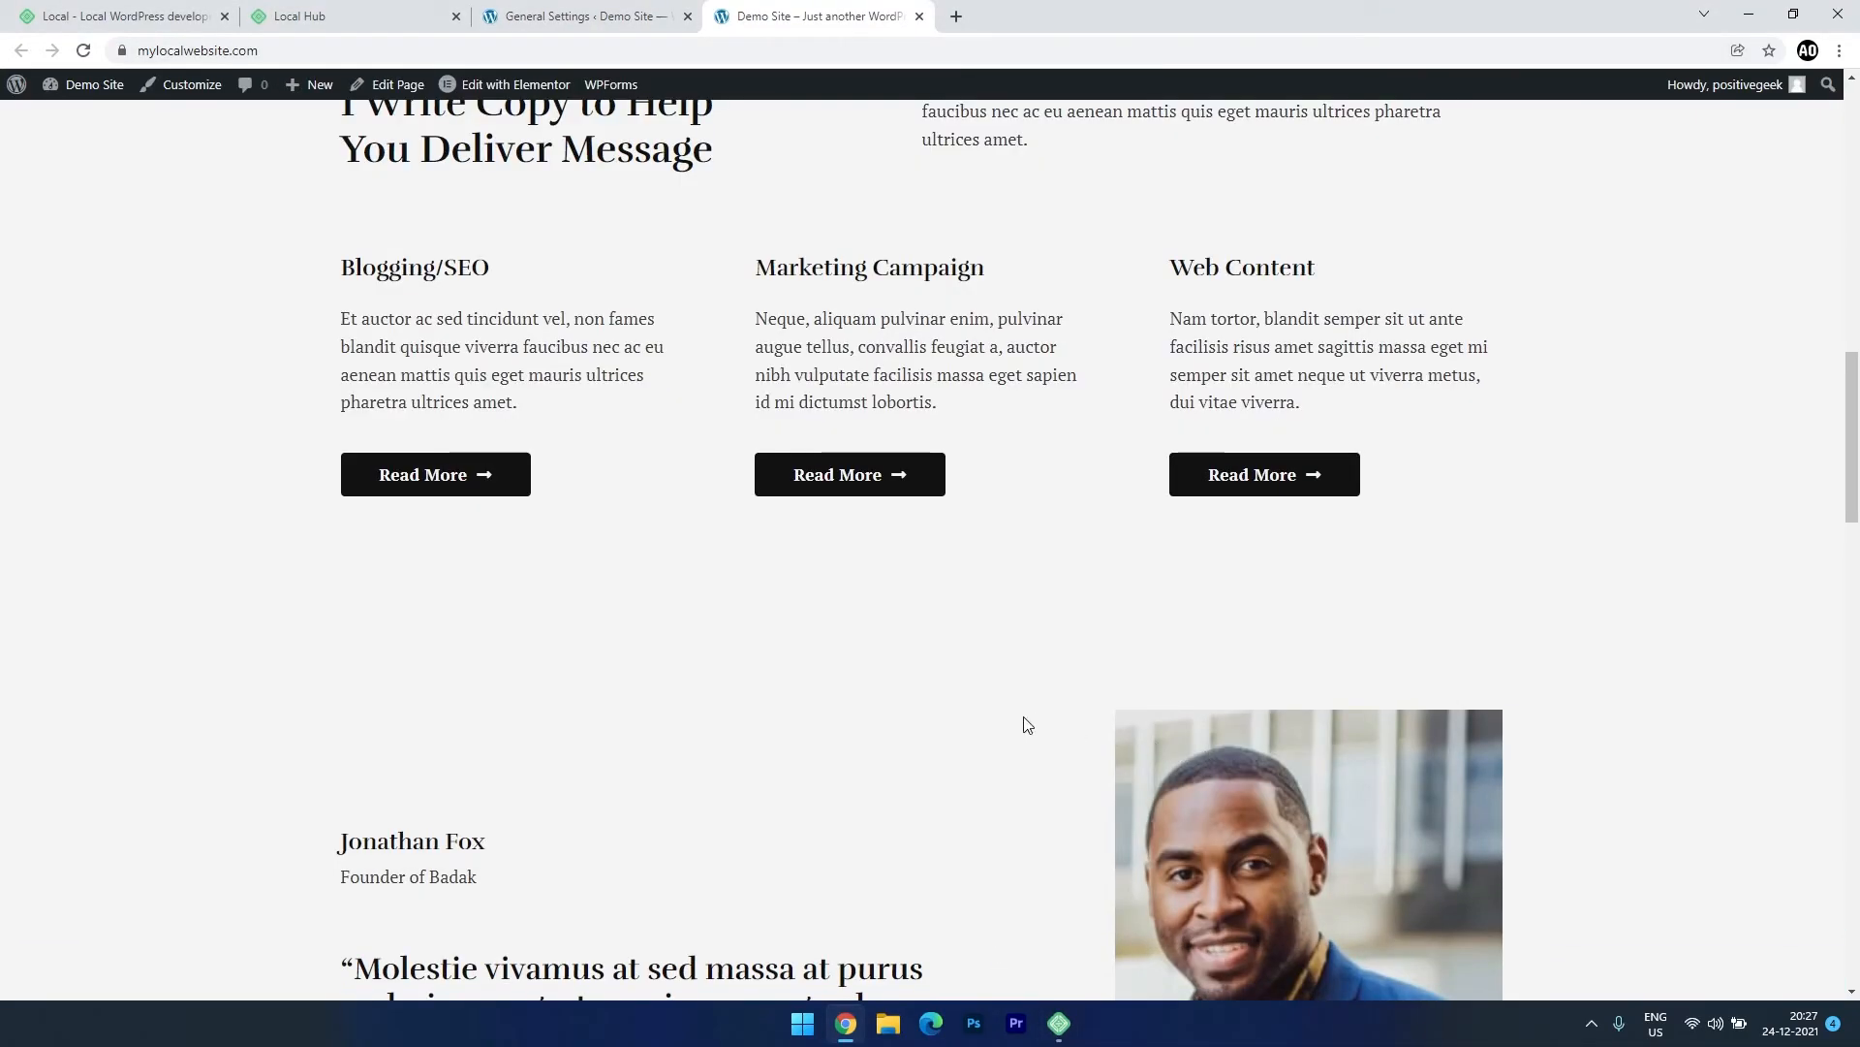
left_click(1060, 1024)
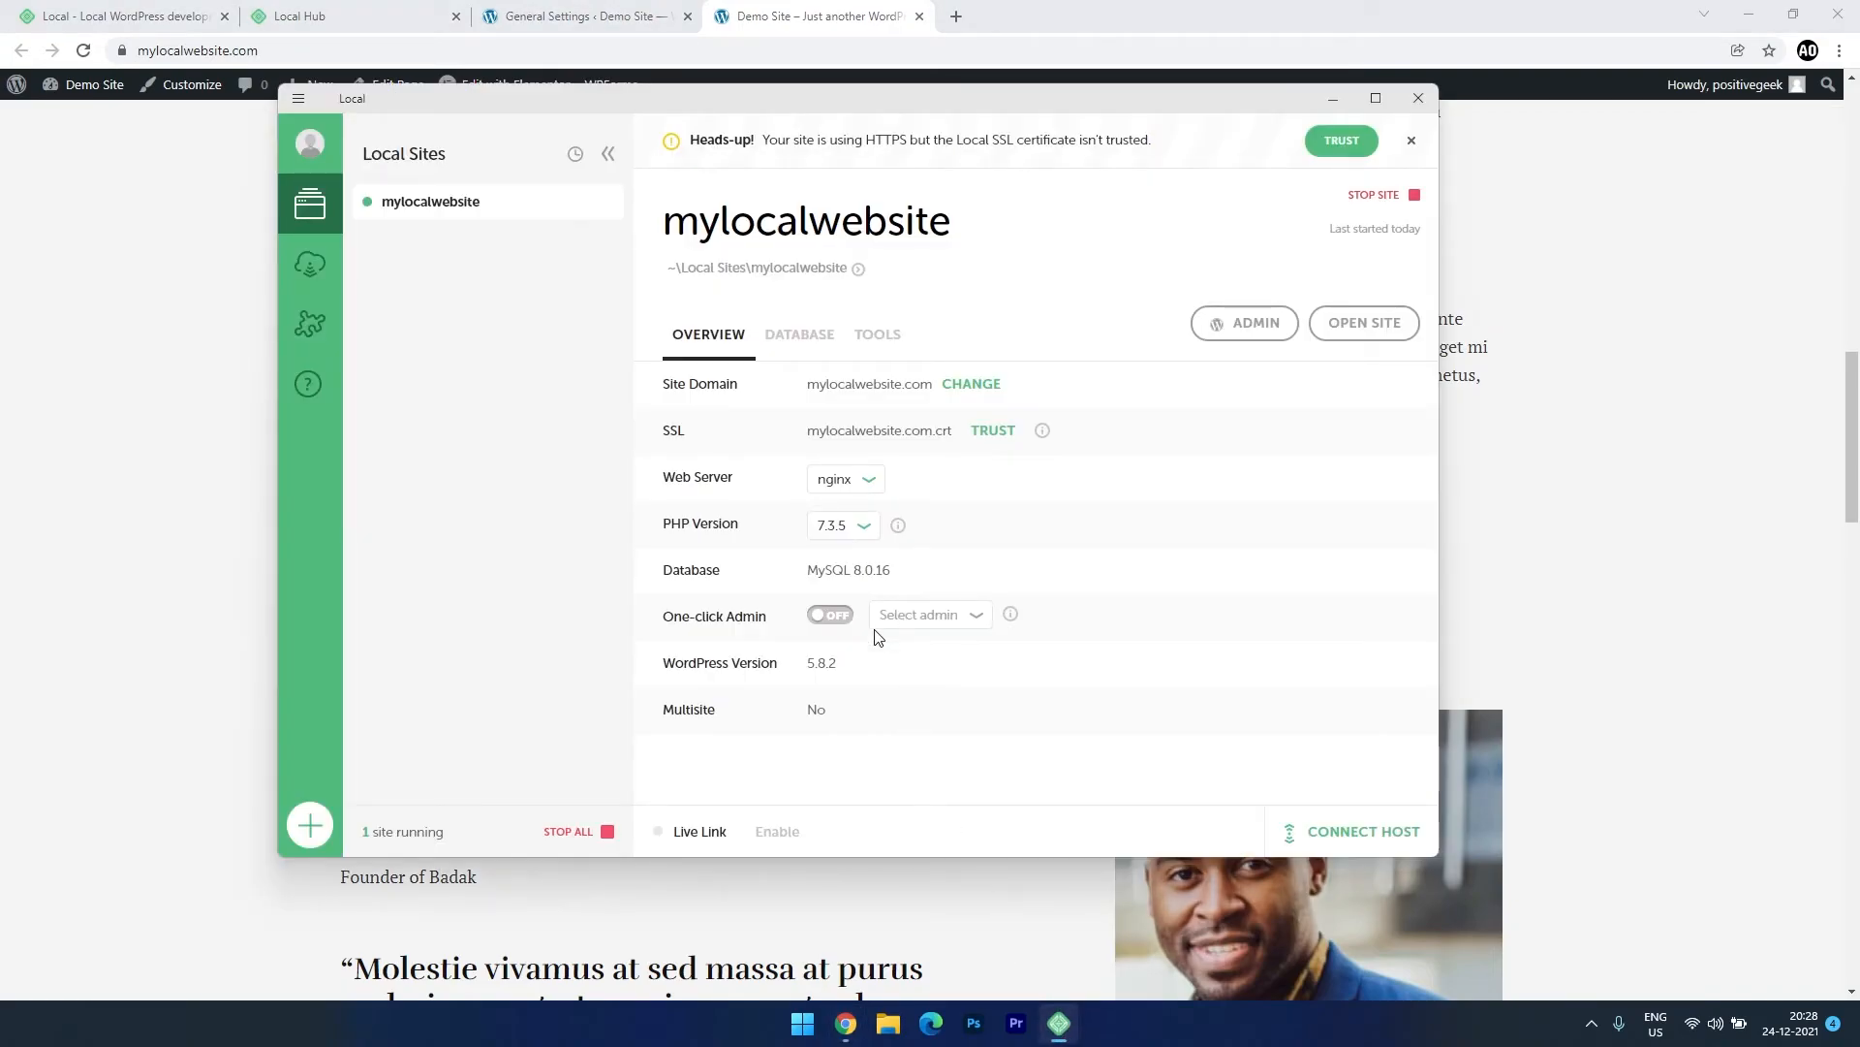
left_click(778, 836)
left_click(739, 839)
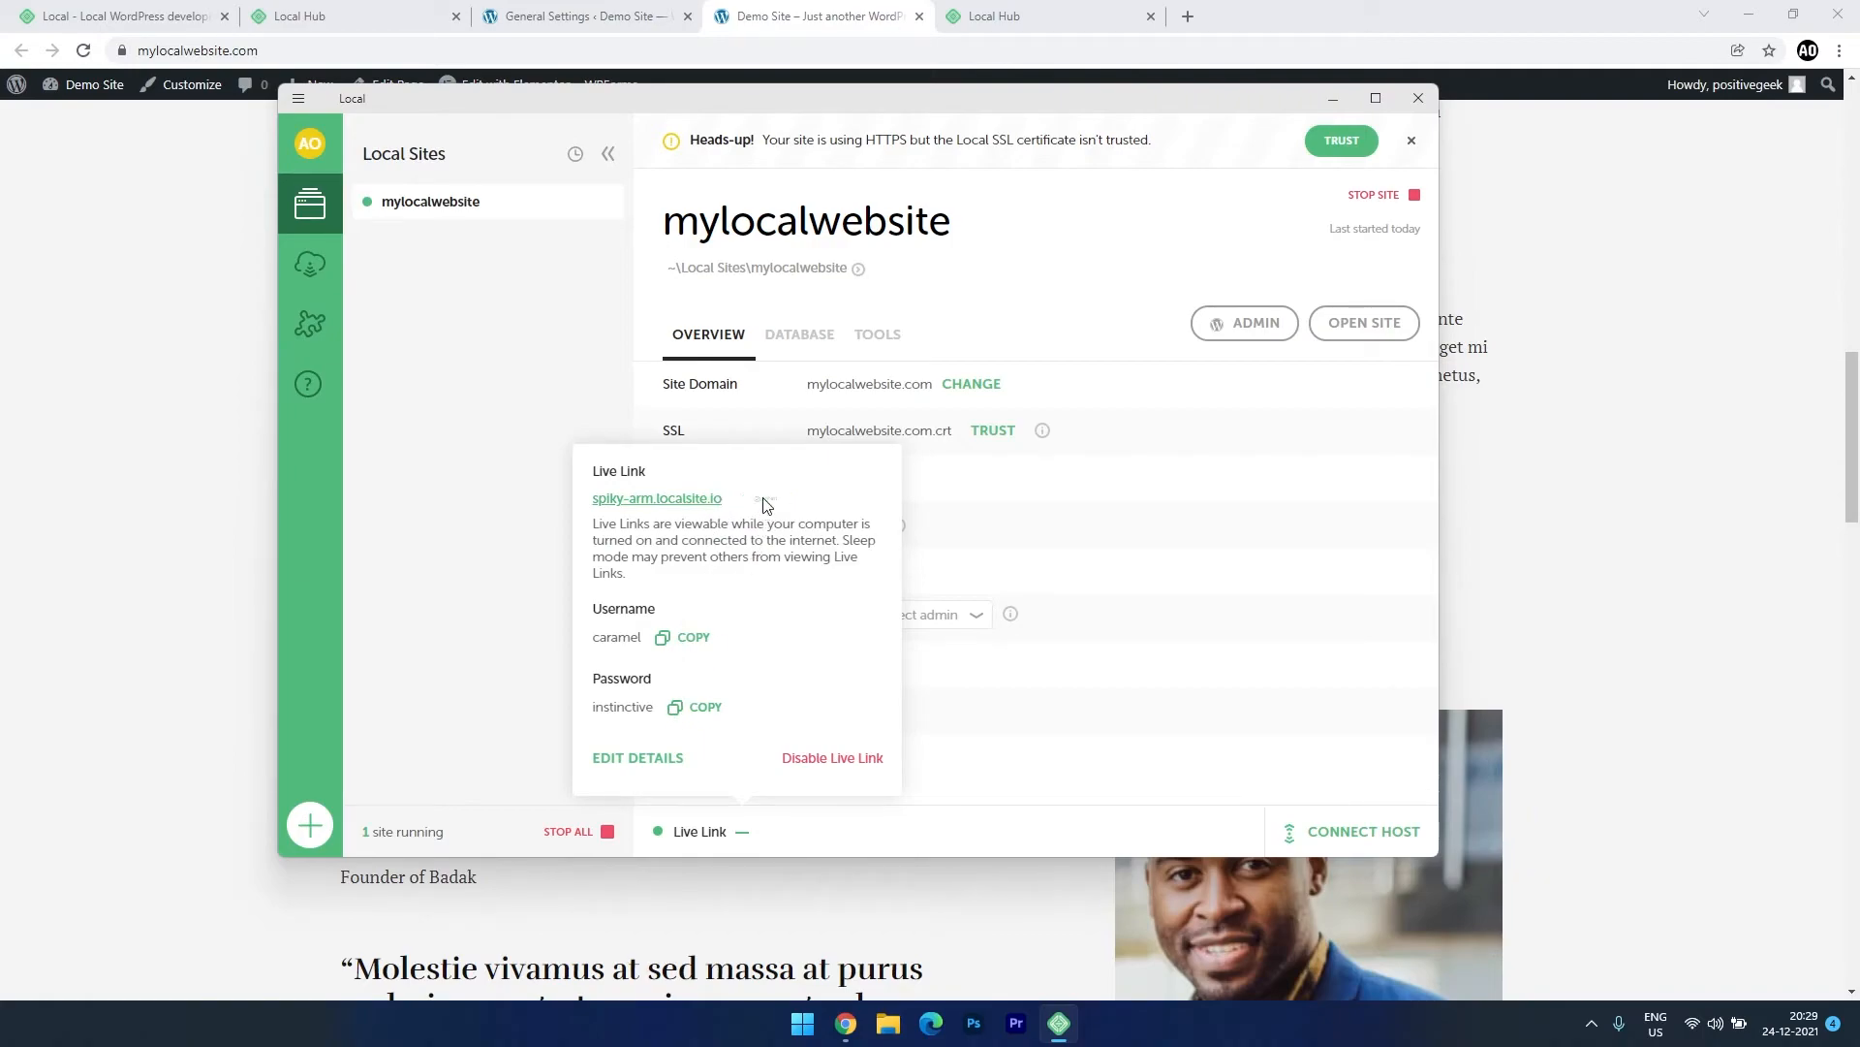
left_click(933, 1027)
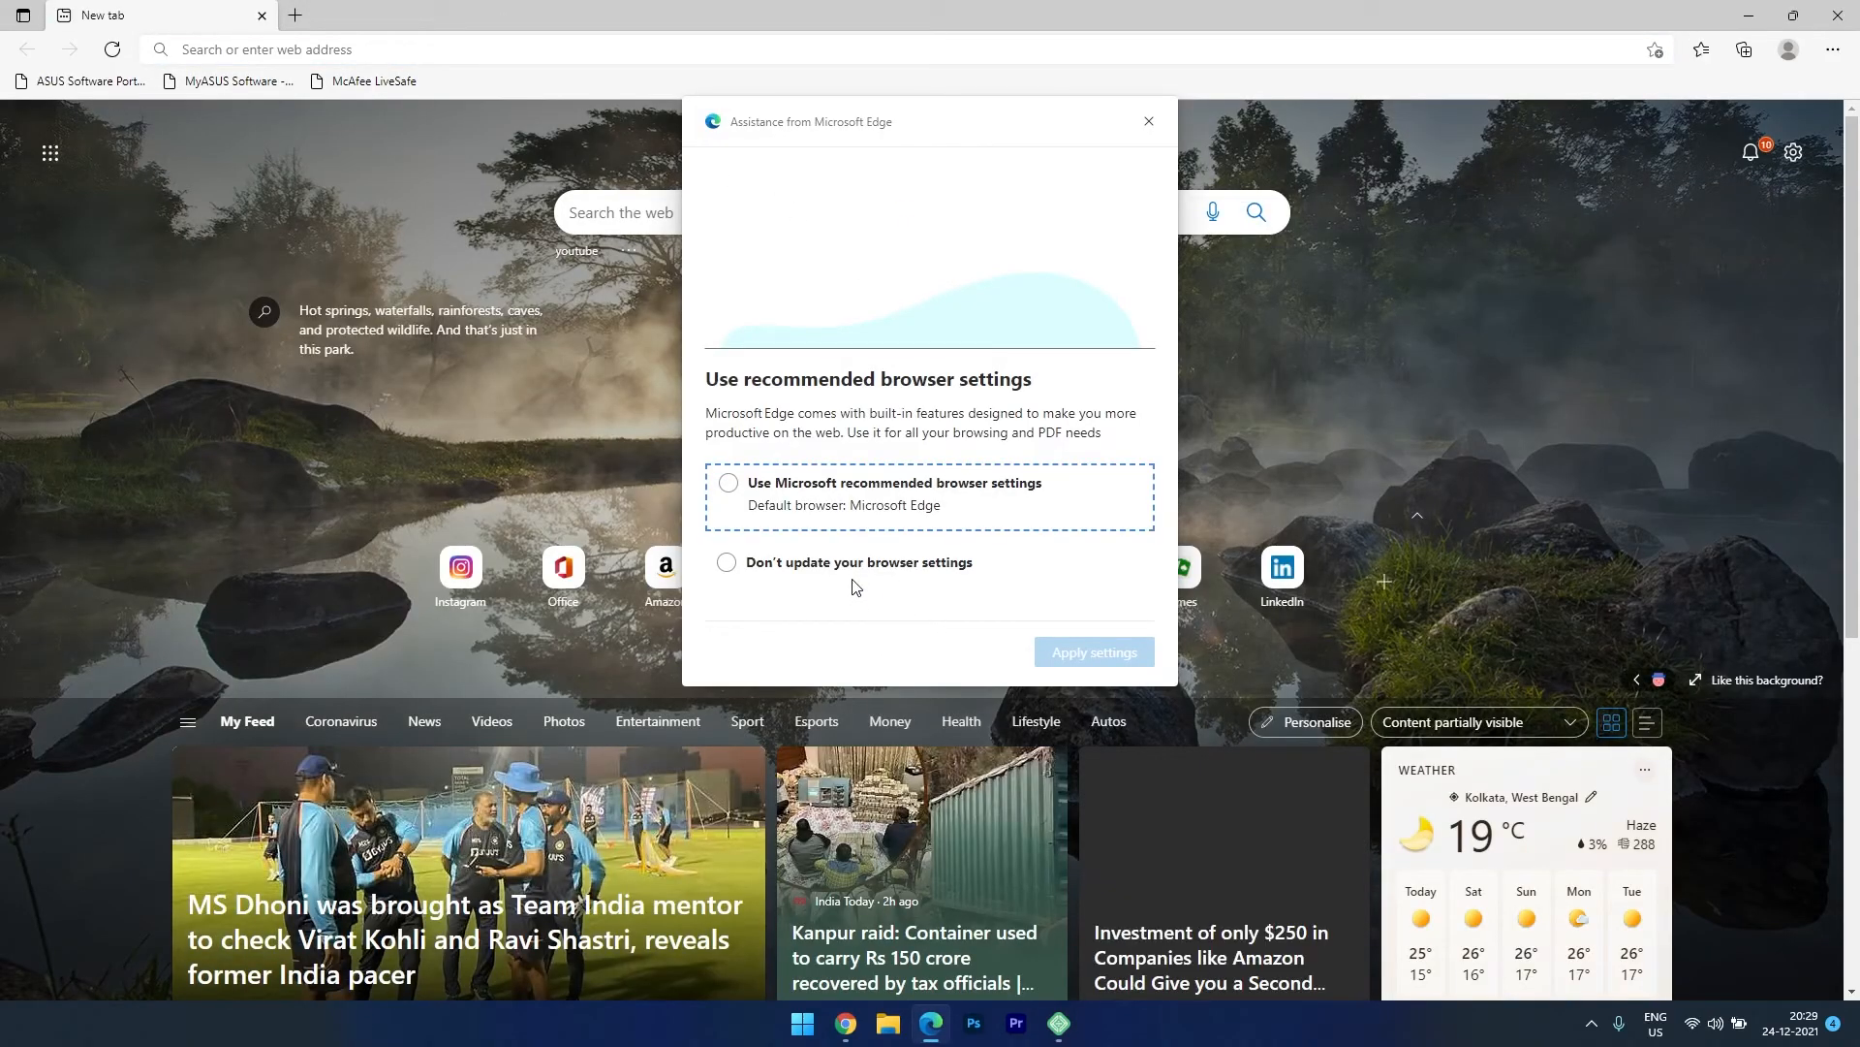
Keep Edge's current settings and go to the pasted Live Link address.
left_click(858, 573)
left_click(1095, 652)
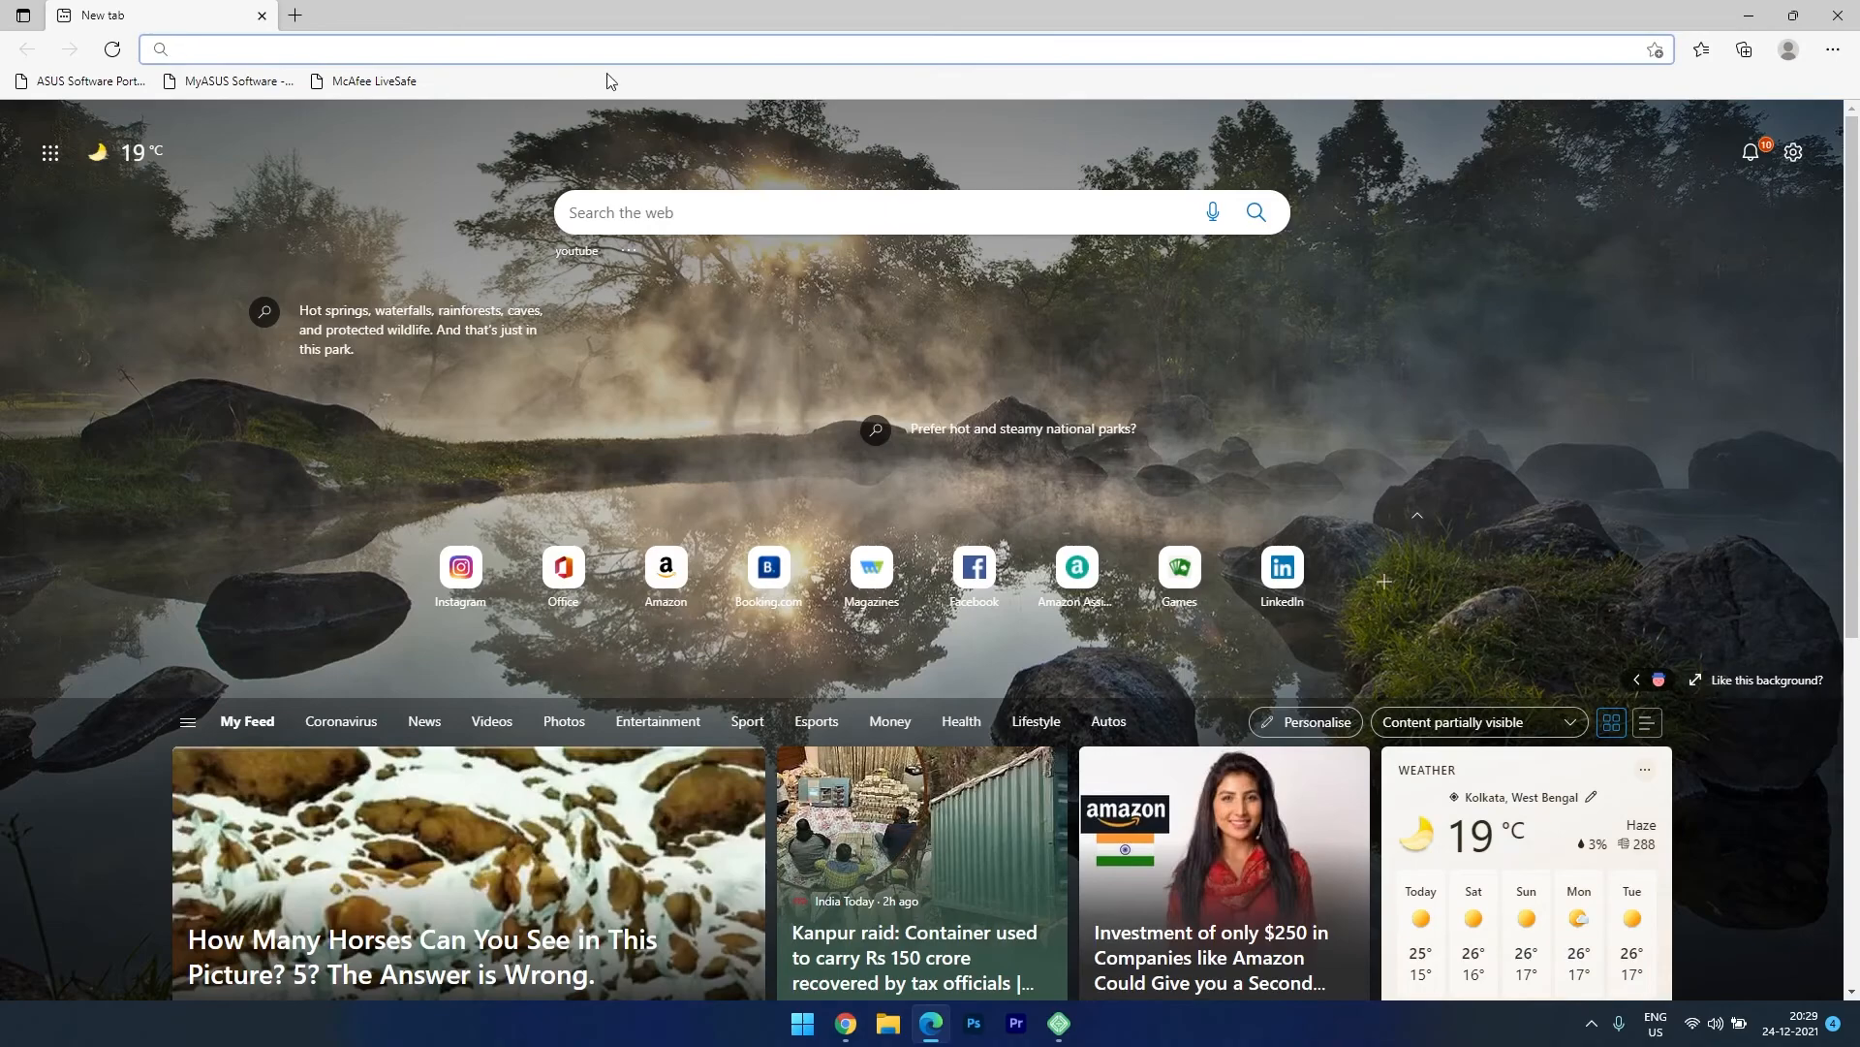
left_click(613, 46)
type("spiky-arm.localsite.io")
key("Return")
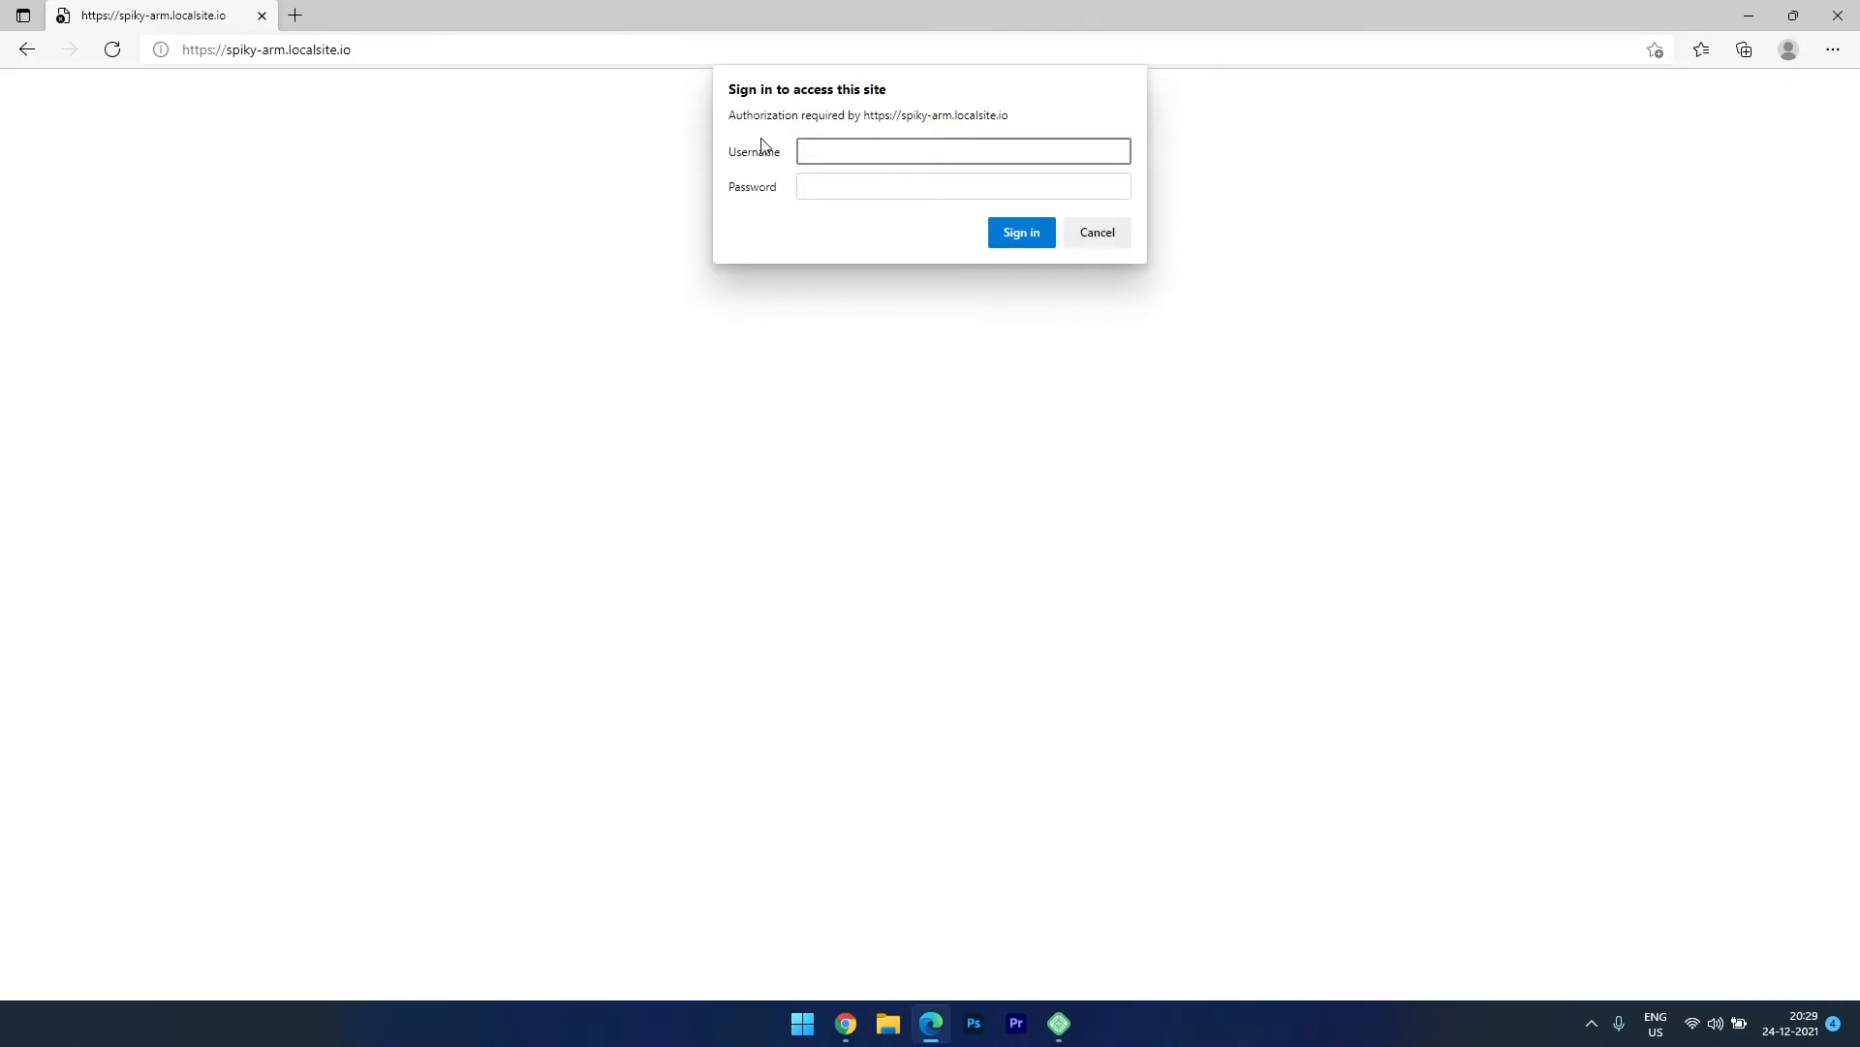
Sign in to the Live Link with the username and password copied from Local.
key("alt+Tab")
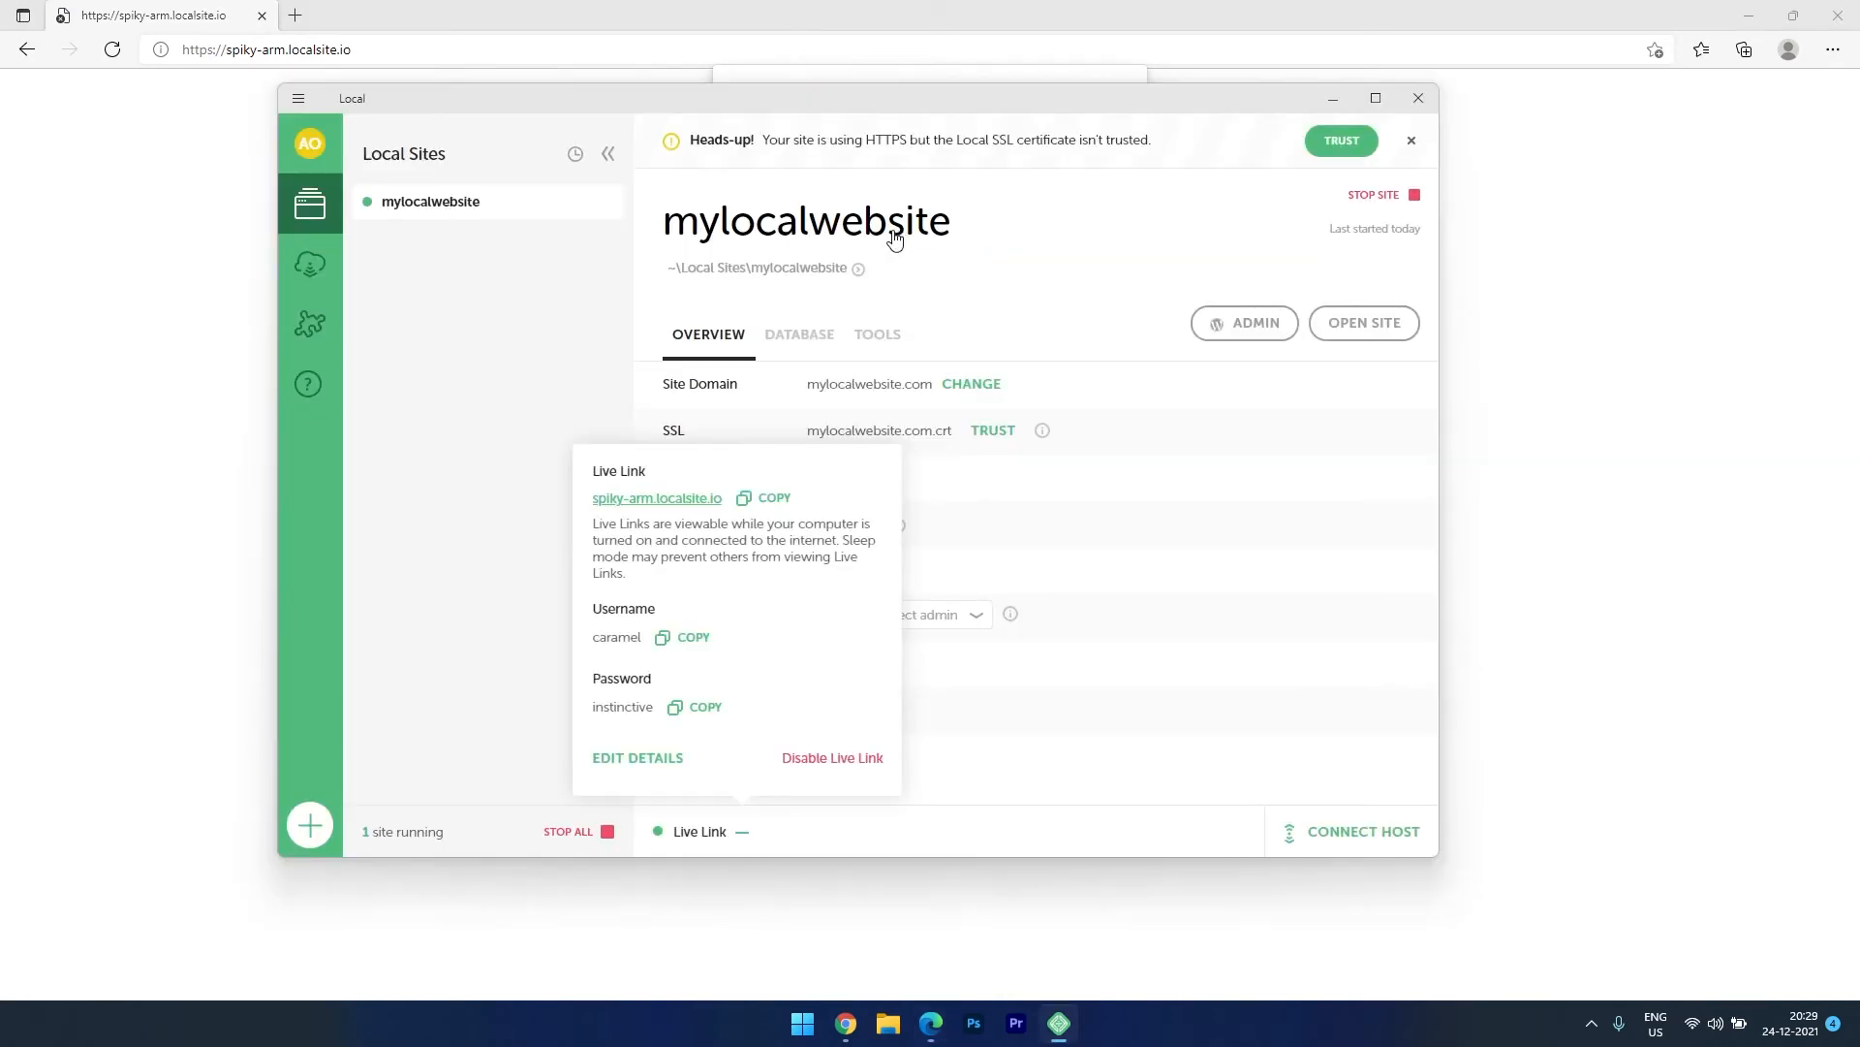
key("alt+Tab")
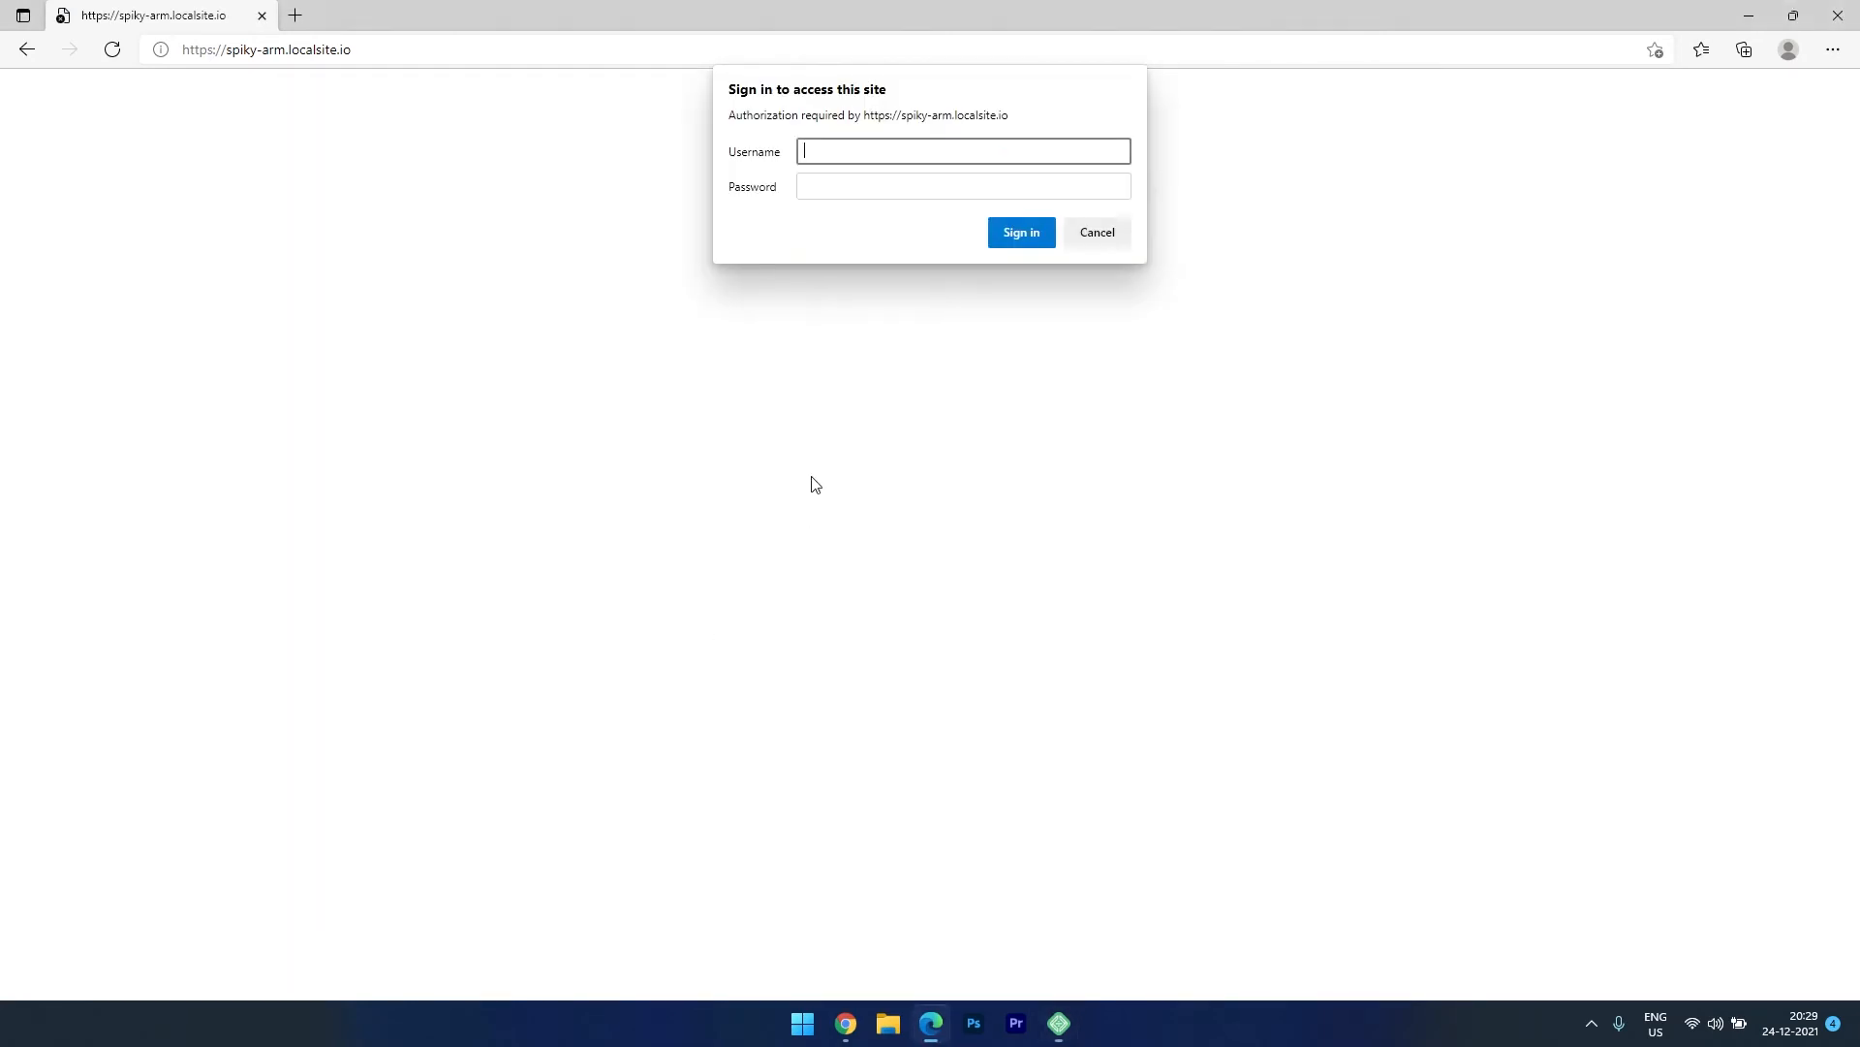
key("ctrl+v")
key("alt+Tab")
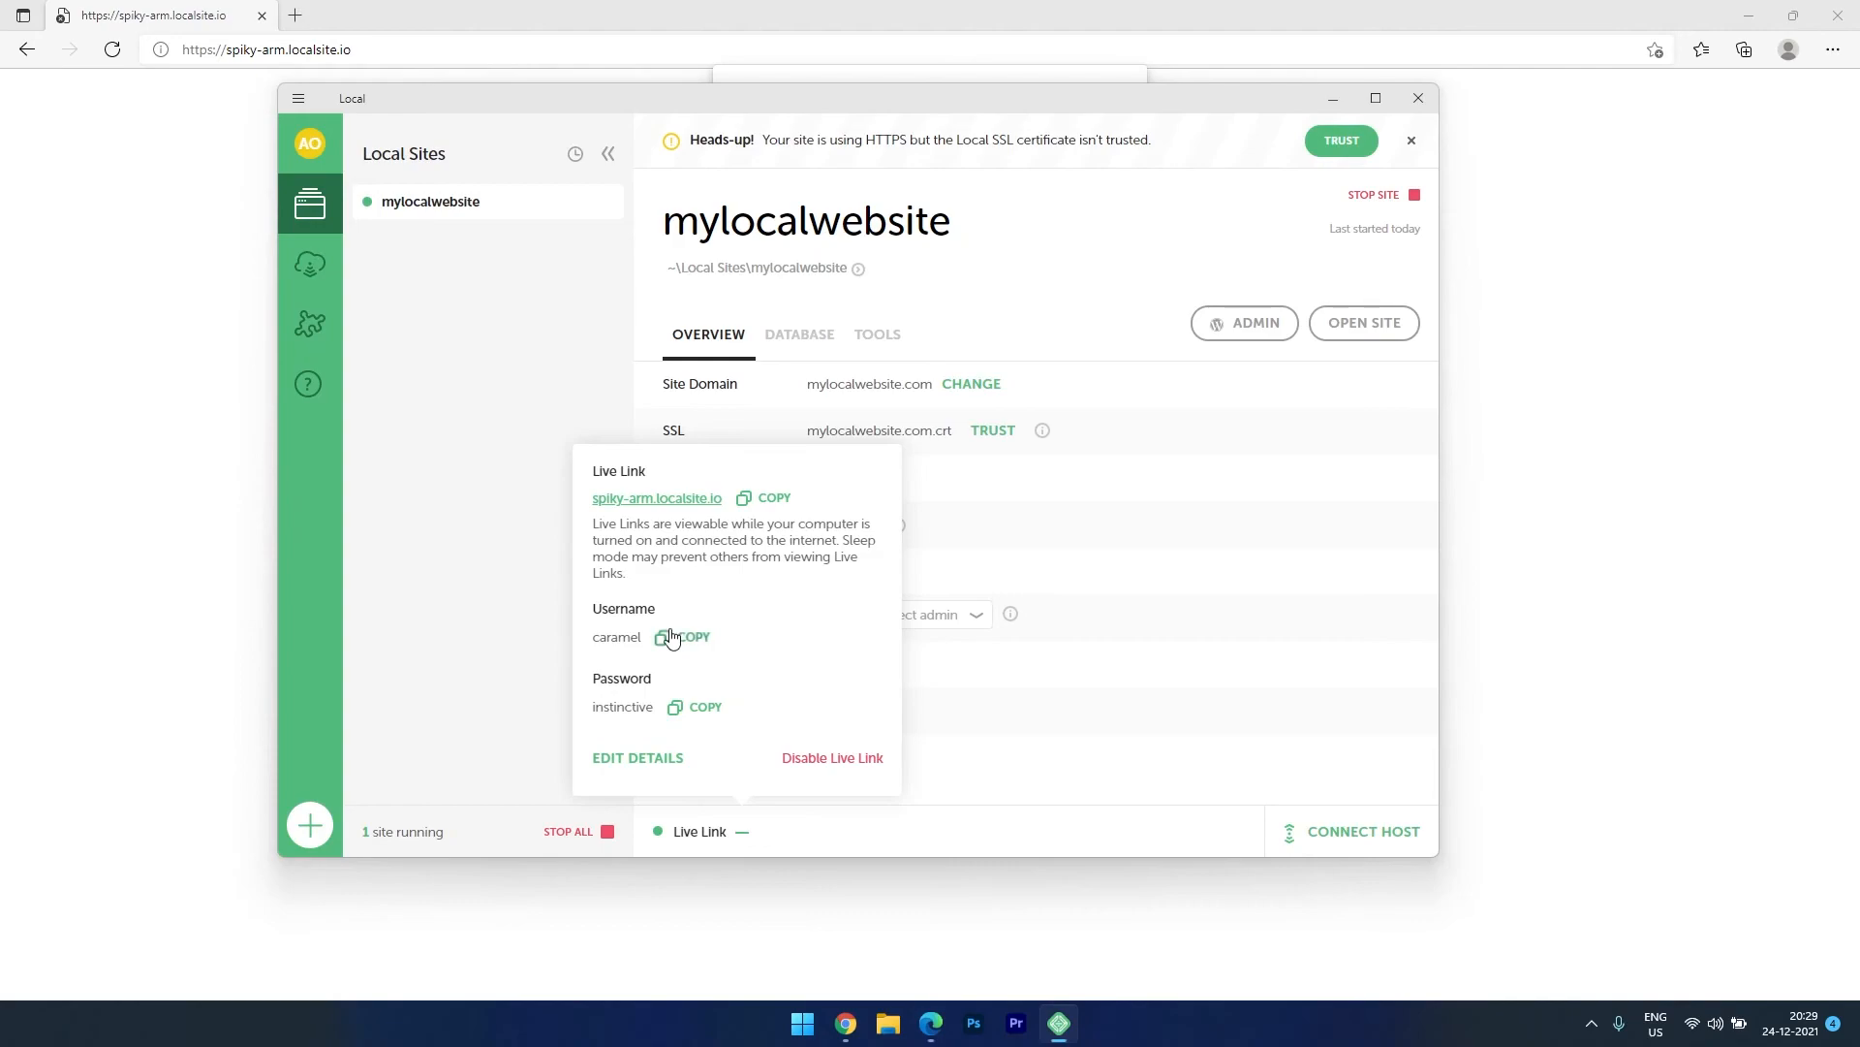
key("alt+Tab")
left_click(850, 190)
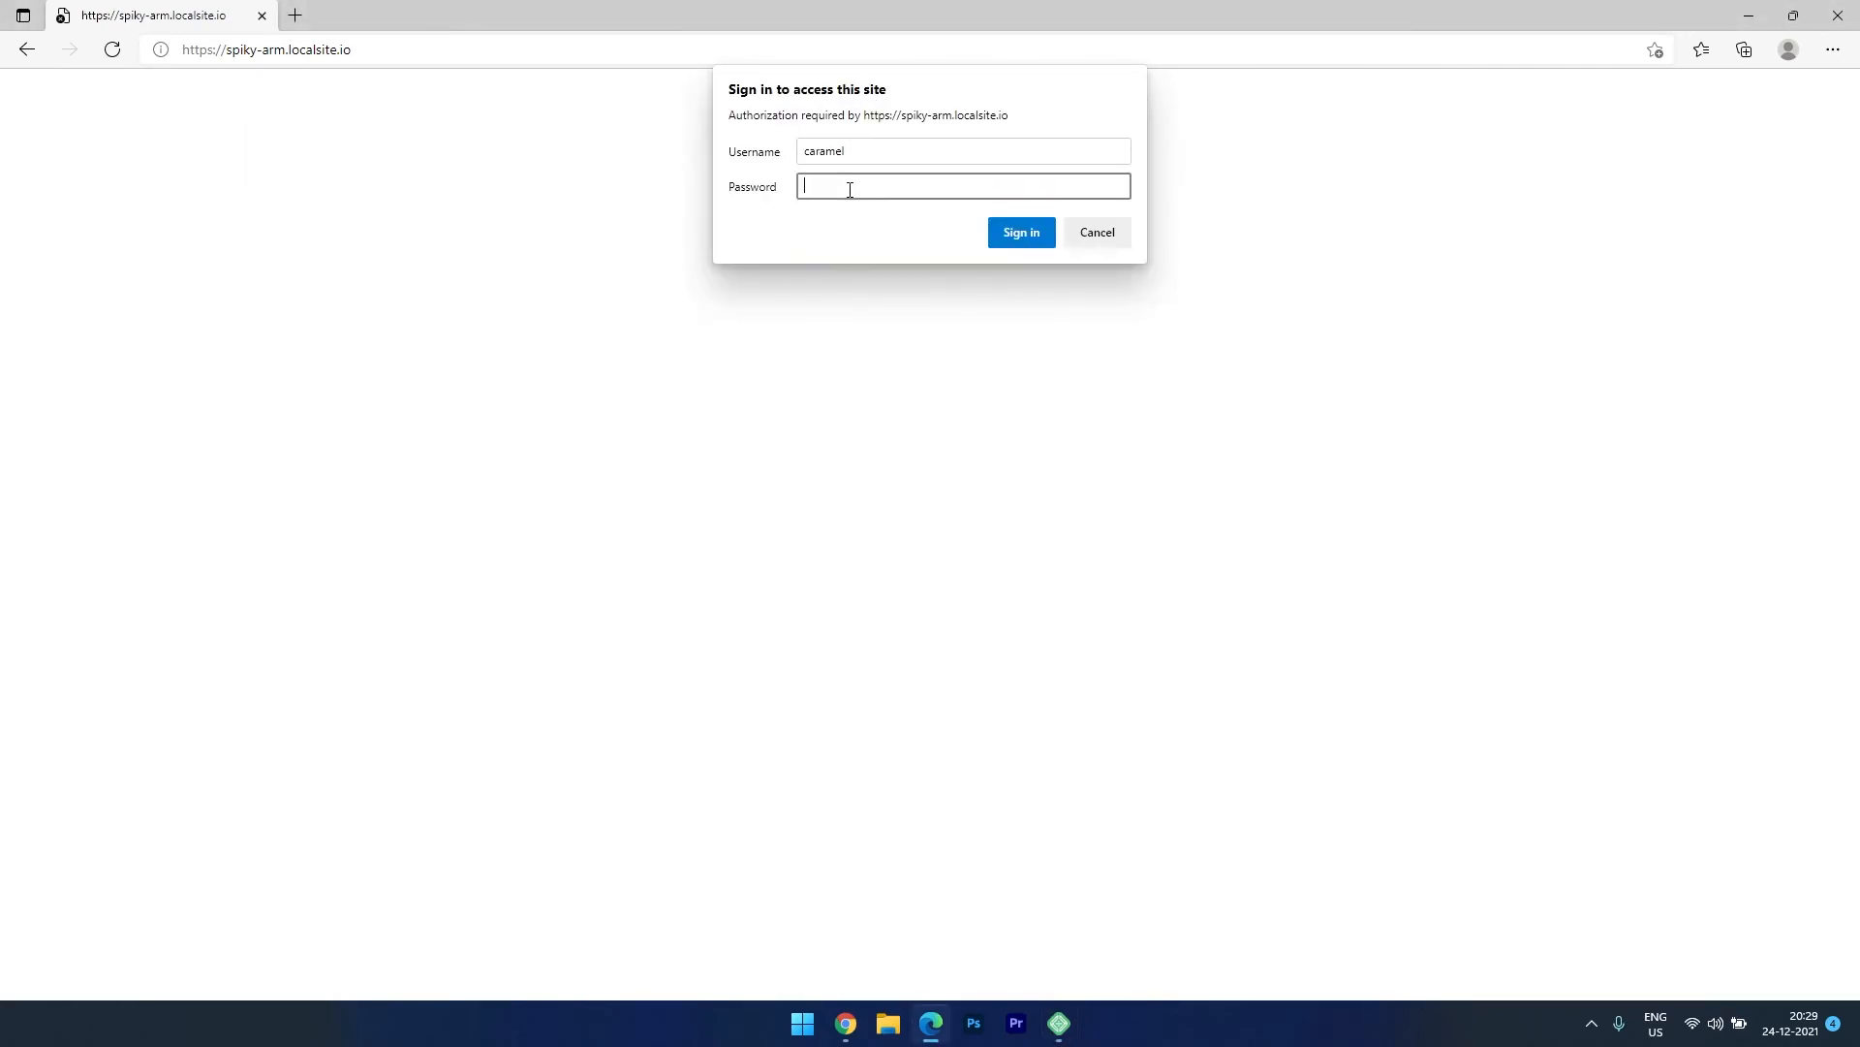
left_click(1014, 231)
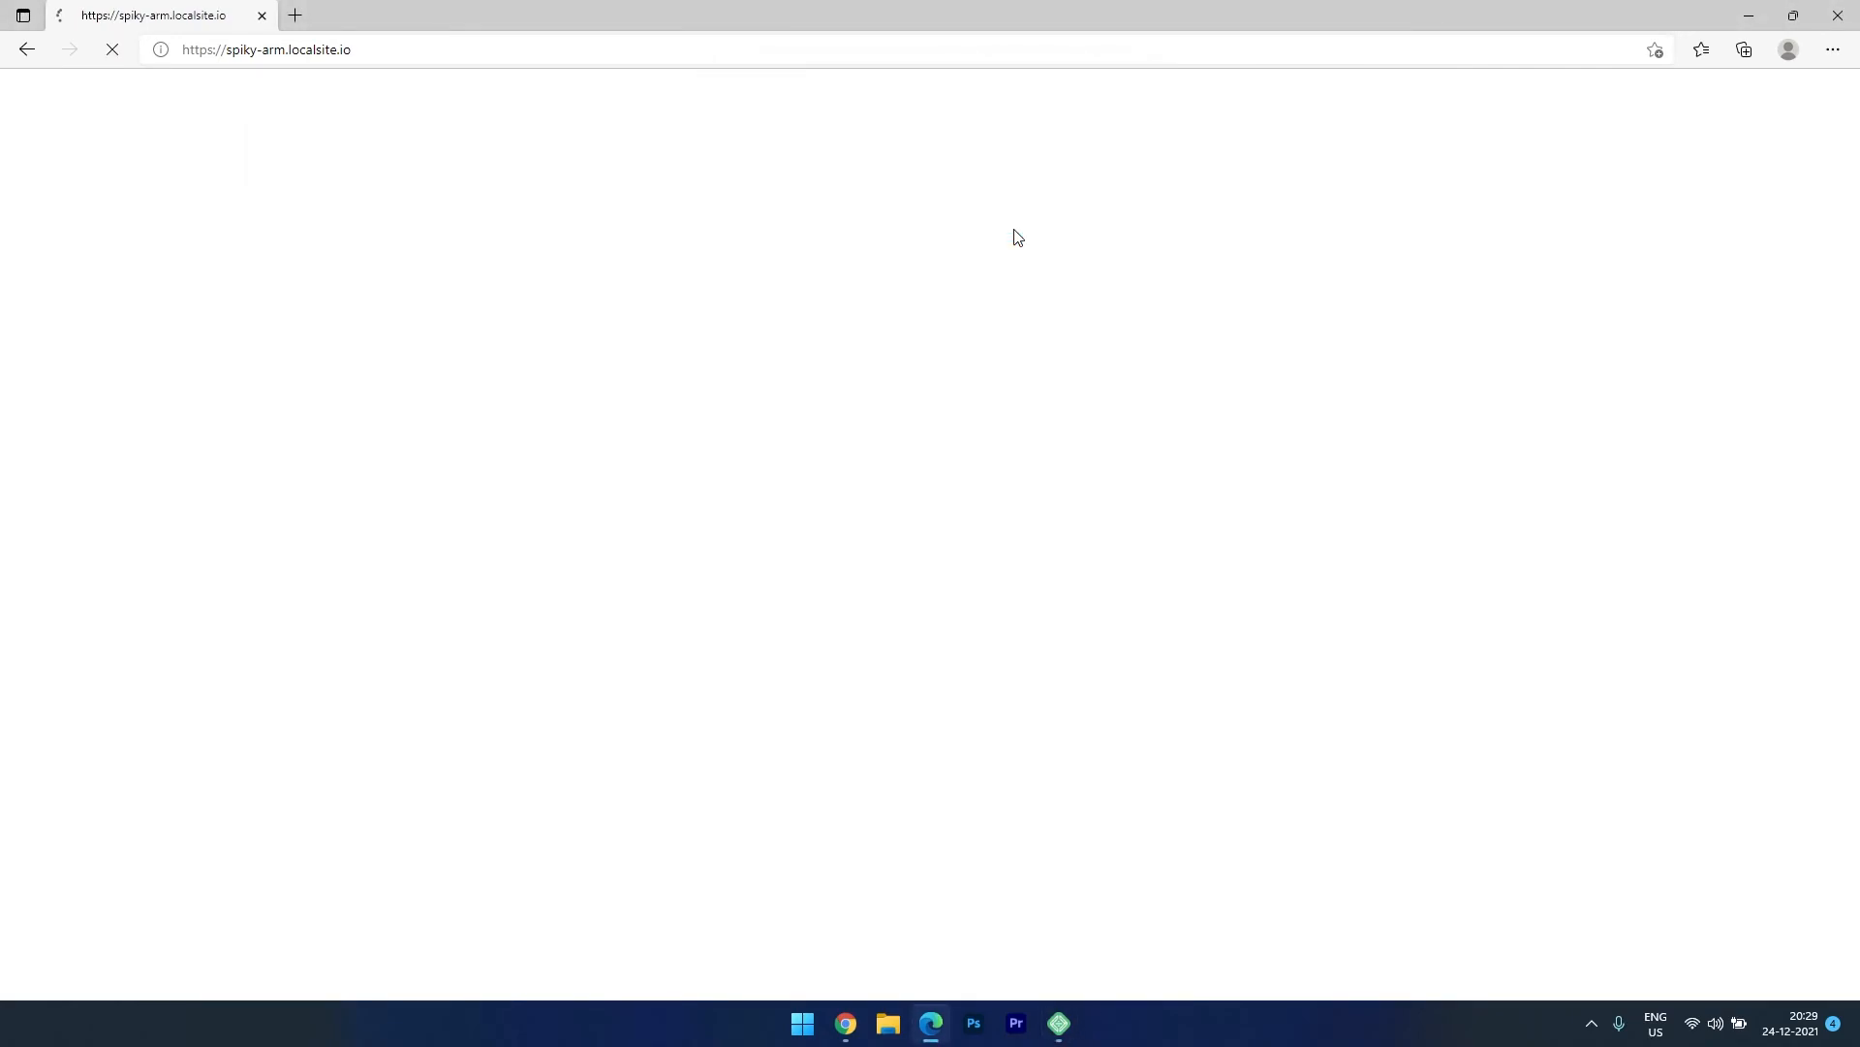
Browse the shared Demo Site and open its Work page.
scroll(631, 490, "down", 15)
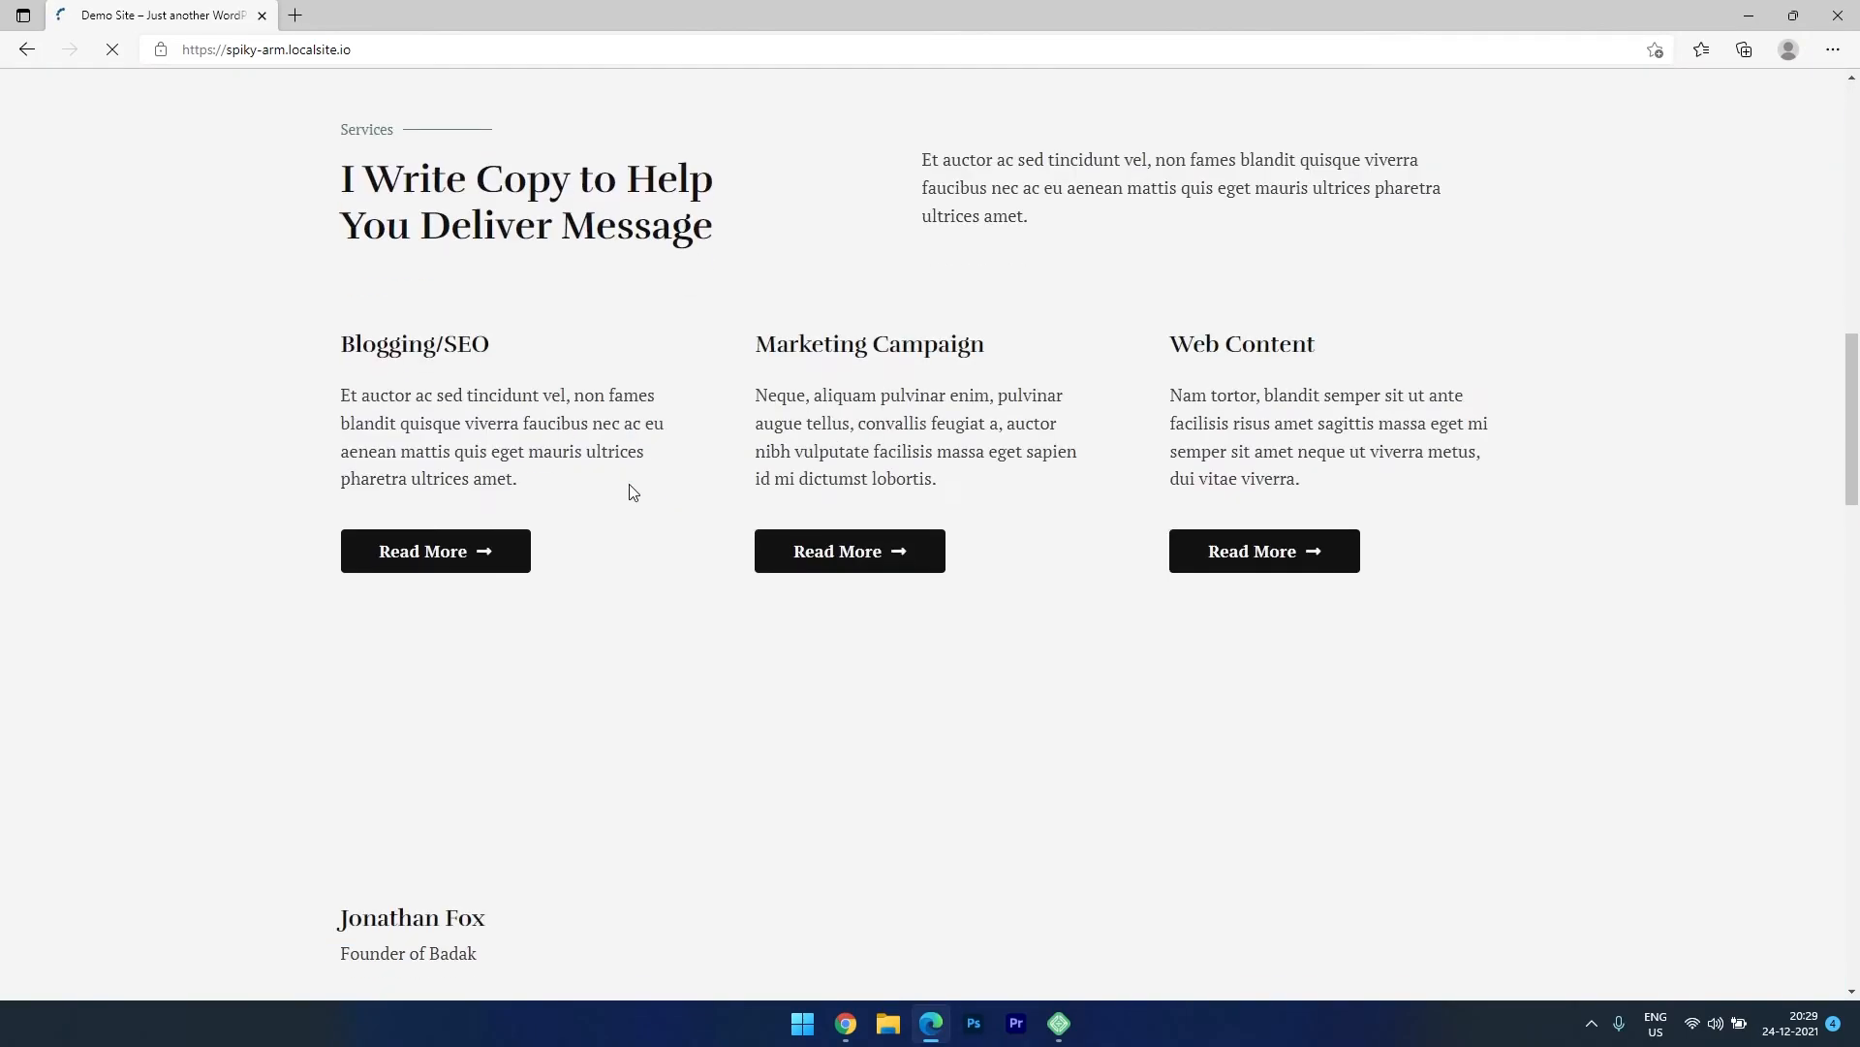
scroll(631, 494, "up", 14)
scroll(631, 489, "up", 1)
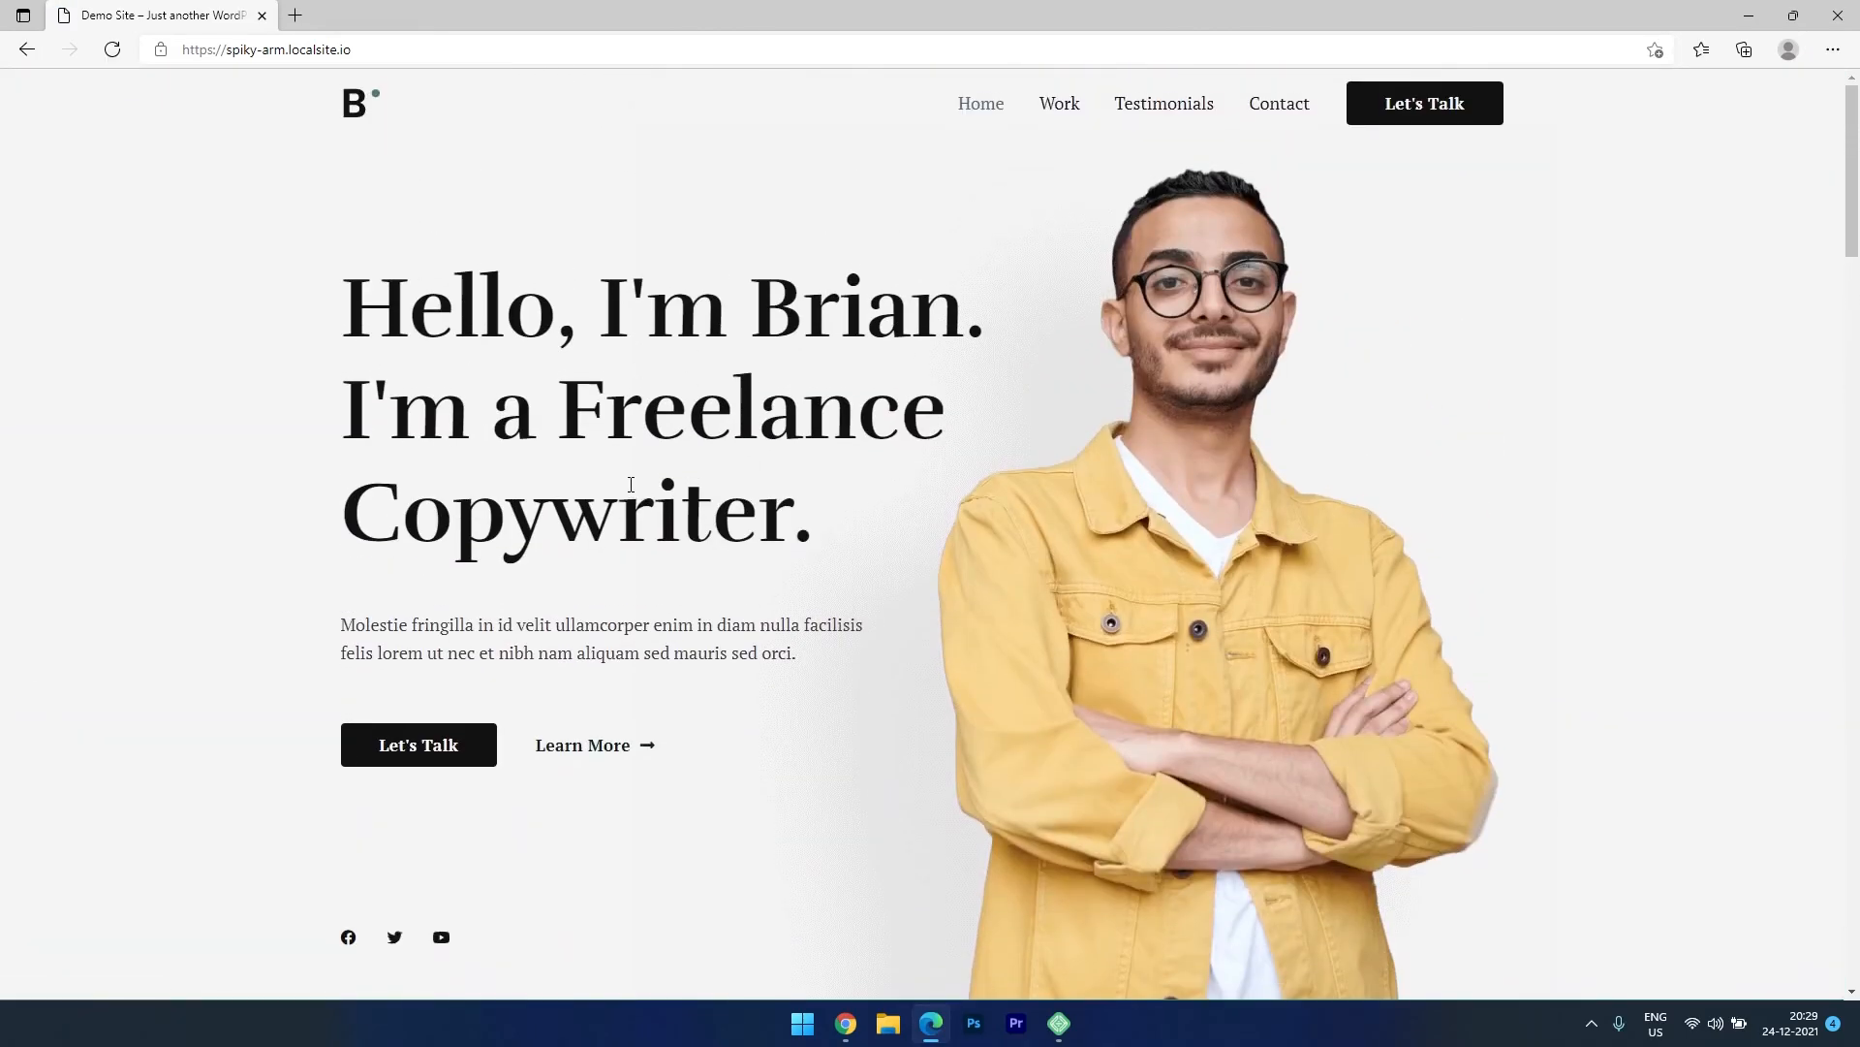
left_click(1057, 102)
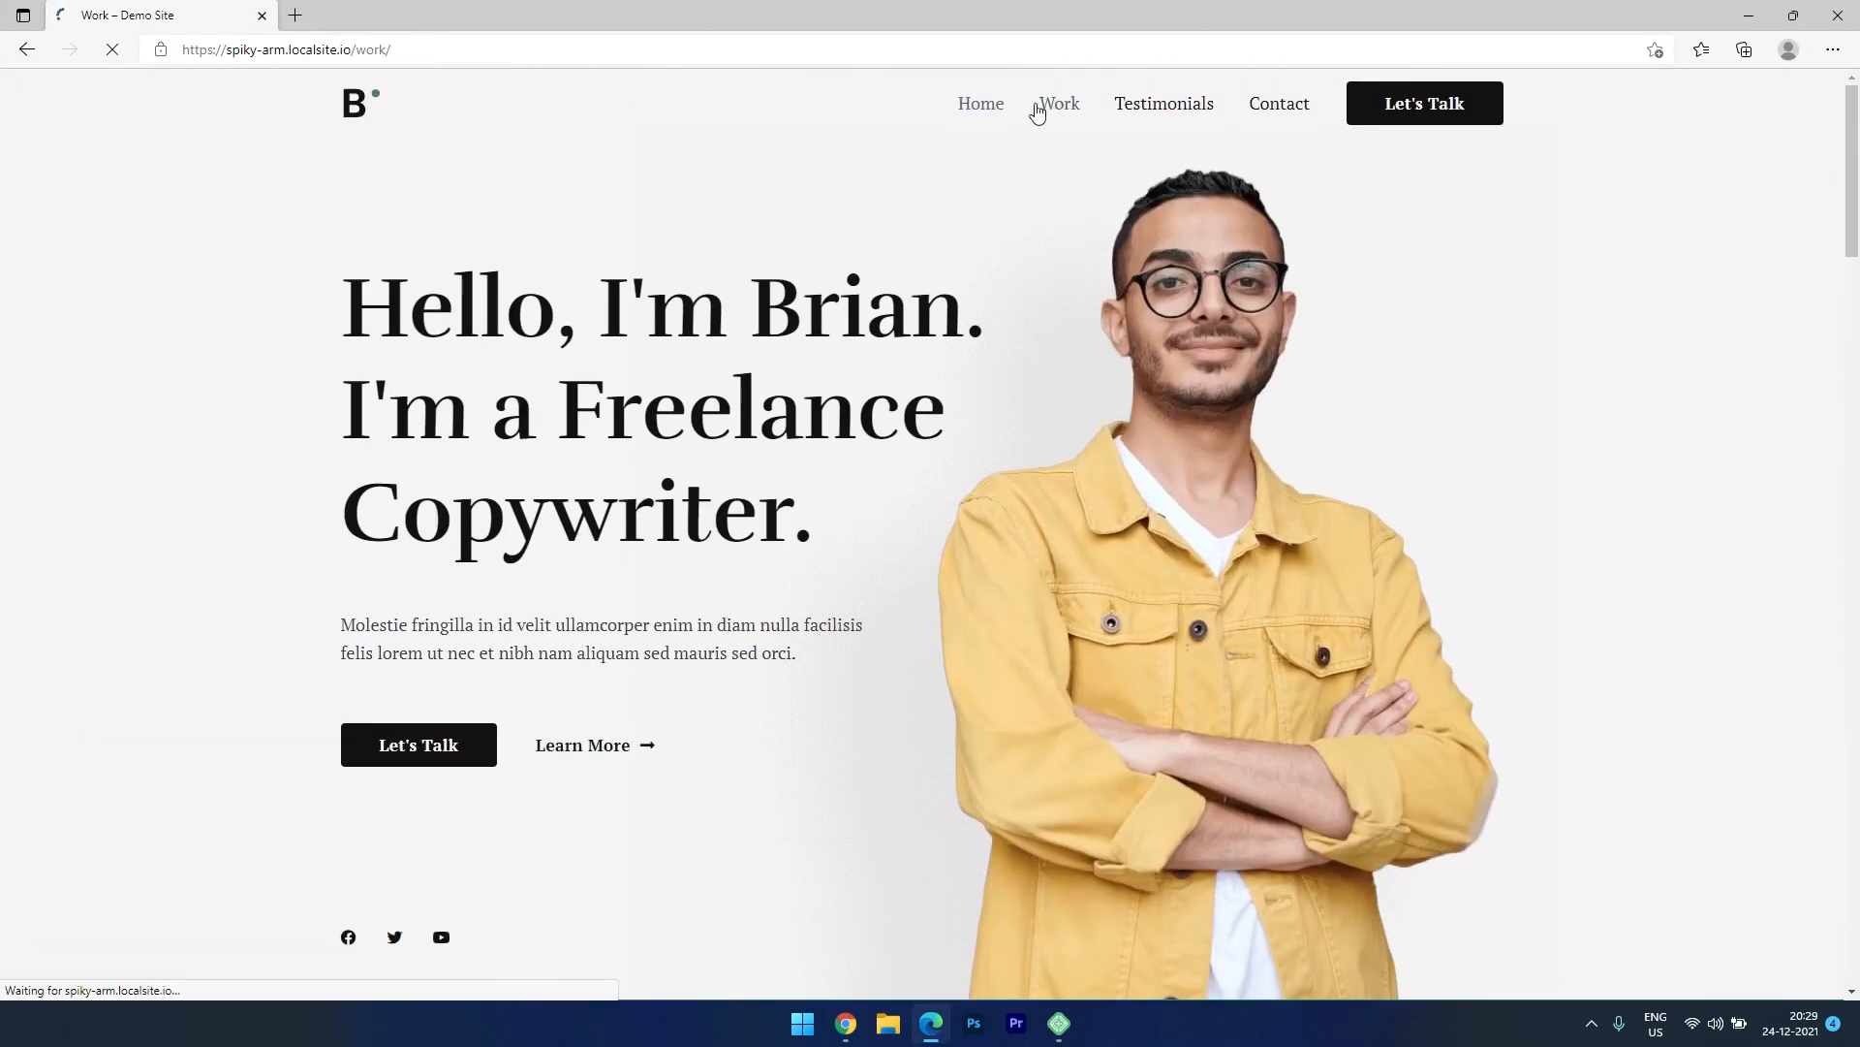
scroll(1029, 554, "down", 1)
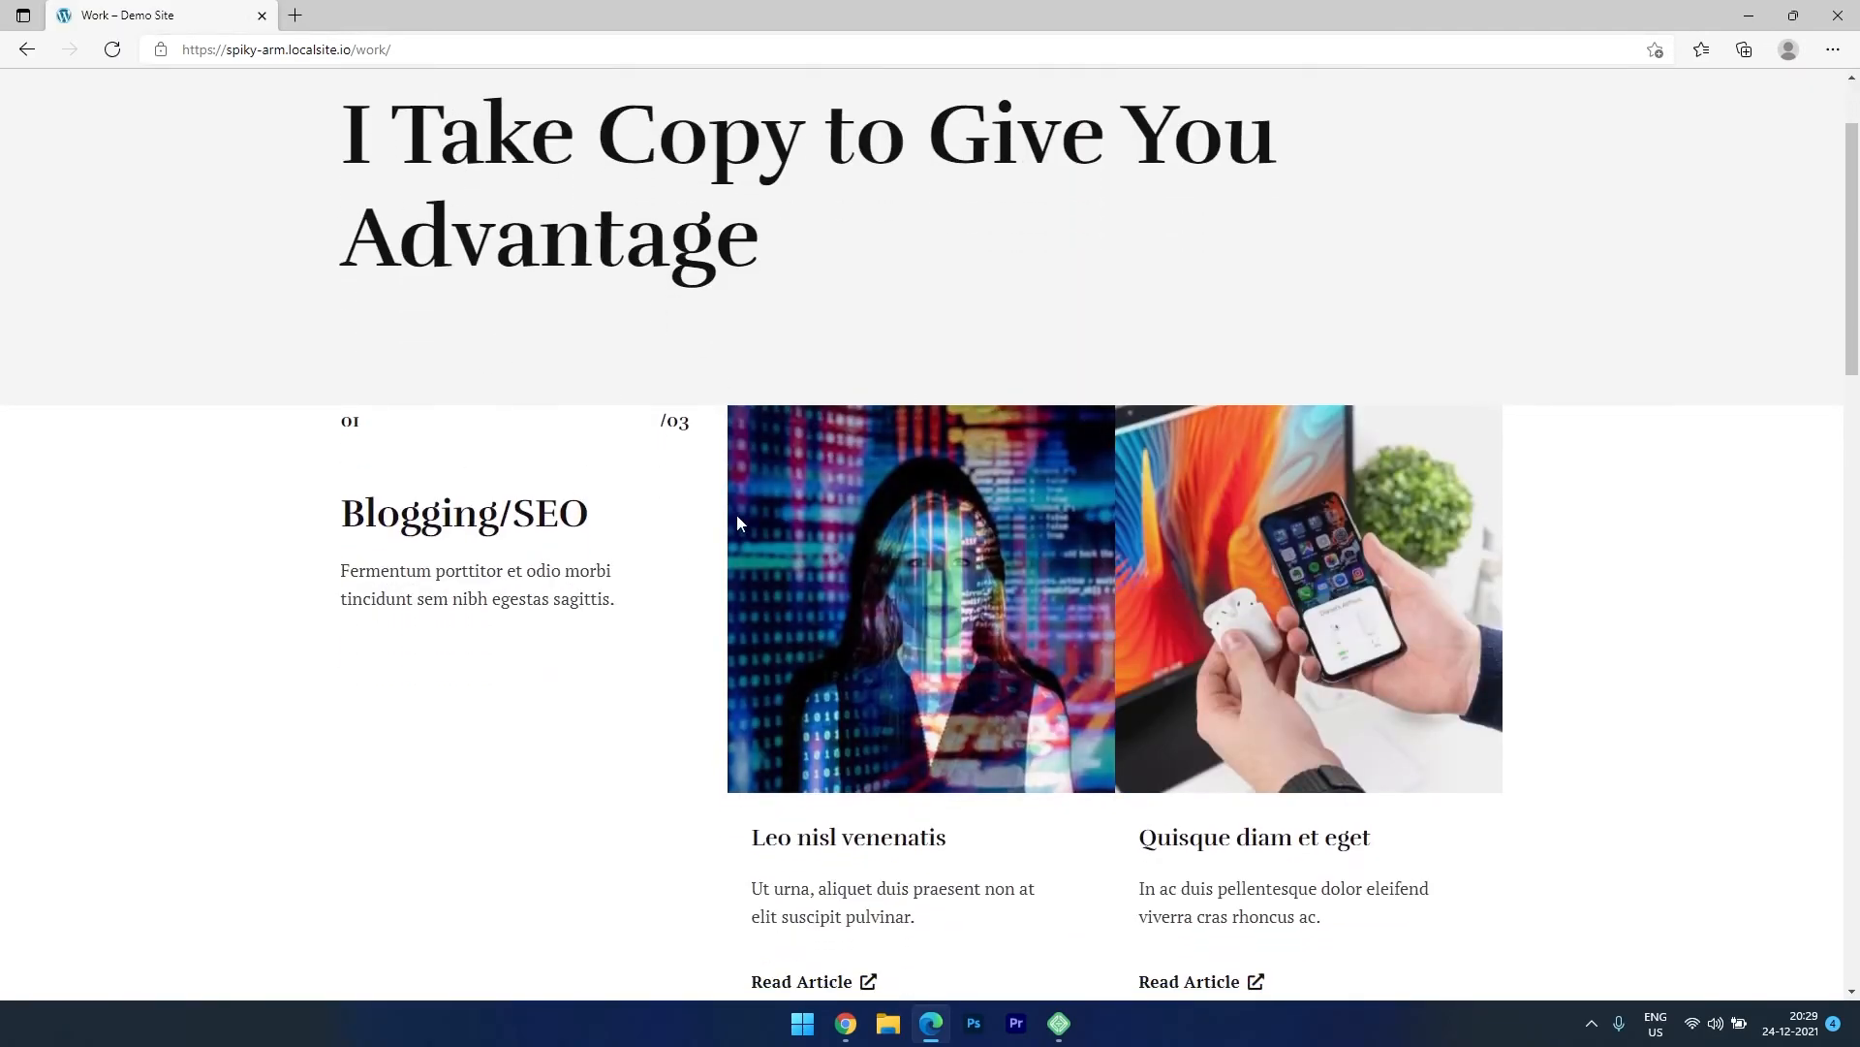
scroll(1142, 597, "down", 5)
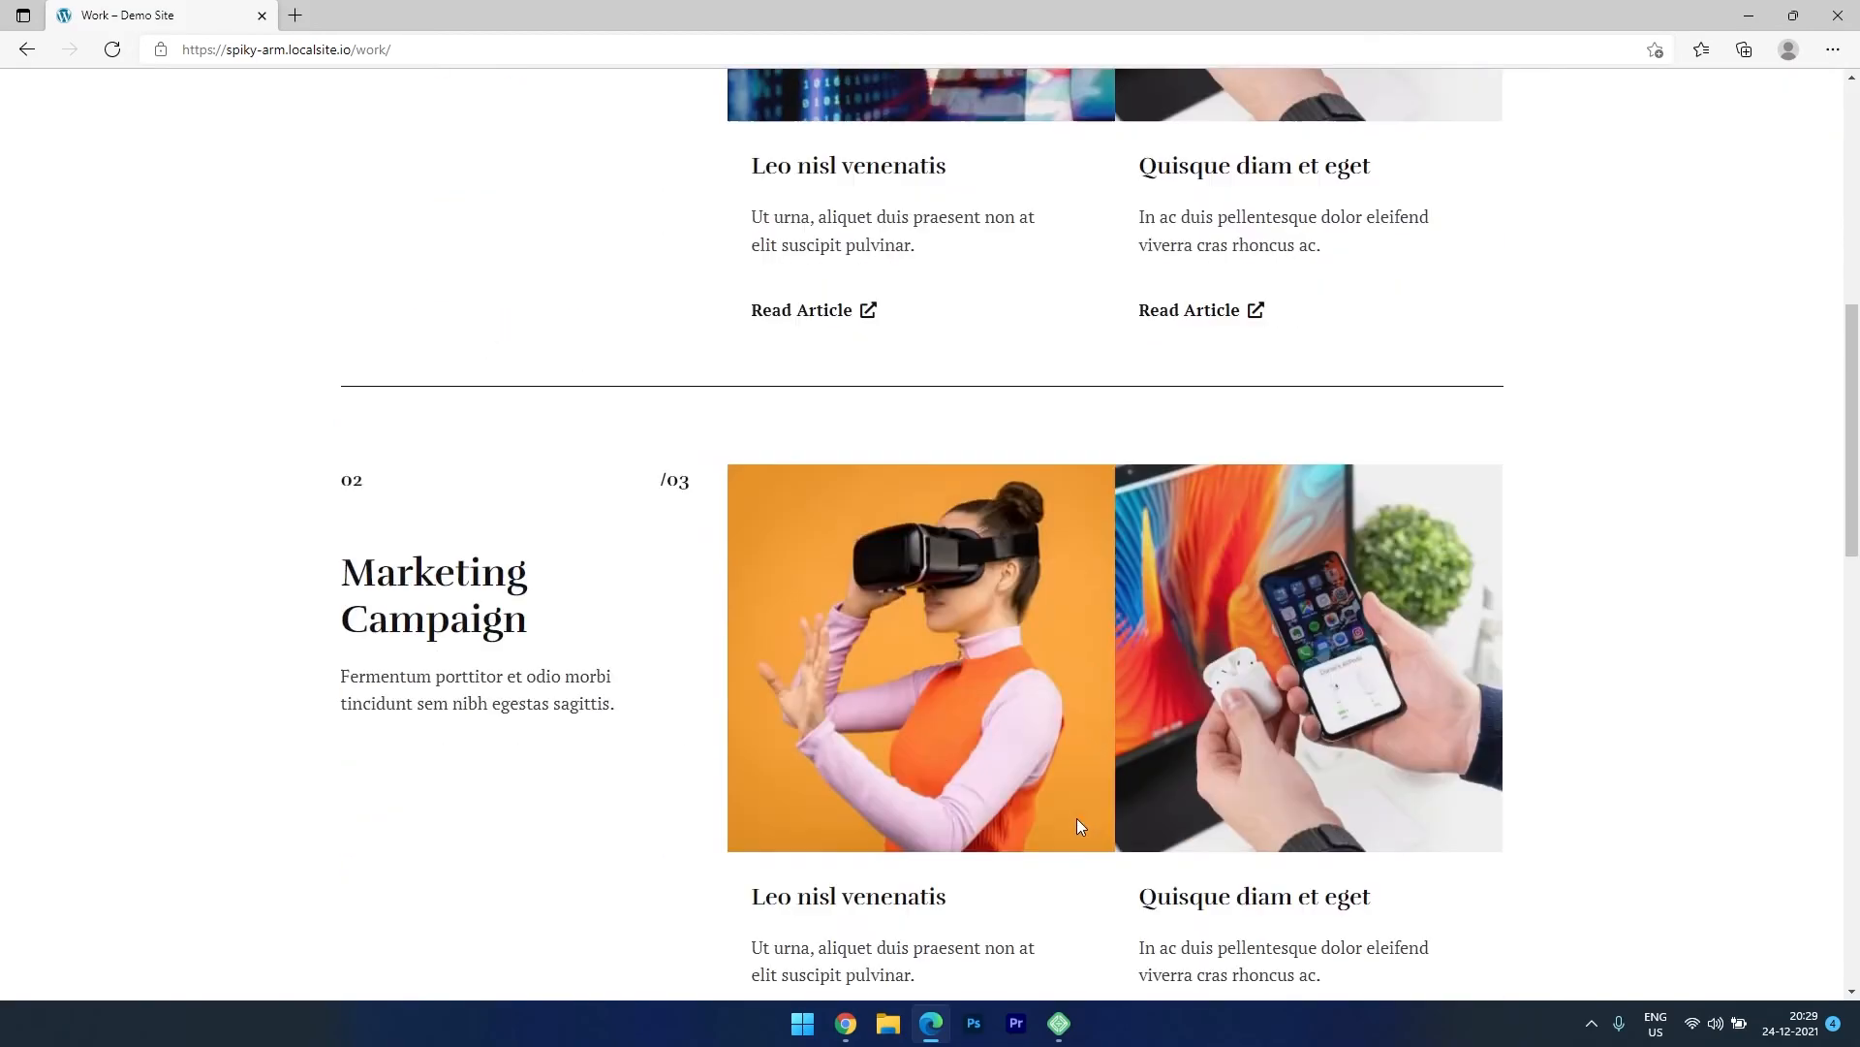
key("alt+Tab")
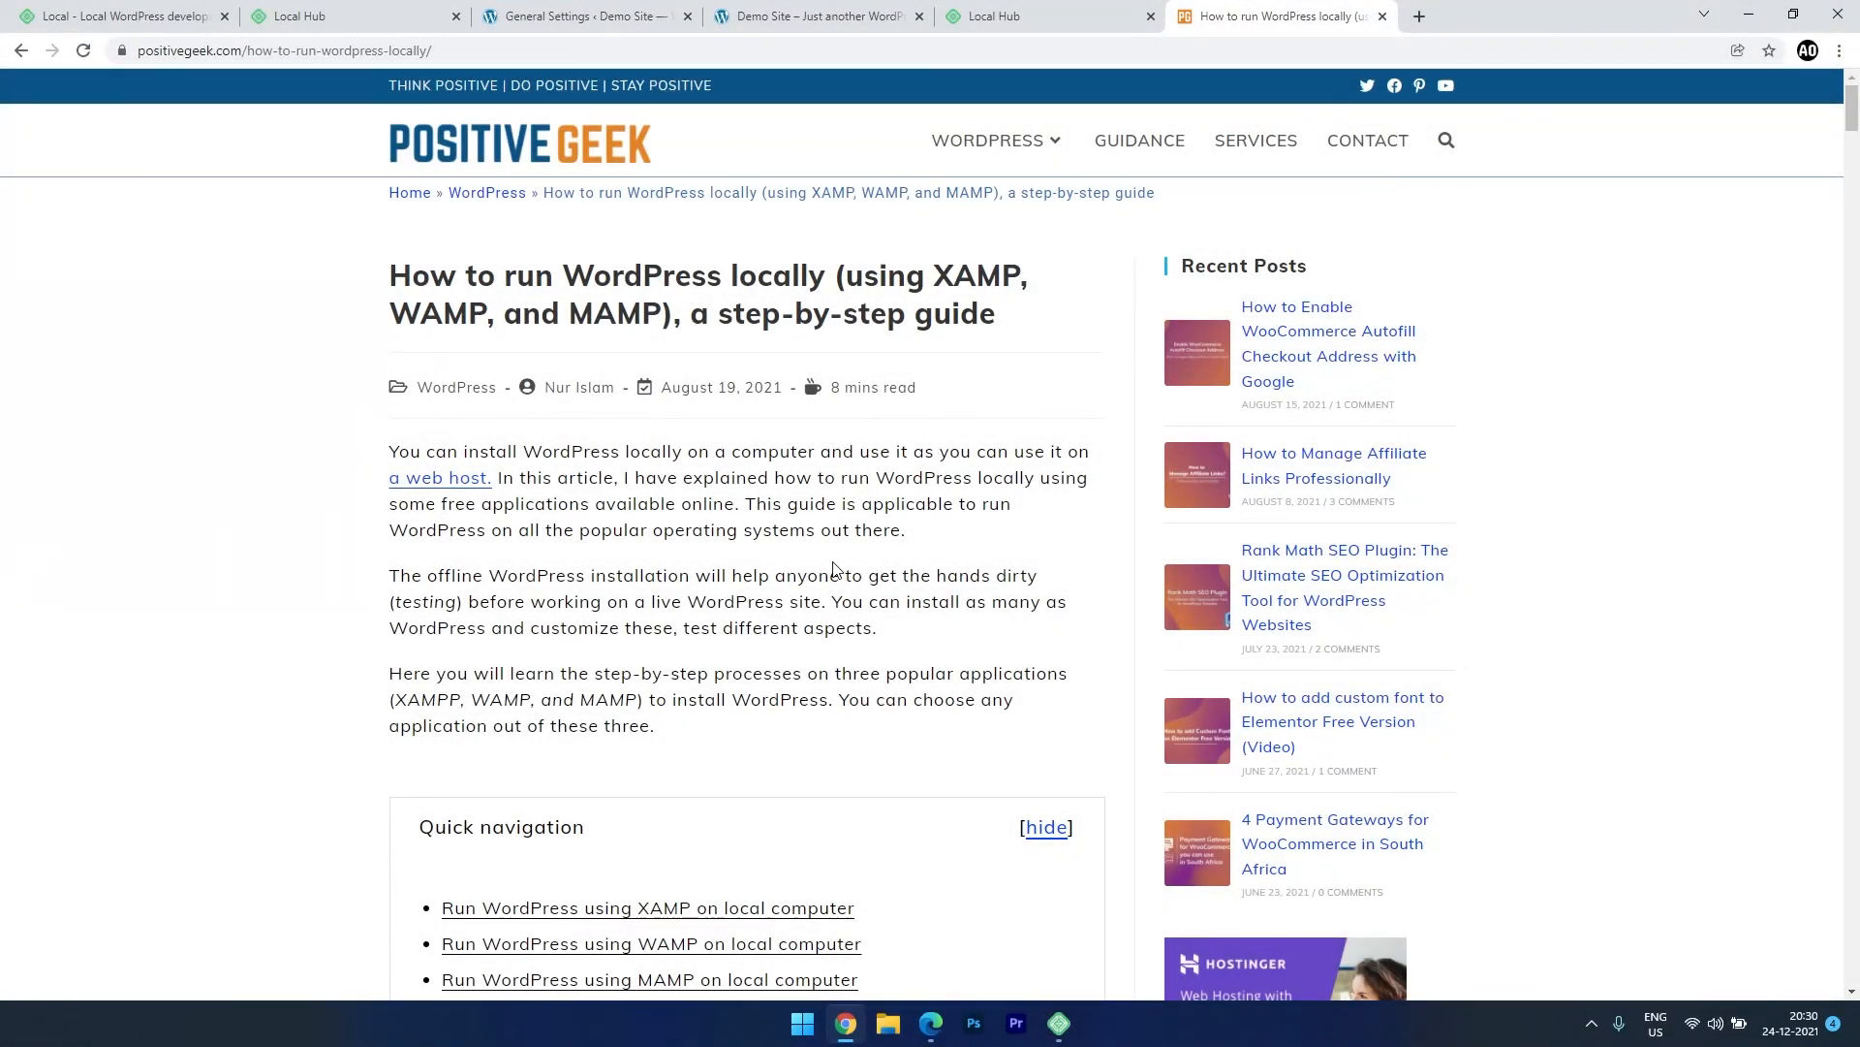
Scroll through the PositiveGeek guide's XAMPP and WAMP sections to the closing subscribe card.
scroll(833, 569, "down", 20)
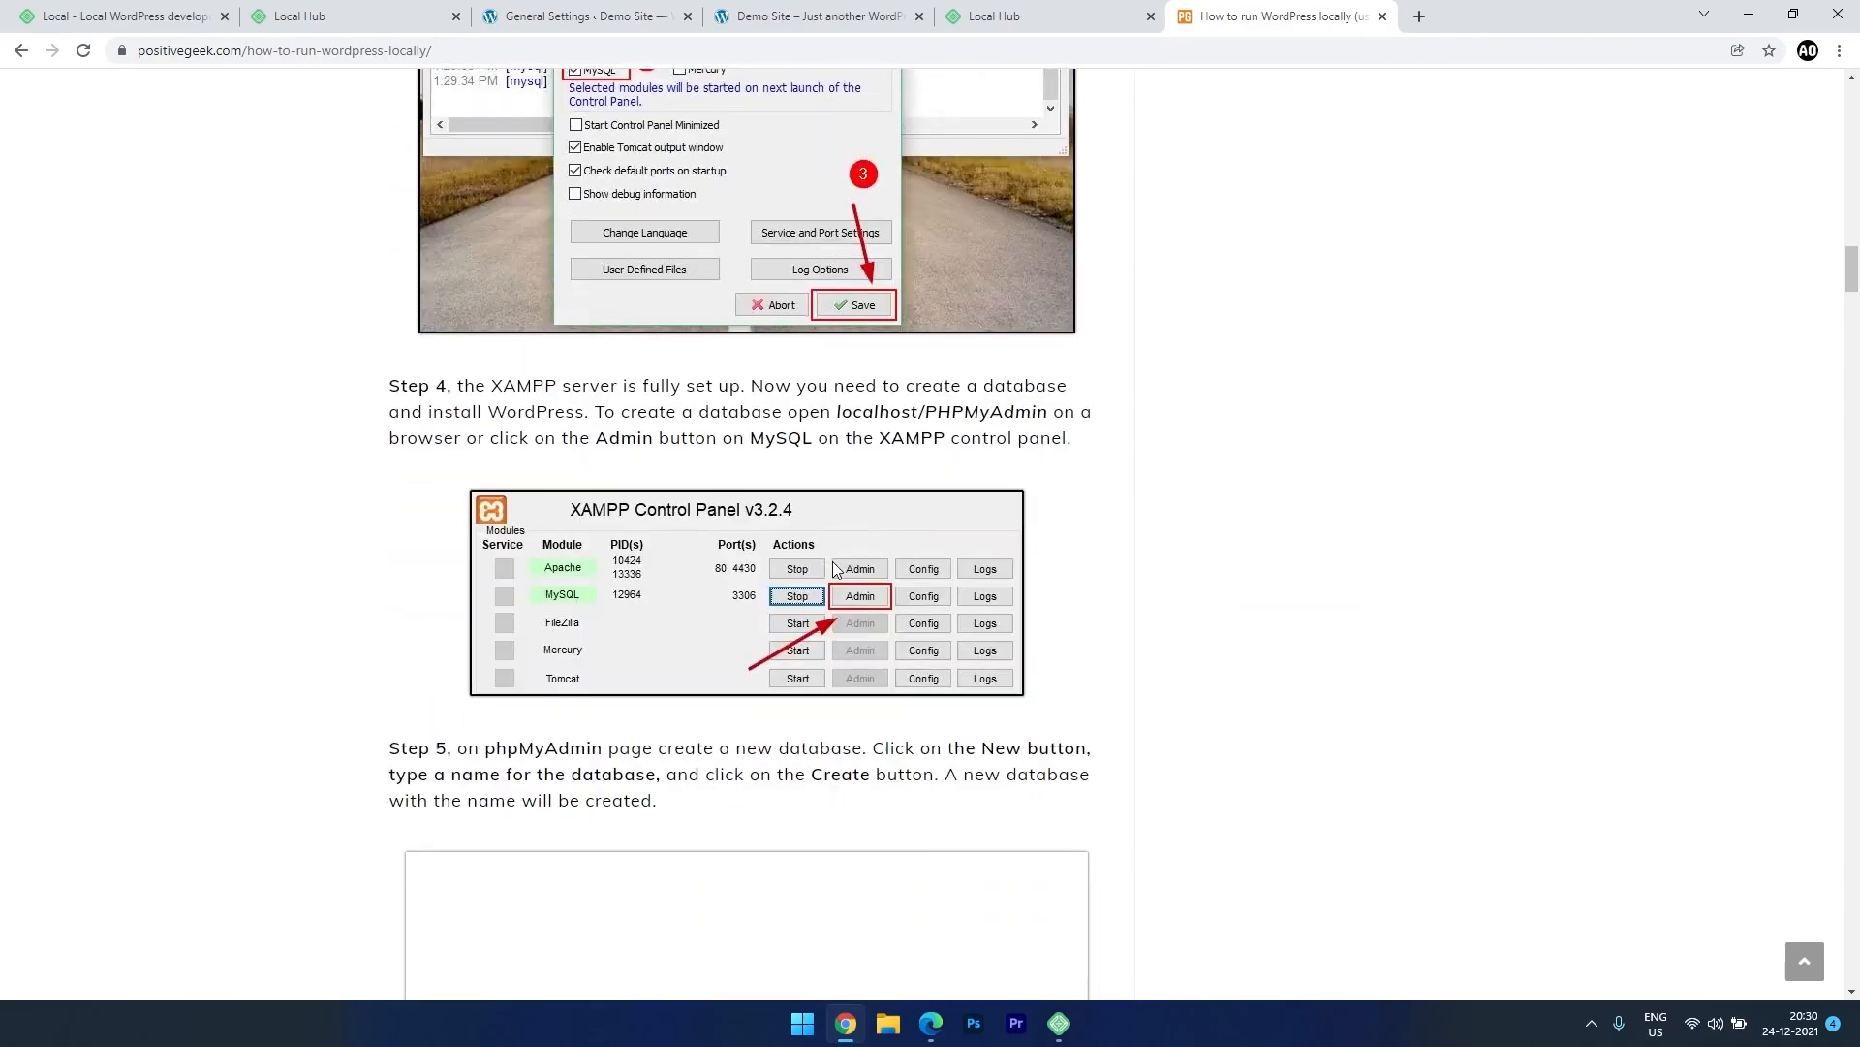
scroll(833, 561, "down", 20)
scroll(834, 561, "down", 16)
scroll(818, 576, "down", 8)
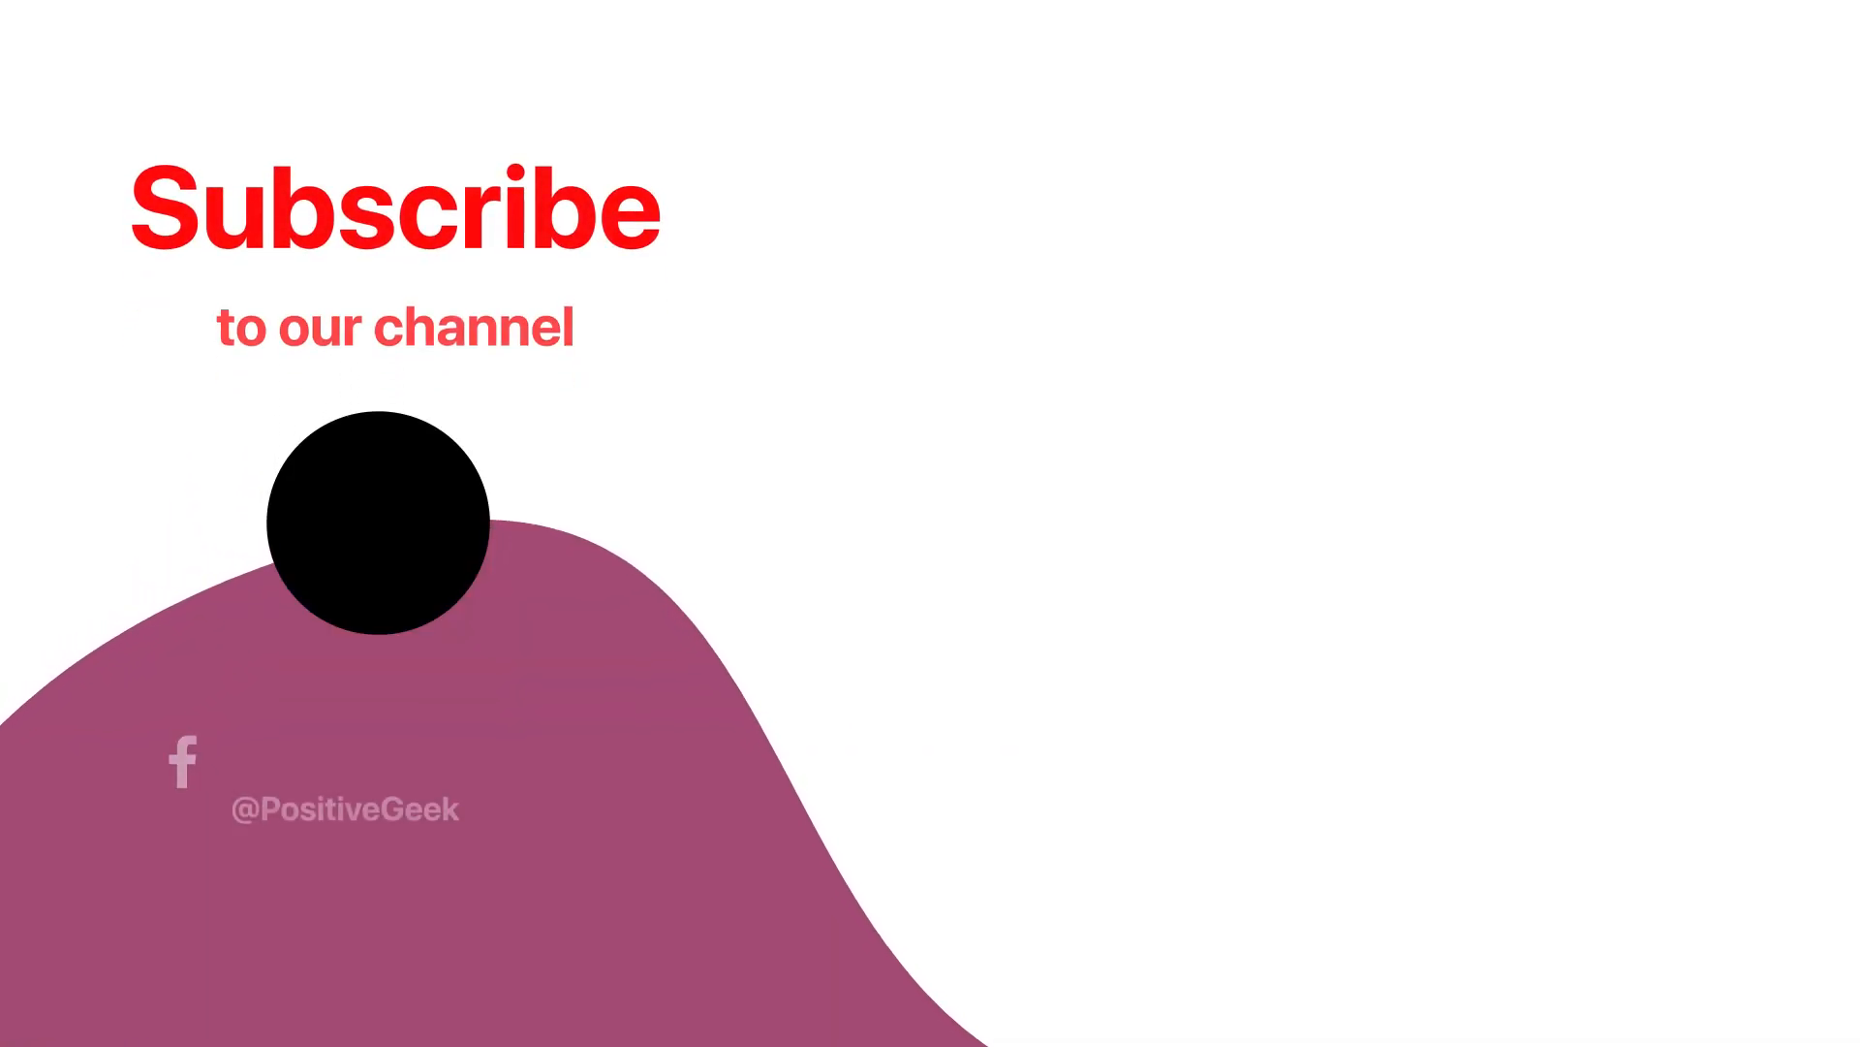